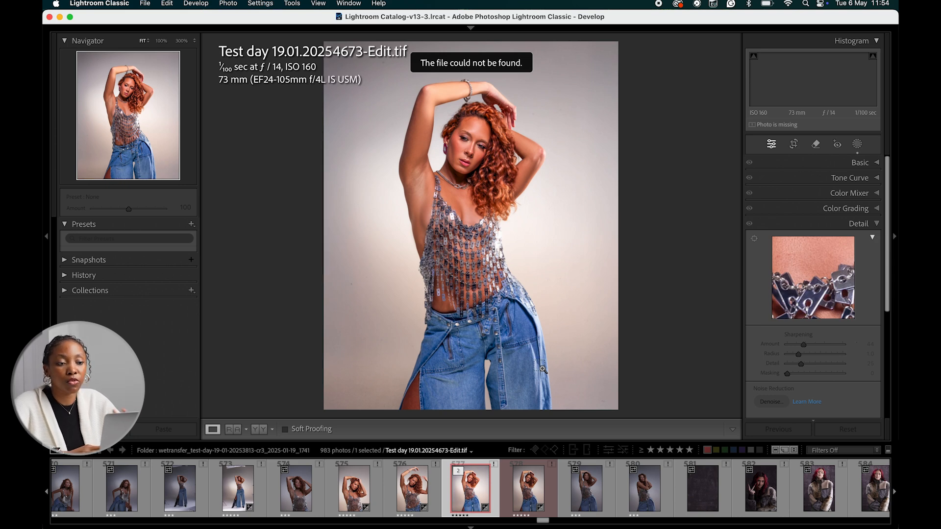
Import both photos from the Pictures subfolder "retouching - m" into the catalog without moving the files
key("e")
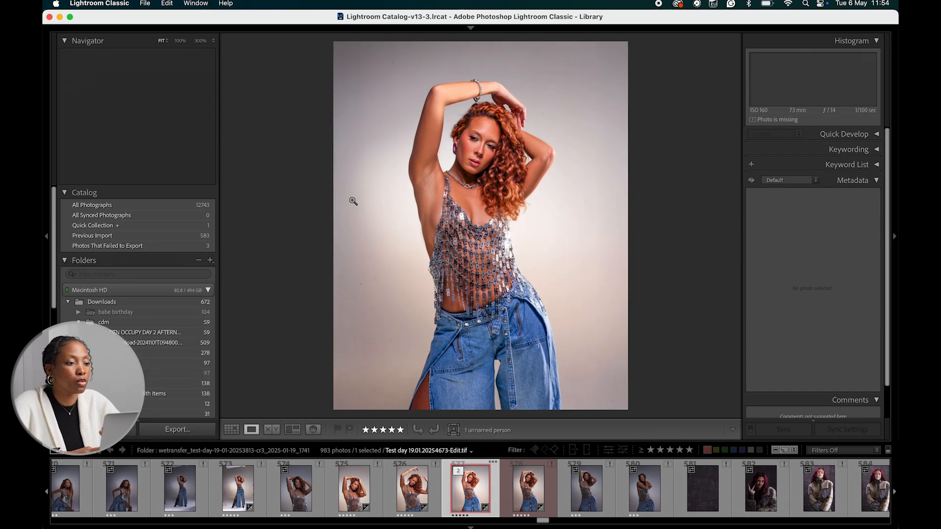
key("super+shift+i")
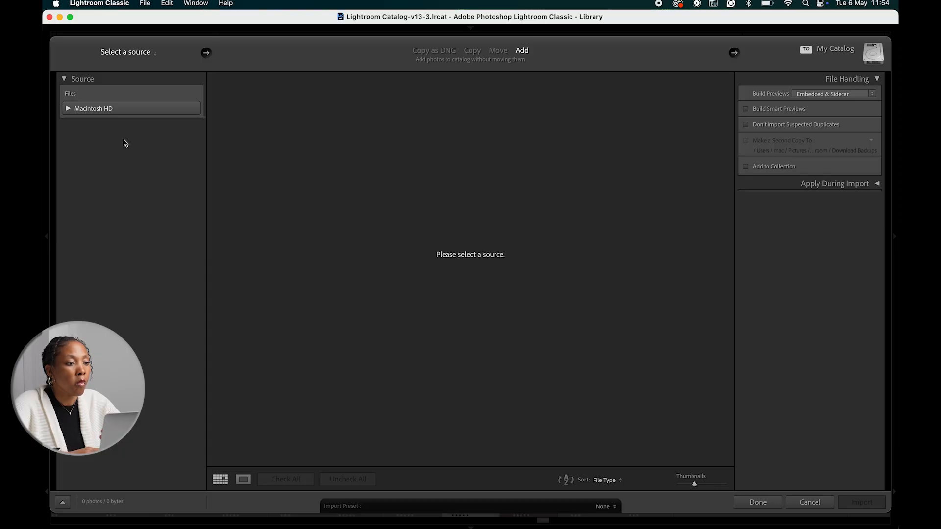
left_click(69, 108)
left_click(73, 150)
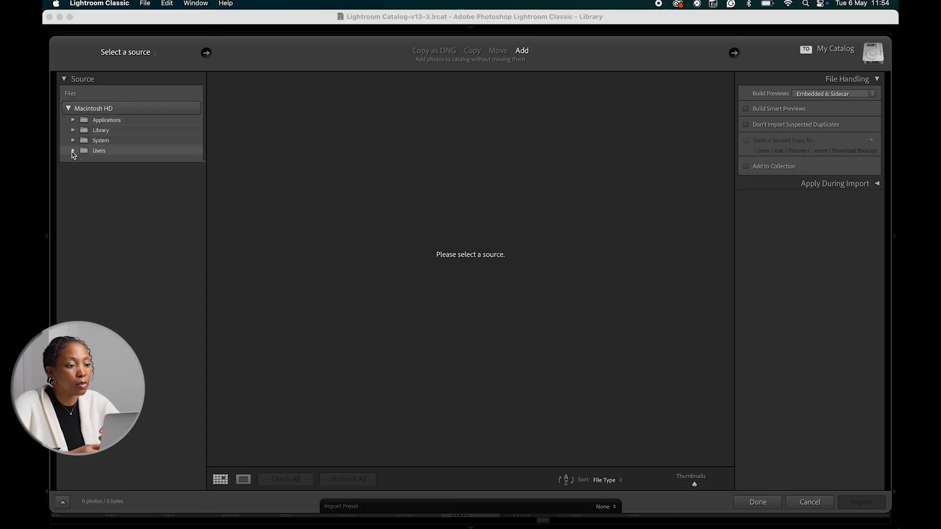
left_click(83, 161)
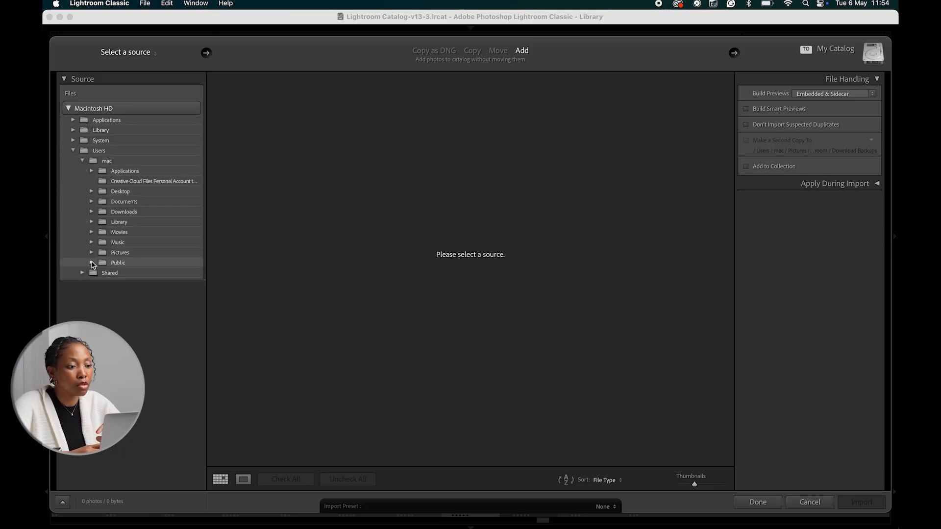
left_click(91, 253)
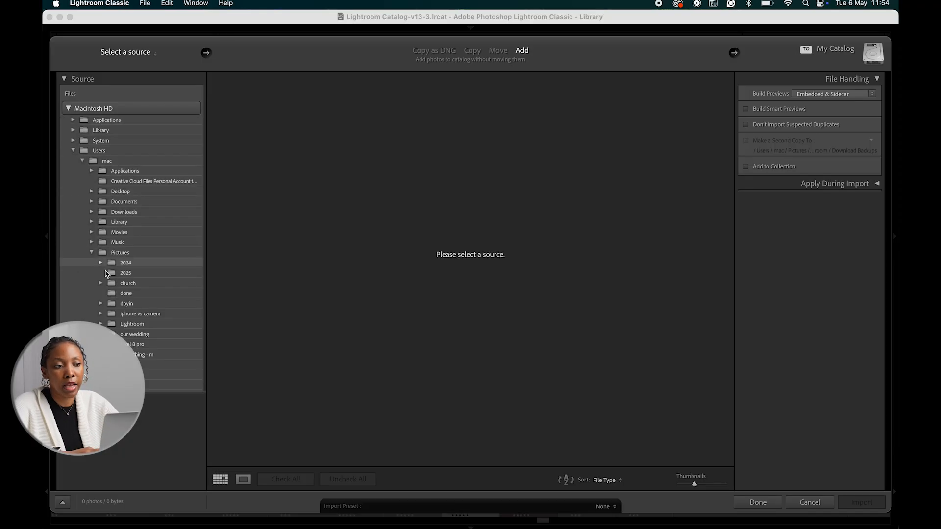
left_click(140, 354)
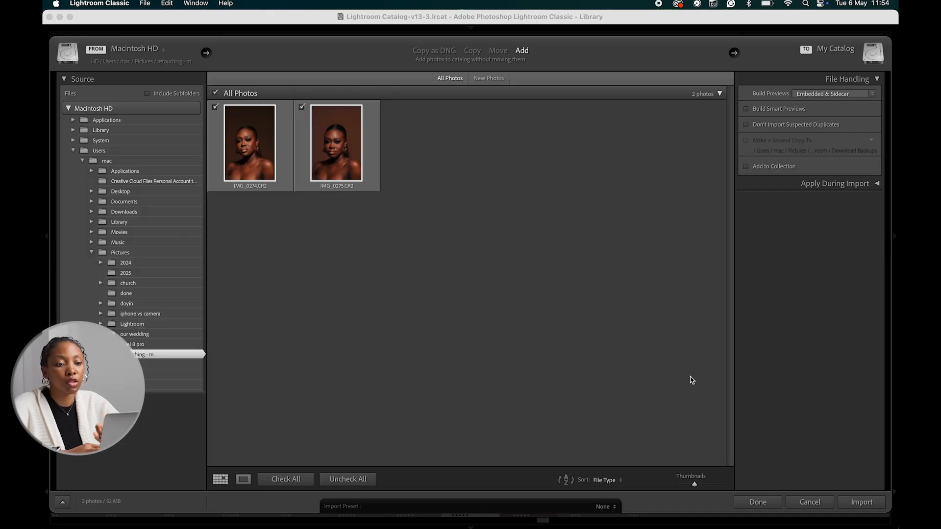
left_click(862, 502)
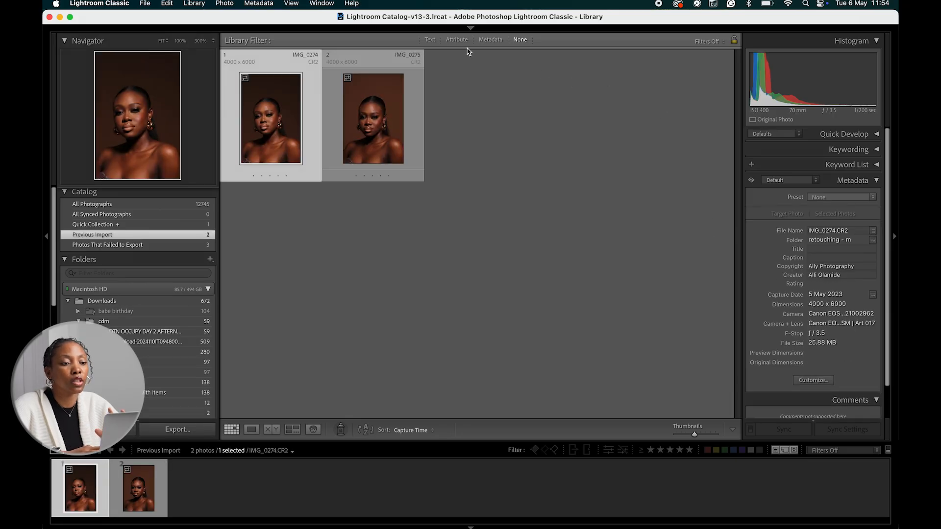
Open the imported photos in Develop, compare IMG_0274 with IMG_0275, and inspect the face in IMG_0275 at 100%
mouse_move(469, 29)
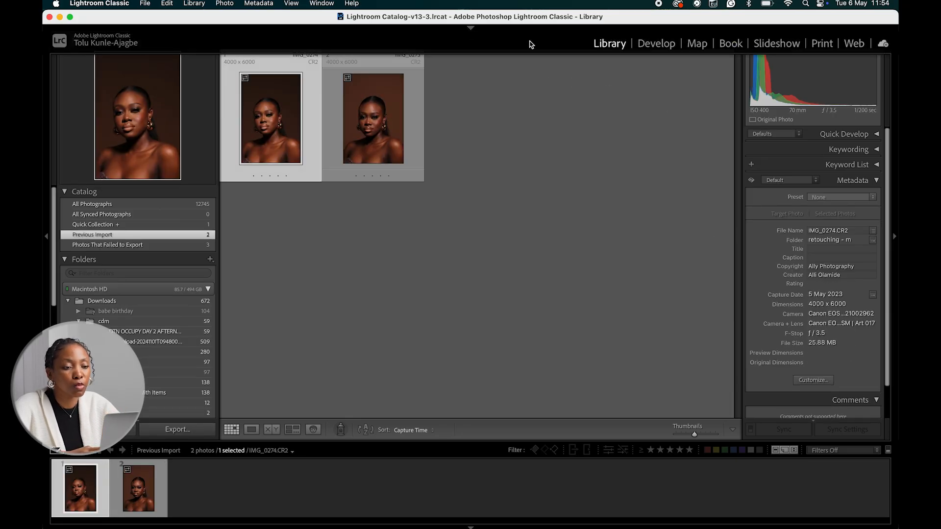
left_click(654, 45)
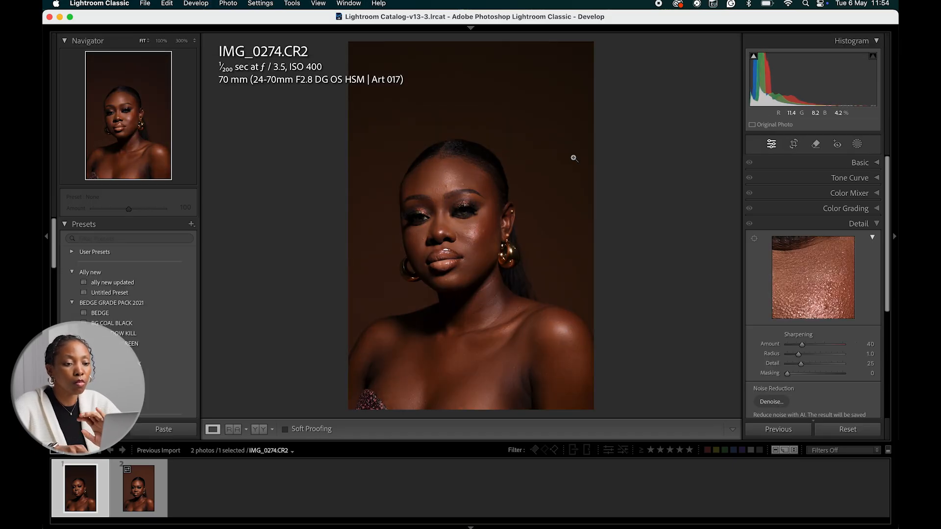
key("Right")
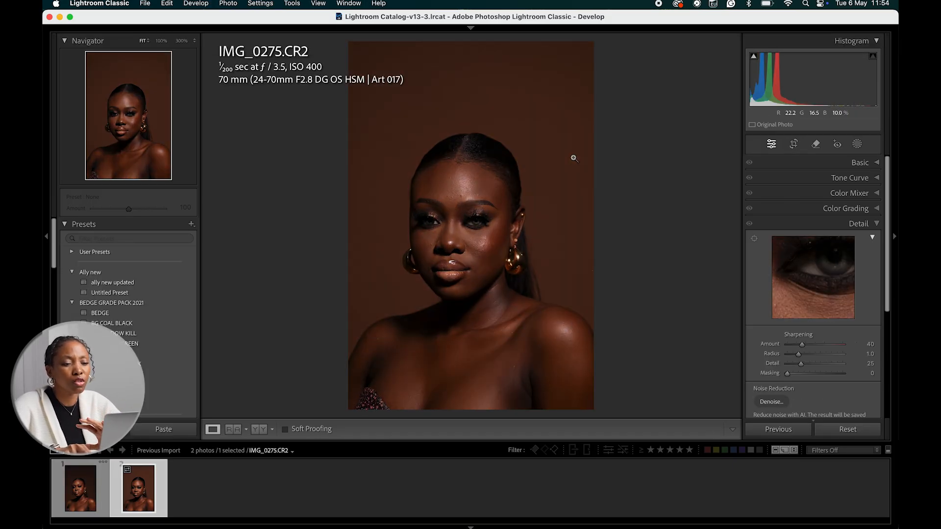
key("Left")
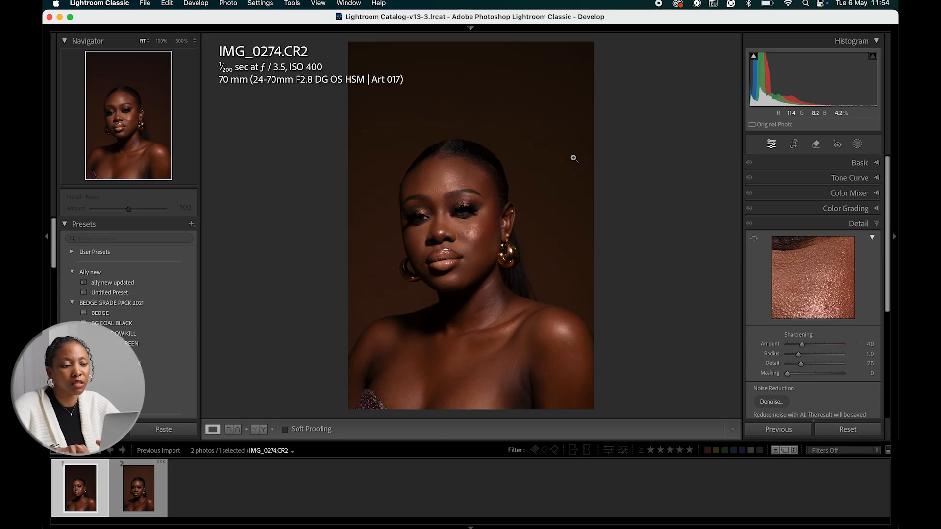
key("Right")
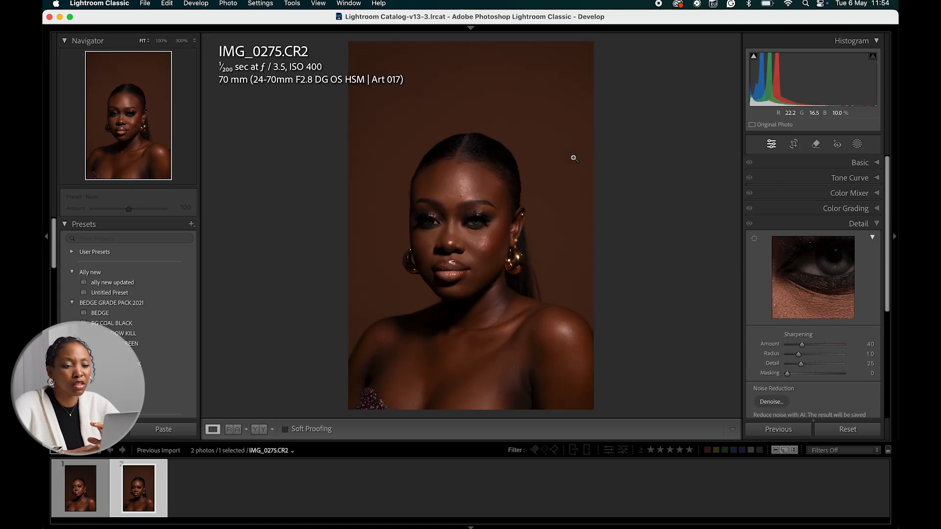
key("Left")
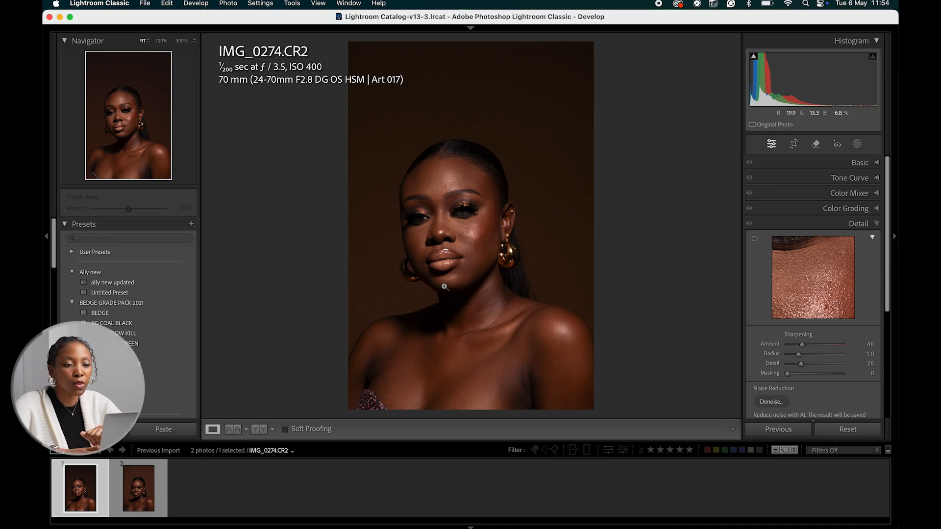
key("Right")
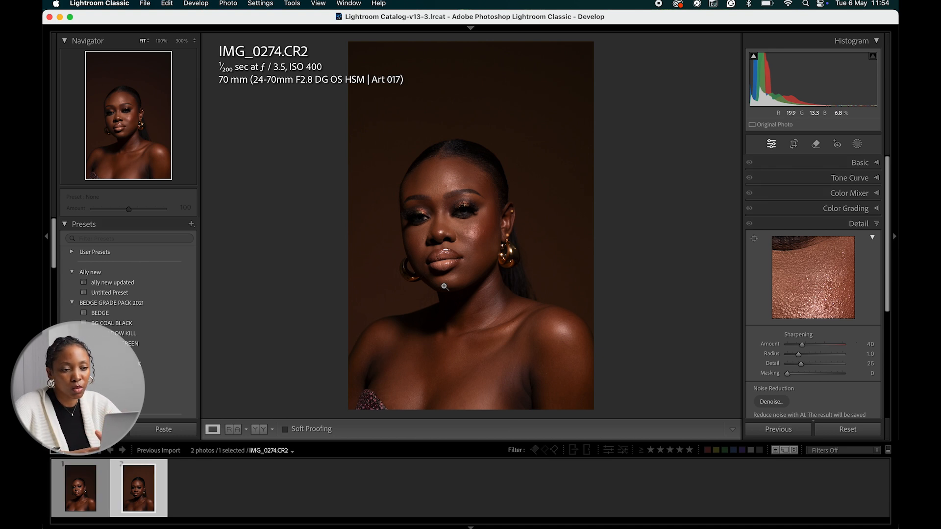
left_click(471, 230)
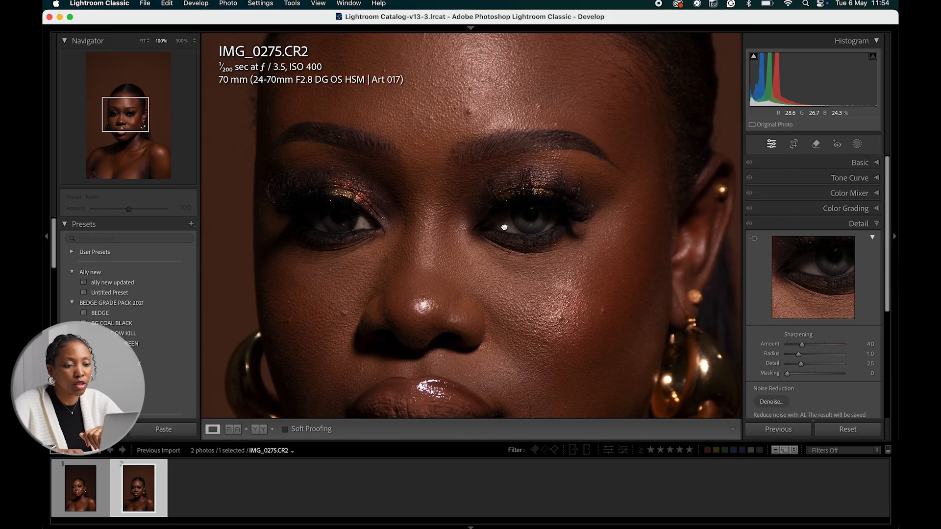
left_click(505, 227)
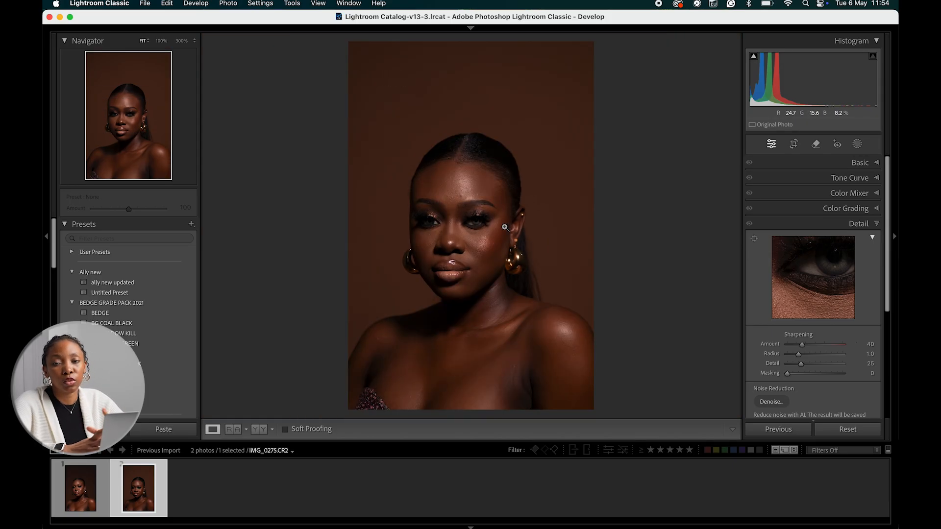
On IMG_0274, set Exposure +0.30, Contrast -10, Highlights +12, Shadows -8, Whites +15 and Blacks +26, and compare before and after
key("Left")
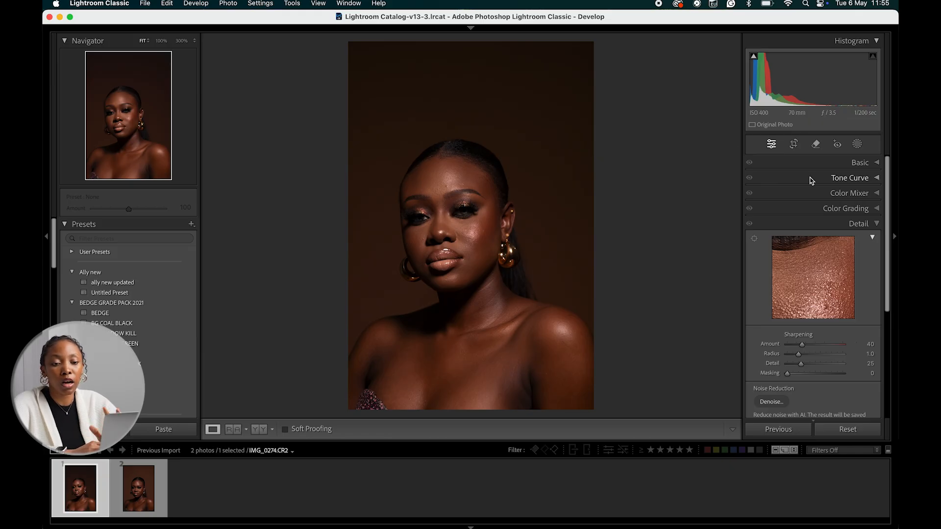
left_click(836, 166)
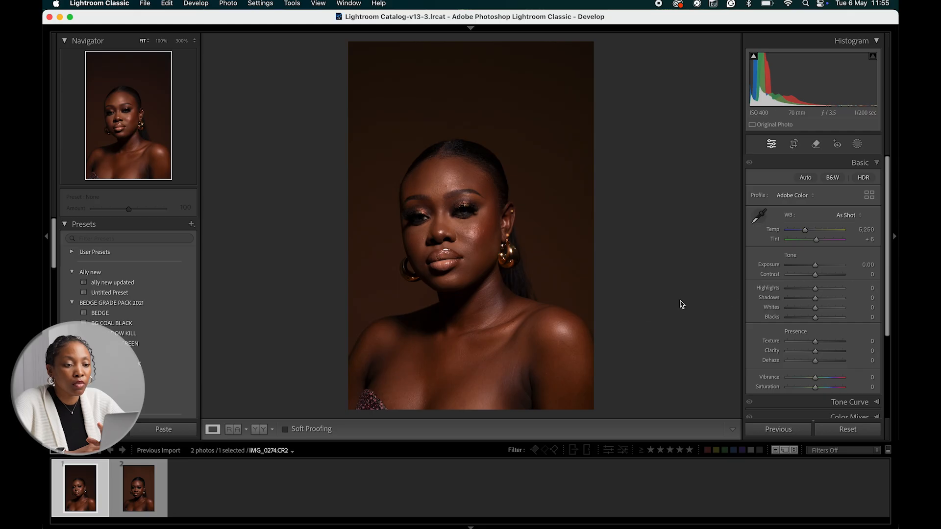
left_click_drag(815, 266, 815, 266)
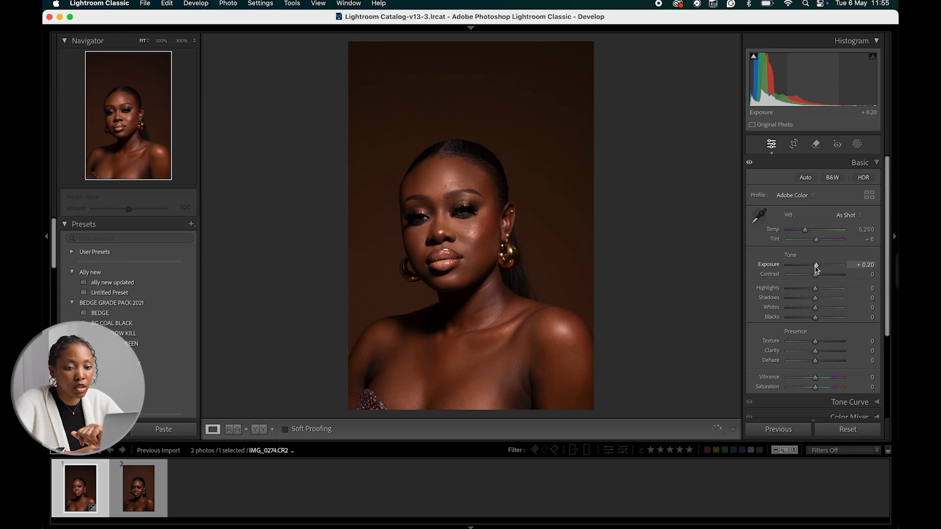
left_click_drag(814, 277, 816, 267)
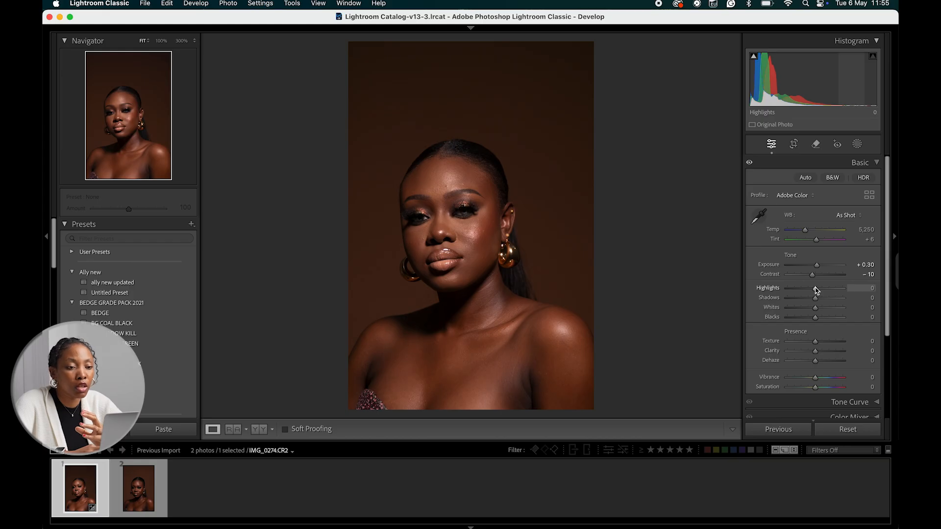
left_click_drag(816, 290, 823, 322)
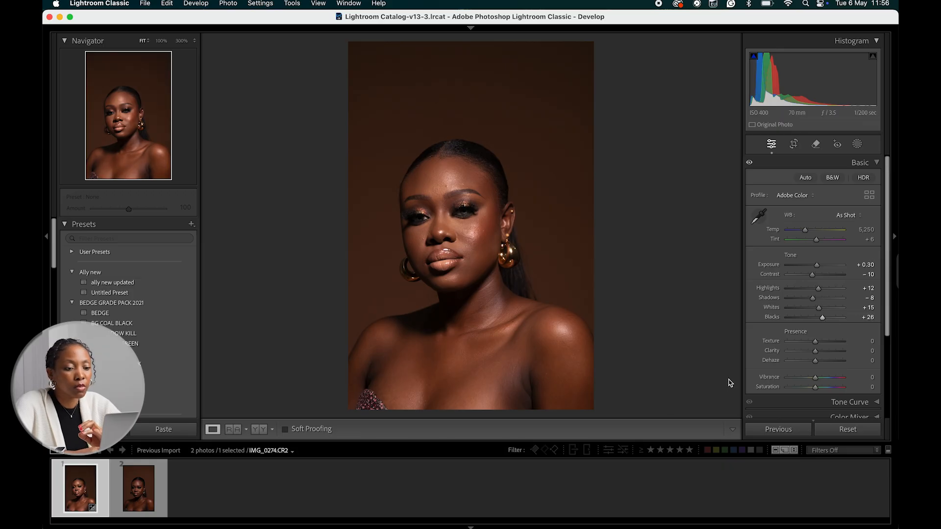
left_click(258, 429)
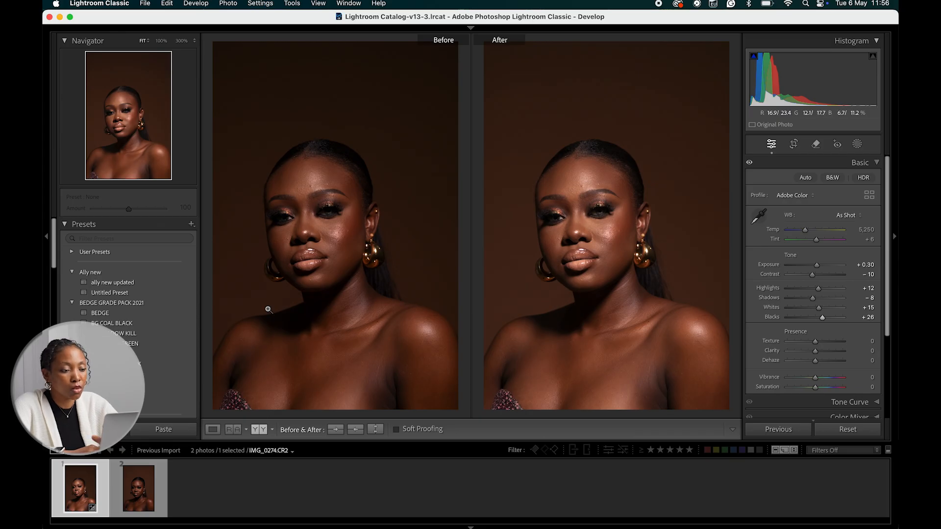
left_click(213, 428)
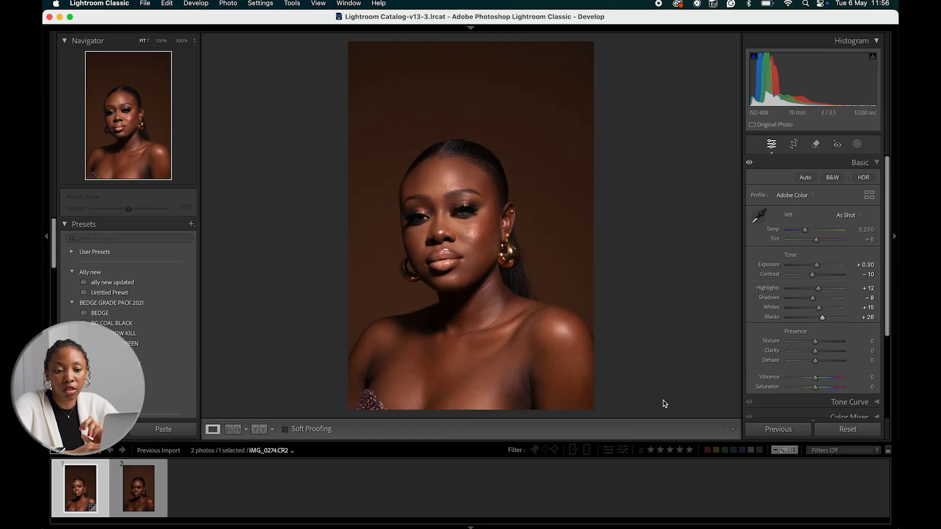
Set the photo's Vibrance to +25, keep Saturation at 0, and compare the edit side by side with the original
left_click_drag(809, 377, 821, 381)
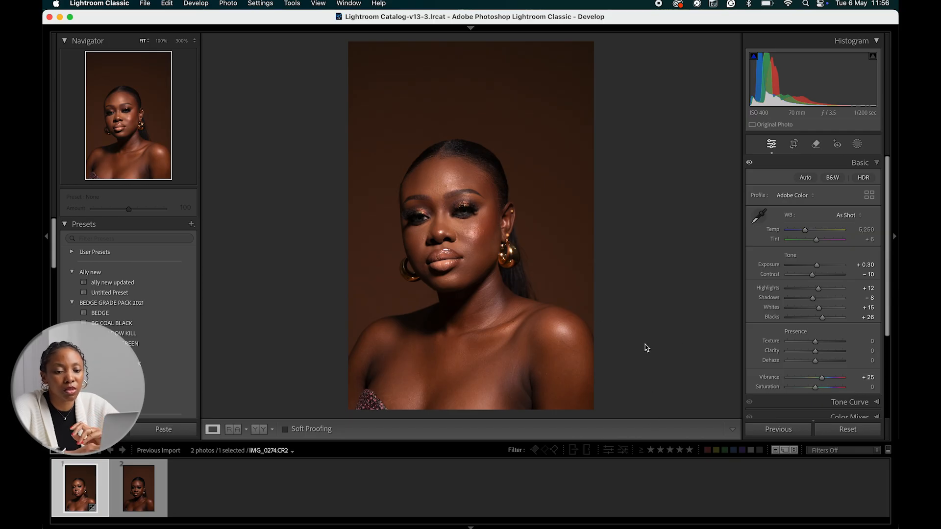
left_click_drag(829, 388, 815, 388)
left_click(247, 429)
left_click(254, 430)
left_click(256, 430)
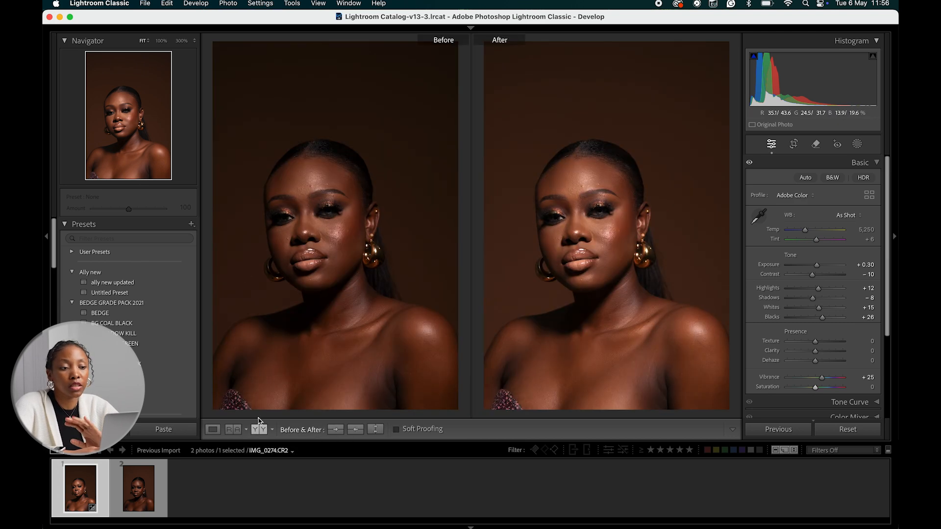
left_click(213, 430)
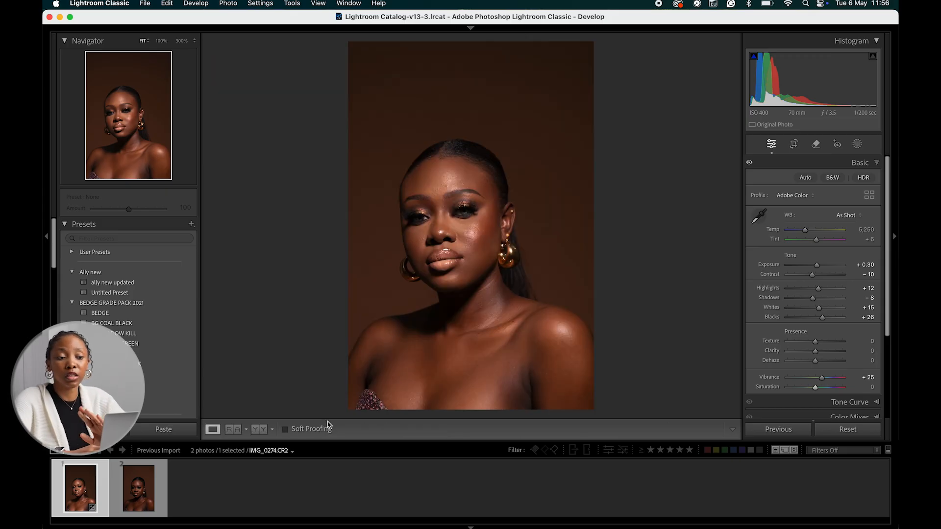
Open the adjusted IMG_0274 in Adobe Photoshop 2025, collapse its Properties, and replace the active Crop tool with the Mixer Brush
right_click(469, 252)
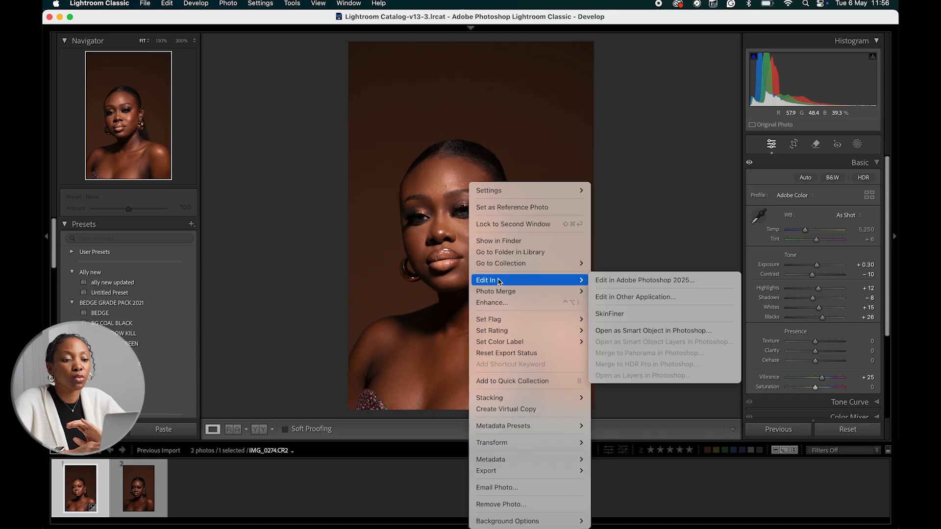
left_click(435, 276)
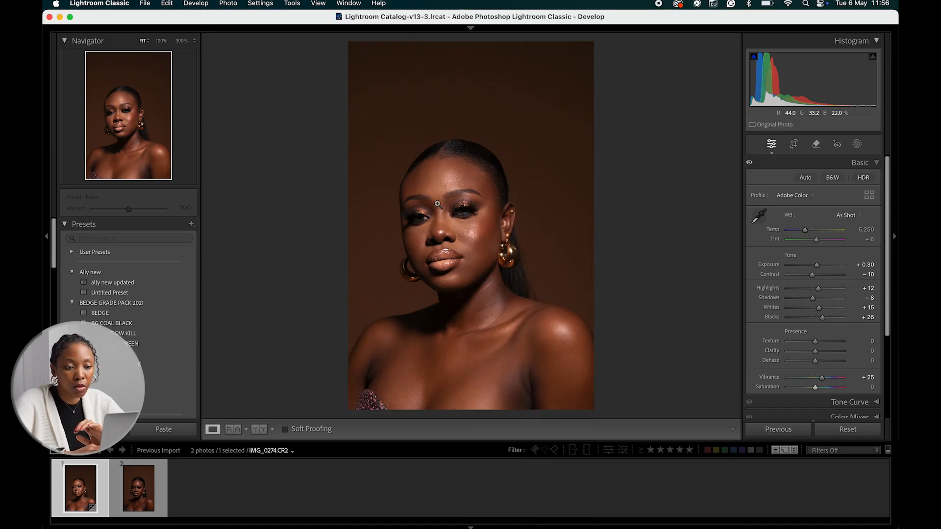
right_click(437, 192)
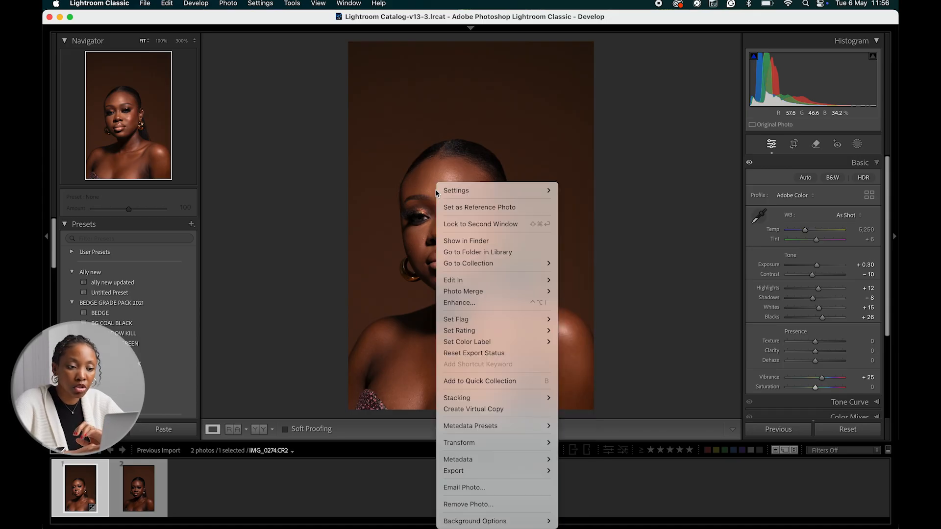
mouse_move(456, 284)
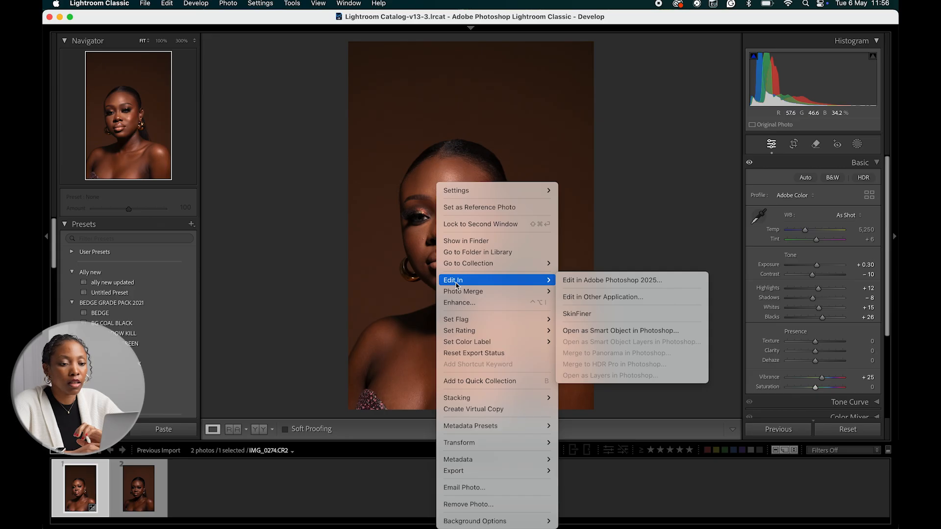
left_click(577, 282)
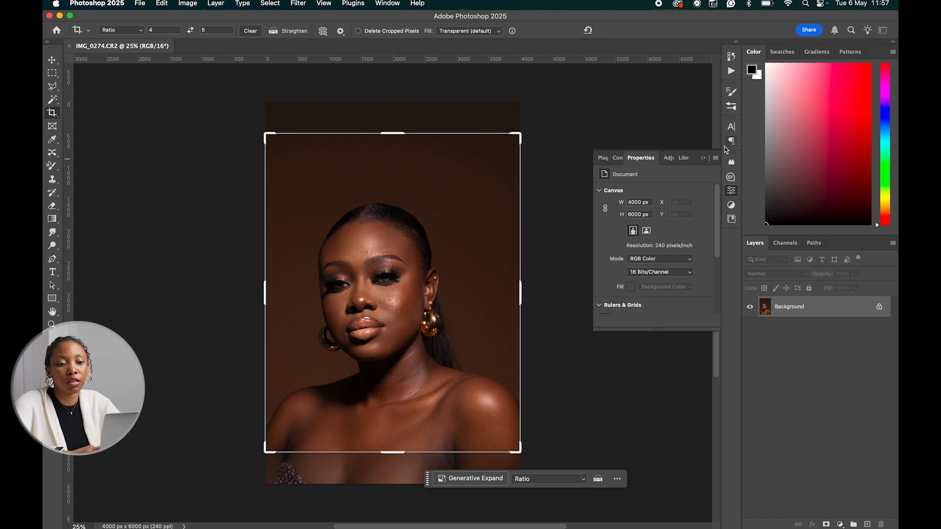
left_click(703, 158)
key("b")
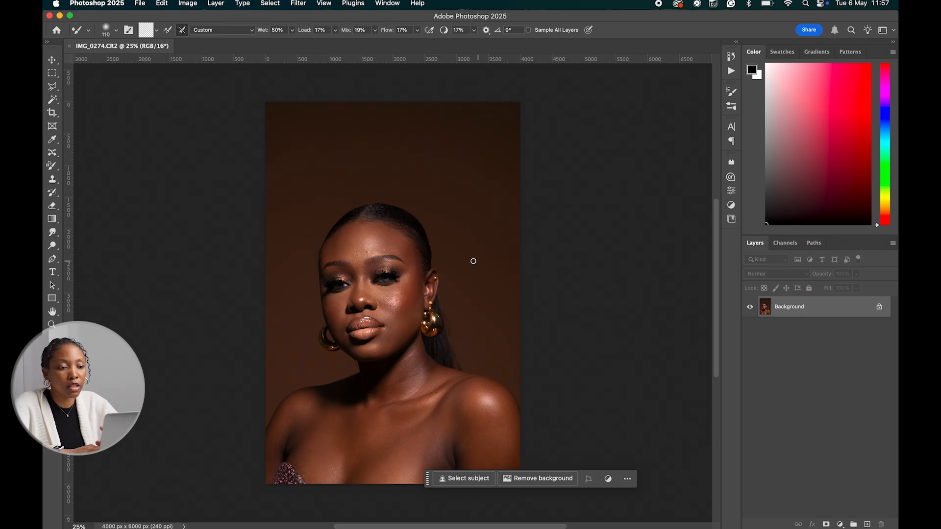
Duplicate the Background layer twice to stack two copies of the portrait above it
scroll(509, 271, "left", 5)
scroll(508, 271, "down", 2)
scroll(509, 272, "left", 2)
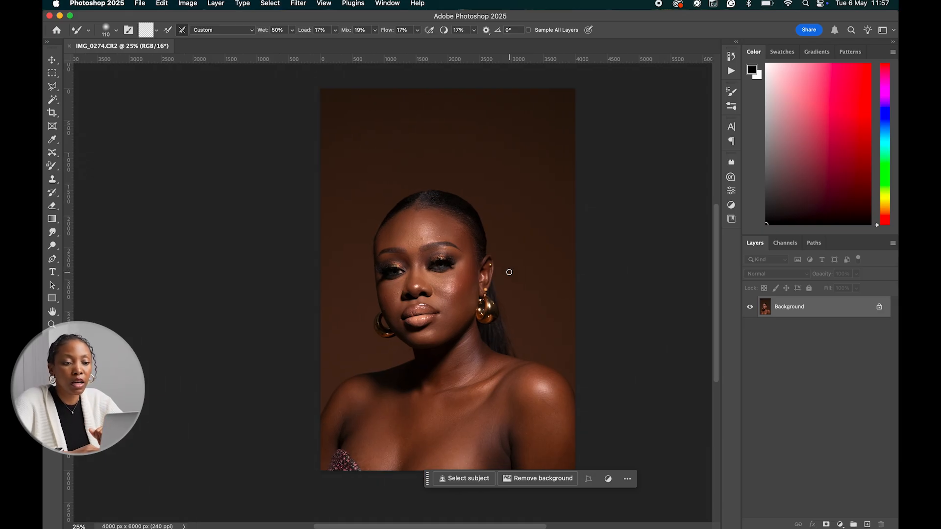
scroll(509, 272, "right", 3)
scroll(509, 272, "up", 1)
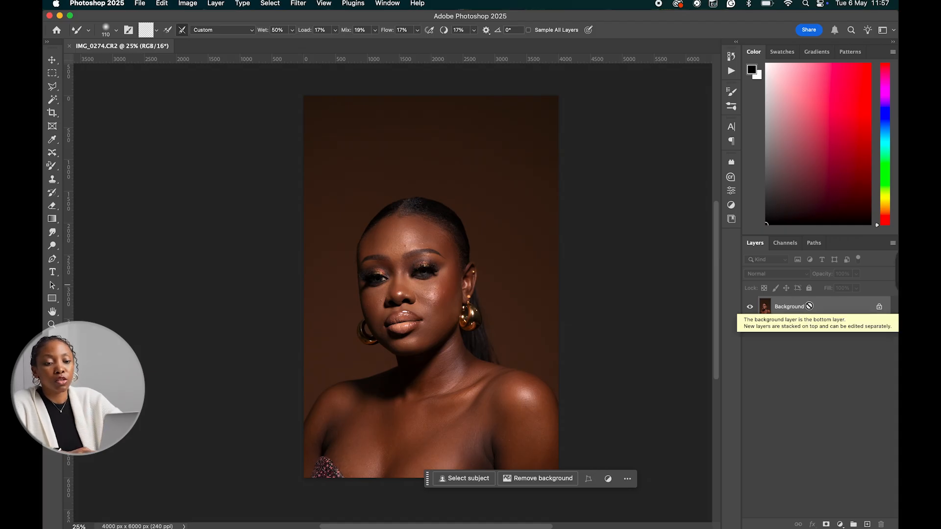
key("super+j")
key("super+j")
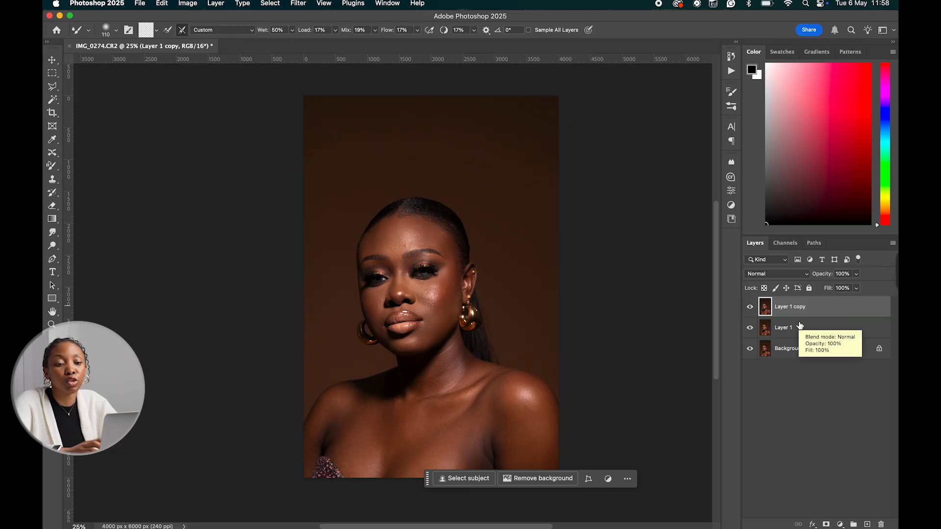
Group the two portrait copies above the Background and name the group "frequency separation"
left_click(799, 326, "shift")
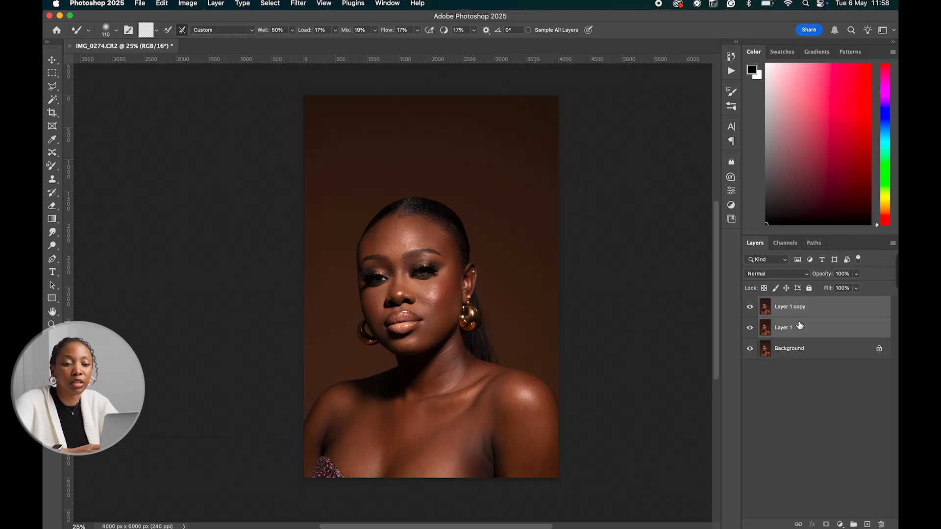
key("super+g")
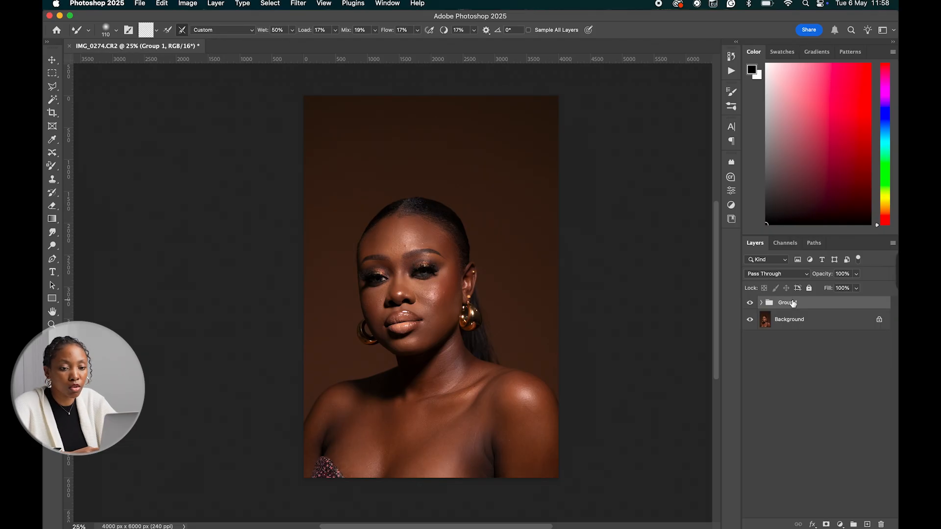
double_click(793, 303)
type("frequency s")
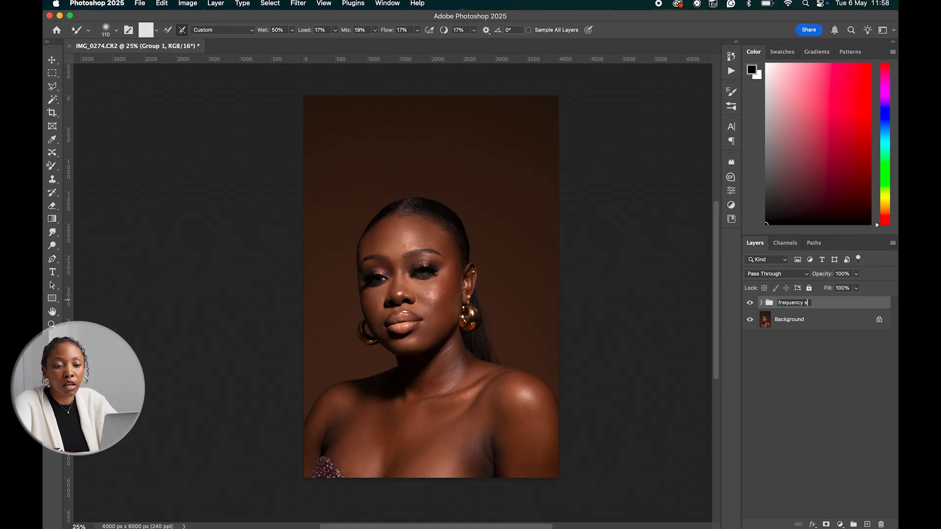
type("eparation")
key("Return")
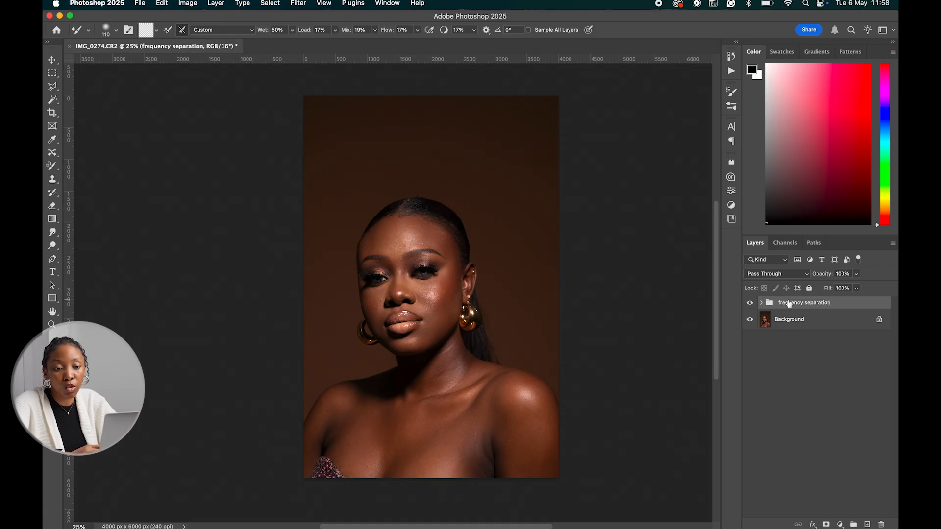
Expand the frequency separation group and rename its lower layer "colour" and its upper layer "texture"
left_click(761, 303)
left_click(791, 343)
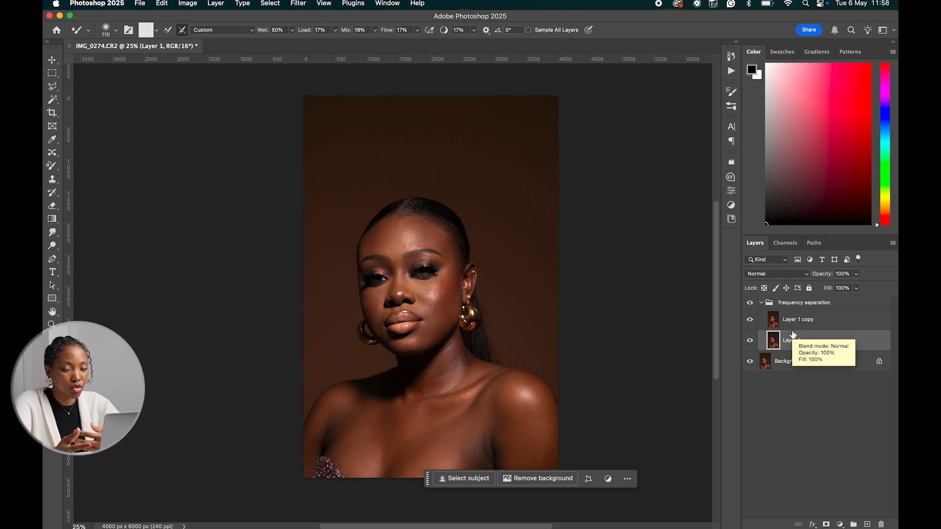
double_click(791, 340)
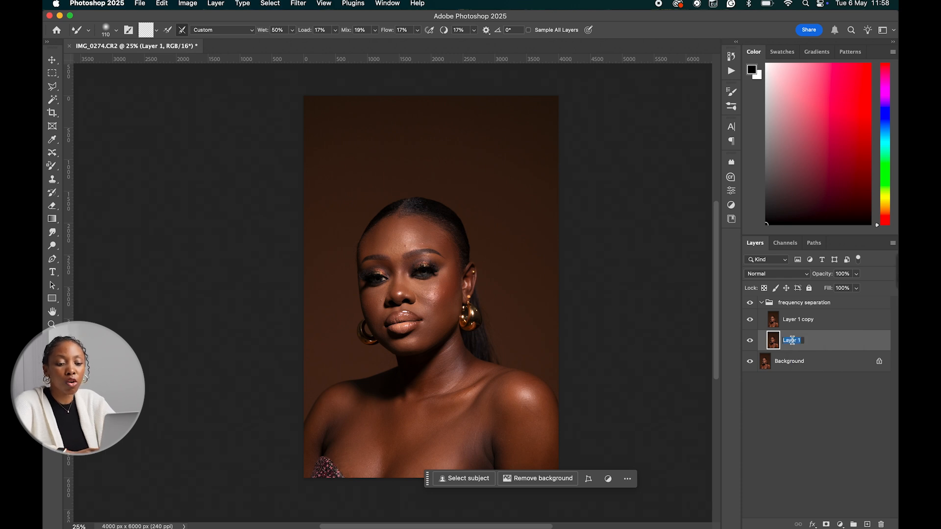
type("colour")
key("Return")
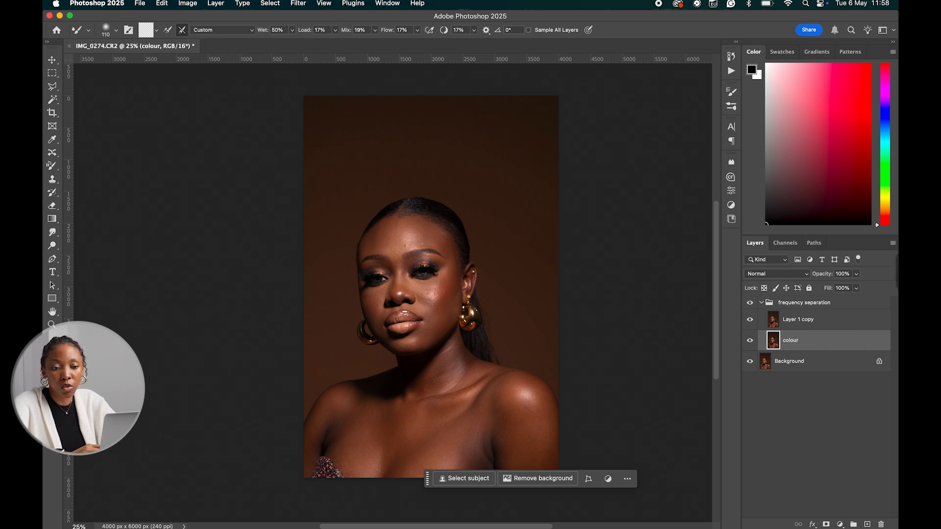
double_click(800, 320)
type("tex")
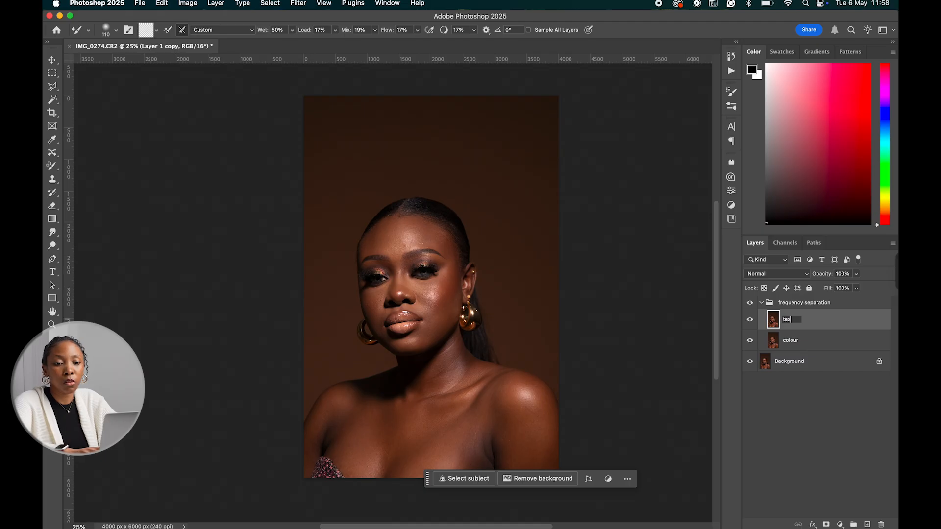
type("ture")
key("Return")
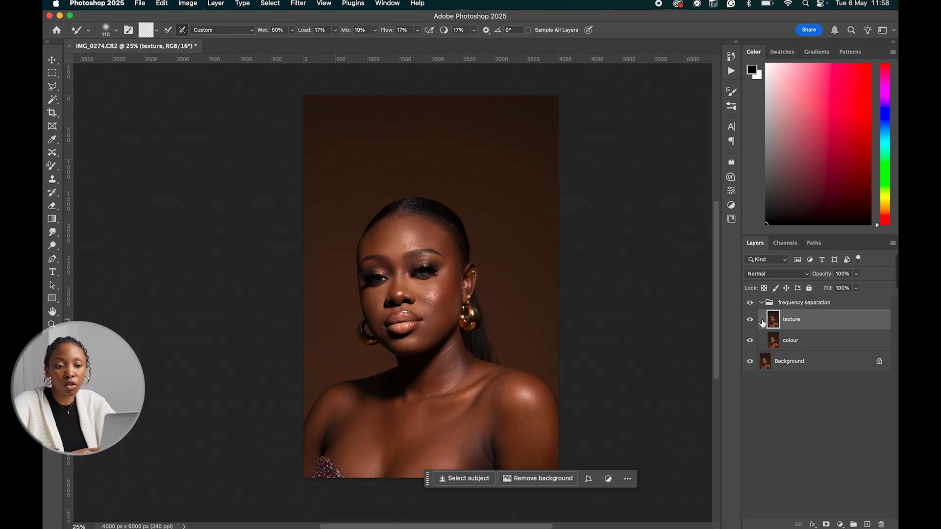
left_click(750, 320)
left_click(800, 340)
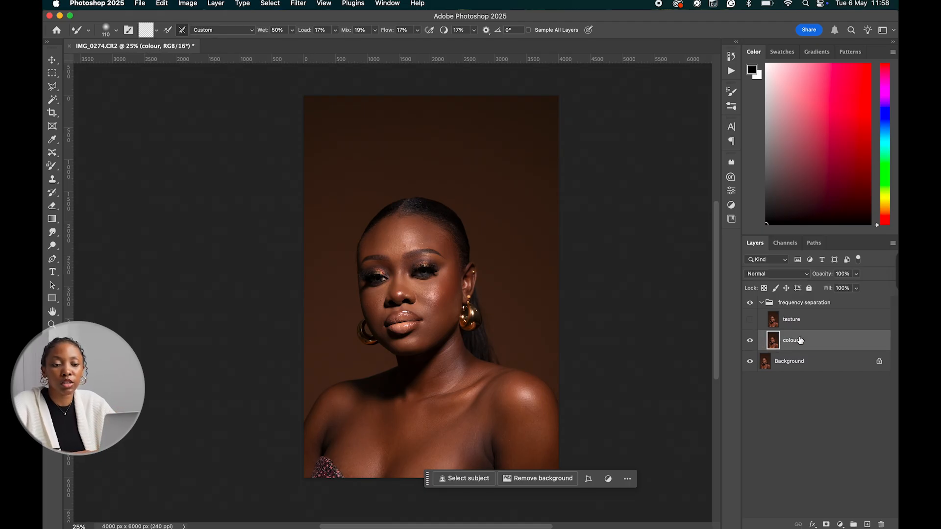
left_click(750, 320)
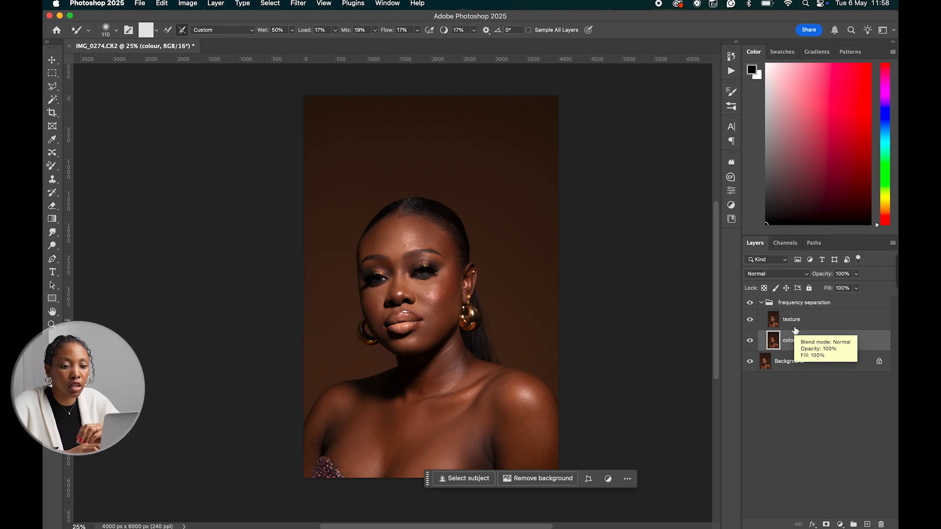
Select the texture layer and examine the skin texture around the nose, cheeks, eyes and forehead up close
left_click(785, 325)
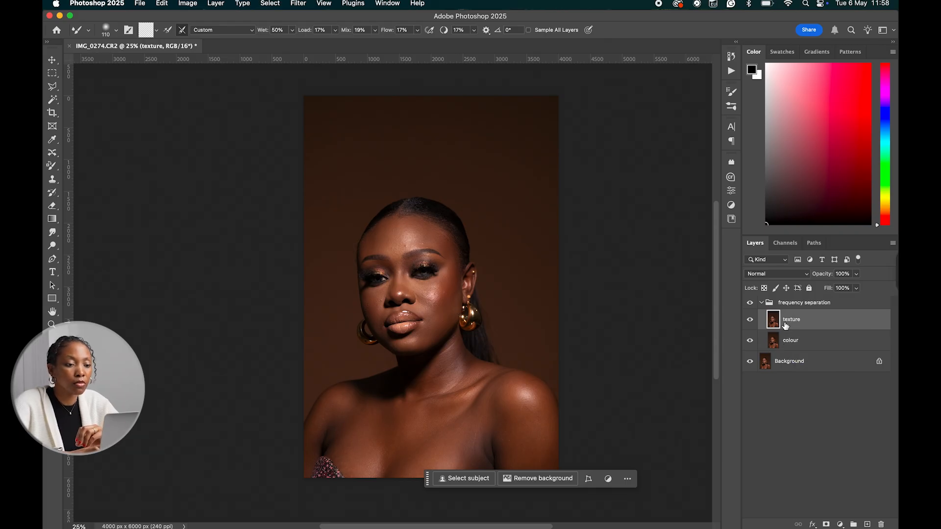
scroll(455, 273, "up", 5)
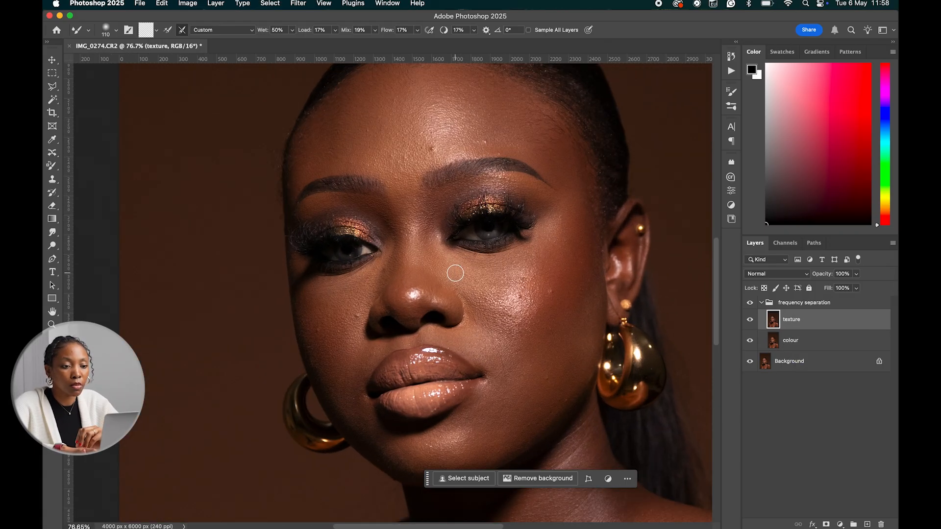
scroll(455, 272, "up", 4)
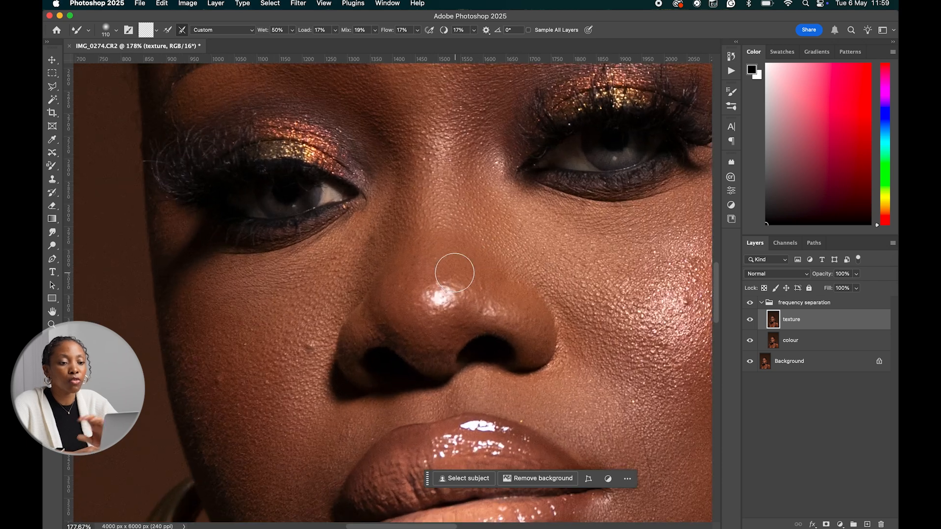
scroll(455, 273, "up", 3)
scroll(454, 273, "left", 3)
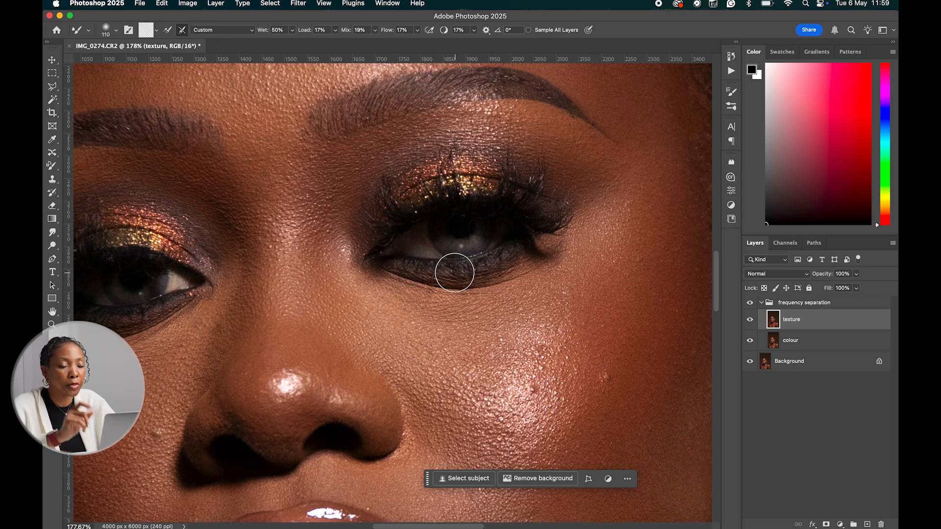
scroll(454, 273, "up", 5)
scroll(454, 272, "left", 5)
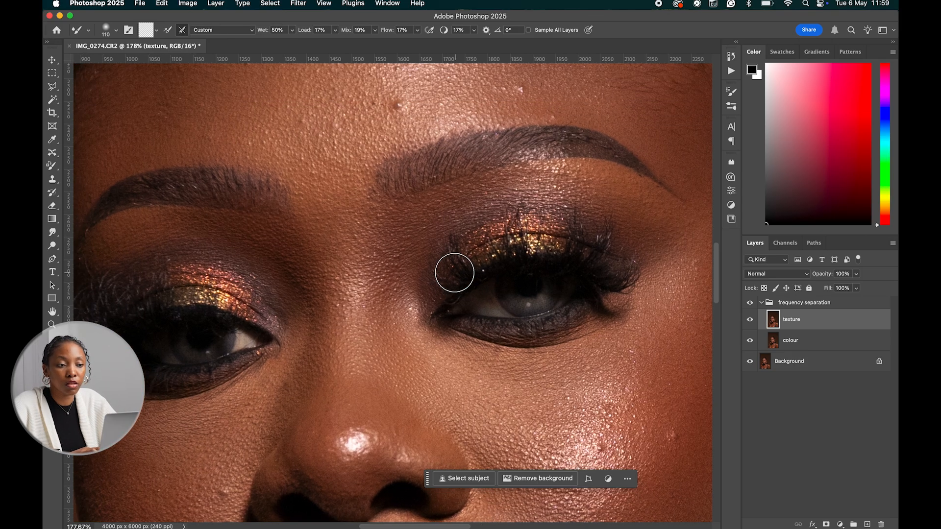
scroll(474, 263, "down", 10)
scroll(472, 263, "down", 8)
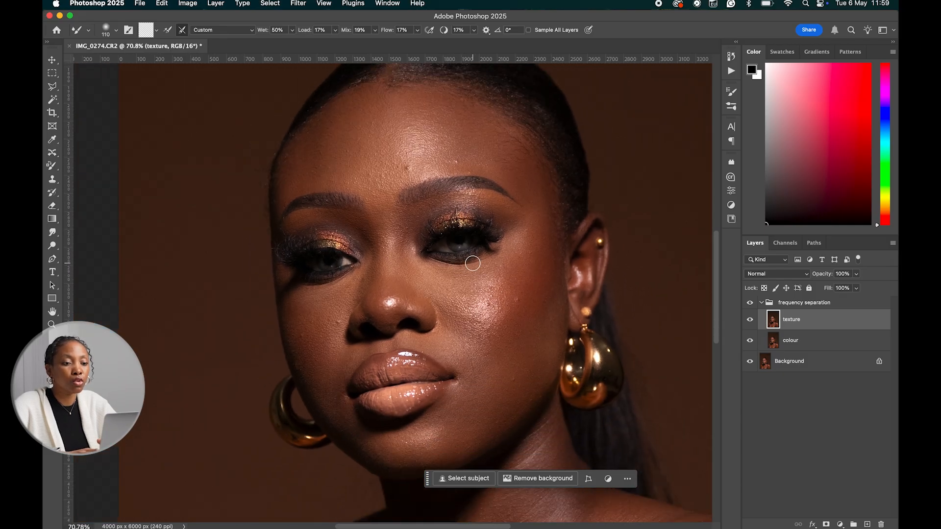
scroll(473, 263, "down", 2)
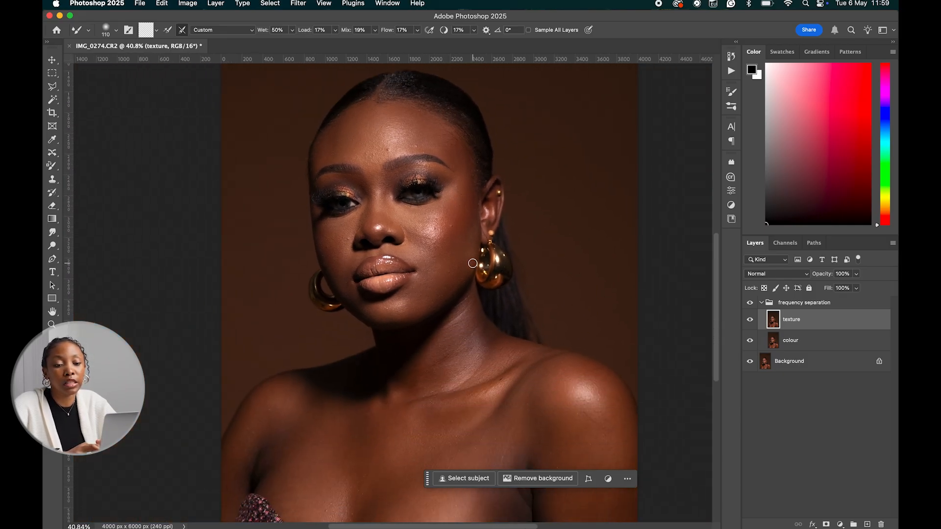
Hide the texture layer and start a Gaussian Blur on the colour layer with the radius at 0.1 pixels
left_click(795, 338)
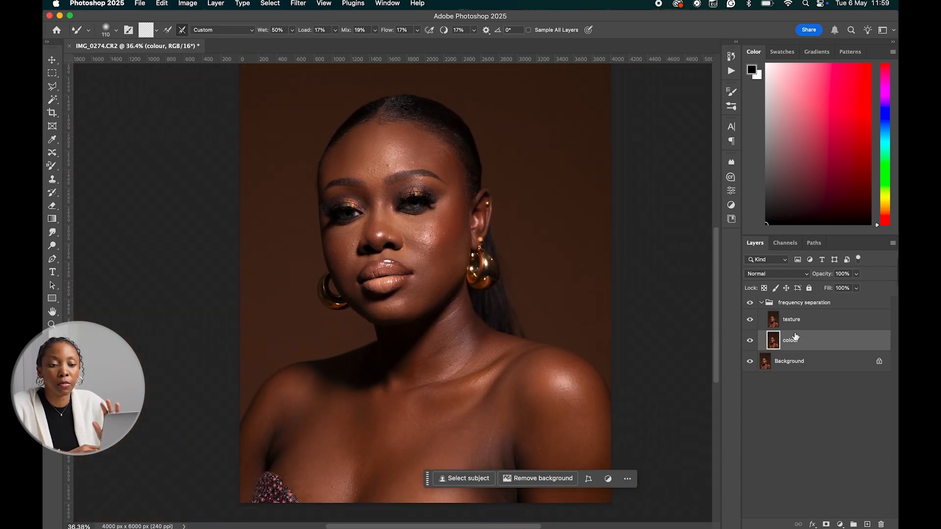
left_click(751, 321)
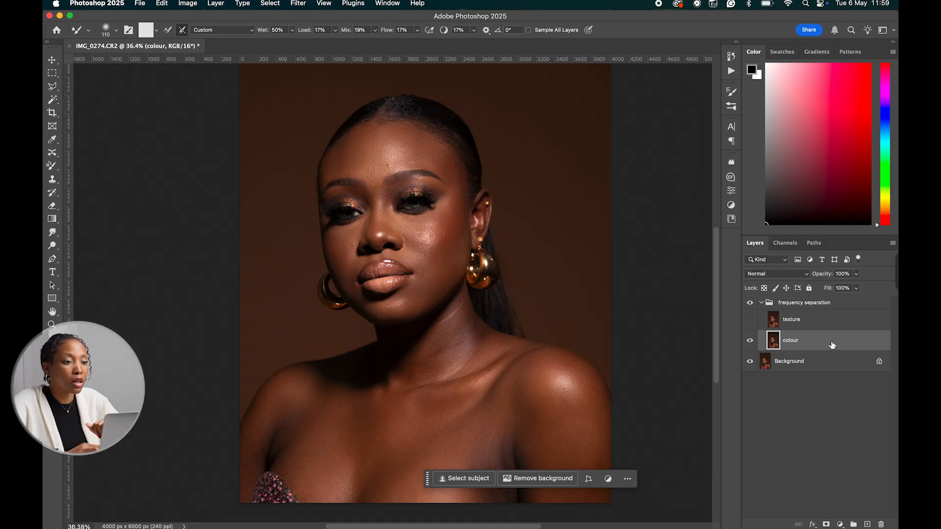
left_click(298, 4)
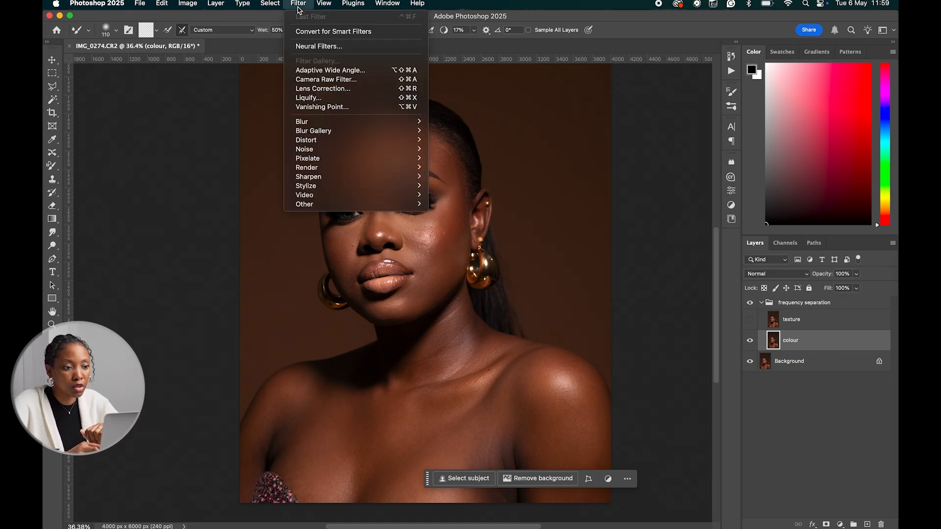
mouse_move(322, 123)
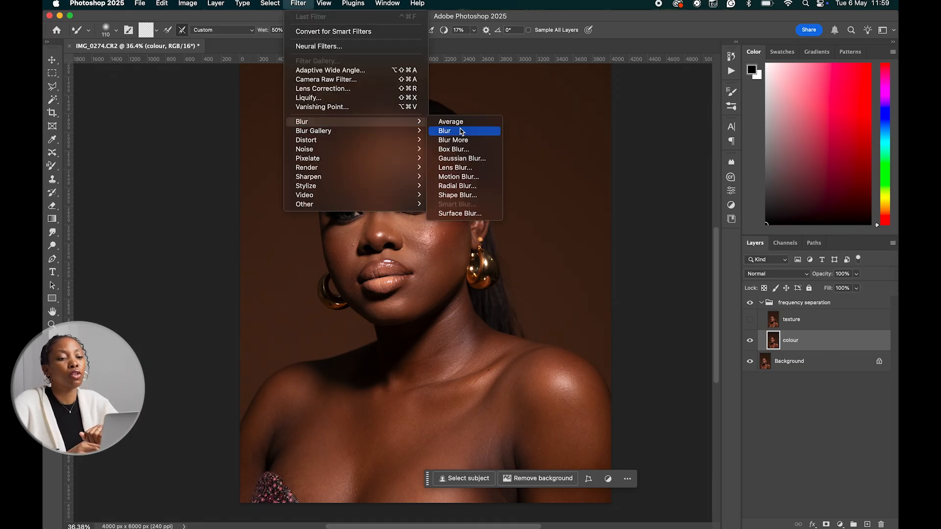
left_click(467, 159)
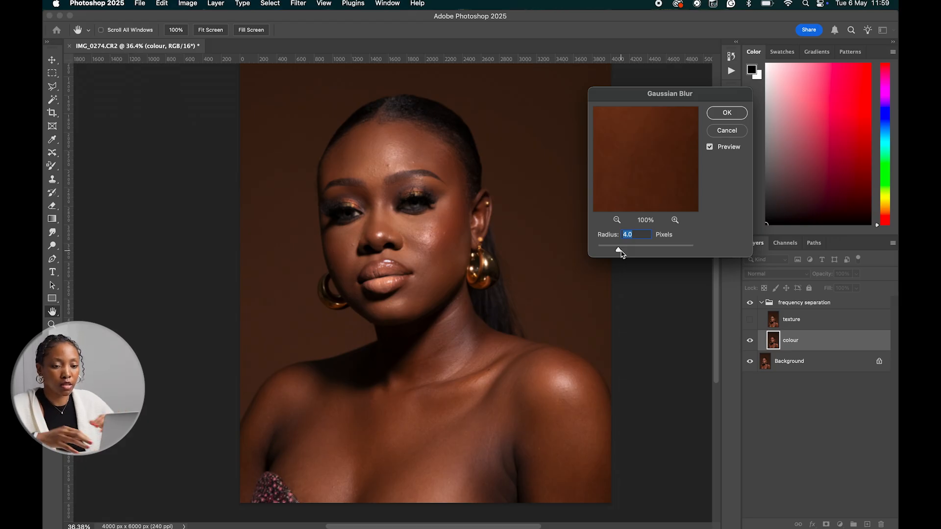
left_click_drag(620, 253, 582, 254)
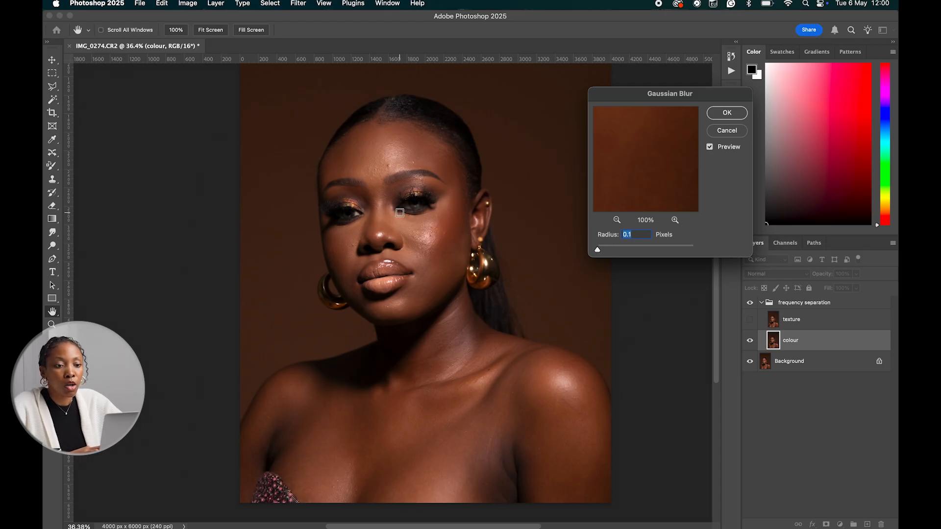
Inspect the skin beside the nose and on the cheek in the blur preview, ending on the forehead blemish above the eyebrow
left_click(403, 213)
left_click(405, 229)
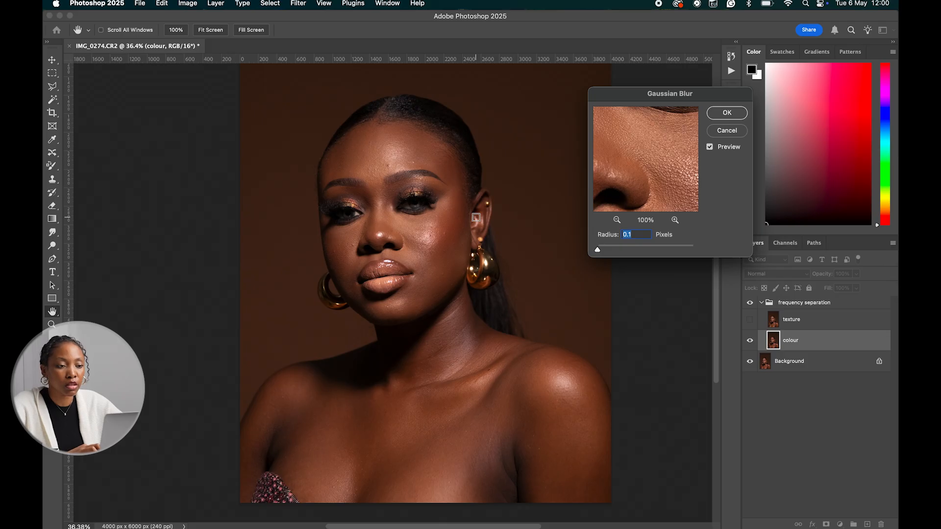
left_click(387, 166)
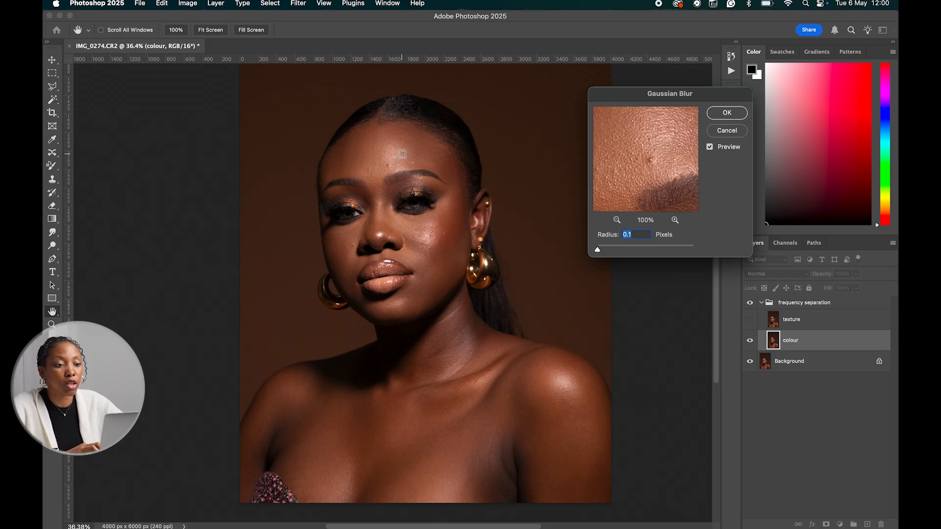
left_click(445, 232)
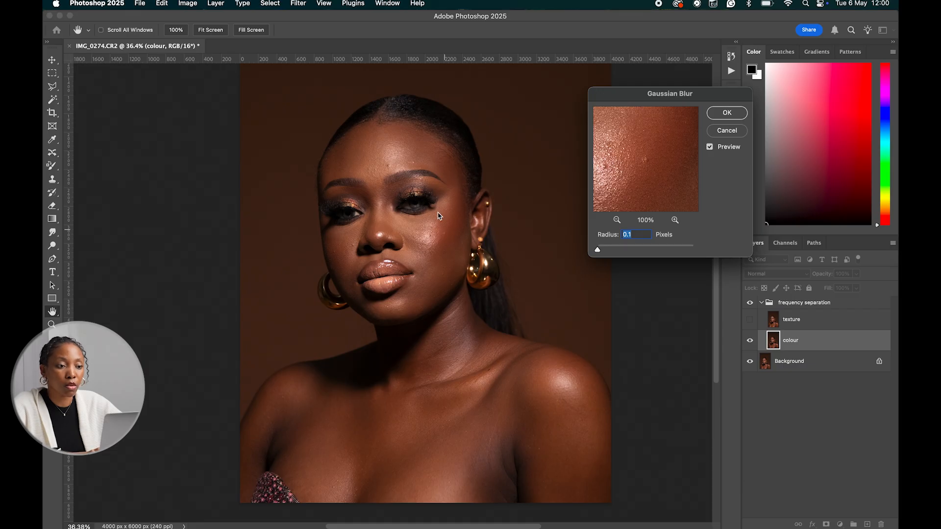
left_click(390, 168)
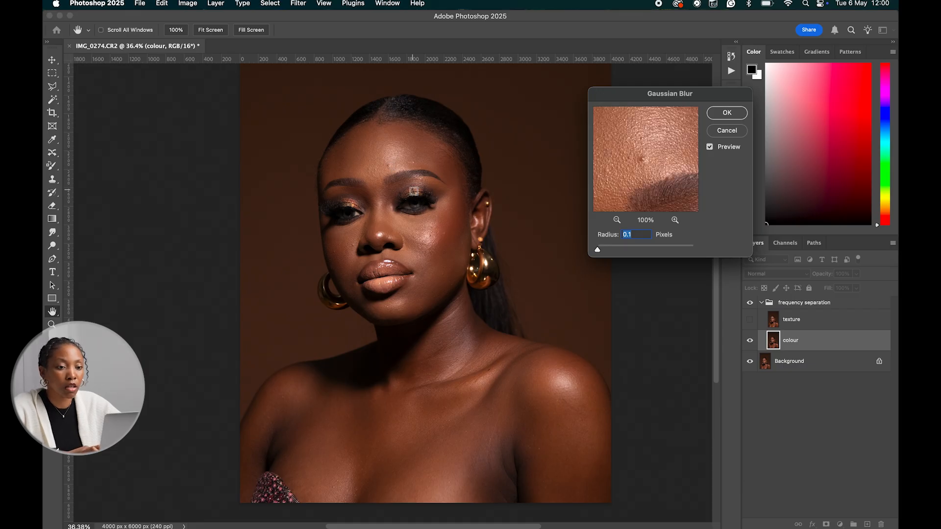
Apply the Gaussian Blur to the colour layer with a radius of 6.2 pixels
left_click_drag(598, 252, 610, 252)
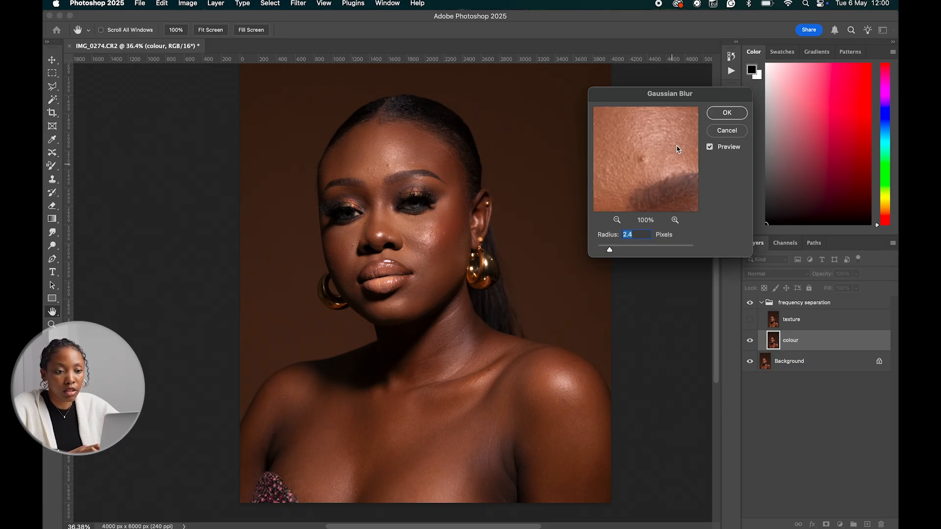
left_click_drag(609, 251, 623, 252)
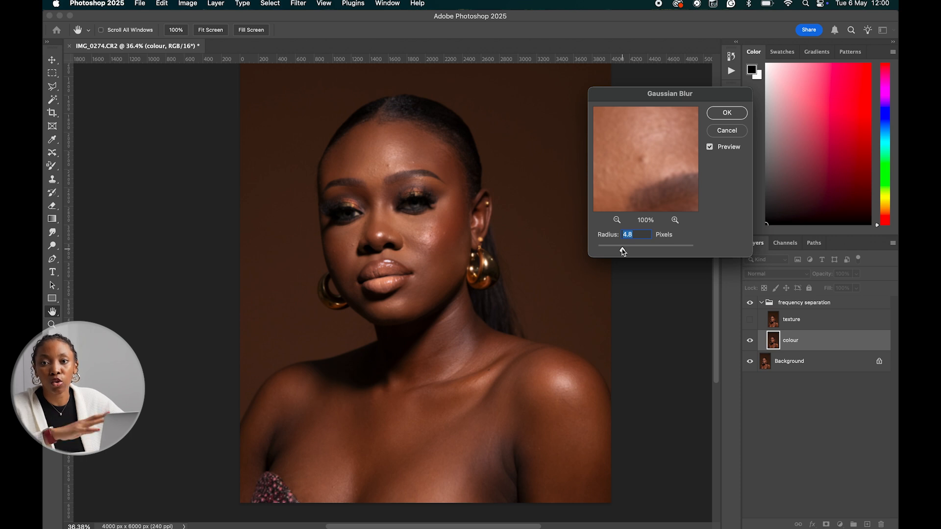
left_click_drag(623, 252, 626, 252)
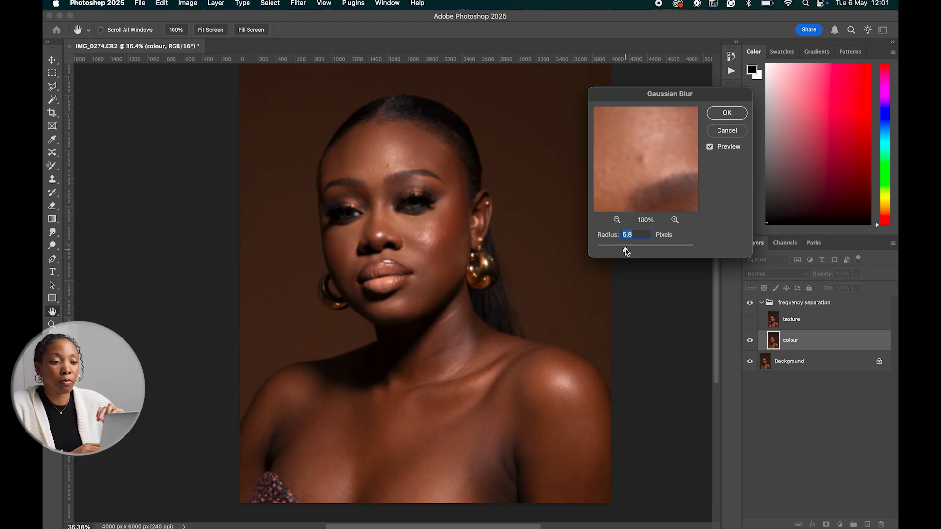
left_click_drag(627, 251, 629, 251)
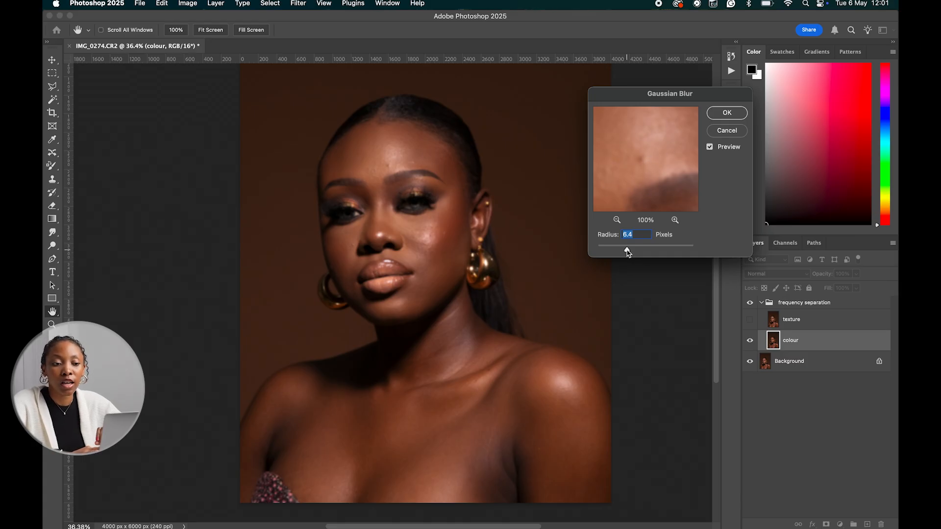
left_click_drag(628, 251, 629, 251)
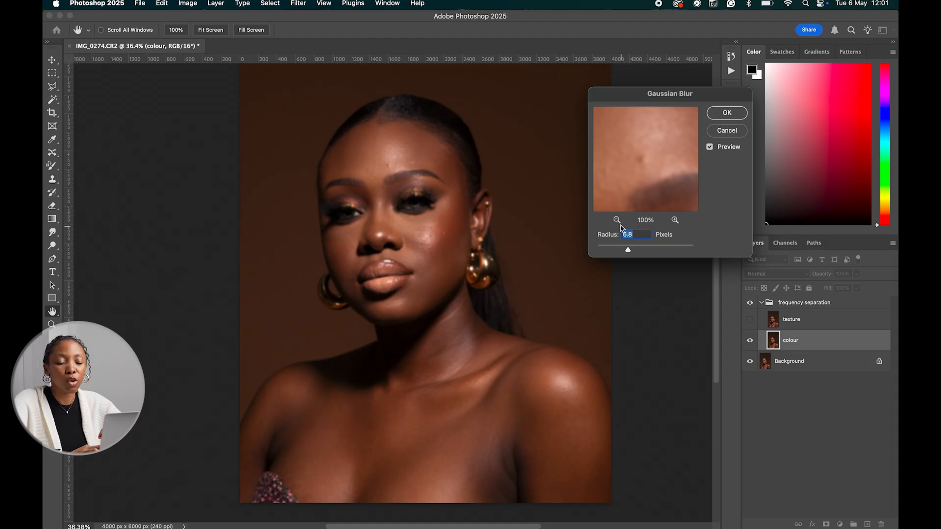
left_click(657, 250)
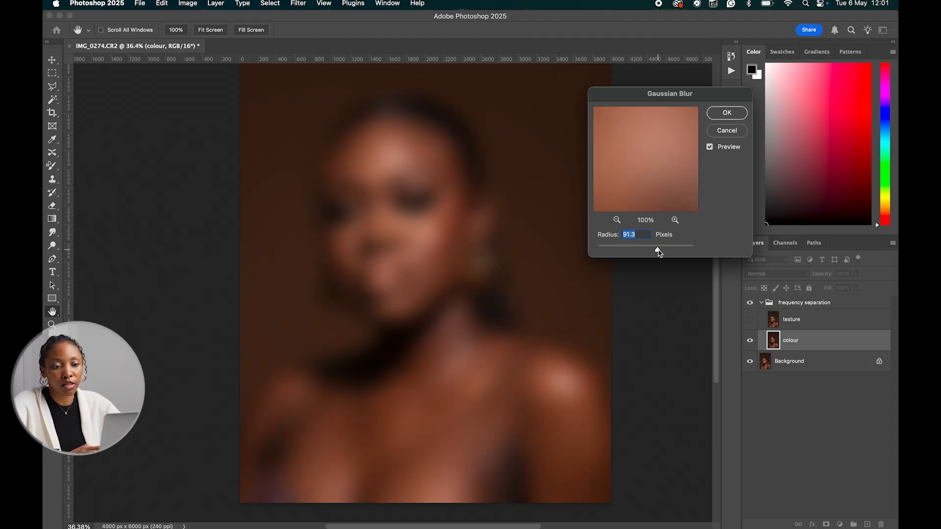
left_click_drag(658, 250, 627, 251)
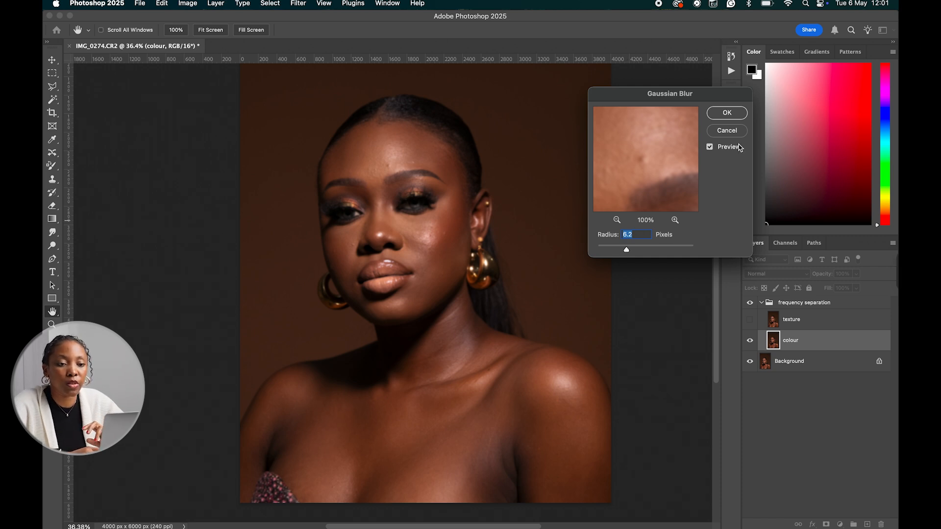
left_click(727, 114)
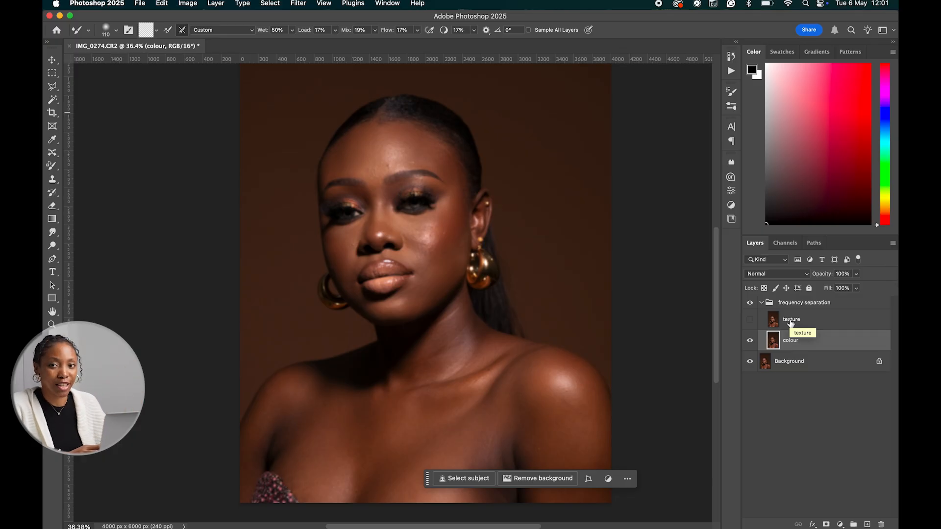
Select and show the texture layer, and start Apply Image on it with the colour layer as the source layer
left_click(790, 322)
left_click(749, 319)
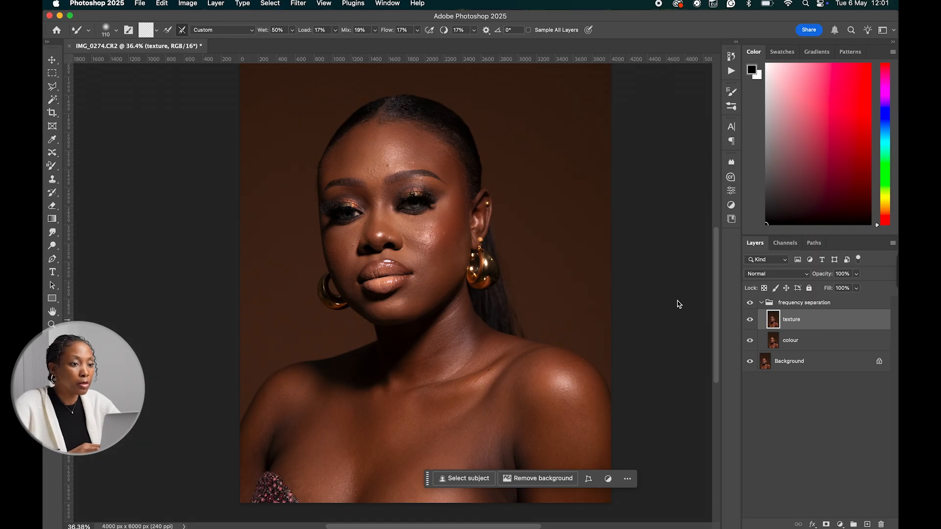
left_click(193, 6)
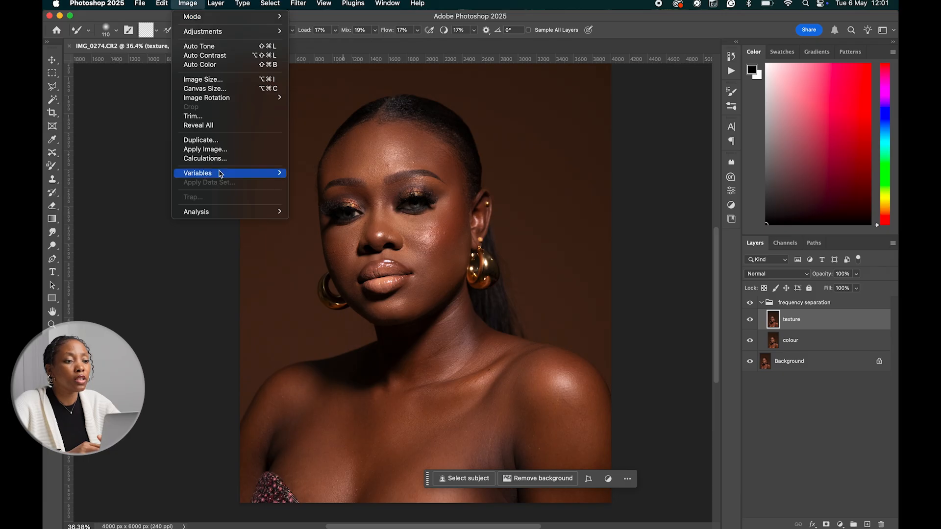
left_click(216, 152)
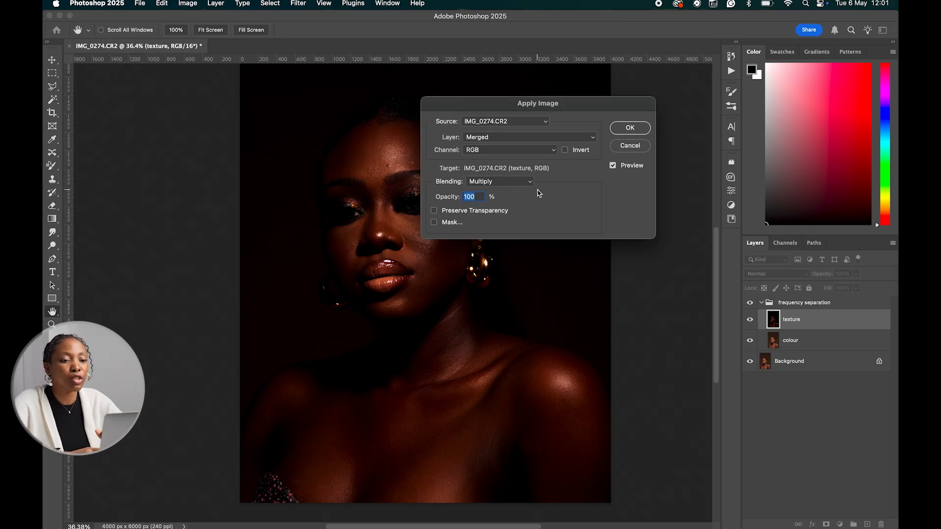
left_click(560, 141)
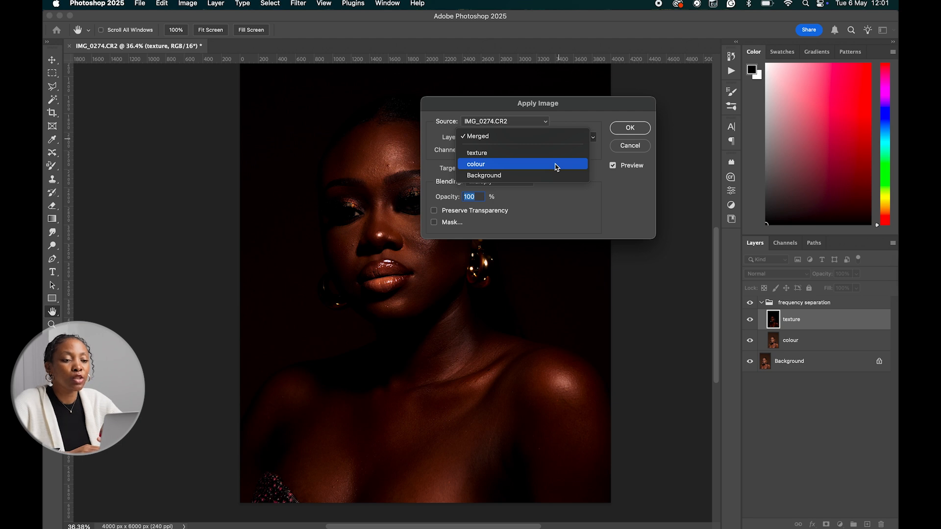
left_click(549, 143)
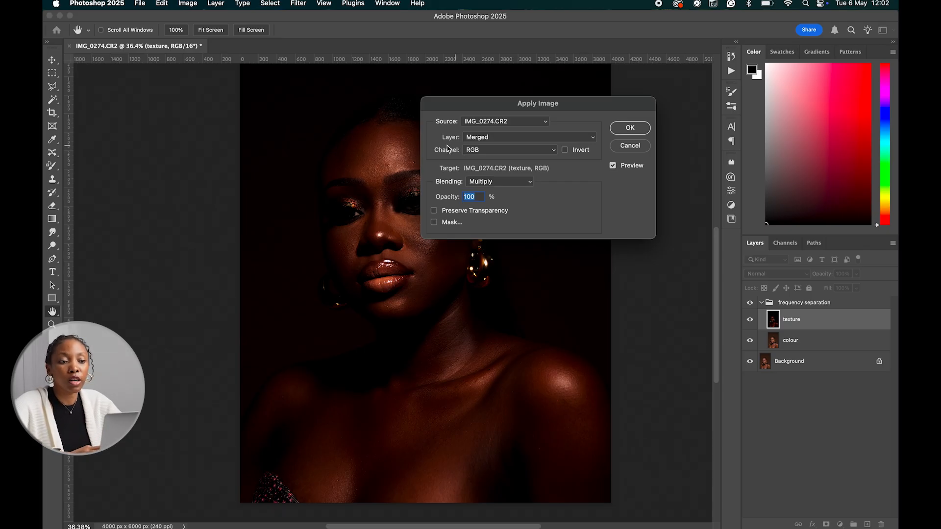
left_click(479, 139)
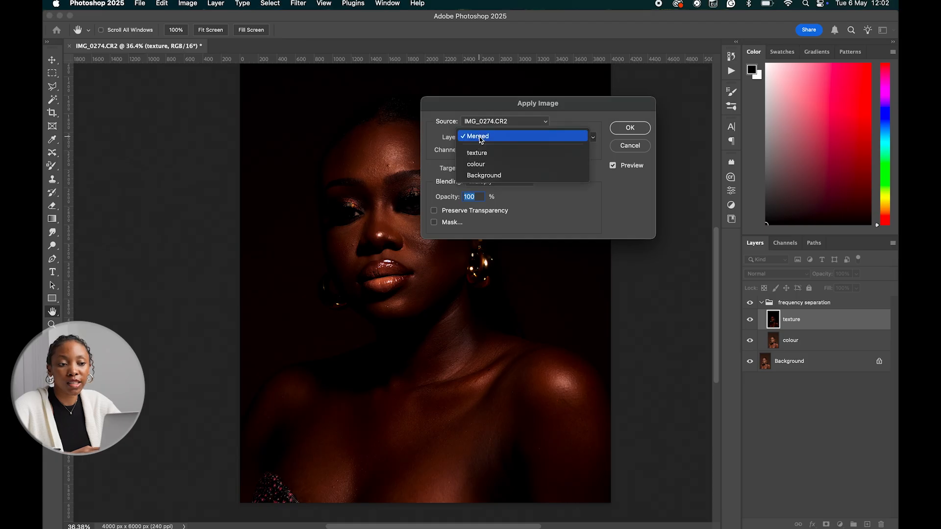
left_click(478, 168)
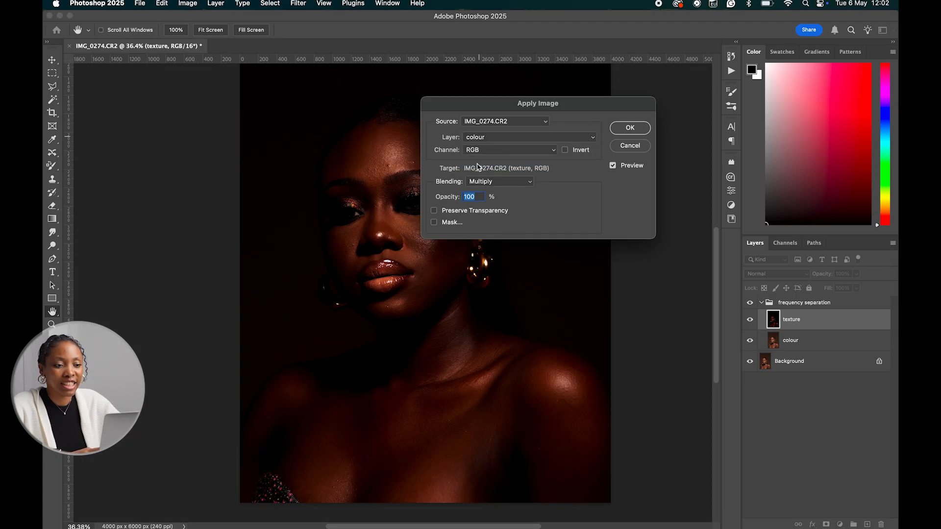
Keep the RGB channel of the colour layer as source and set the blending to Subtract with scale 2 and offset 128
left_click(506, 141)
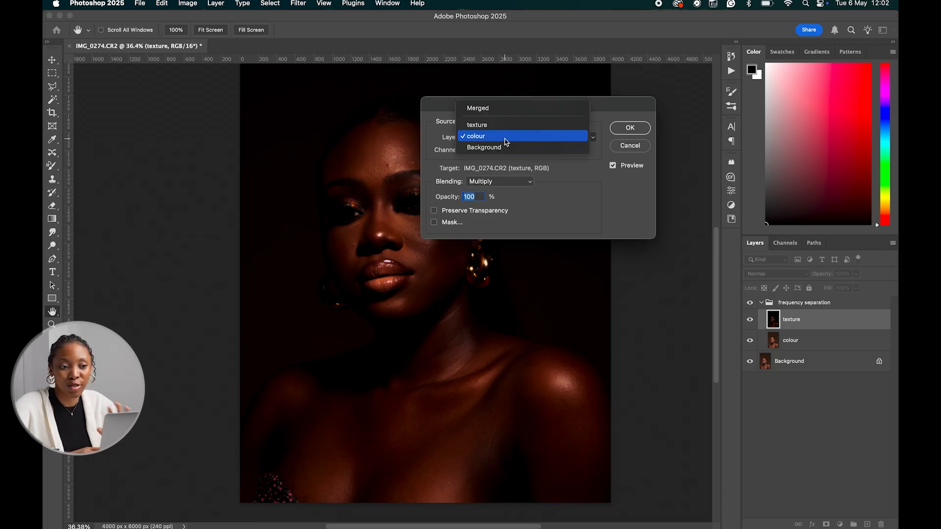
left_click(505, 141)
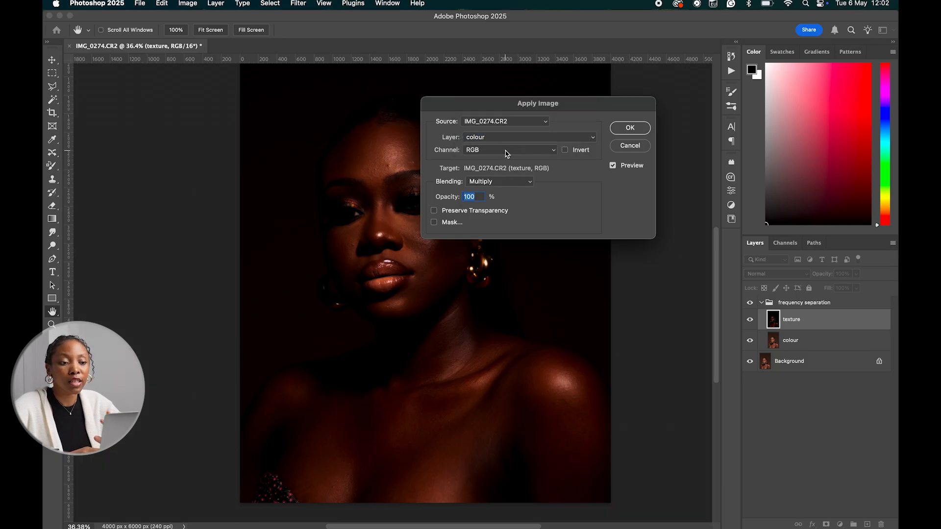
left_click(506, 152)
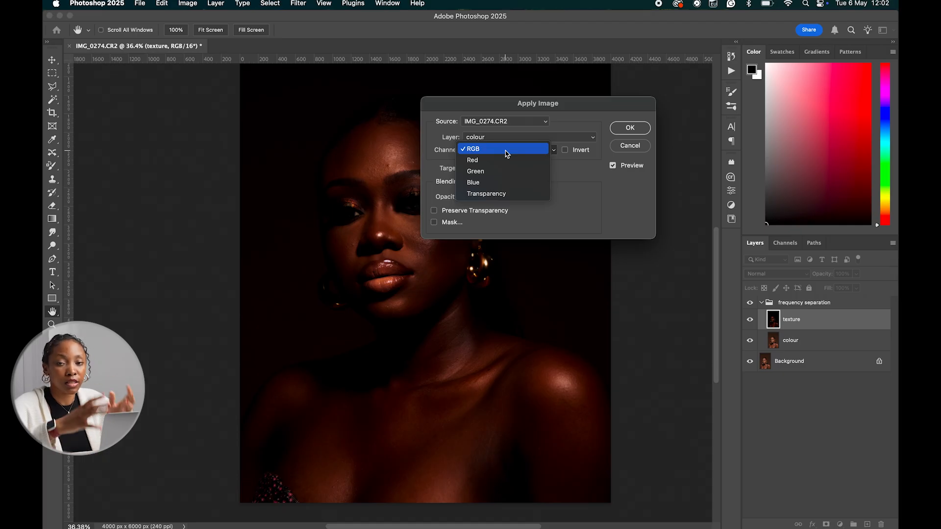
left_click(506, 153)
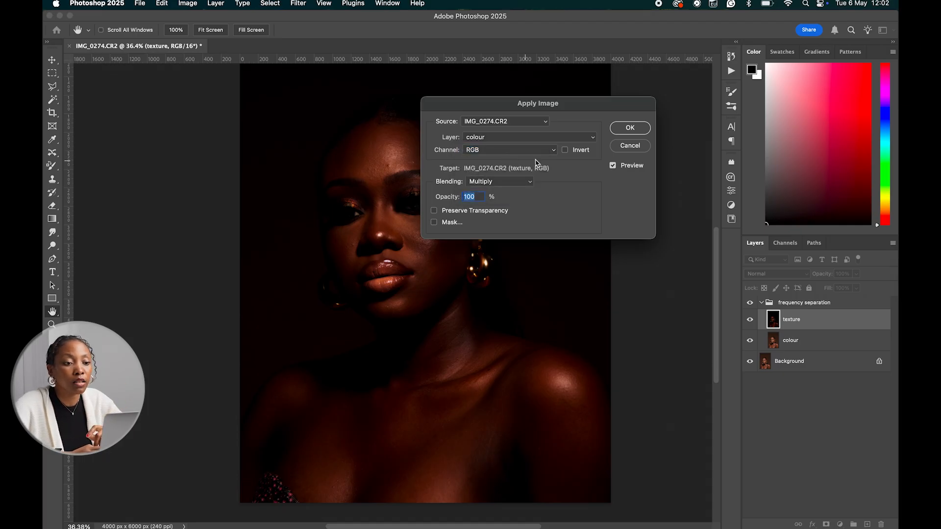
left_click(523, 183)
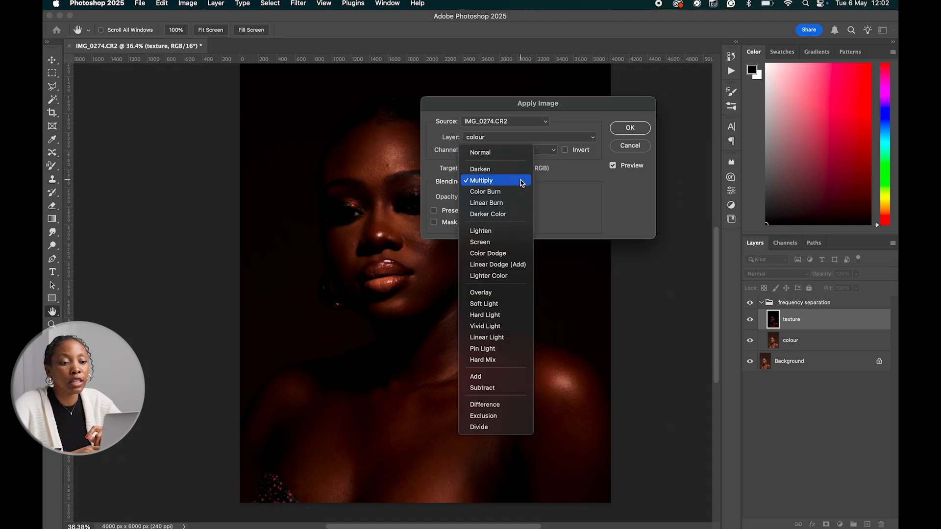
left_click(557, 182)
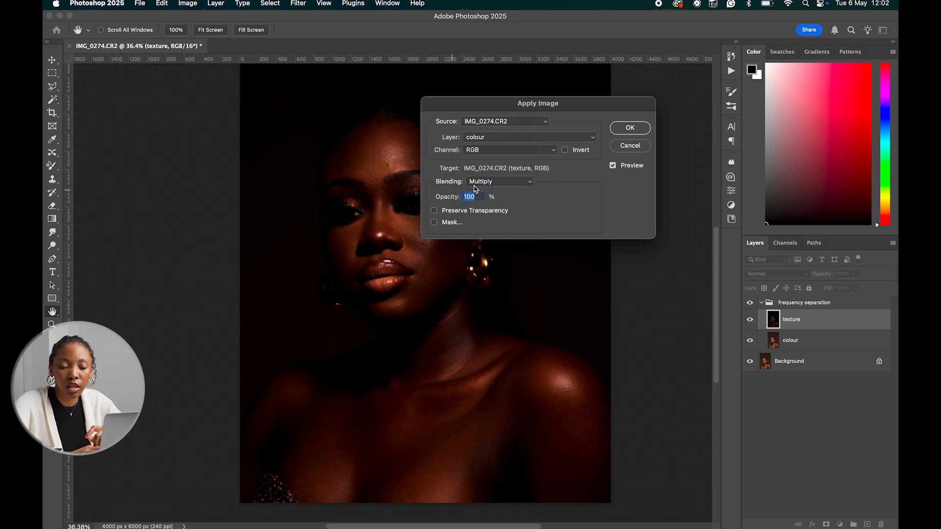
left_click(531, 183)
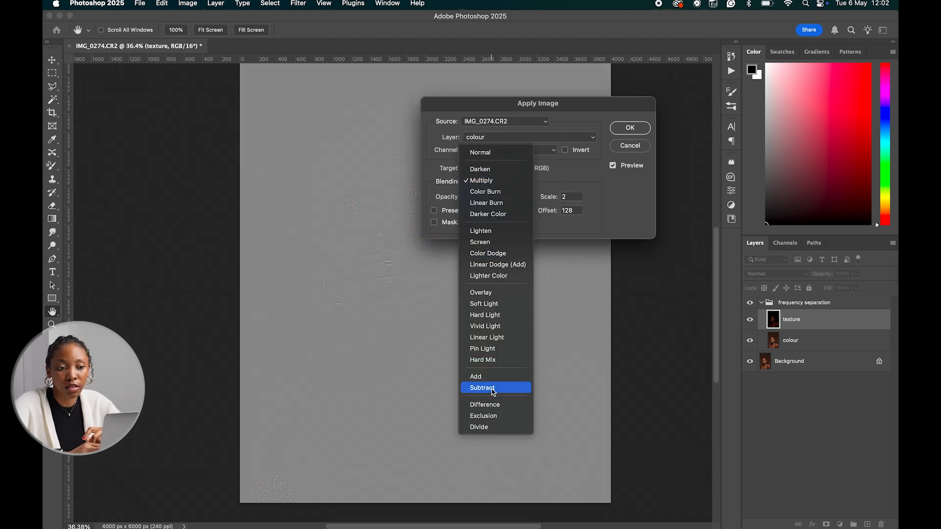
left_click(492, 391)
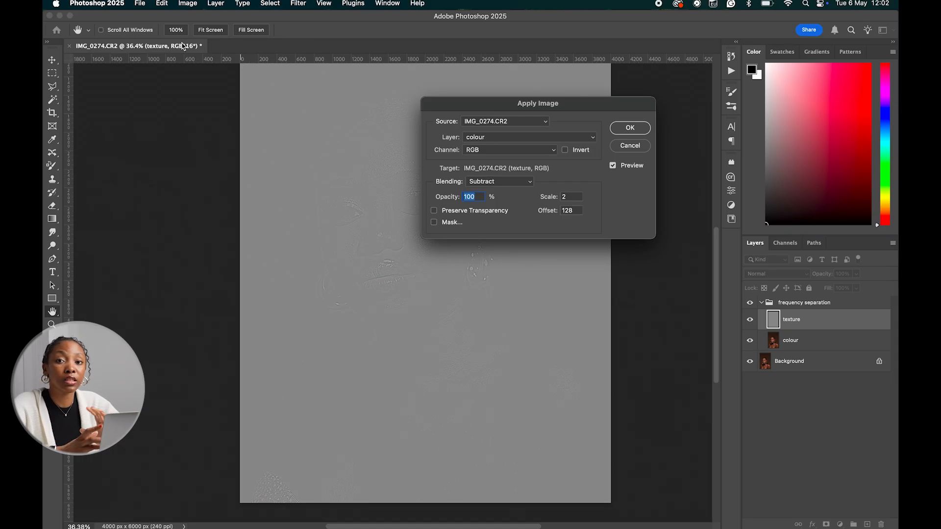
Try the Add blending for the applied image and restore Subtract
left_click(502, 181)
left_click(489, 169)
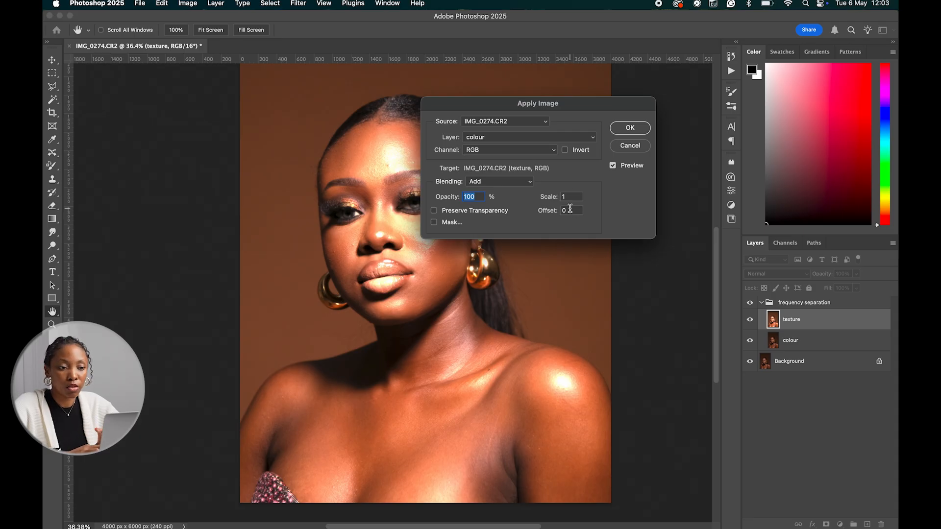
left_click(520, 181)
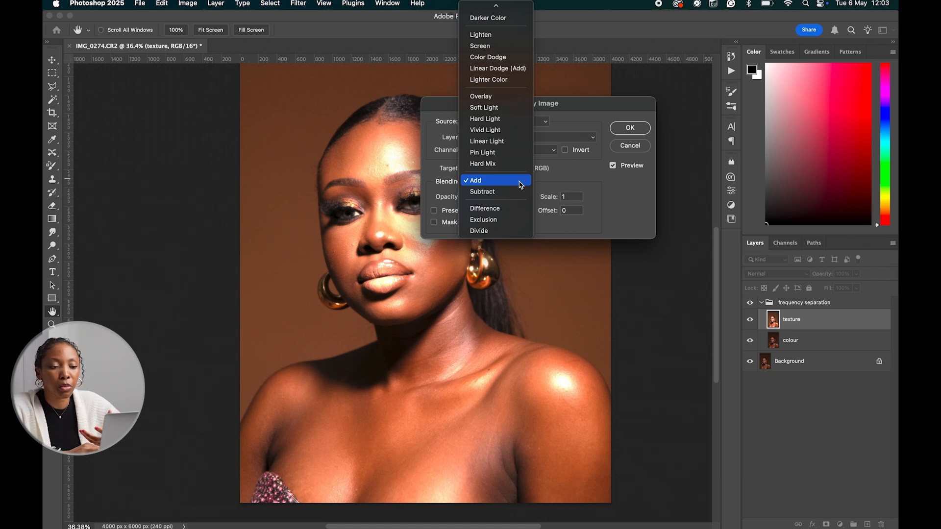
left_click(521, 194)
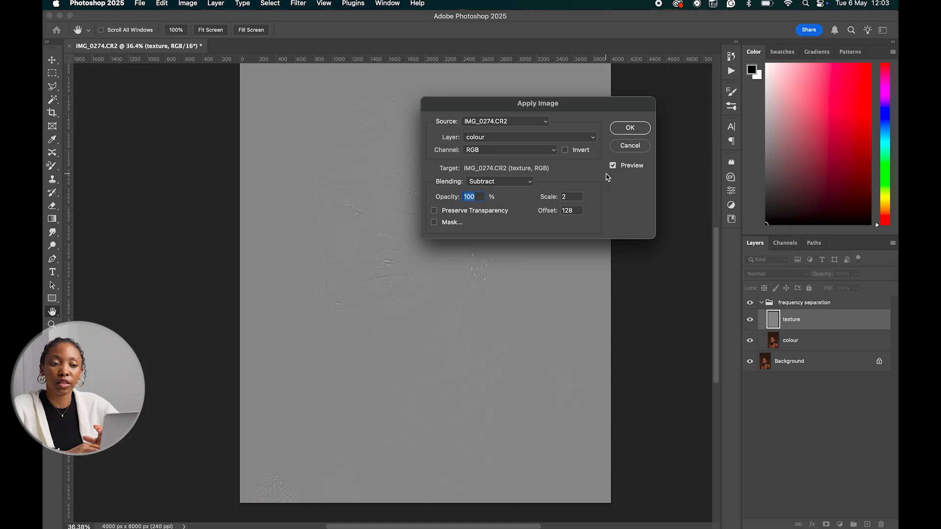
Confirm Apply Image on the texture layer and set the layer's blend mode to Linear Light
left_click(629, 129)
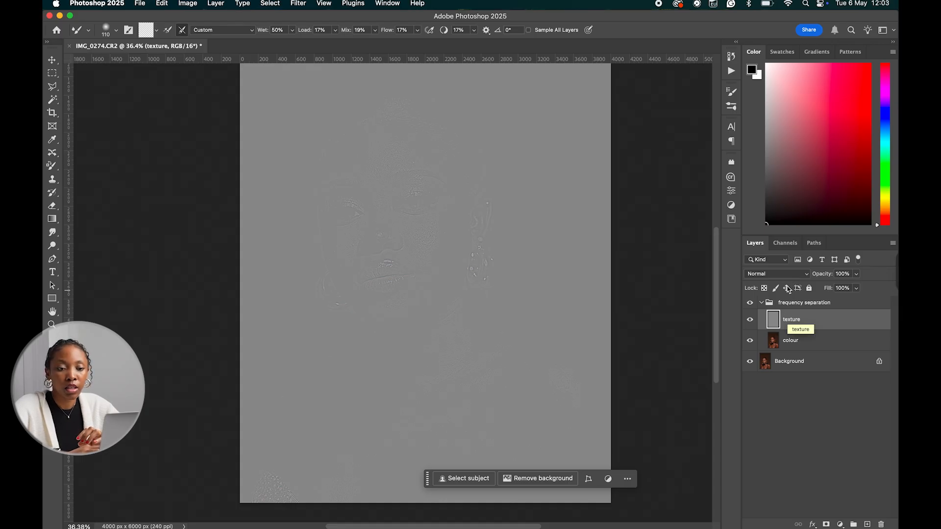
left_click(782, 275)
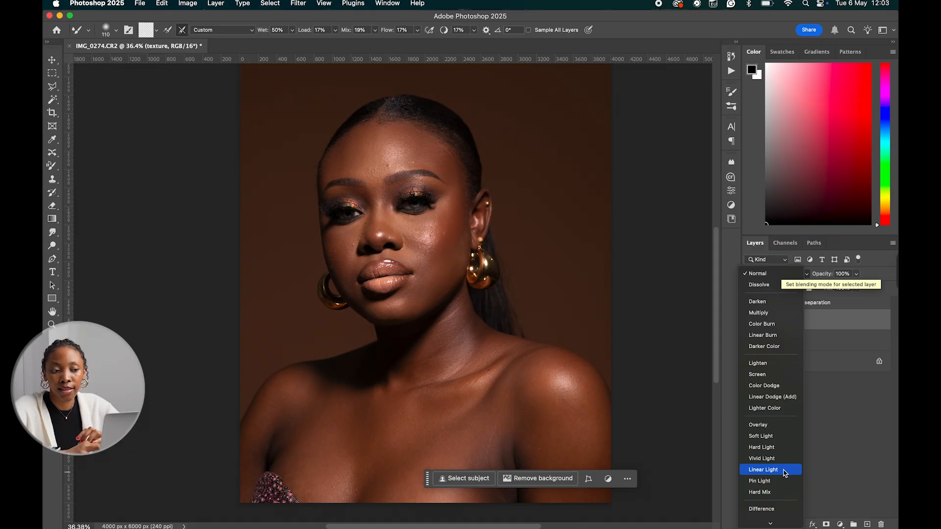
left_click(784, 473)
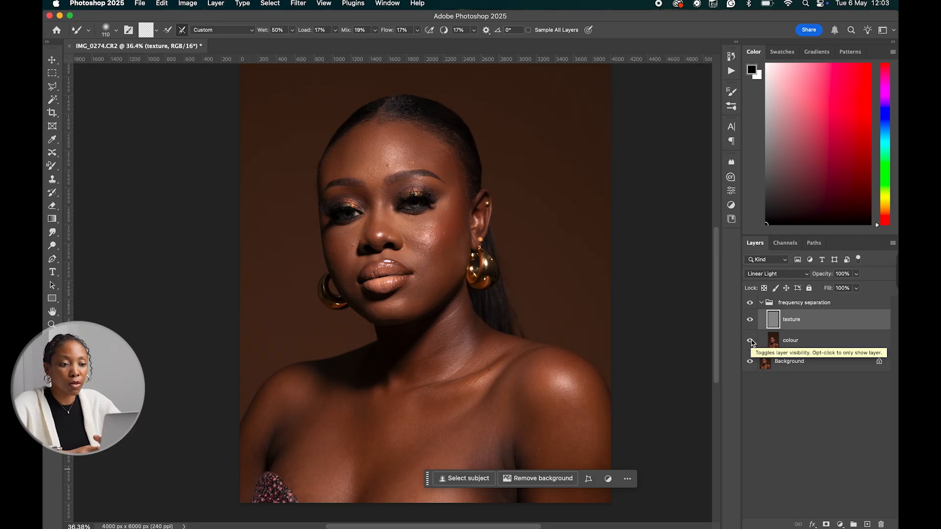
Compare the face with the colour layer and the texture layer each hidden in turn, leaving both layers shown
scroll(391, 187, "up", 5)
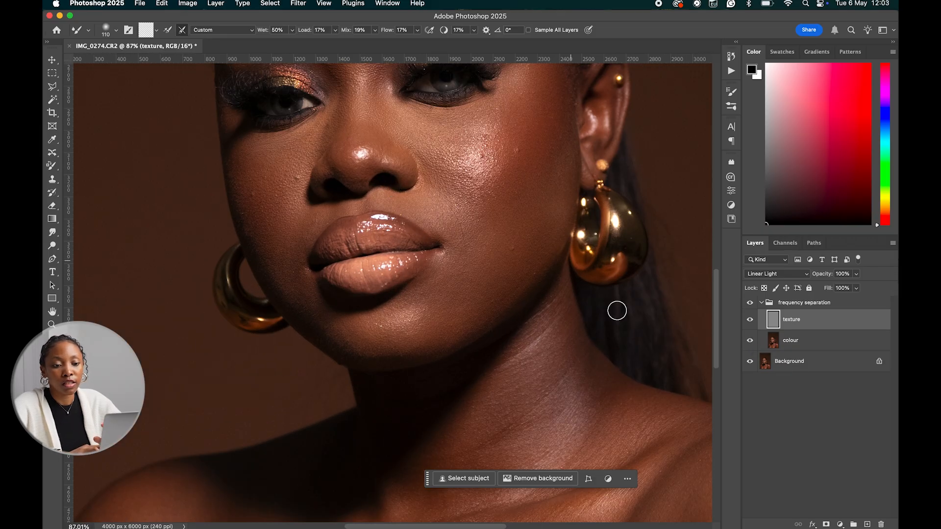
left_click(750, 340)
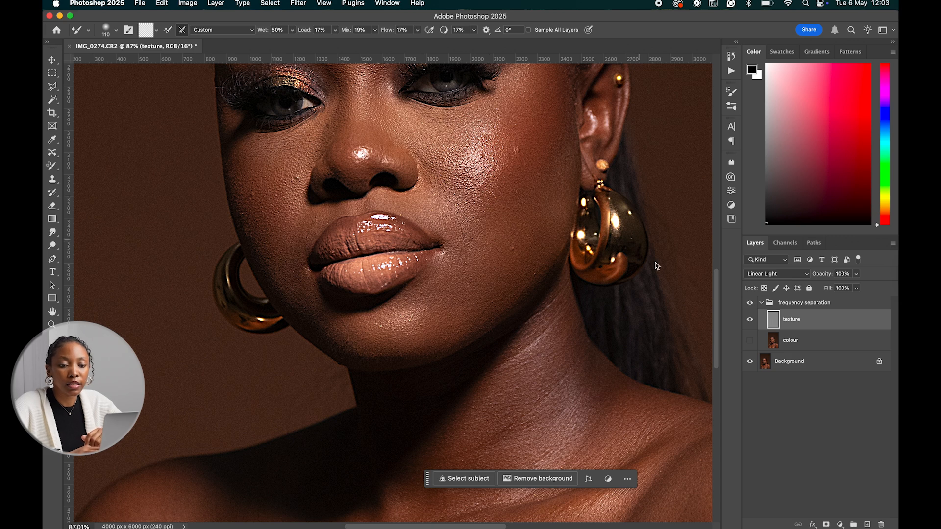
left_click(750, 342)
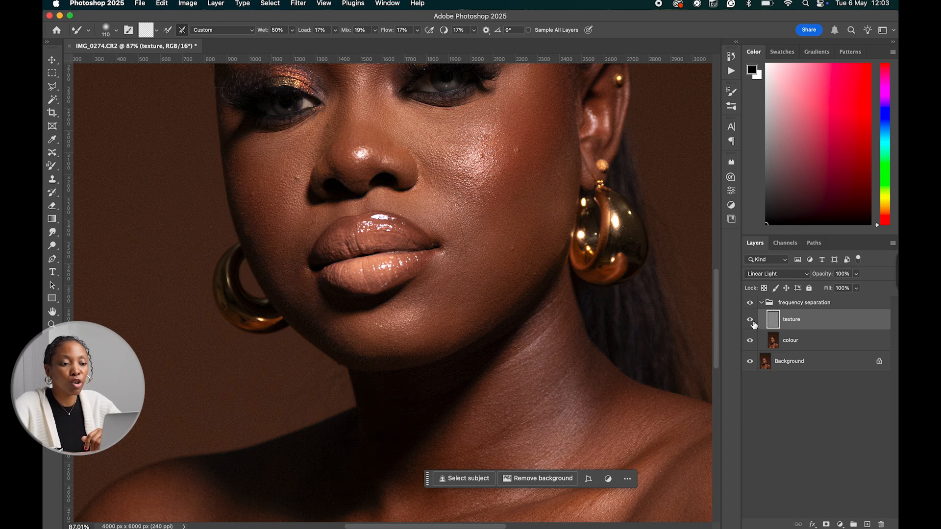
left_click(749, 319)
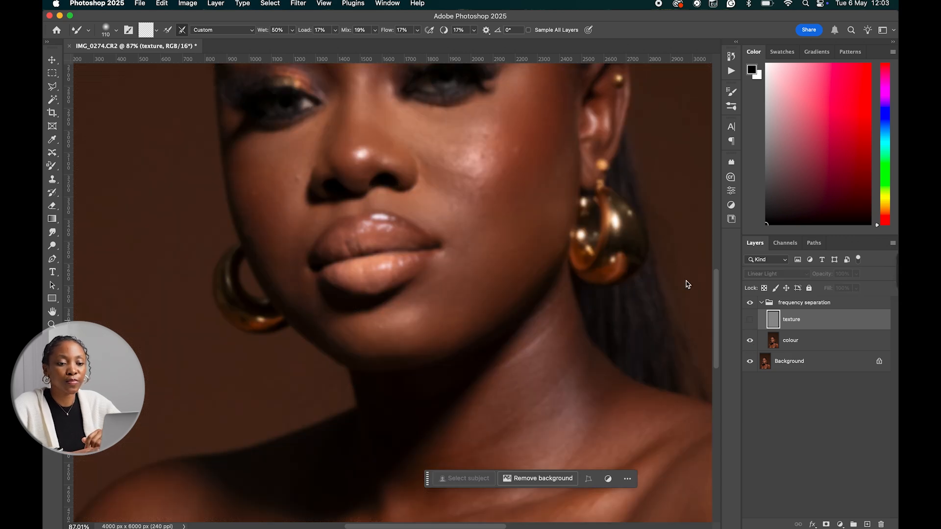
left_click(749, 319)
left_click(750, 340)
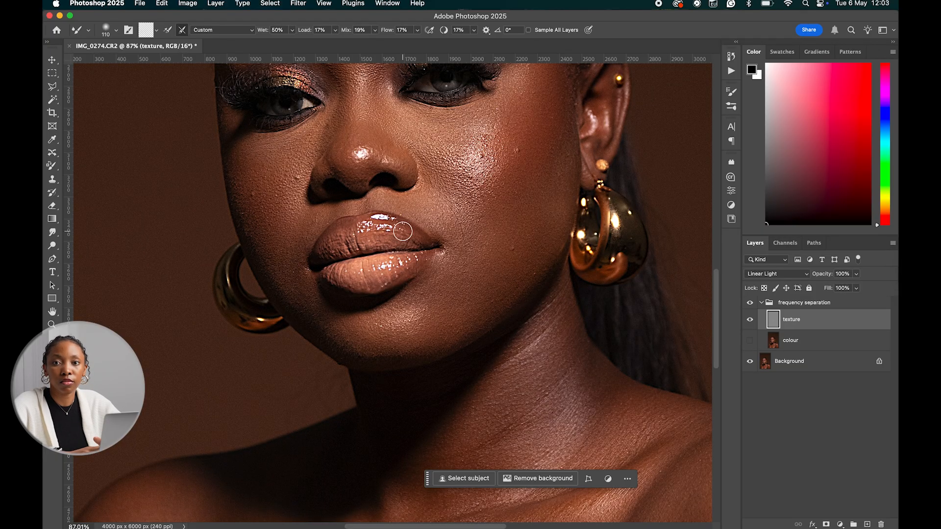
left_click(750, 340)
scroll(596, 322, "up", 5)
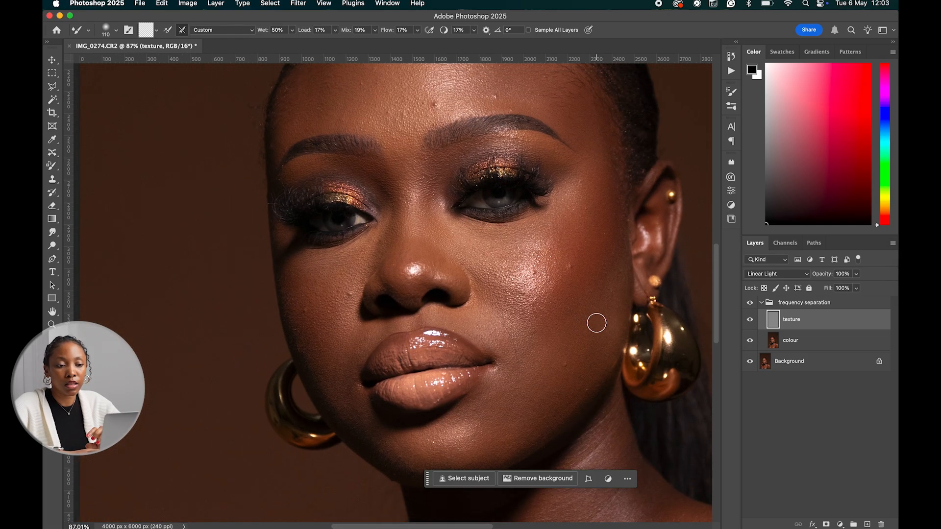
Clone nearby skin texture over the dark bump above the inner brow on the texture layer, using the Clone Stamp at size 45
scroll(596, 323, "down", 3)
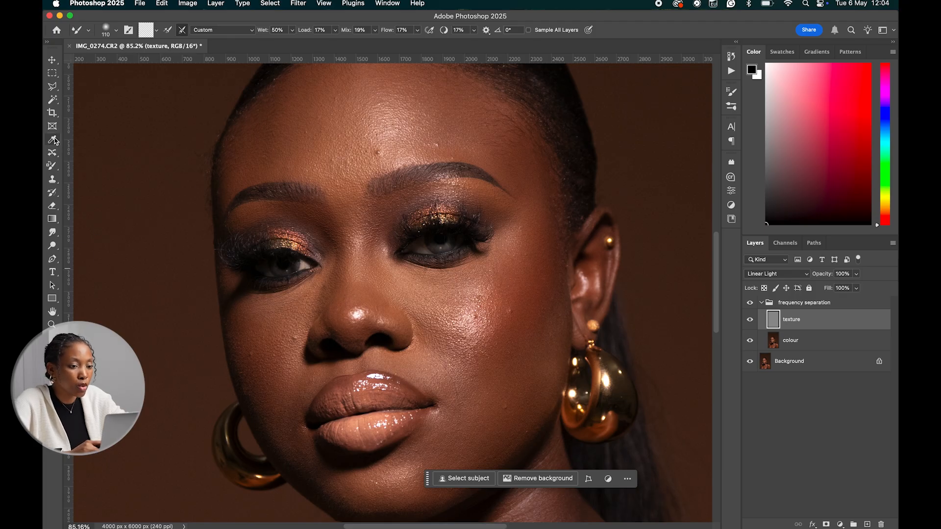
left_click(52, 180)
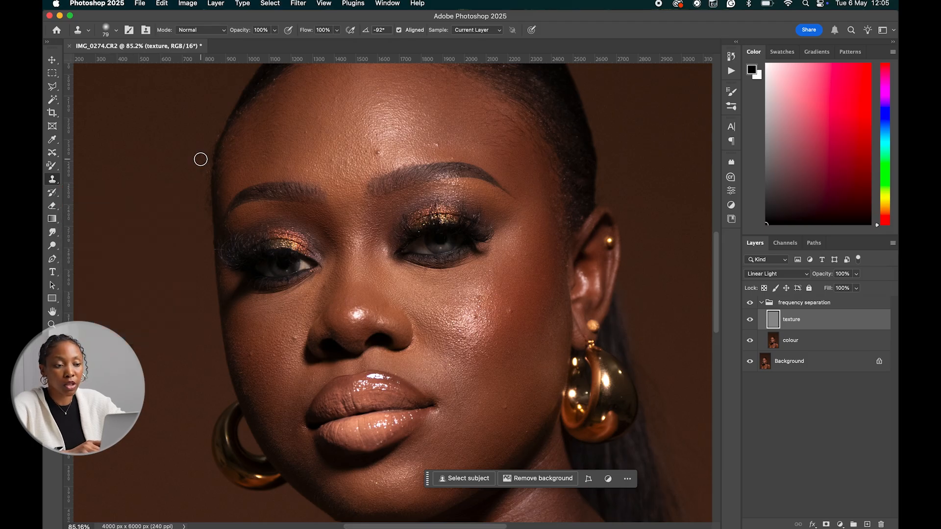
scroll(333, 173, "up", 5)
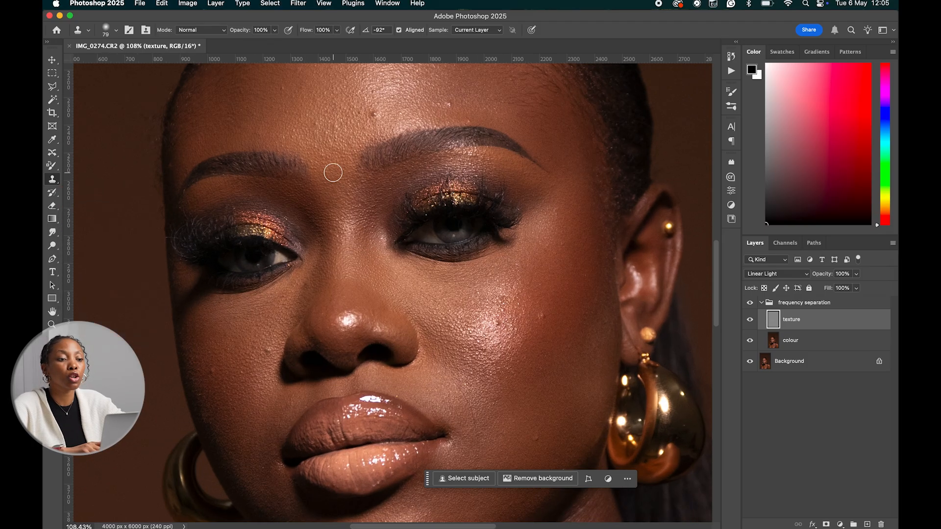
key("bracketleft")
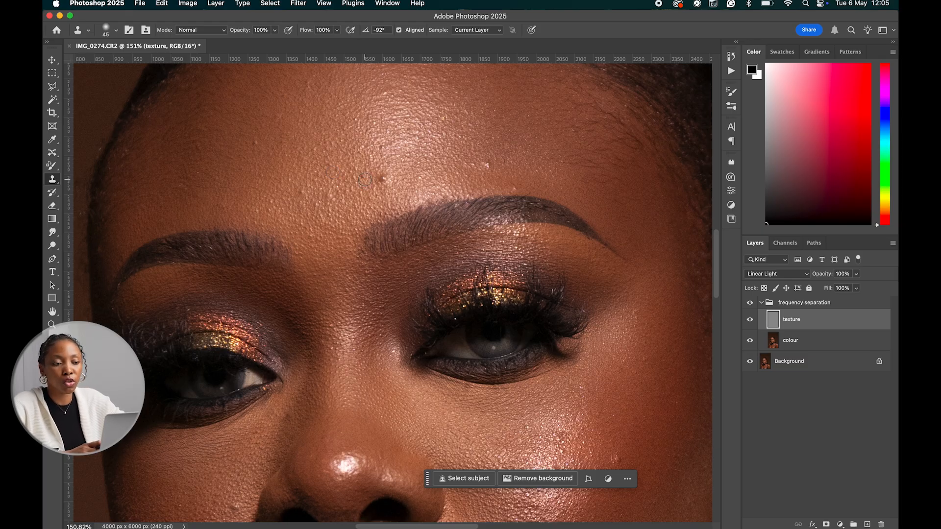
left_click(364, 179, "alt")
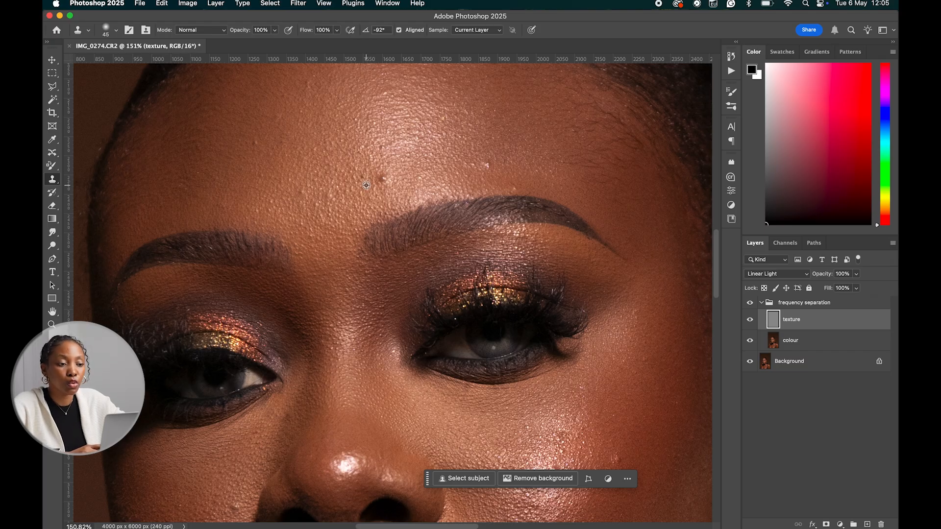
left_click(369, 186, "alt")
left_click(381, 177)
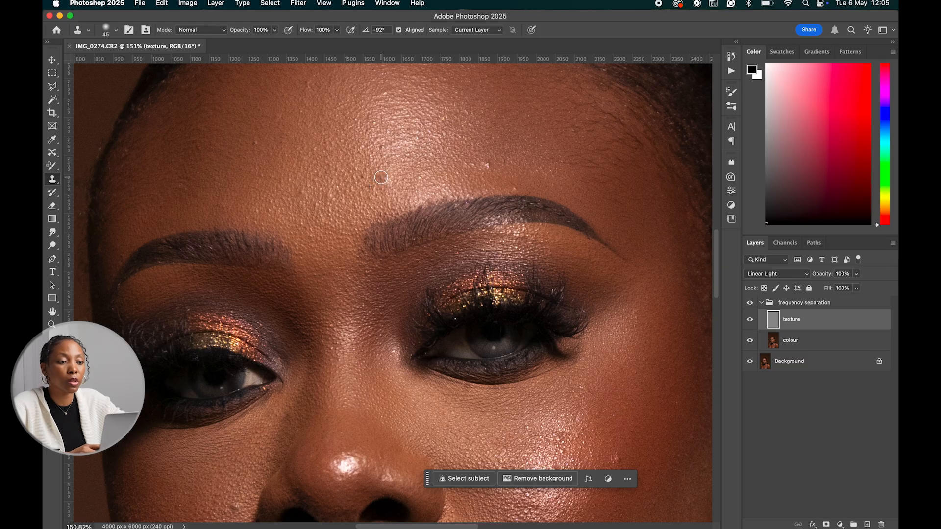
left_click(386, 186, "alt")
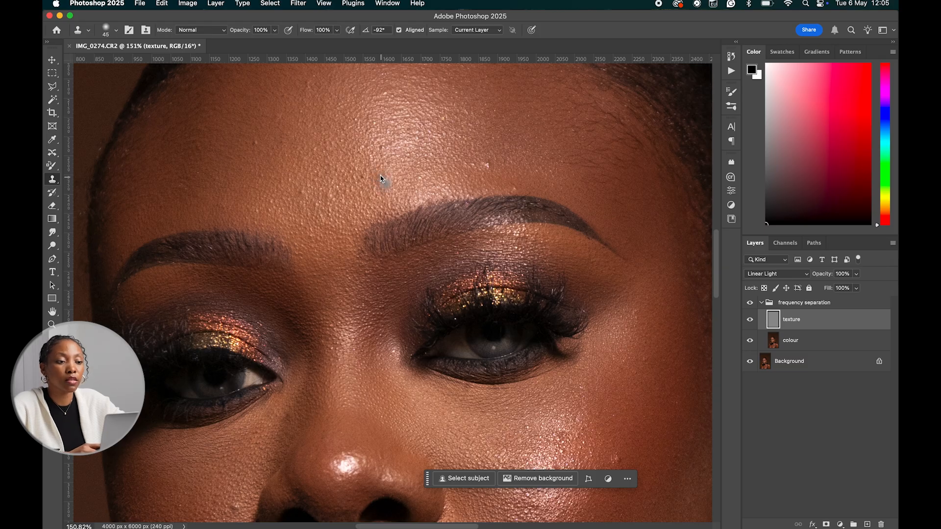
left_click(381, 178)
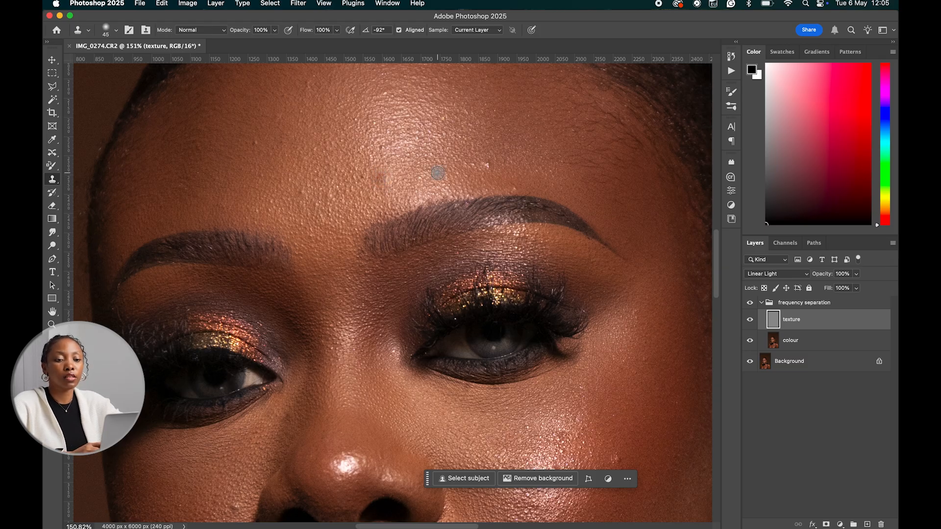
left_click(750, 303)
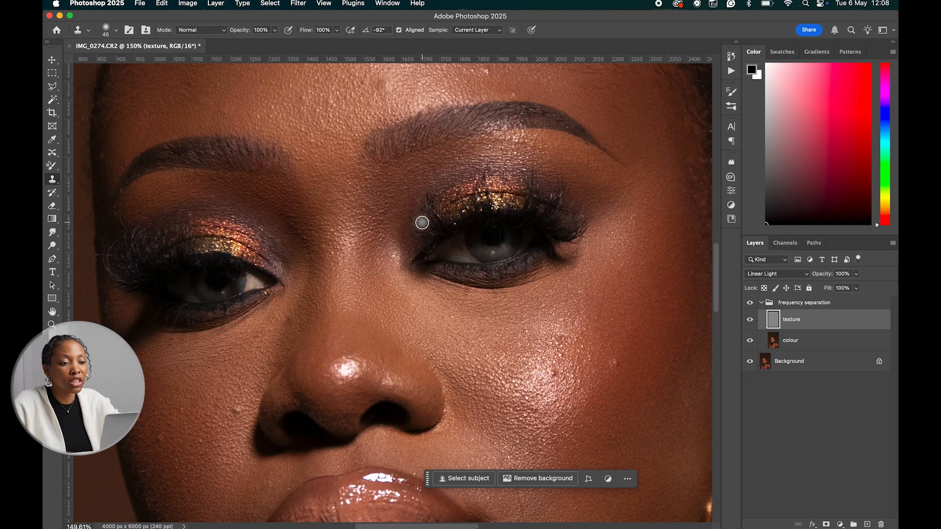
Reduce the Clone Stamp to size 15 and clone out the bright bump on the forehead above the arched eyebrow
scroll(420, 219, "up", 3)
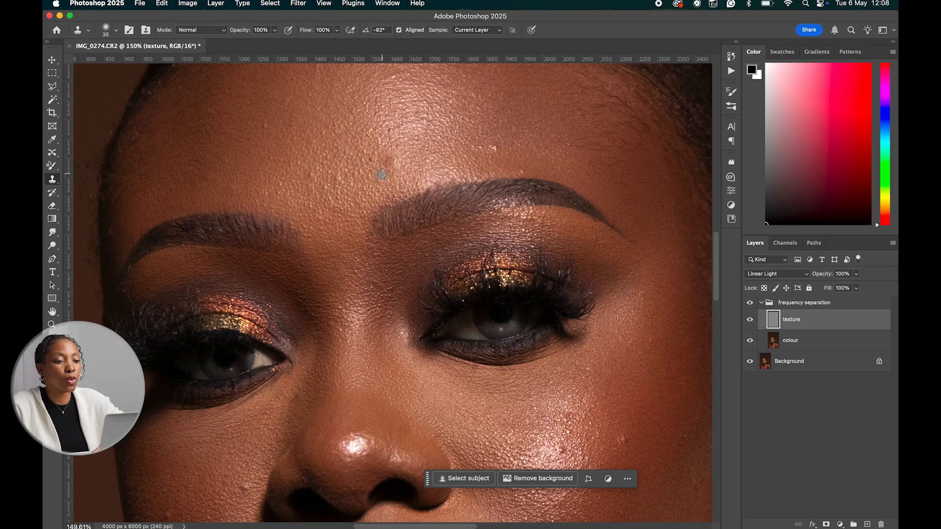
scroll(380, 173, "up", 5)
scroll(385, 172, "up", 1)
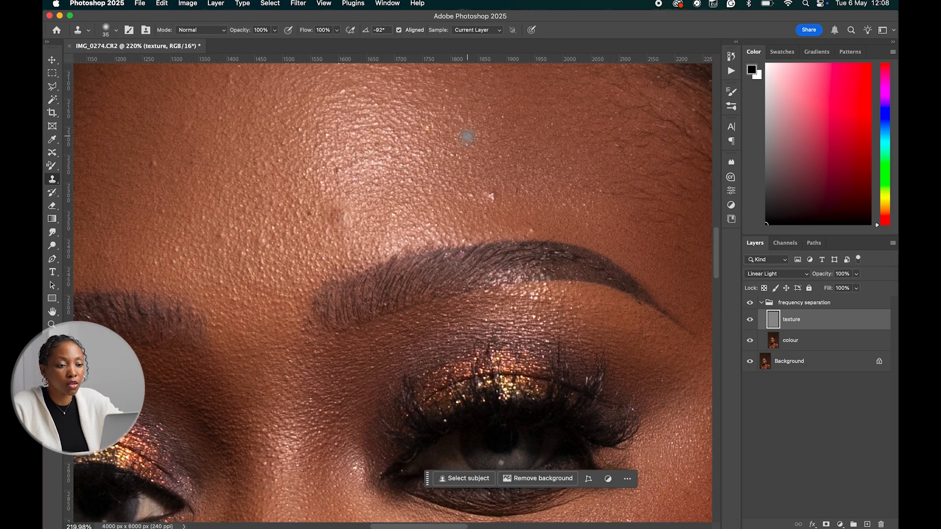
left_click(480, 178, "alt")
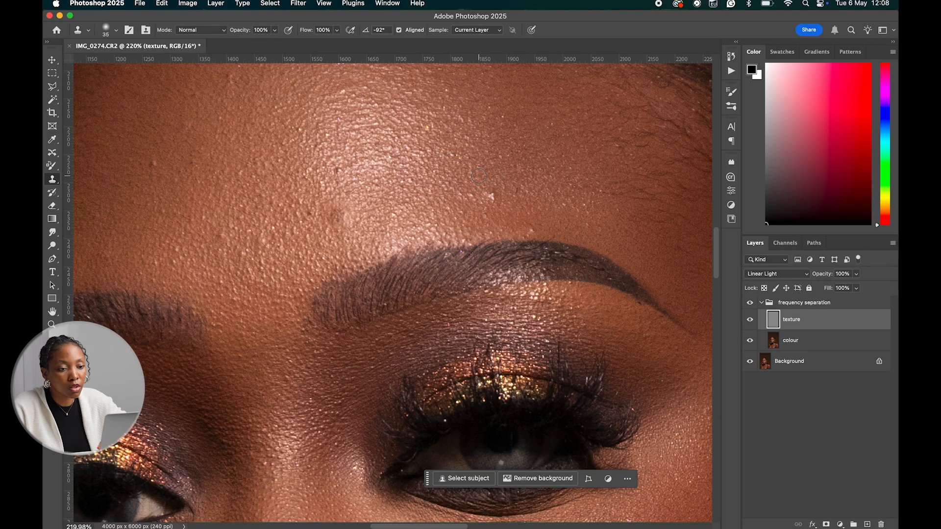
scroll(477, 177, "up", 3)
scroll(475, 176, "up", 2)
scroll(475, 177, "right", 3)
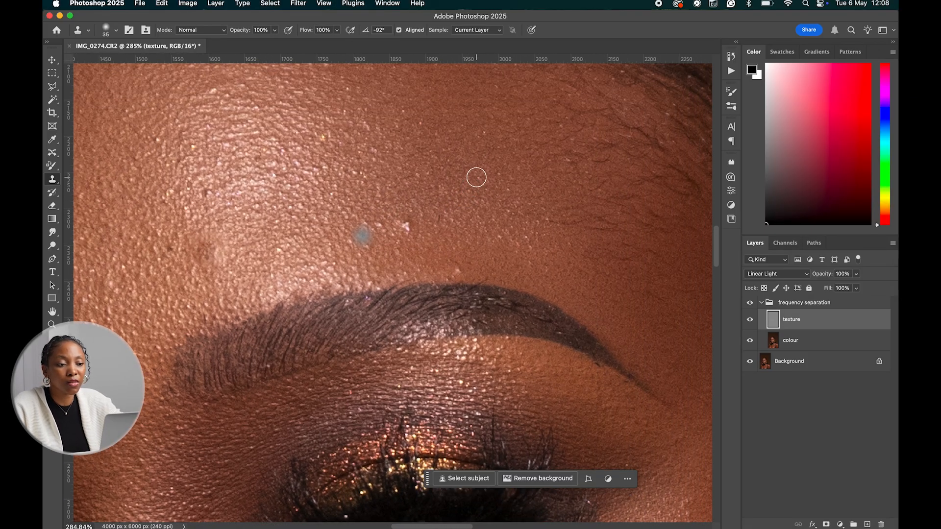
key("bracketleft")
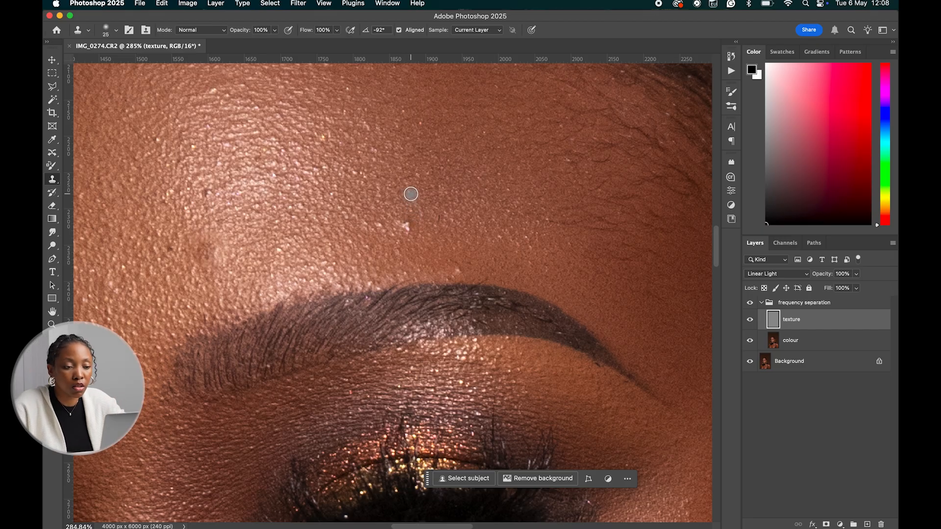
key("bracketleft")
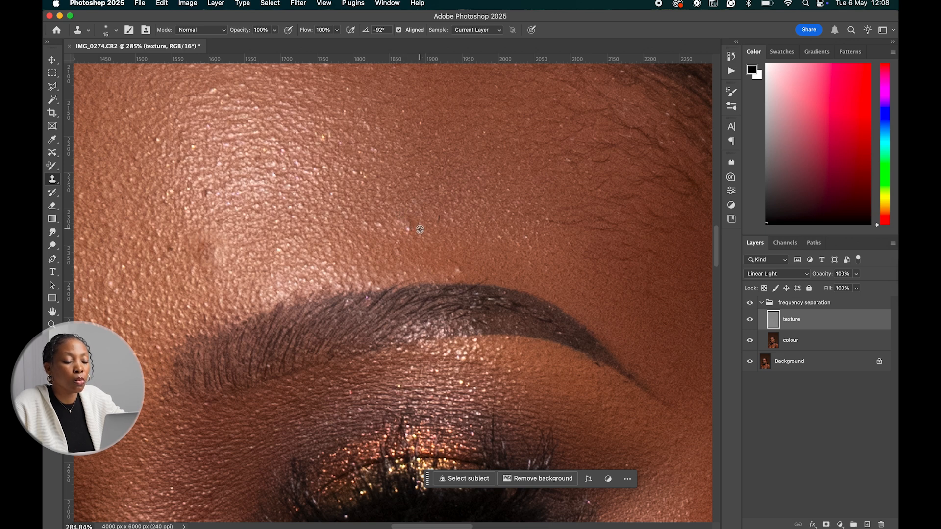
left_click(408, 228)
left_click(419, 239, "alt")
left_click_drag(413, 228, 415, 234)
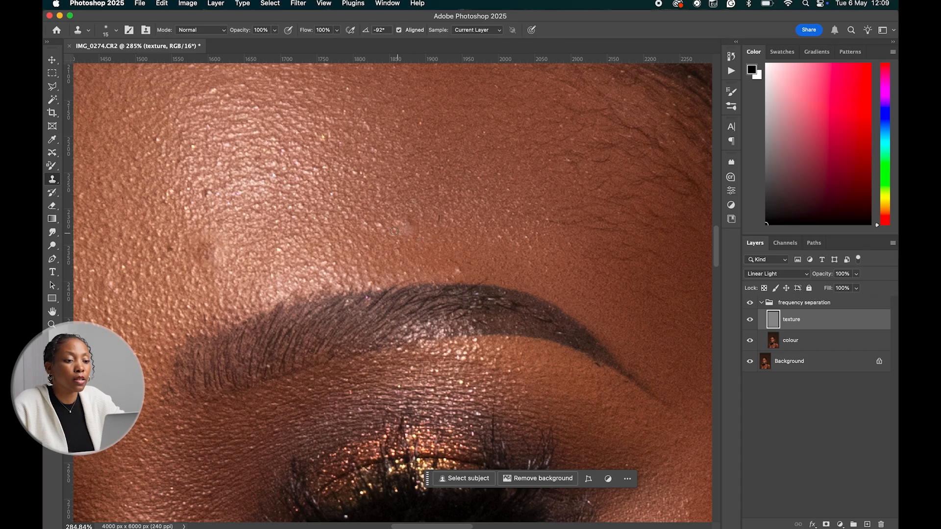
Blend the cloned patch above the eyebrow with fresh texture samples and compare it with the frequency separation group hidden and shown
left_click(383, 203, "alt")
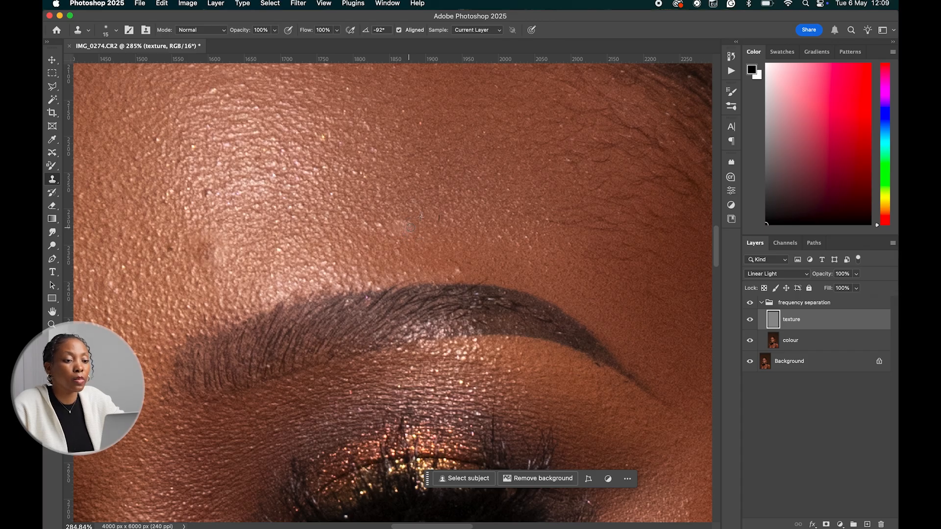
left_click(401, 216)
left_click(402, 239, "alt")
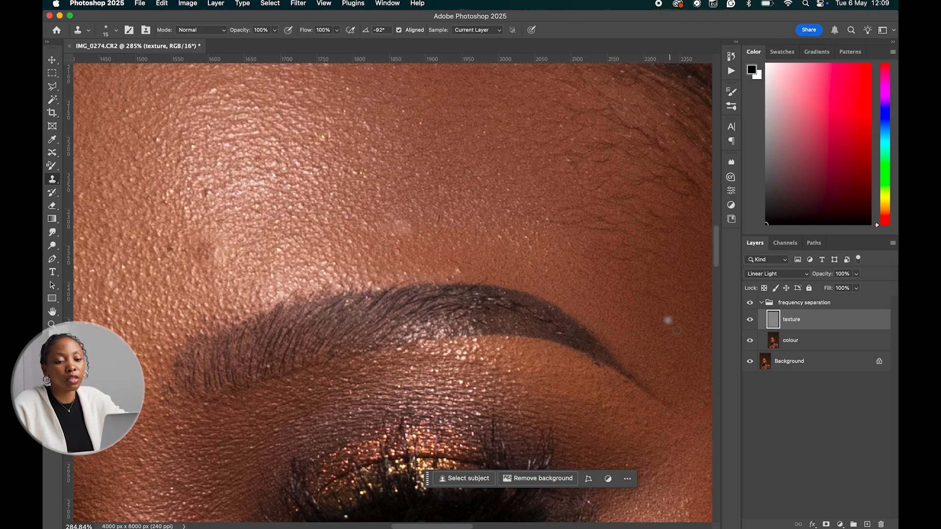
left_click(750, 303)
left_click(750, 303)
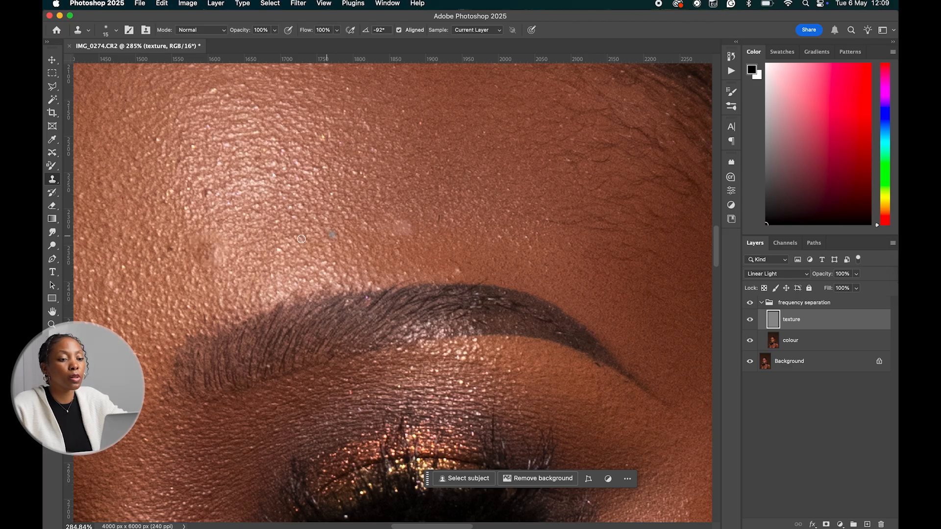
left_click(750, 303)
left_click(750, 304)
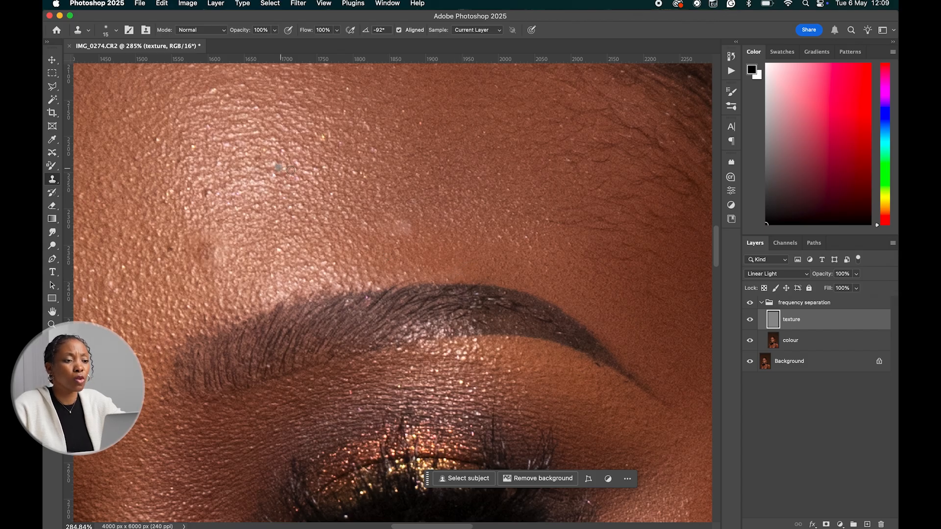
Clone out the small bumps across the forehead, mainly above the eyebrow on the shadowed side, resampling clean texture beside each one
mouse_move(355, 111)
left_mouse_down()
mouse_move(438, 51)
mouse_move(430, 206)
mouse_move(419, 231)
left_mouse_up()
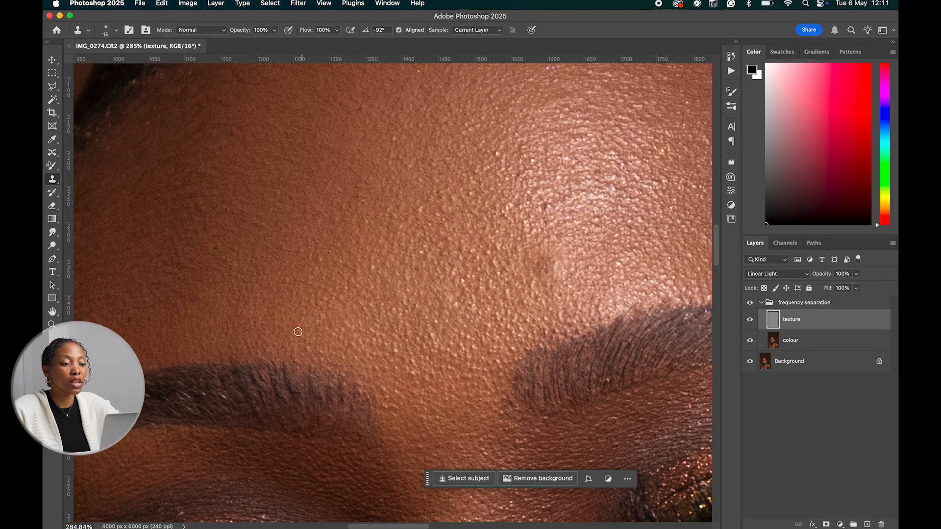
left_click(321, 337, "alt")
left_click(304, 278)
left_click(308, 282, "alt")
left_click(322, 248)
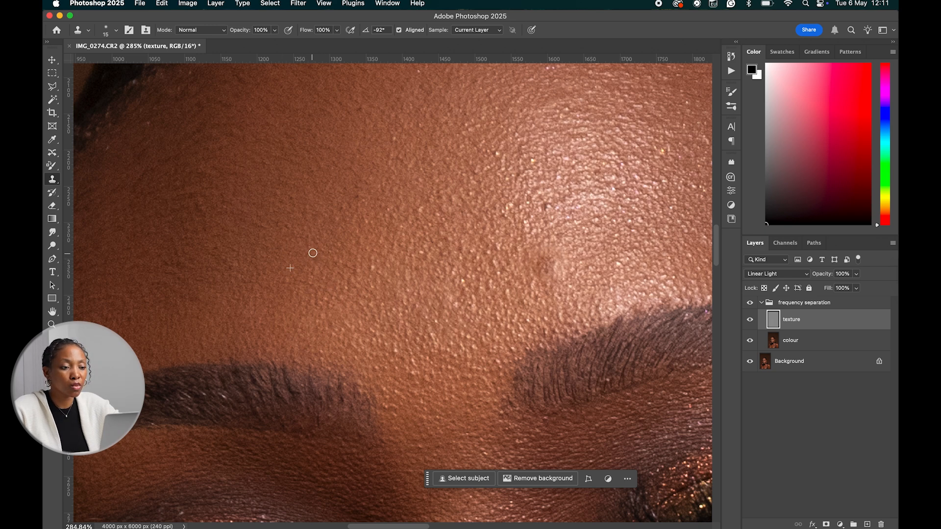
left_click(329, 243, "alt")
left_click(310, 239)
left_click(334, 231, "alt")
left_click(313, 251)
left_click(319, 223, "alt")
left_click(303, 211)
left_click(321, 220, "alt")
left_click(313, 221)
left_click(261, 194, "alt")
left_click(277, 194)
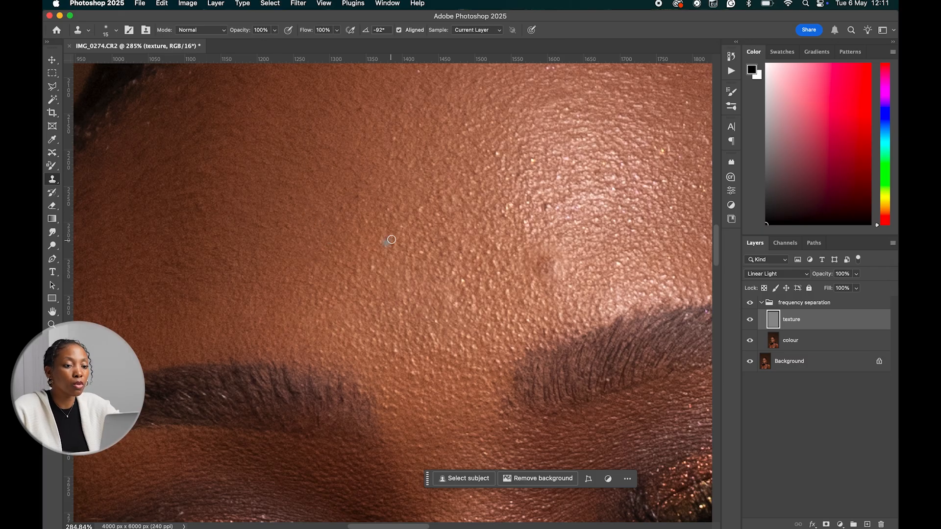
Clone clean texture over the skin between the eyebrows and the nose bridge, and compare it with the frequency separation group hidden
scroll(408, 240, "down", 2)
scroll(408, 240, "down", 5)
scroll(408, 239, "right", 3)
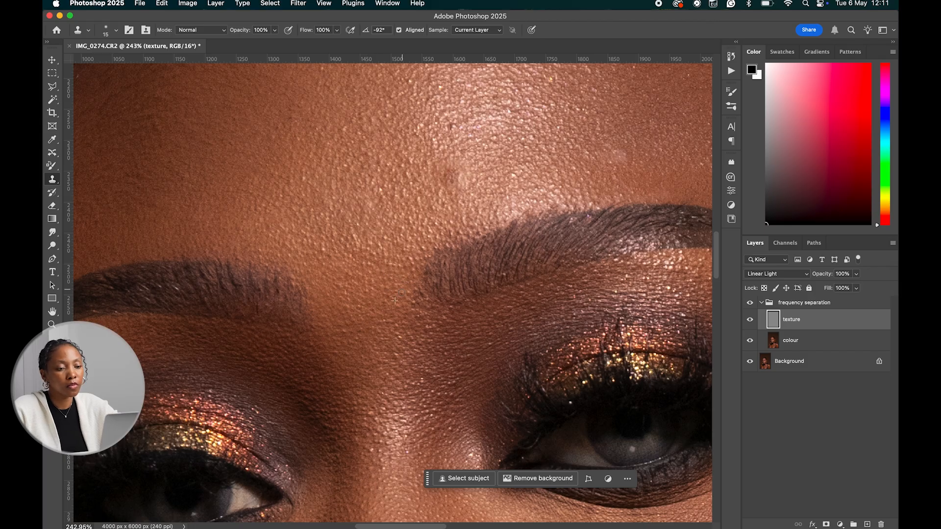
mouse_move(400, 305)
left_mouse_down()
mouse_move(410, 294)
mouse_move(398, 310)
left_mouse_up()
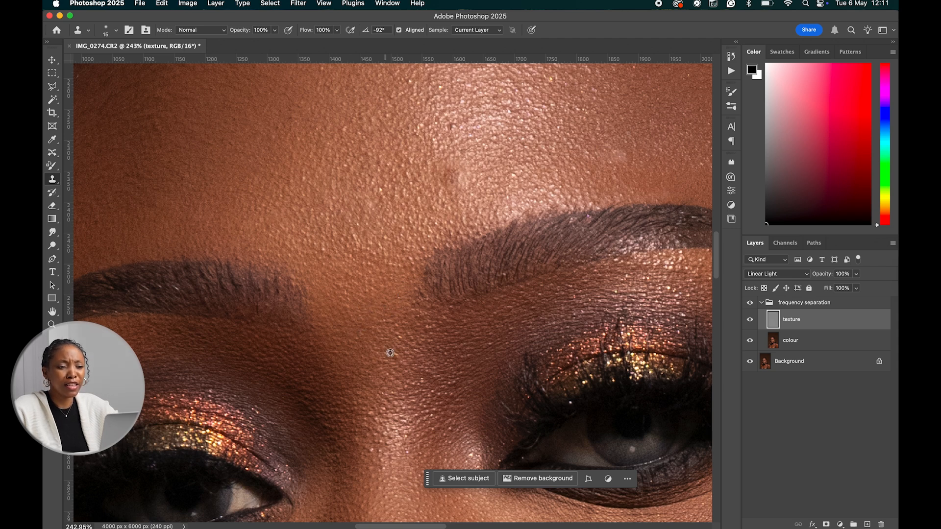
left_click_drag(413, 332, 379, 385)
left_click_drag(417, 303, 410, 254)
scroll(602, 277, "up", 2)
left_click(750, 302)
left_click(751, 303)
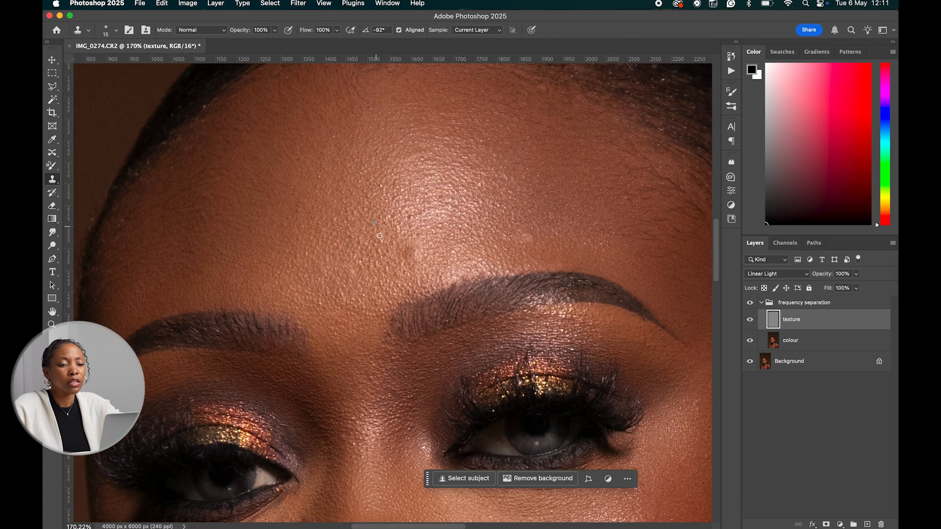
Clone smoother texture over the uneven skin beside the nose, below the inner corner of the eye on the shadowed side
scroll(406, 224, "down", 3)
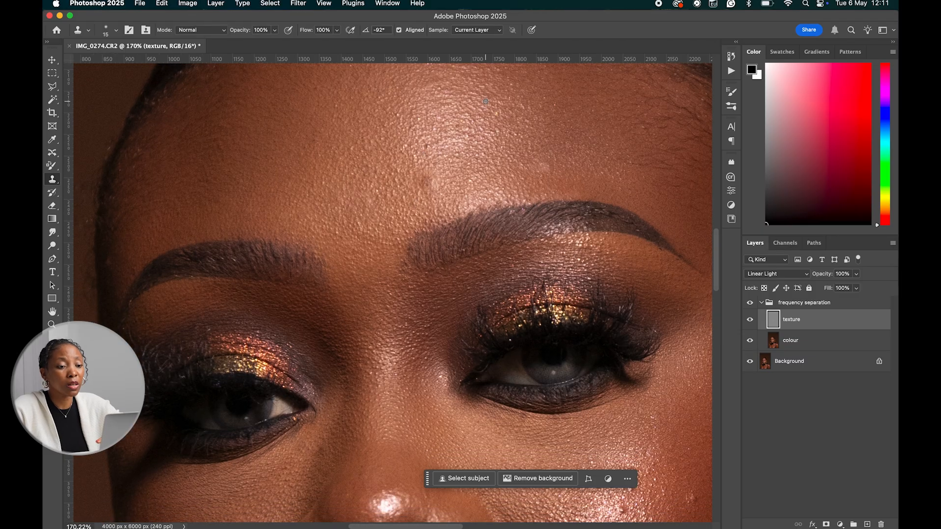
scroll(485, 101, "down", 5)
scroll(485, 102, "right", 2)
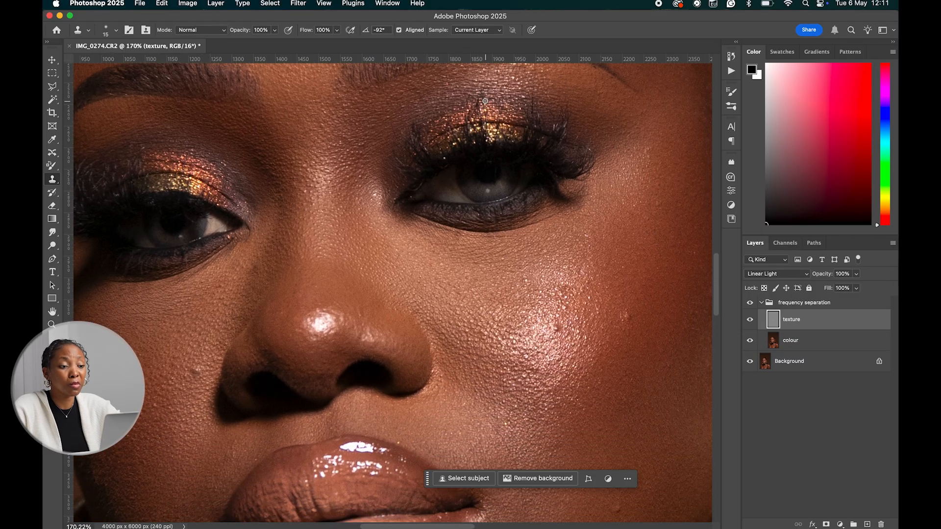
scroll(485, 101, "up", 3)
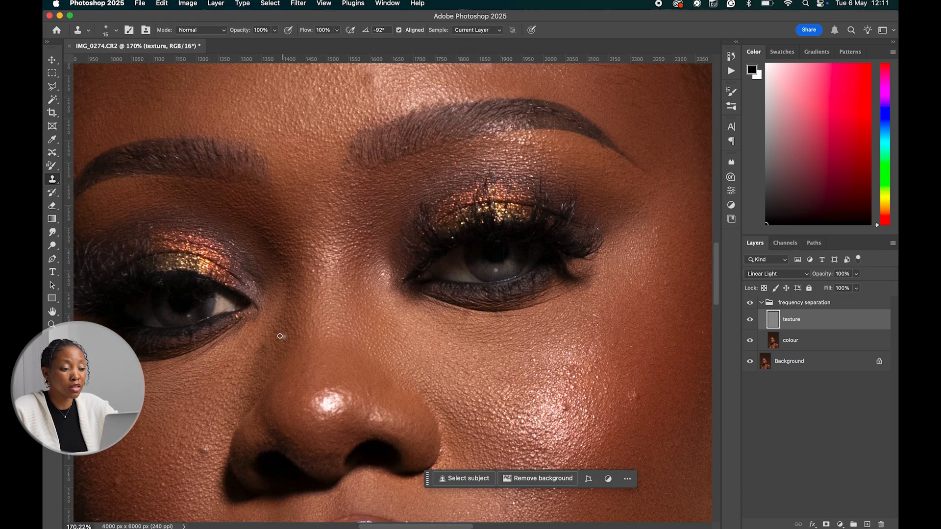
left_click(265, 352, "alt")
mouse_move(258, 363)
left_mouse_down()
mouse_move(248, 365)
mouse_move(253, 330)
mouse_move(238, 365)
left_mouse_up()
left_click(263, 336, "alt")
left_click(260, 338, "alt")
left_click(260, 354, "alt")
left_click(241, 359, "alt")
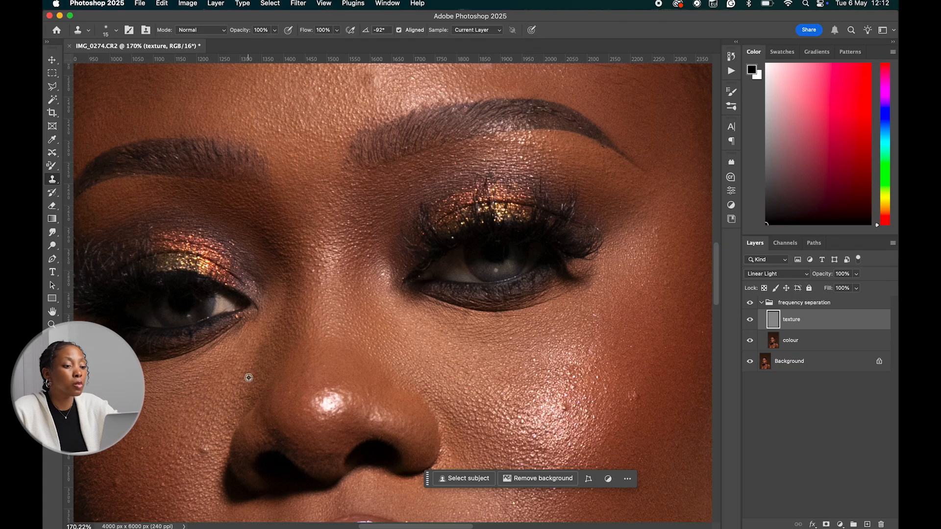
Sample clean texture on the shadowed cheek beside the nose and clone out the small blemishes down the cheek
left_click(209, 448, "alt")
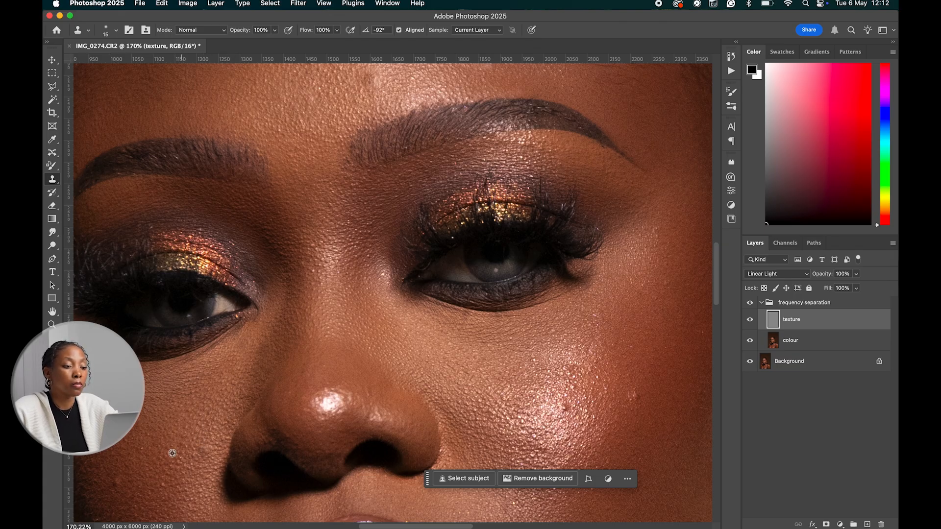
scroll(170, 468, "left", 5)
scroll(170, 467, "down", 3)
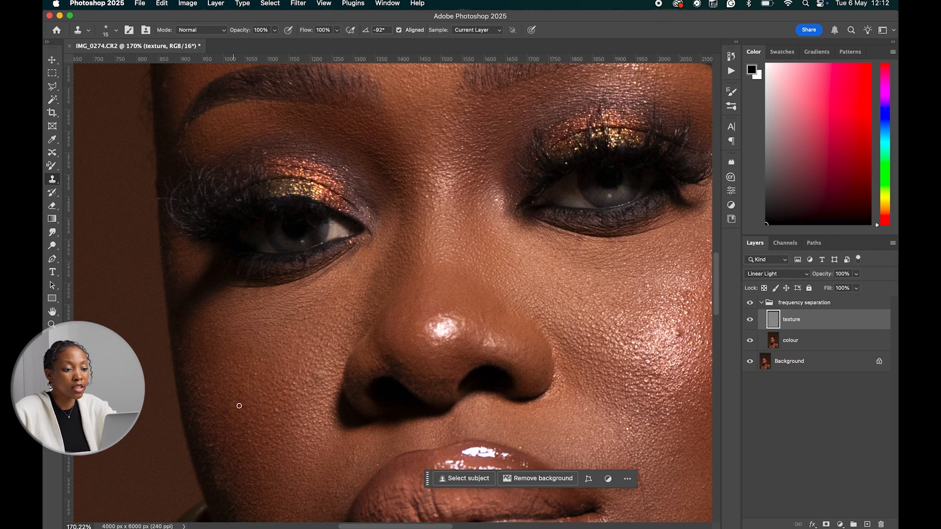
scroll(258, 445, "down", 5)
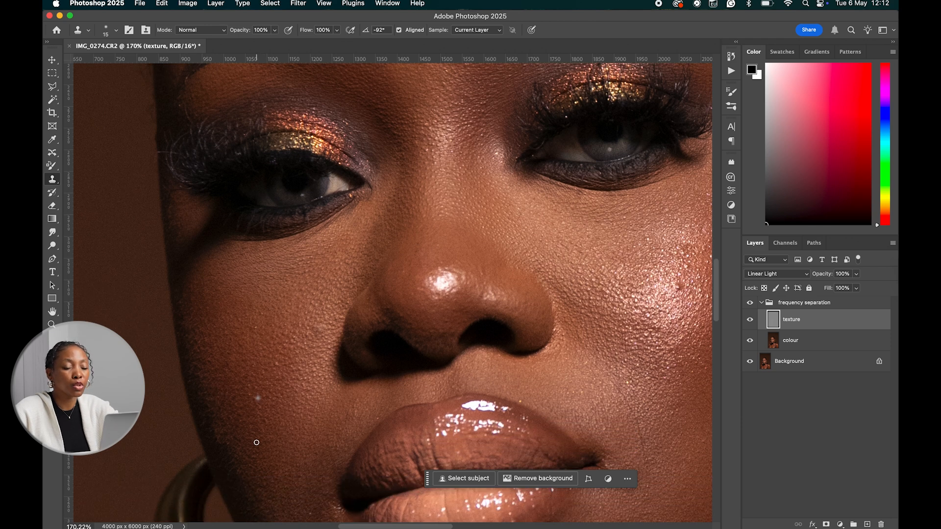
scroll(258, 436, "up", 3)
scroll(231, 329, "down", 3)
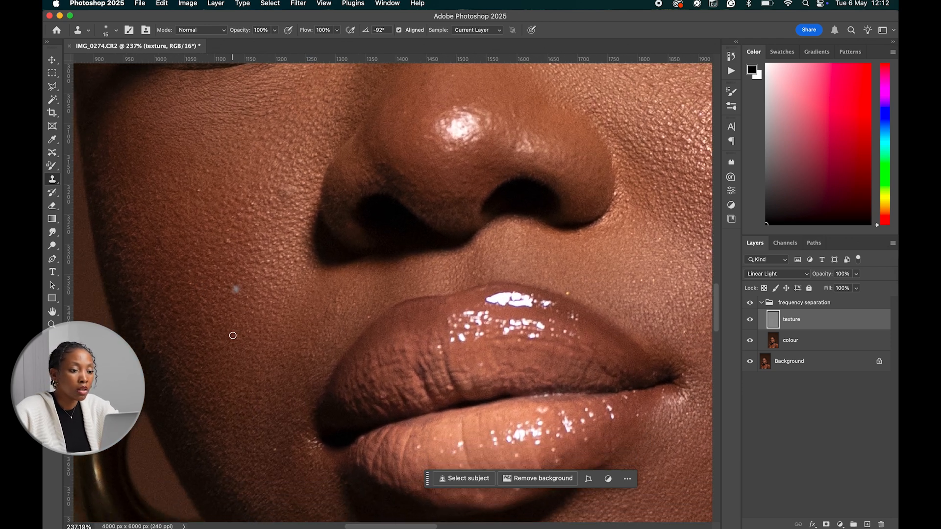
scroll(235, 335, "down", 10)
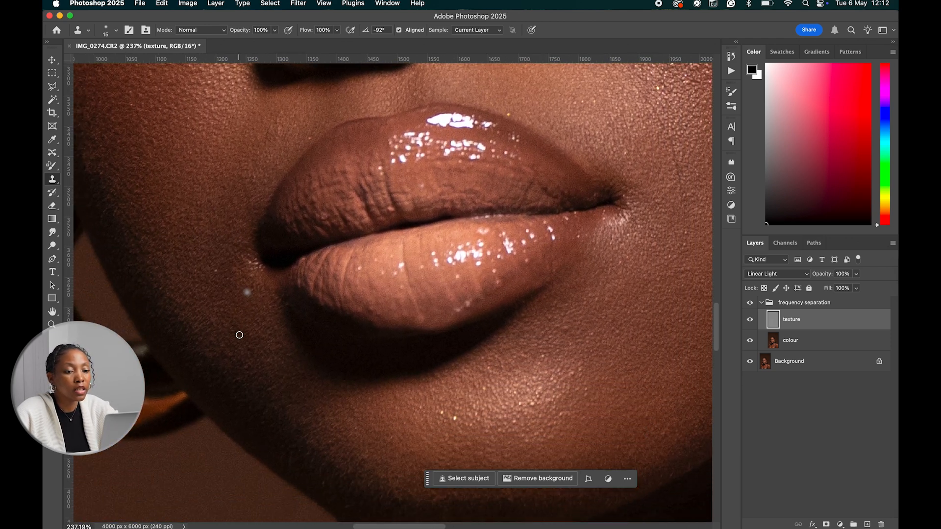
Clone out the bumps on the lit cheek, from beside the corner of the mouth up to the outer edge of the highlight
scroll(241, 333, "up", 5)
scroll(242, 332, "right", 8)
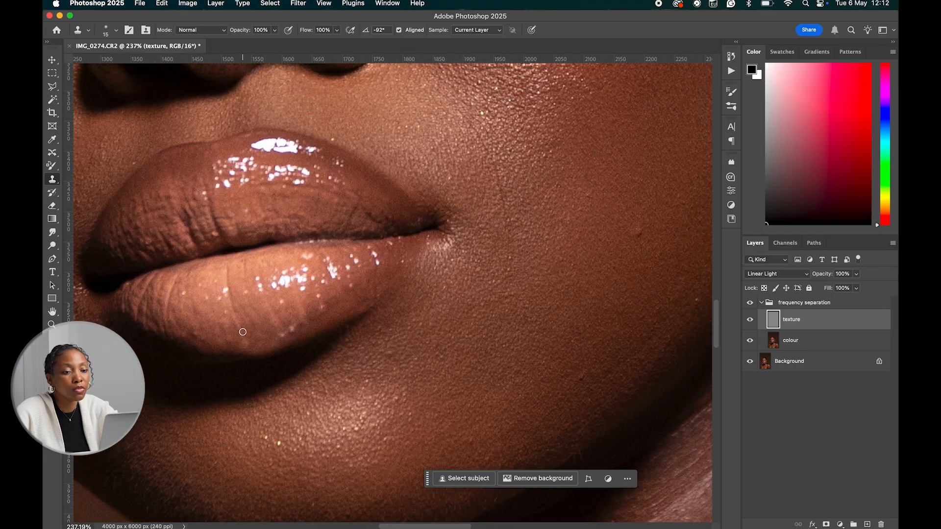
scroll(243, 331, "up", 3)
scroll(244, 331, "right", 3)
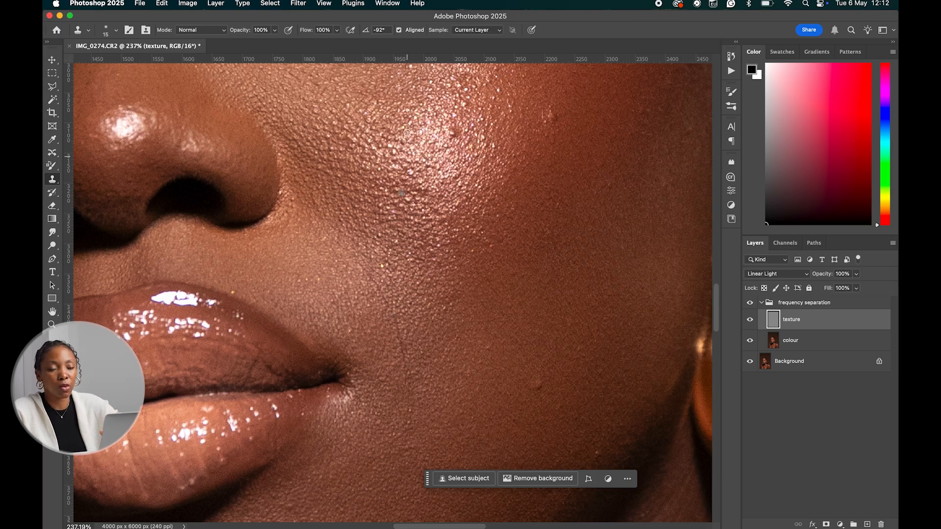
left_click(359, 293, "alt")
left_click_drag(368, 279, 367, 271)
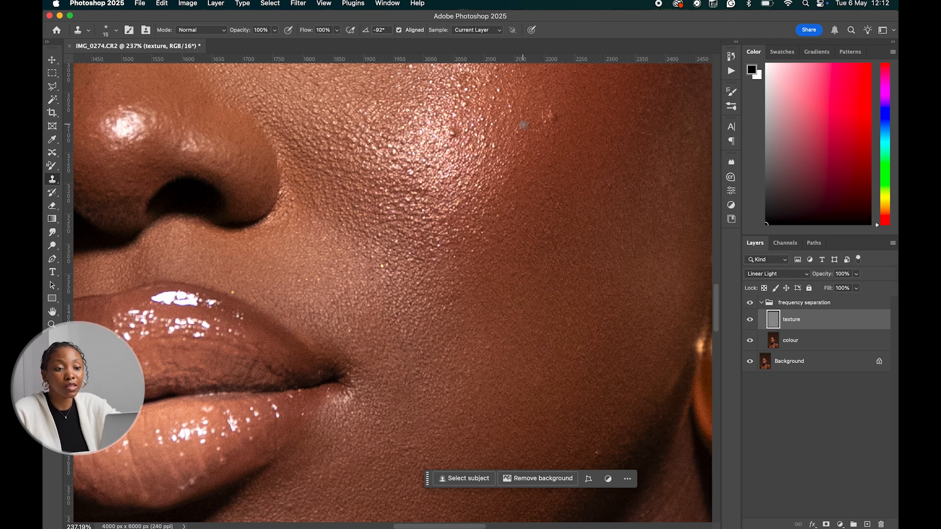
scroll(523, 125, "up", 5)
scroll(524, 125, "right", 2)
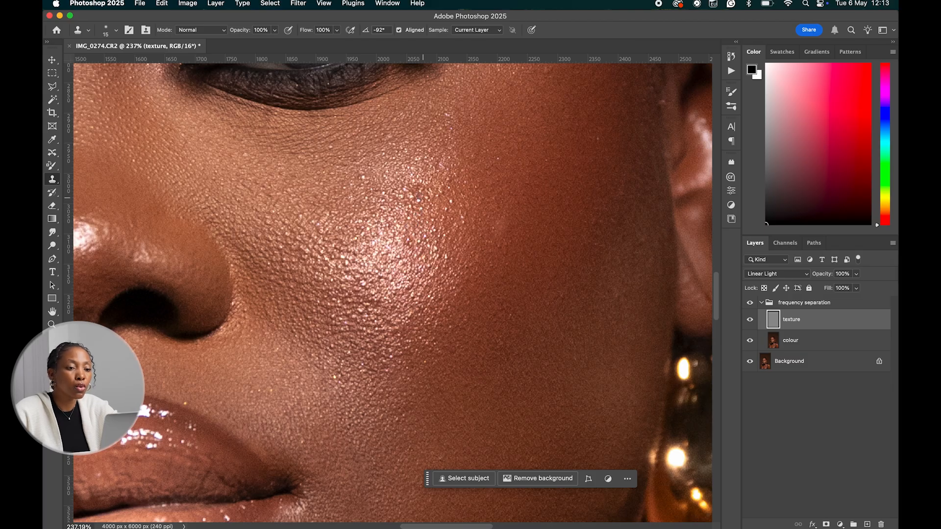
Examine the skin texture around the nose and across both cheeks for remaining blemishes
scroll(454, 144, "left", 10)
scroll(455, 145, "up", 5)
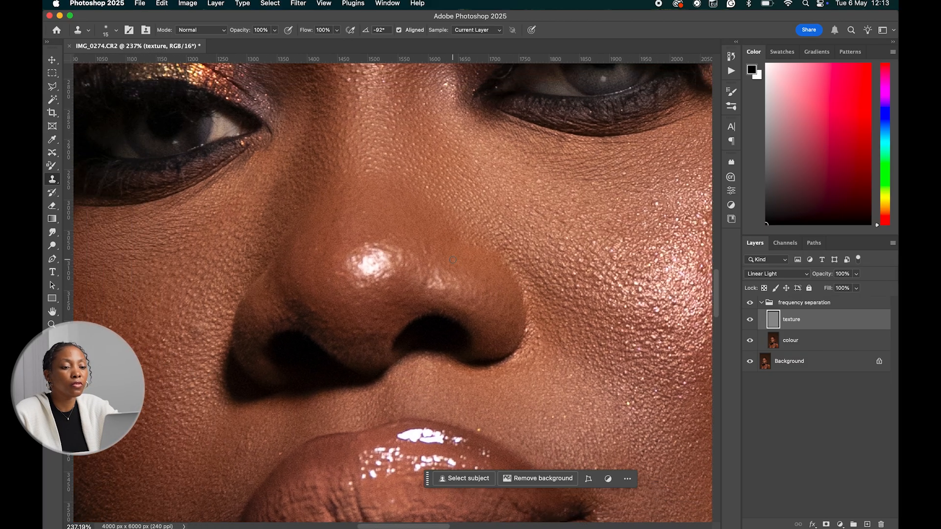
scroll(371, 307, "down", 5)
scroll(371, 307, "left", 1)
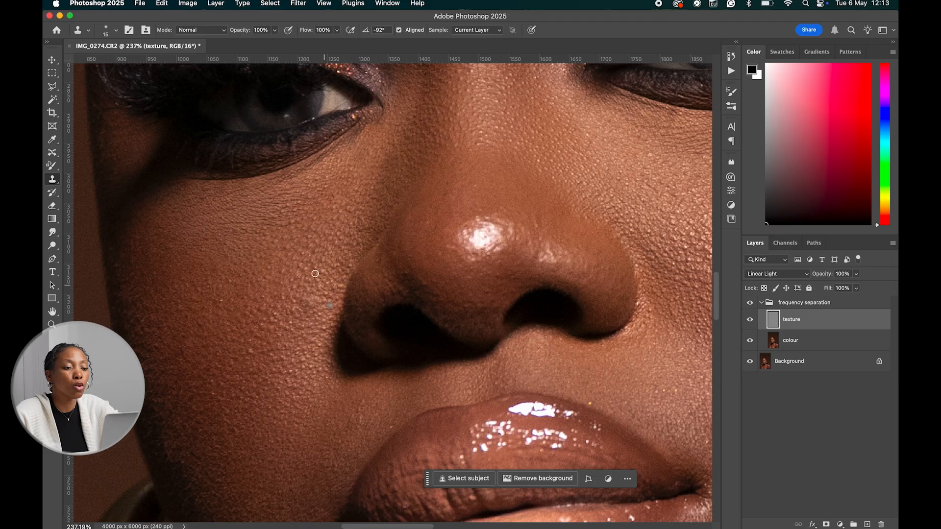
scroll(367, 284, "right", 6)
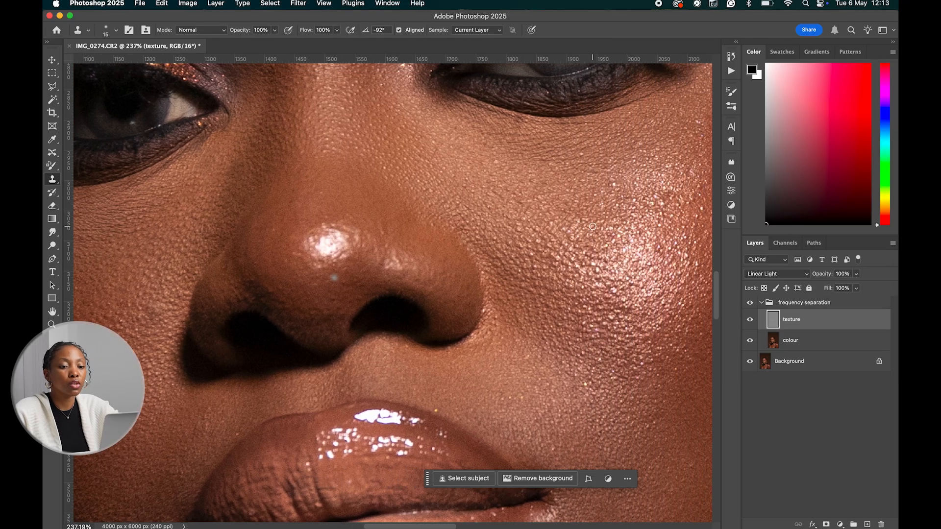
scroll(592, 226, "right", 4)
scroll(592, 227, "down", 1)
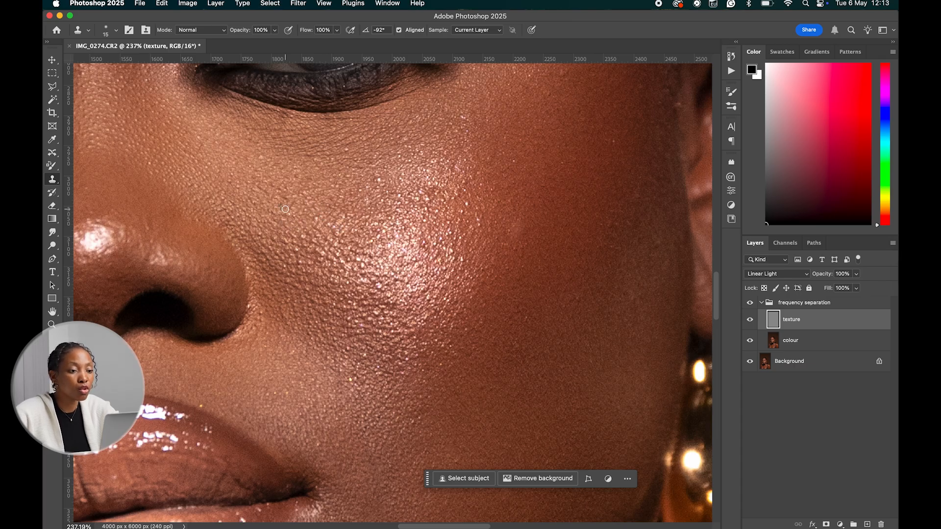
Clone clean texture over the uneven skin in the crease beside the nostril on the lit side
scroll(318, 223, "up", 5)
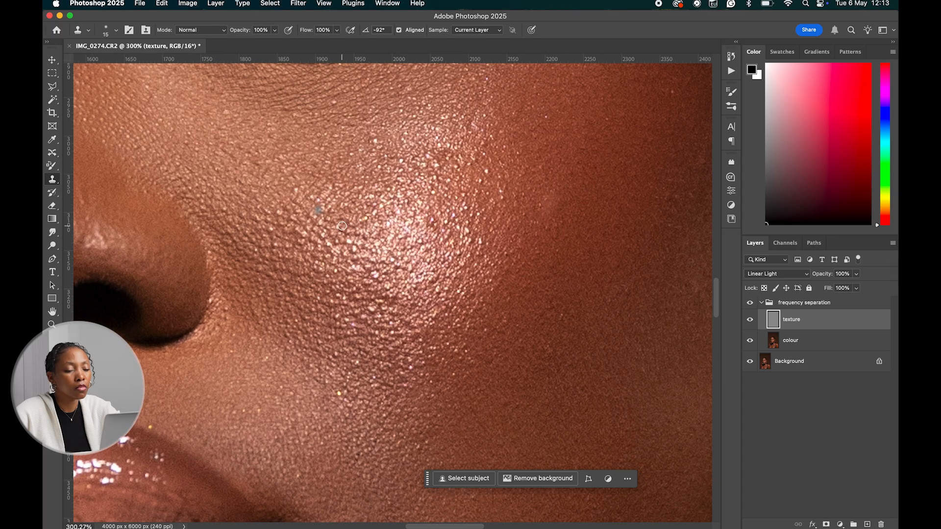
scroll(340, 227, "left", 1)
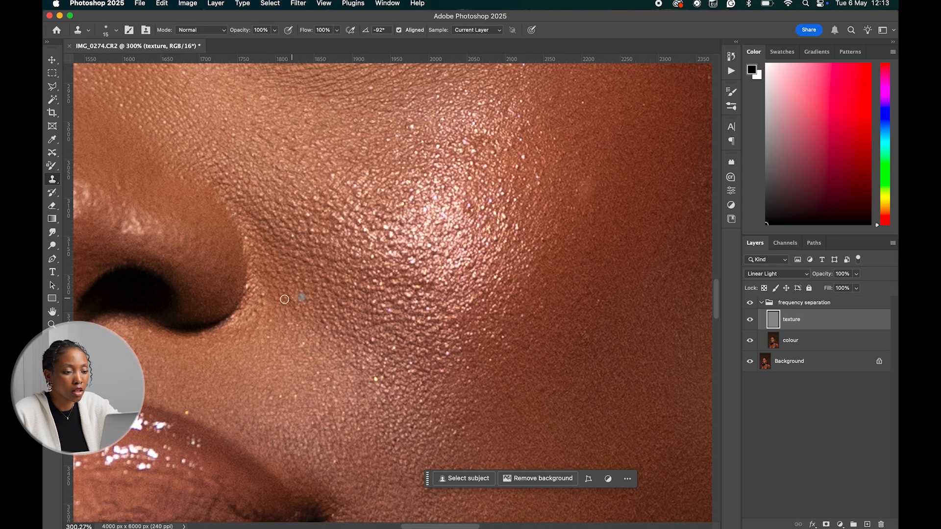
left_click(277, 314, "alt")
left_click(265, 305)
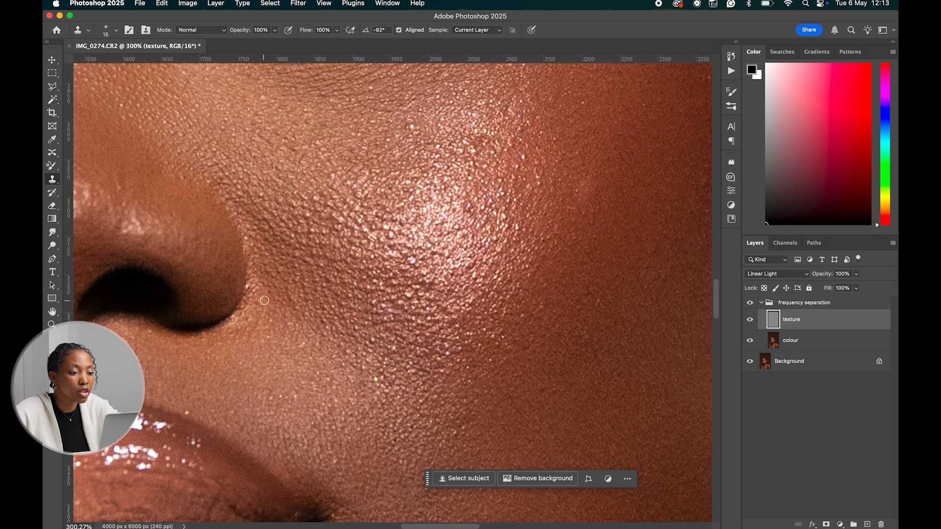
Clone out the rough bumps along the inner and lower edge of the lit cheek's highlight, resampling texture beside each one
left_click(402, 276, "alt")
left_click(389, 282)
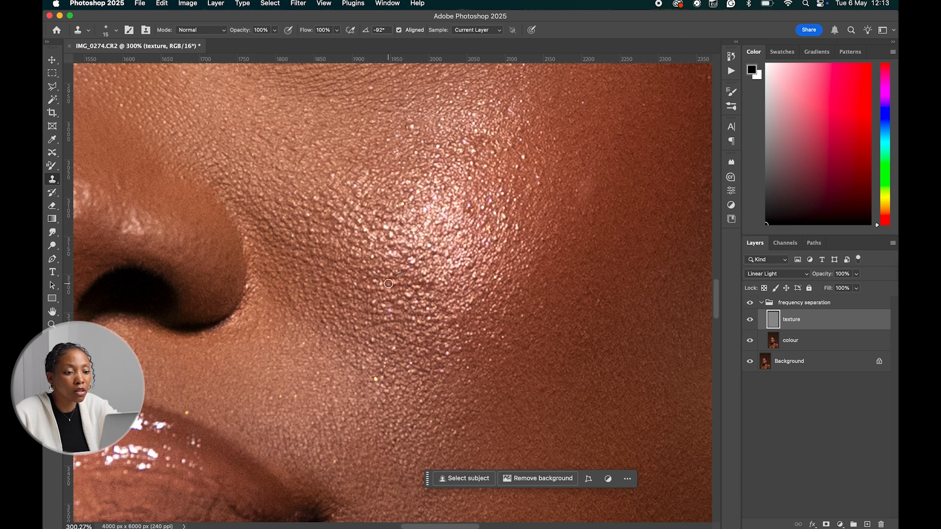
left_click(397, 303, "alt")
left_click(406, 294)
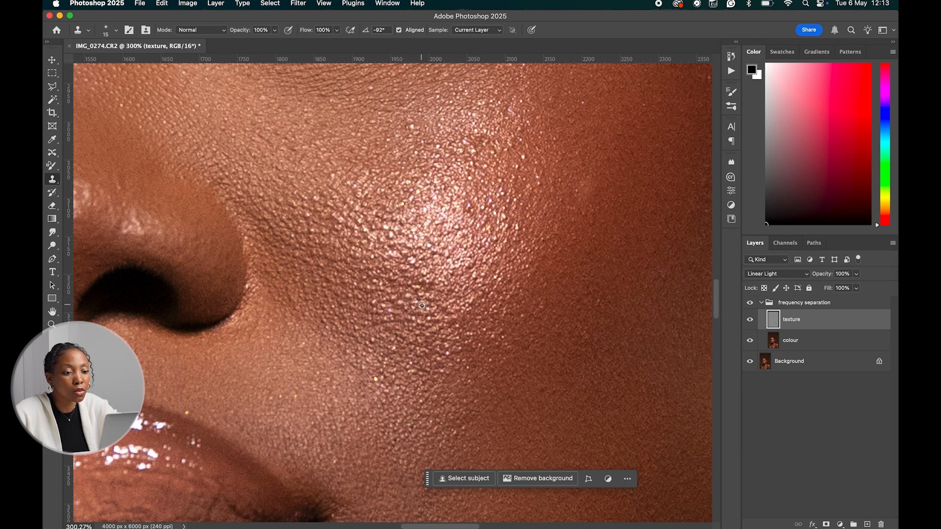
left_click(416, 289)
left_click(440, 271, "alt")
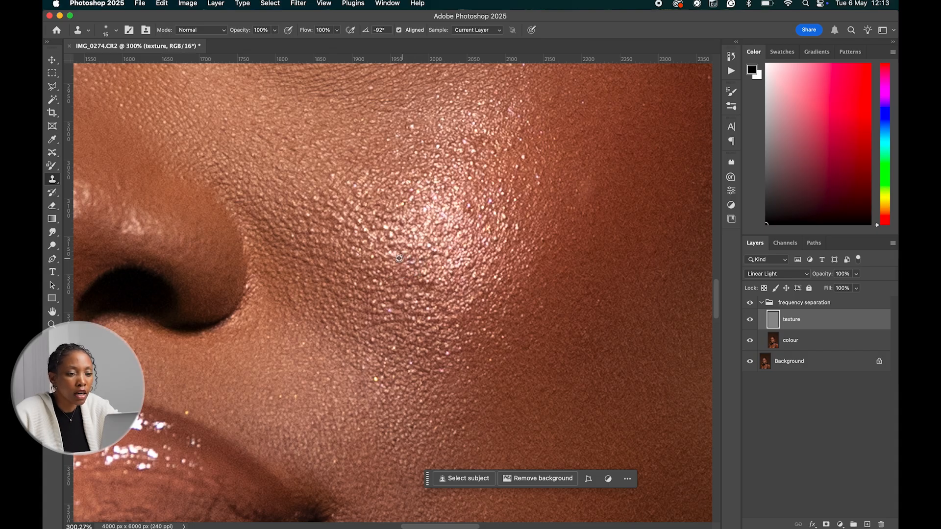
left_click(381, 230, "alt")
left_click_drag(391, 235, 407, 249)
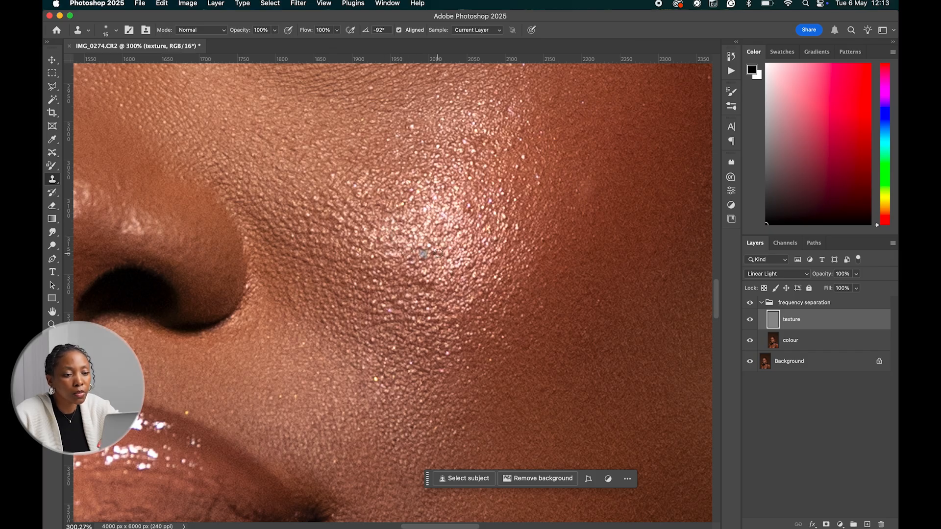
Reduce the clone brush size to 10 and clone over the rough spots at the outer edge of the cheek highlight
scroll(438, 254, "up", 3)
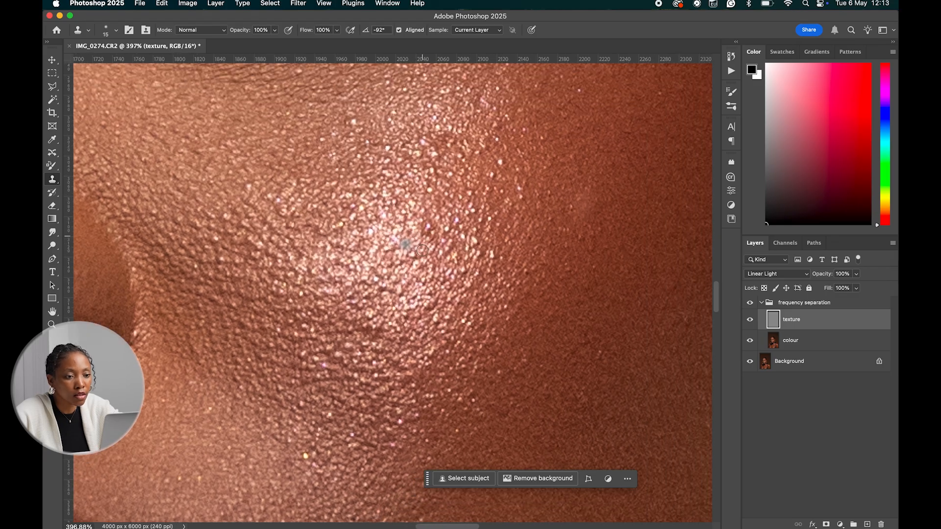
scroll(422, 251, "right", 3)
key("bracketleft")
left_click(457, 249, "alt")
left_click(444, 240)
left_click(457, 227)
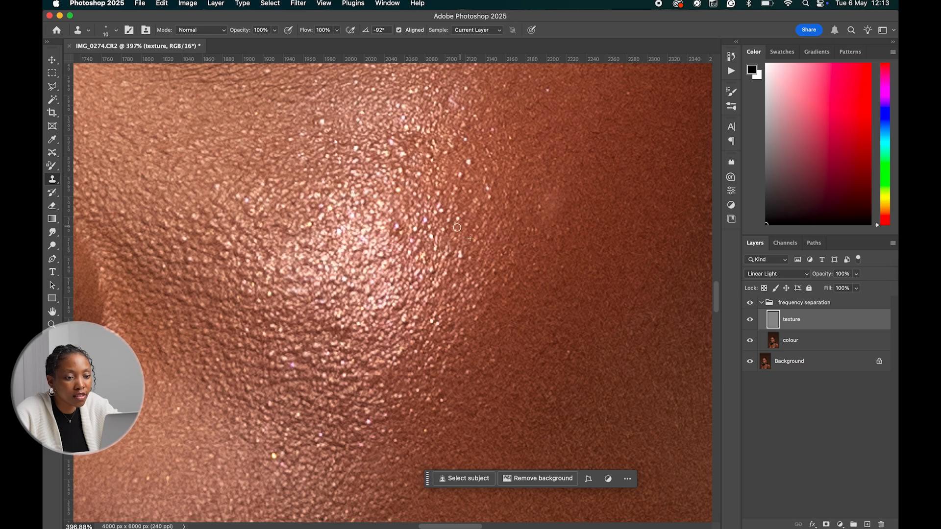
Even out the texture in the upper part of the cheek highlight by cloning fresh samples taken beside each rough spot
left_click(452, 196, "alt")
left_click(440, 209)
left_click(451, 201, "alt")
left_click_drag(439, 199, 440, 192)
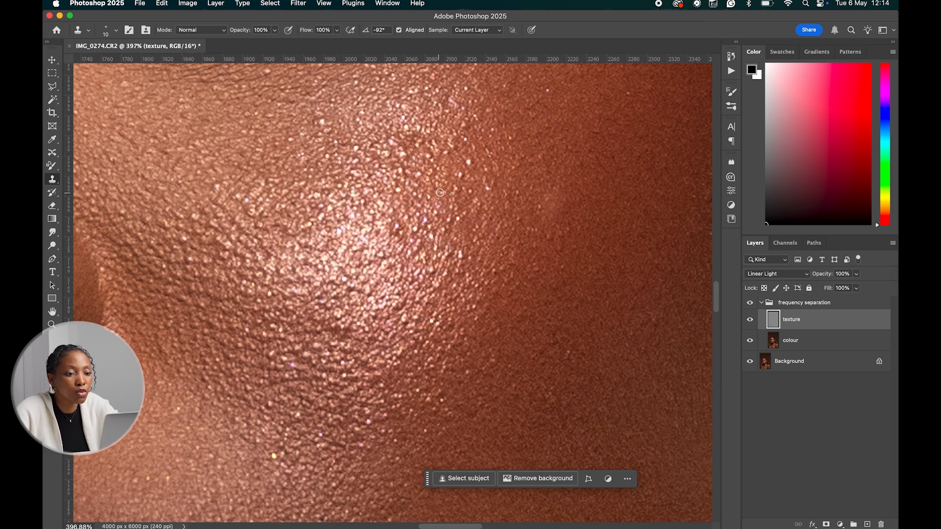
left_click(437, 190, "alt")
left_click(416, 186)
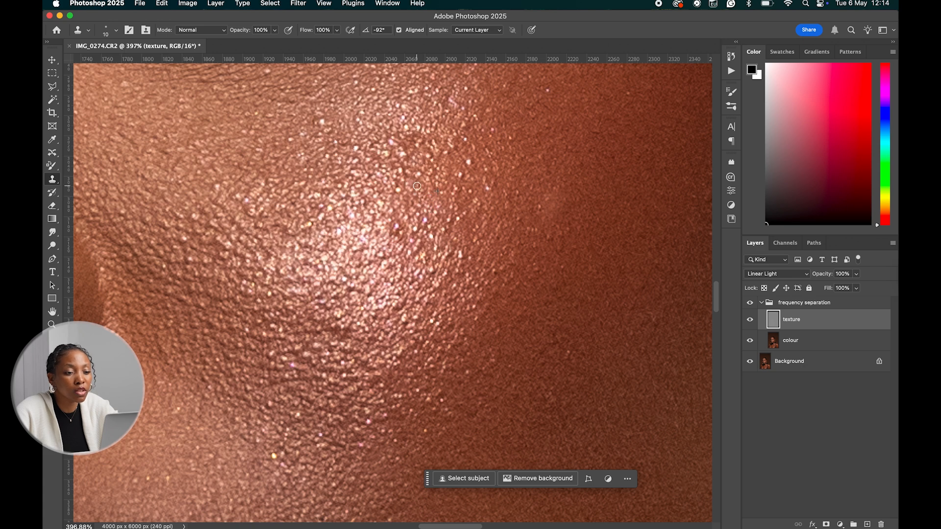
left_click(398, 189)
left_click(408, 210, "alt")
left_click_drag(400, 220, 396, 238)
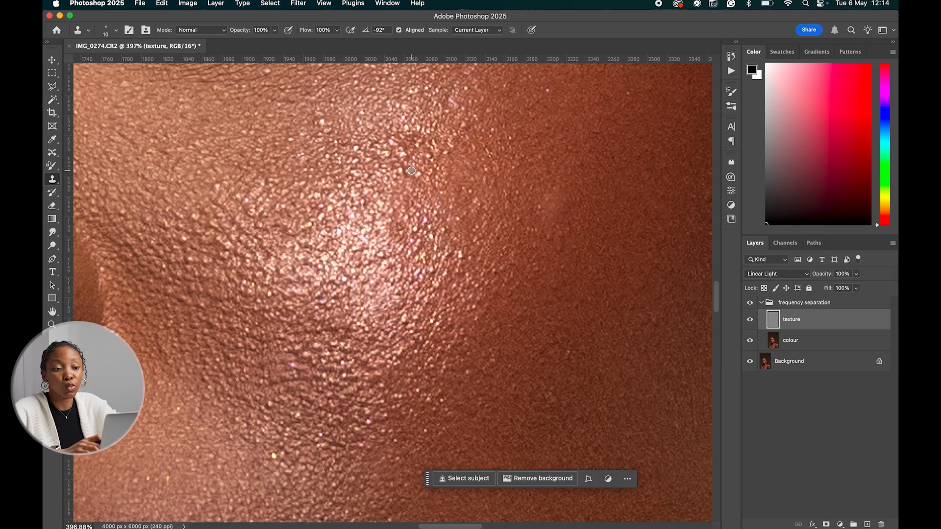
Examine the retouched cheeks, lips, chin and jawline at lower magnification for remaining blemishes
scroll(411, 170, "down", 8)
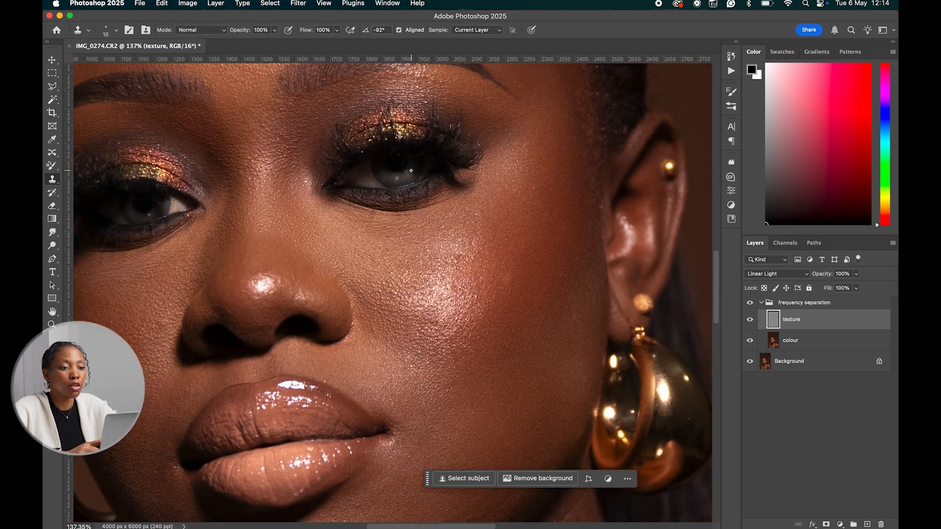
scroll(411, 171, "down", 1)
scroll(411, 170, "down", 2)
scroll(411, 170, "left", 1)
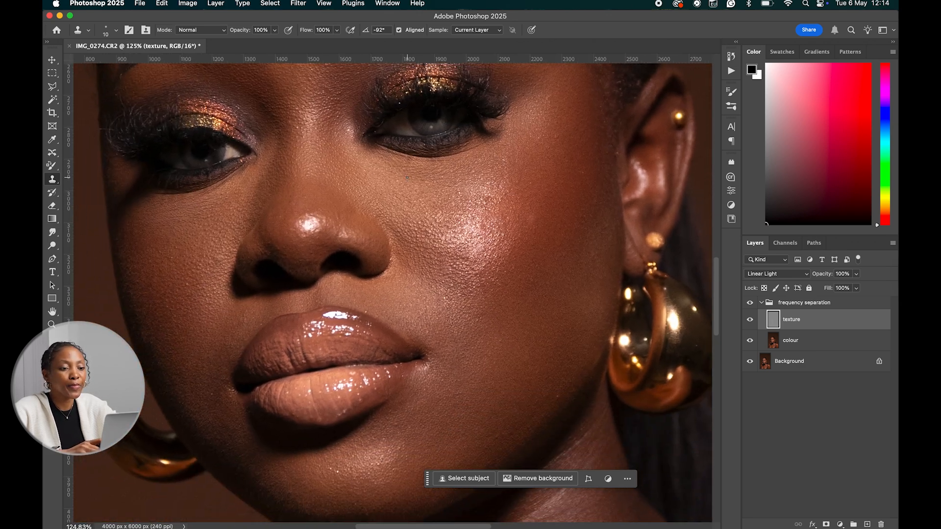
scroll(407, 177, "down", 5)
scroll(406, 177, "up", 2)
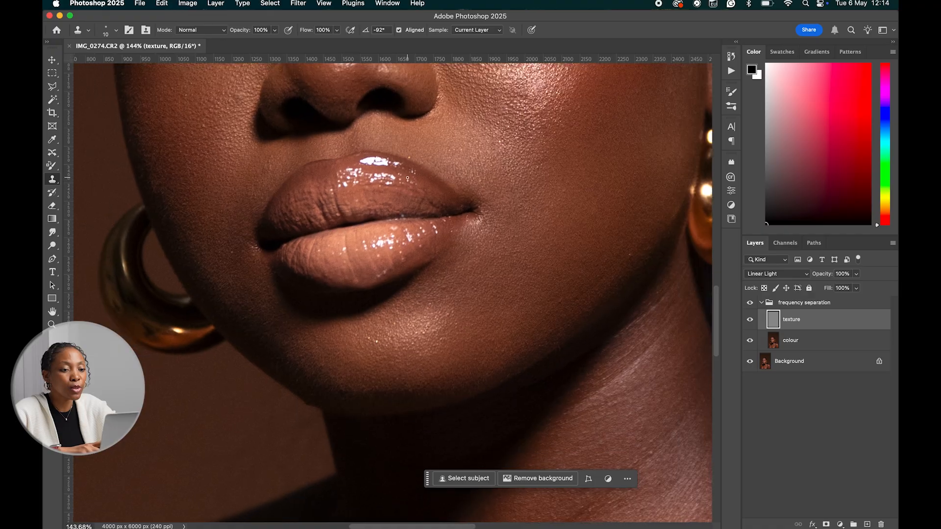
scroll(407, 178, "up", 3)
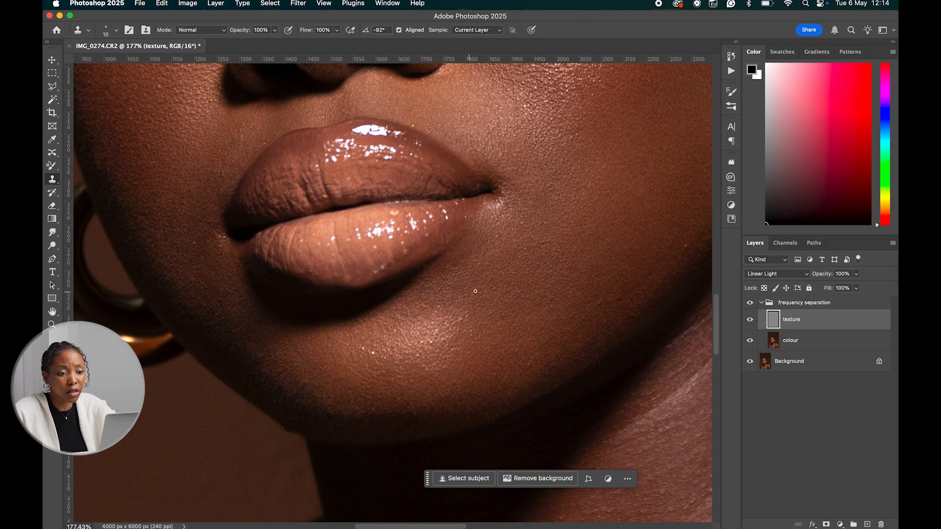
scroll(540, 225, "down", 6)
scroll(540, 224, "down", 5)
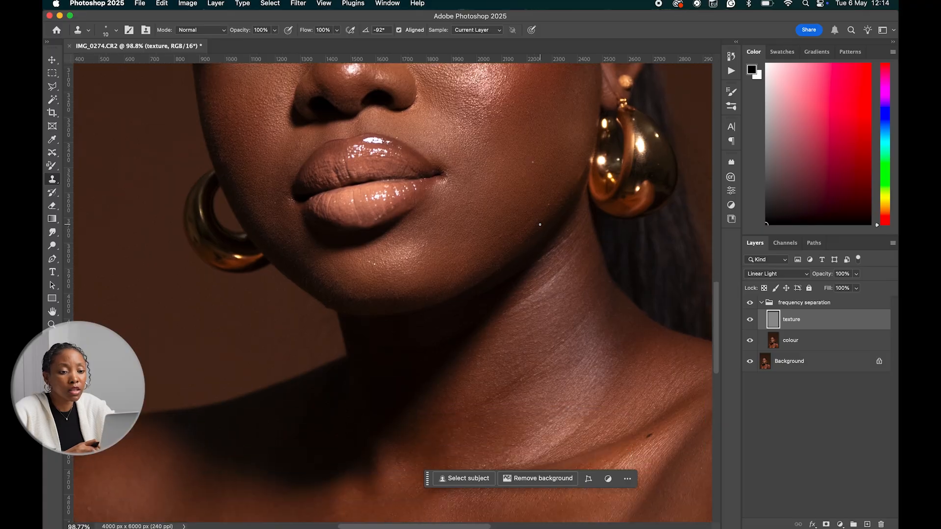
Examine the chest, collarbones and both shoulders for skin blemishes that need retouching
scroll(540, 225, "right", 3)
scroll(540, 225, "down", 5)
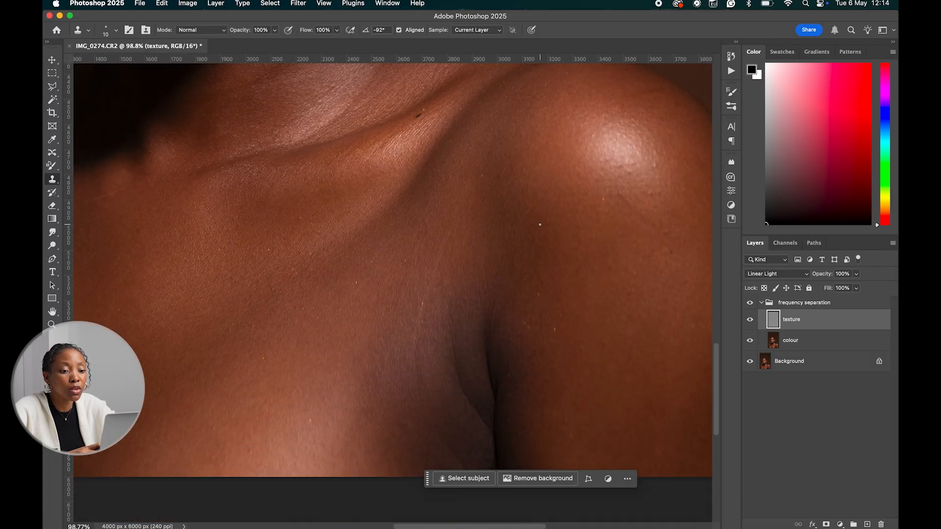
scroll(539, 225, "up", 5)
scroll(539, 225, "left", 4)
scroll(539, 225, "left", 5)
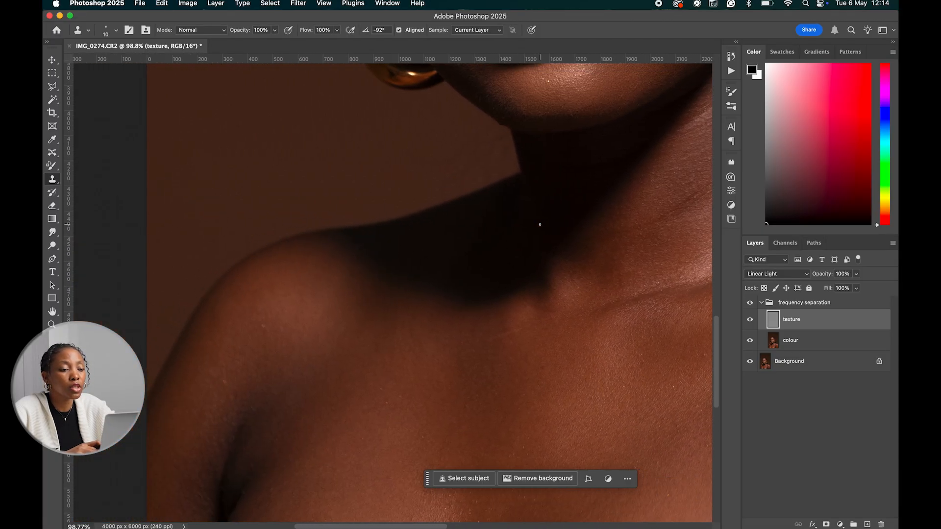
scroll(539, 225, "down", 5)
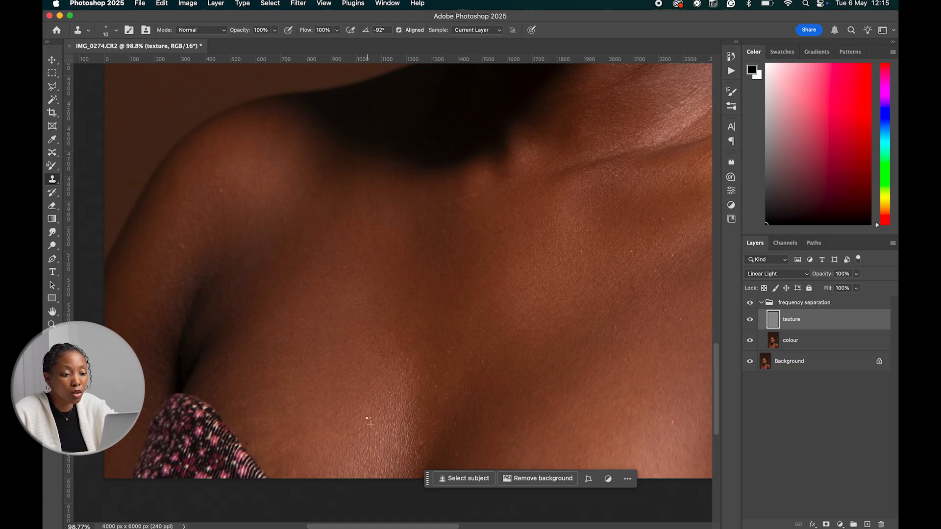
scroll(483, 374, "right", 10)
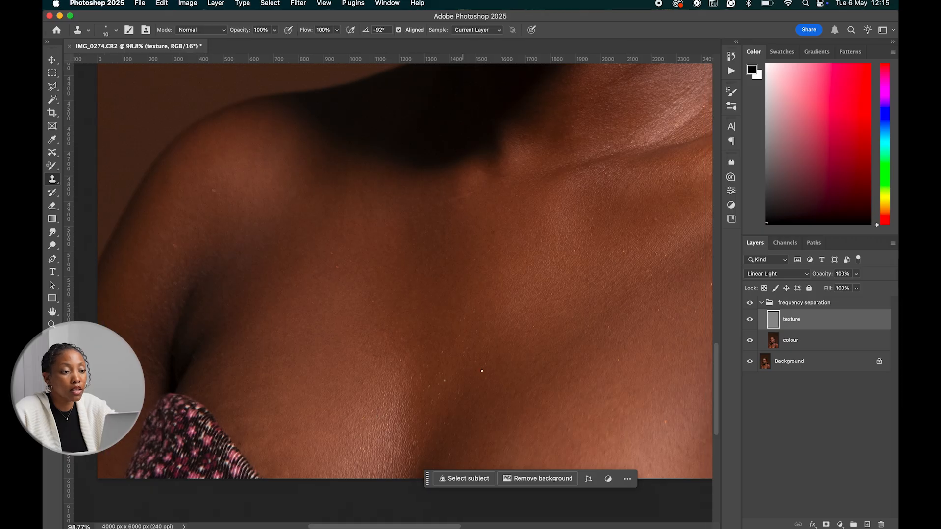
scroll(490, 368, "down", 2)
scroll(477, 333, "right", 3)
scroll(441, 343, "up", 1)
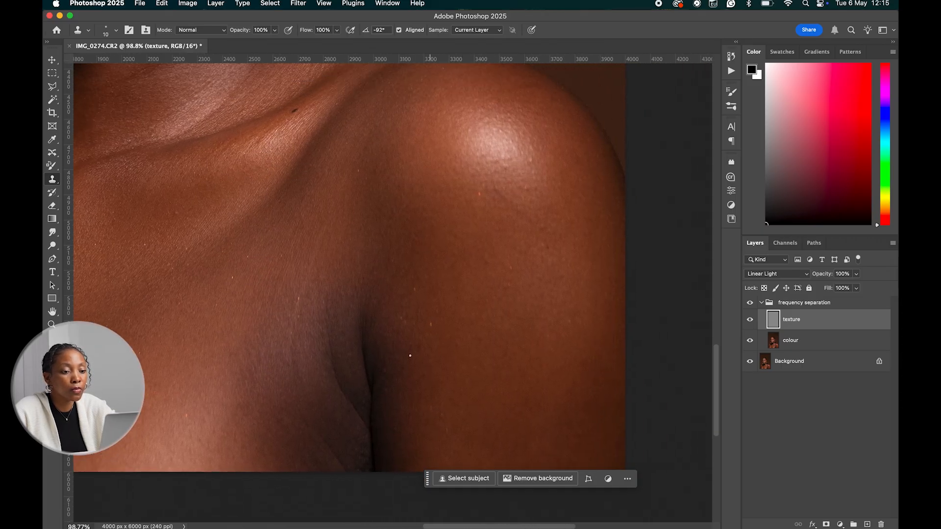
Set the clone brush size to 15 and start cloning skin texture over the upper end of the fold line beside the armpit
scroll(315, 351, "up", 2)
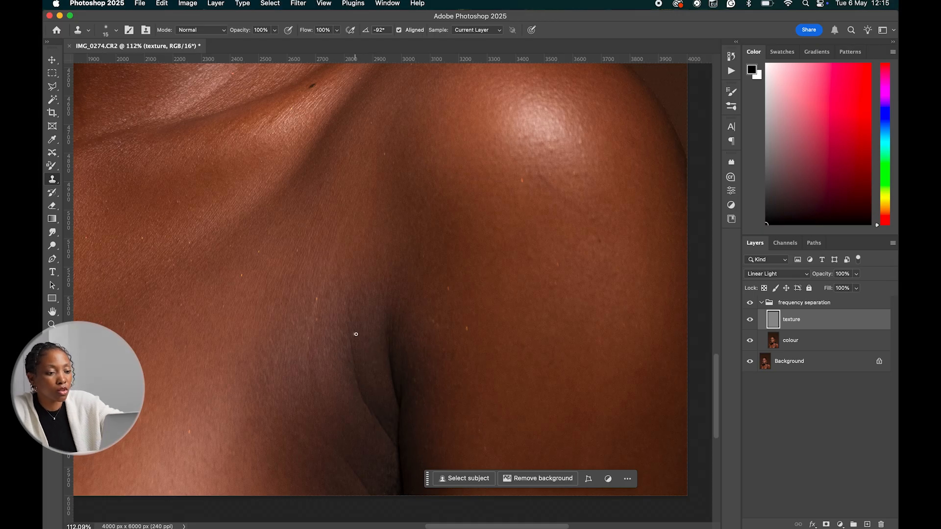
scroll(365, 340, "up", 3)
scroll(357, 338, "down", 3)
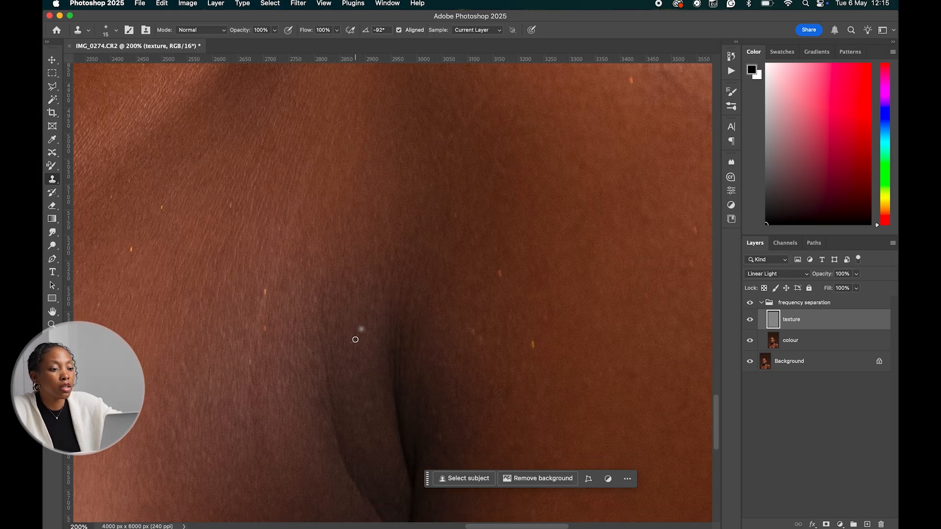
scroll(348, 310, "down", 1)
left_click(319, 181)
left_click_drag(319, 182, 323, 211)
left_click(325, 185, "alt")
left_click(331, 200, "alt")
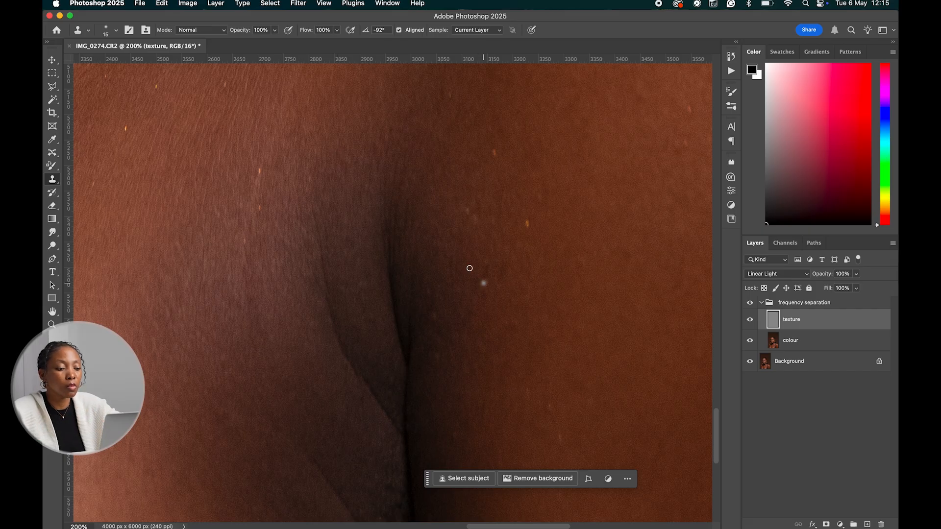
Clone out the upper and middle stretch of the fold line beside the armpit with fresh samples from adjacent skin
left_click(324, 195, "alt")
mouse_move(312, 208)
left_mouse_down()
mouse_move(319, 248)
mouse_move(323, 227)
mouse_move(334, 247)
mouse_move(329, 260)
mouse_move(333, 241)
mouse_move(325, 284)
mouse_move(301, 266)
mouse_move(319, 287)
mouse_move(314, 257)
mouse_move(340, 372)
mouse_move(358, 371)
mouse_move(342, 357)
mouse_move(338, 333)
mouse_move(400, 443)
mouse_move(377, 442)
mouse_move(365, 416)
mouse_move(371, 385)
left_mouse_up()
left_click(314, 235, "alt")
left_click(332, 220, "alt")
left_click(334, 247, "alt")
left_click(331, 243, "alt")
left_click(330, 266, "alt")
left_click(303, 267, "alt")
left_click(323, 313, "alt")
left_click(342, 312, "alt")
Soften the lower stretch of the armpit fold line by cloning neighbouring texture along it down to the arm crease
left_click(341, 332, "alt")
left_click(338, 351, "alt")
left_click(342, 372, "alt")
left_click(337, 356, "alt")
left_click(363, 387, "alt")
left_click(376, 410, "alt")
left_click(384, 433, "alt")
left_click(365, 417, "alt")
left_click(360, 399, "alt")
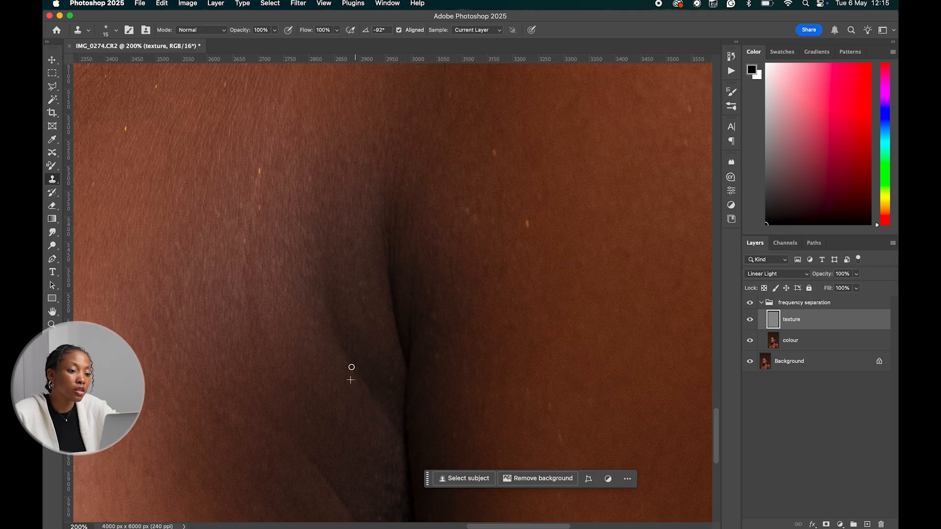
Clone over the upper part of the thin skin line below the armpit, near the photo's bottom edge
scroll(338, 449, "down", 3)
scroll(353, 409, "down", 2)
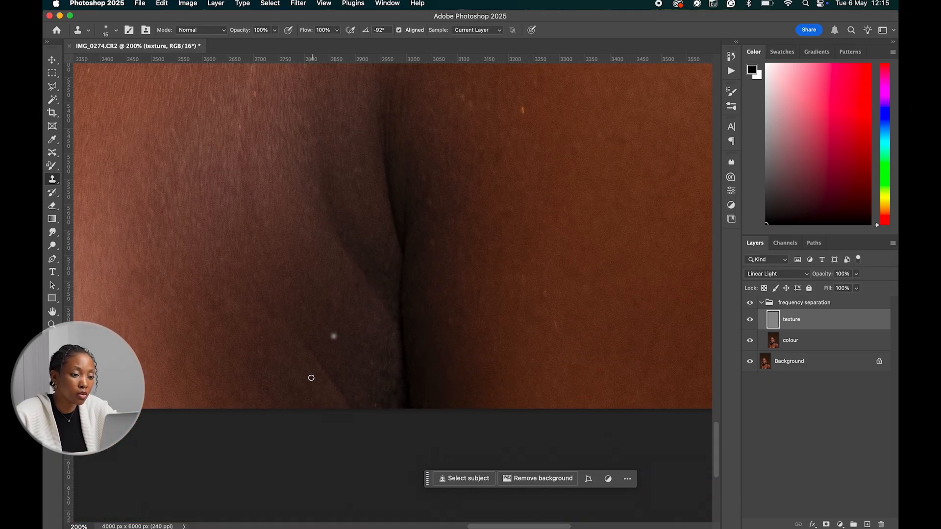
left_click(320, 373, "alt")
left_click_drag(309, 346, 312, 350)
left_click(323, 380, "alt")
left_click(316, 368)
left_click(326, 379, "alt")
left_click(320, 351)
Clone out the remaining end of the thin skin line where it meets the photo's bottom edge
left_click(338, 396, "alt")
left_click(343, 399)
left_click(352, 393, "alt")
left_click(365, 402)
left_click(360, 388, "alt")
left_click(372, 388)
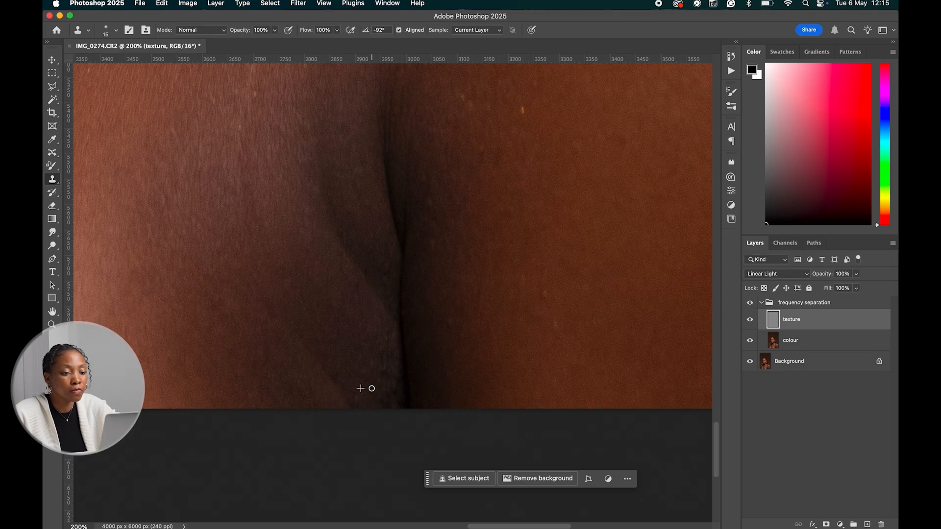
Even out the rough texture in the shadow beside the arm crease with short clone strokes from nearby skin
left_click(369, 363, "alt")
mouse_move(381, 372)
left_mouse_down()
mouse_move(386, 385)
mouse_move(387, 333)
mouse_move(391, 351)
left_mouse_up()
left_click(367, 373, "alt")
left_click(371, 372, "alt")
left_click(381, 371)
left_click(366, 343, "alt")
left_click(378, 314, "alt")
left_click(383, 362, "alt")
Touch up the leftover marks beside the armpit and clone out the light speck on the adjoining chest skin
left_click(318, 243, "alt")
left_click(293, 227)
left_click(319, 396, "alt")
left_click(328, 378)
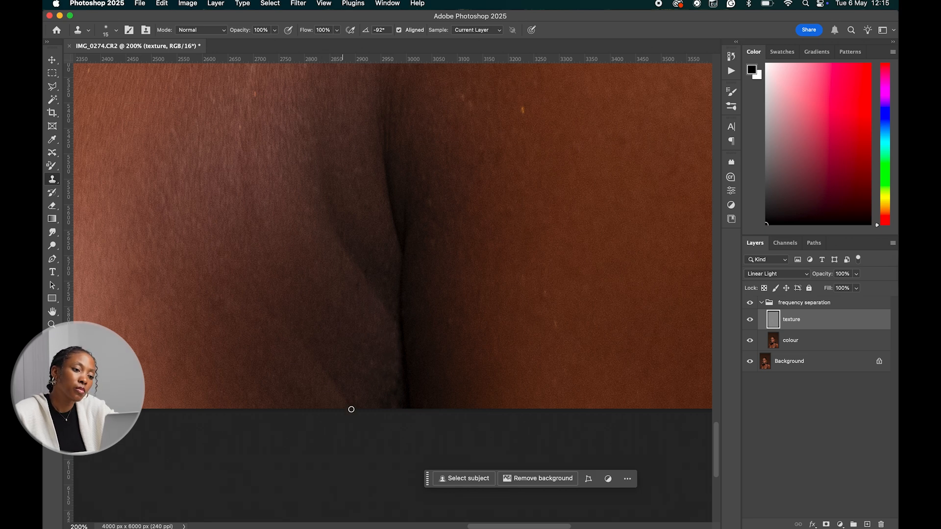
scroll(345, 365, "up", 5)
scroll(345, 365, "left", 3)
left_click(582, 156, "alt")
left_click_drag(556, 146, 555, 140)
Clone out the orange speck and neighbouring spots on the central chest skin
scroll(549, 151, "left", 5)
scroll(549, 151, "up", 3)
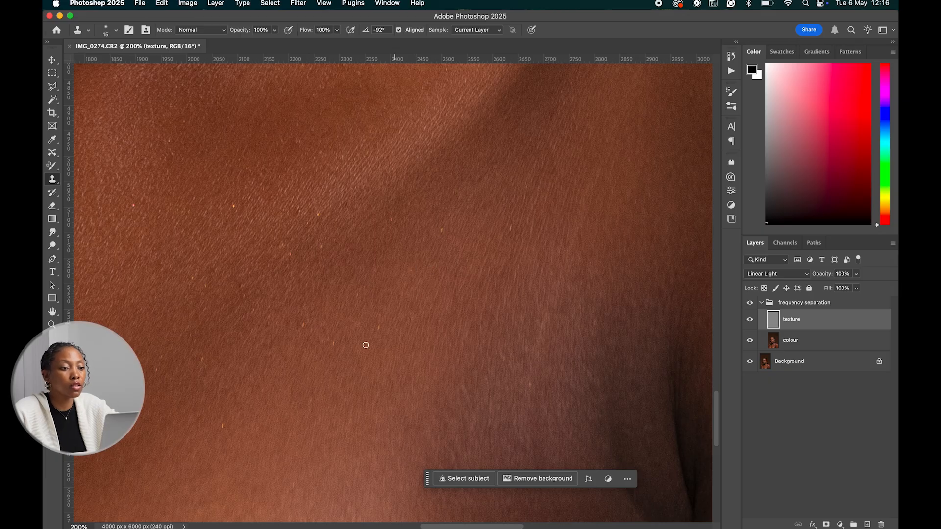
left_click(222, 430)
left_click(246, 425, "alt")
left_click_drag(230, 422, 225, 423)
left_click(247, 411, "alt")
left_click(261, 389)
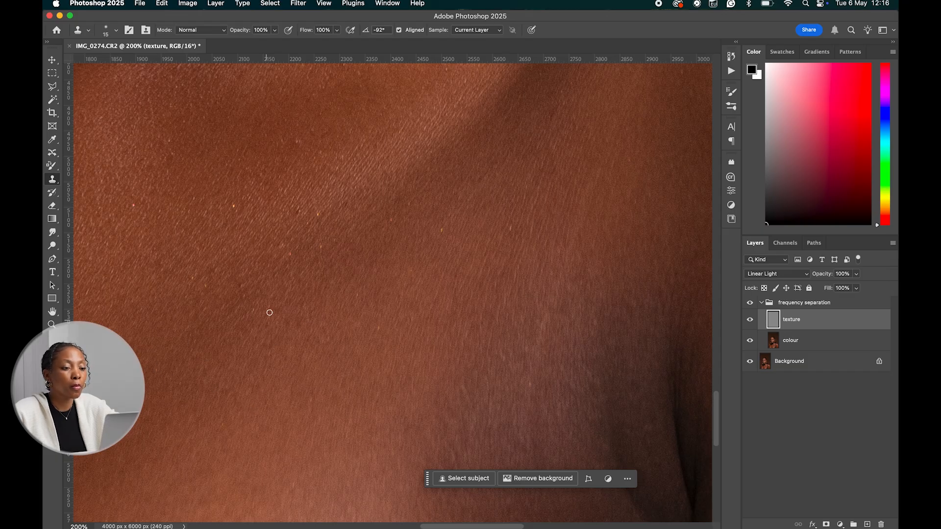
Clone away the small light specks on the upper chest just below the collarbone
left_click(240, 299, "alt")
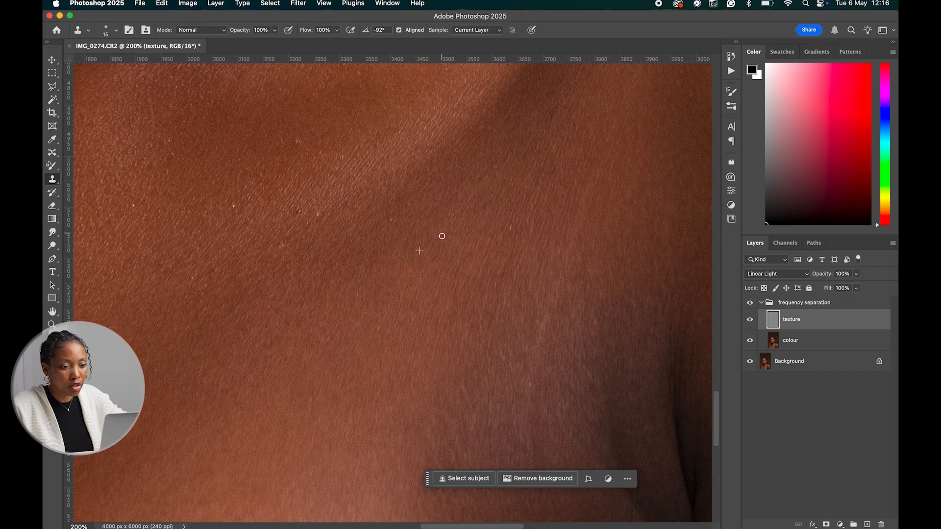
left_click(359, 249, "alt")
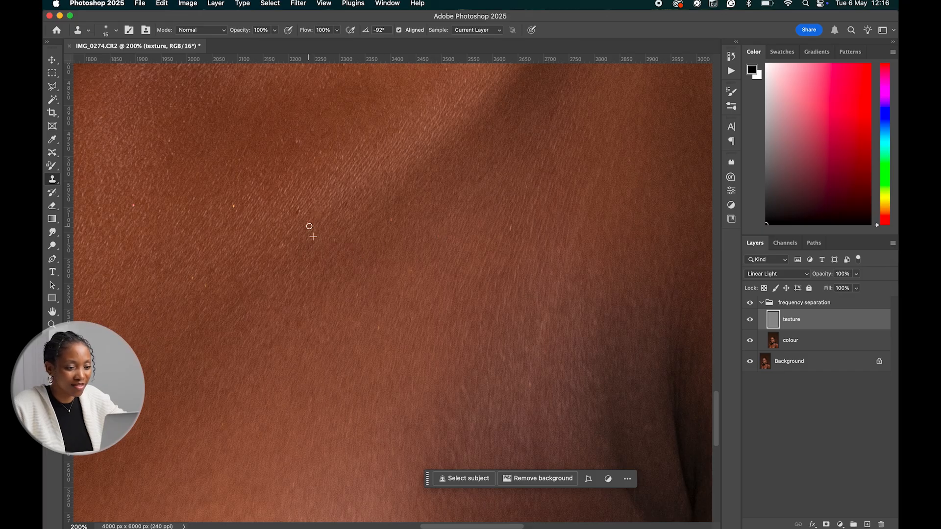
left_click(310, 206, "alt")
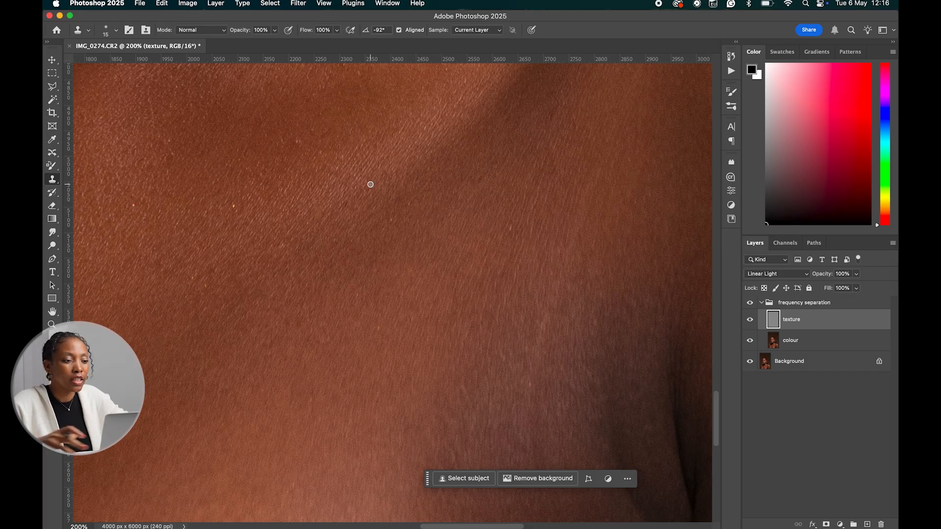
Compare the portrait with and without the frequency separation group, at overall view and close up on the face
scroll(369, 185, "down", 10)
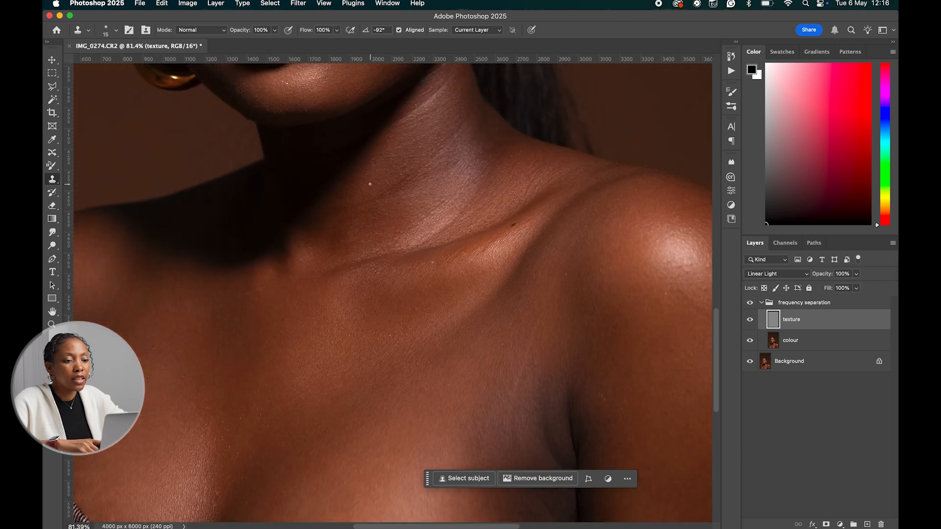
scroll(370, 184, "down", 1)
scroll(369, 184, "down", 5)
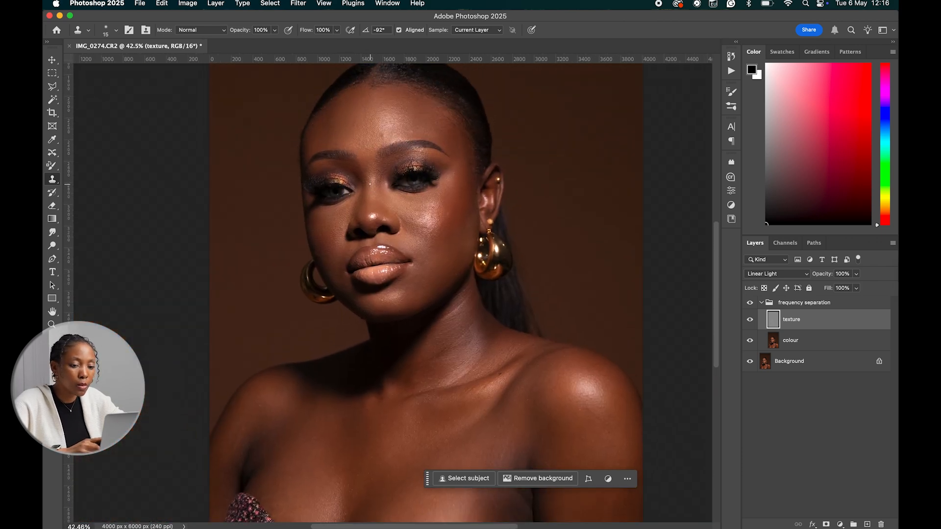
scroll(532, 235, "down", 5)
scroll(532, 235, "up", 8)
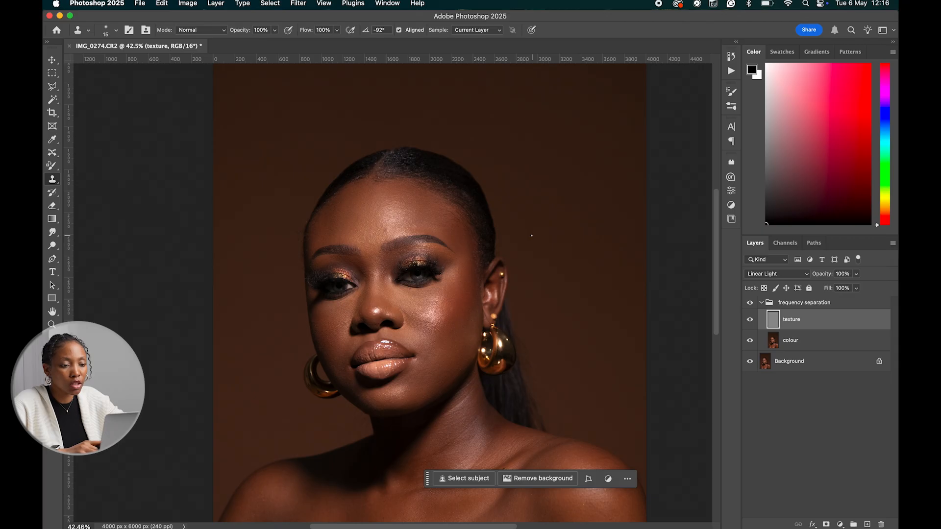
scroll(532, 235, "up", 2)
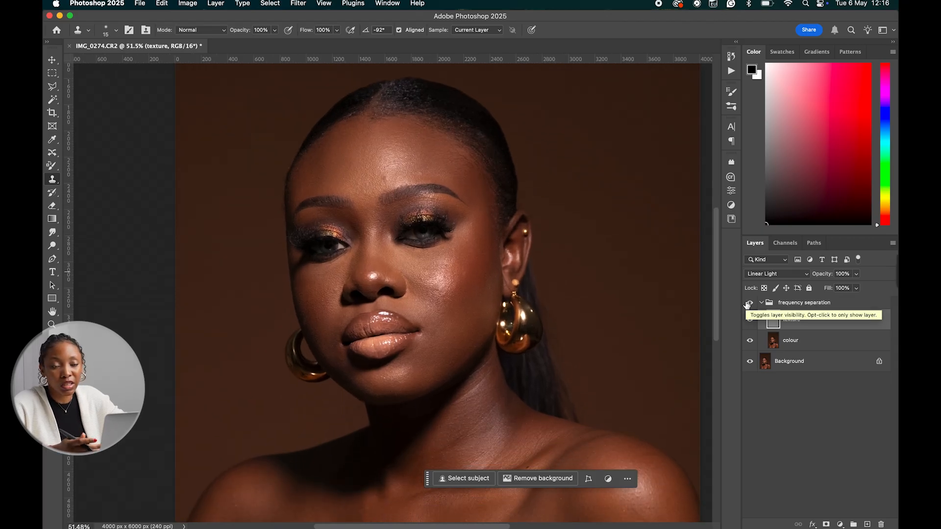
left_click(749, 304)
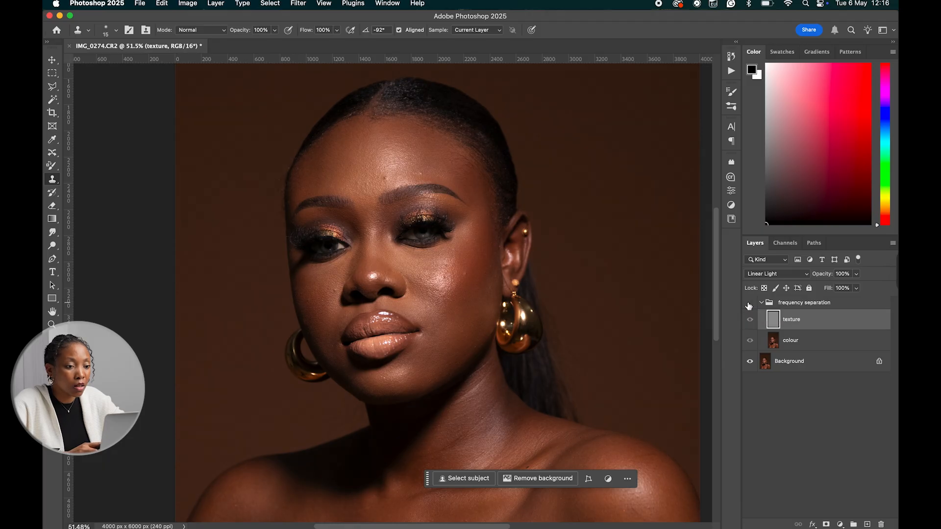
left_click(748, 303)
left_click(748, 303)
scroll(563, 284, "up", 5)
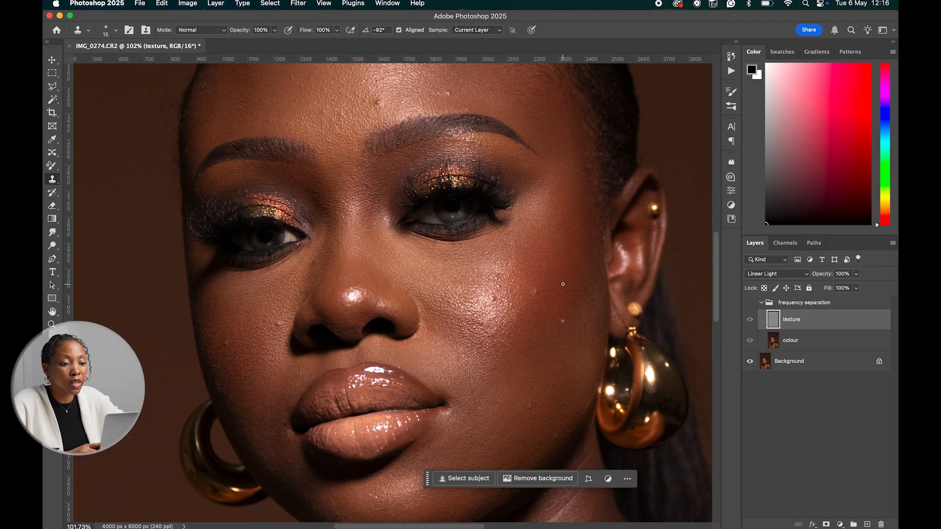
left_click(750, 303)
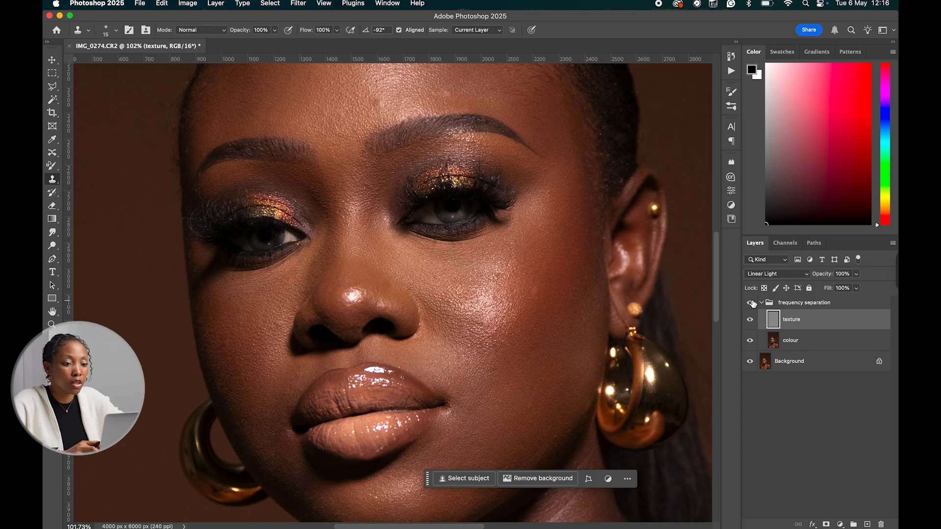
left_click(751, 303)
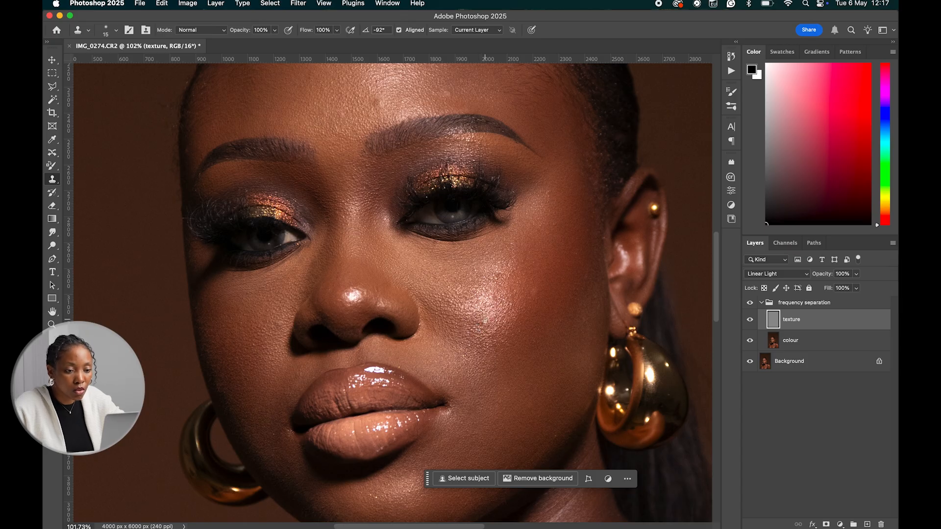
Set the clone brush size to 25 and even out the texture on the cheek between the nose and the highlight
key("bracketright")
key("bracketright")
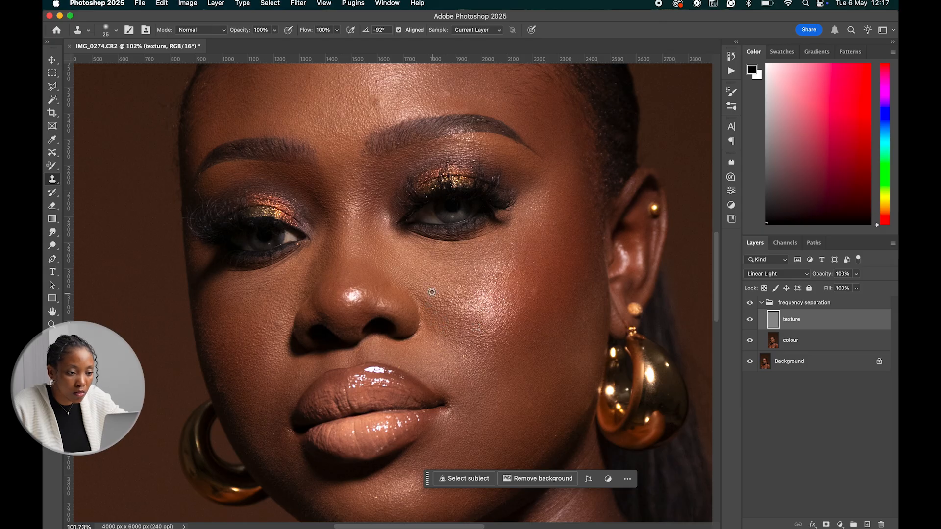
left_click(436, 319, "alt")
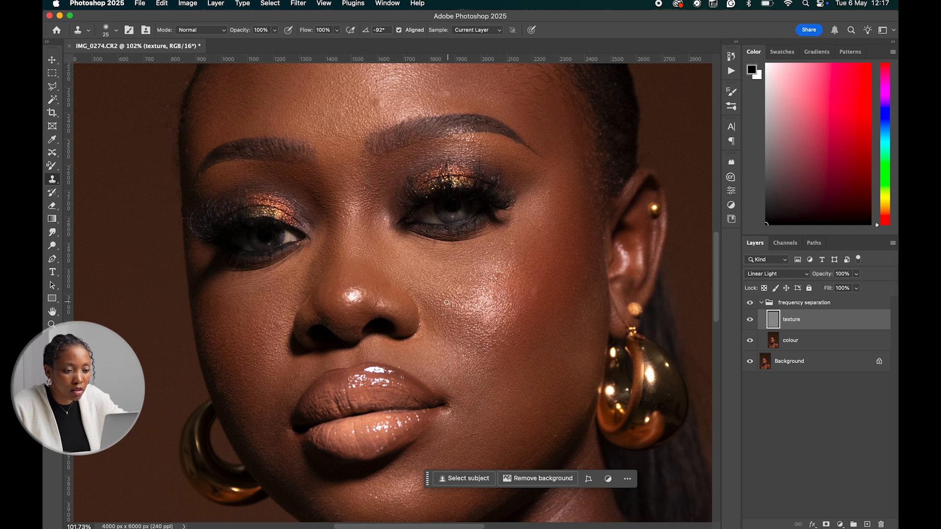
left_click(453, 318, "alt")
left_click(469, 314)
left_click(460, 331, "alt")
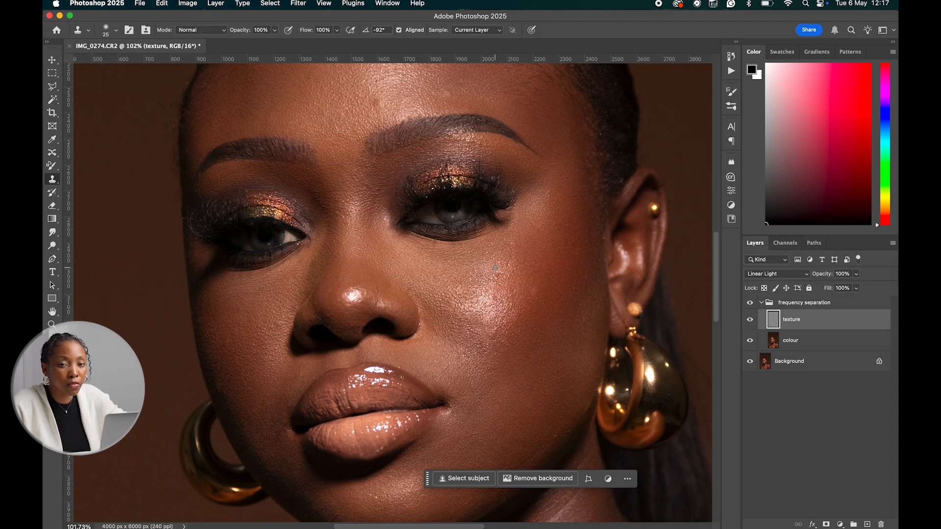
Examine the colour layer's role around the eyes and cheek, checking the face with the texture layer's visibility toggled, and reselect texture
key("super+minus")
key("super+minus")
key("super+minus")
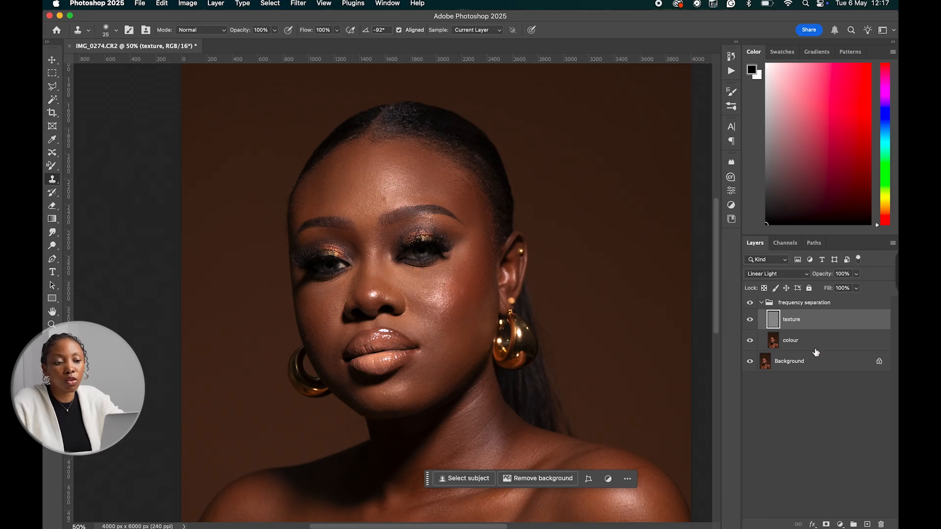
left_click(802, 339)
scroll(401, 304, "down", 3)
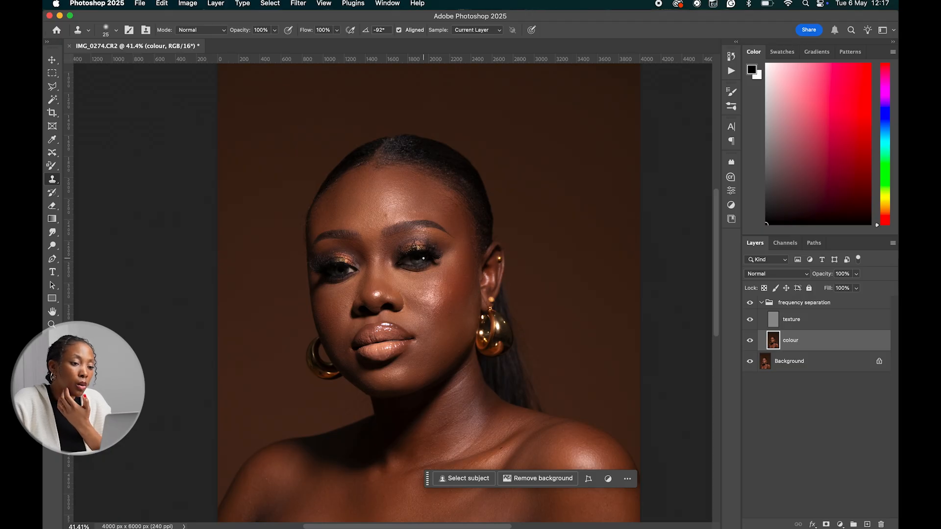
scroll(427, 257, "up", 6)
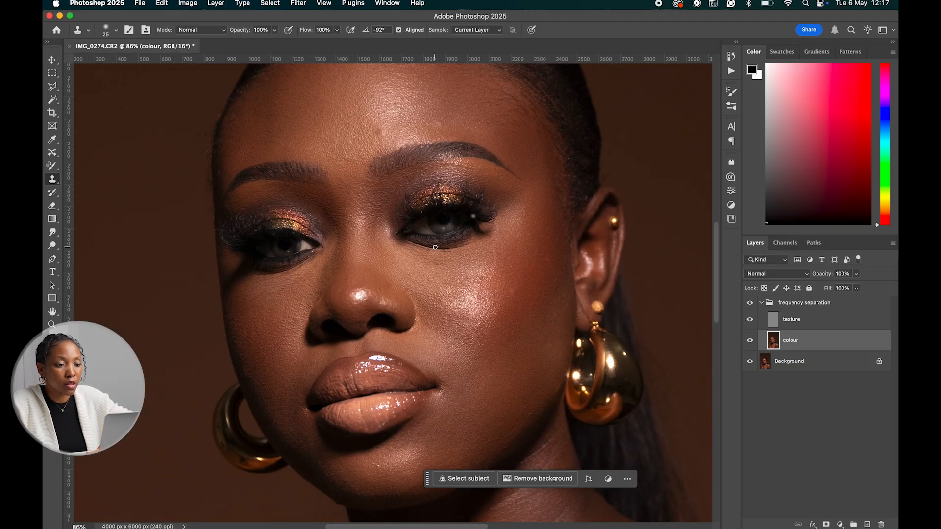
scroll(435, 247, "up", 2)
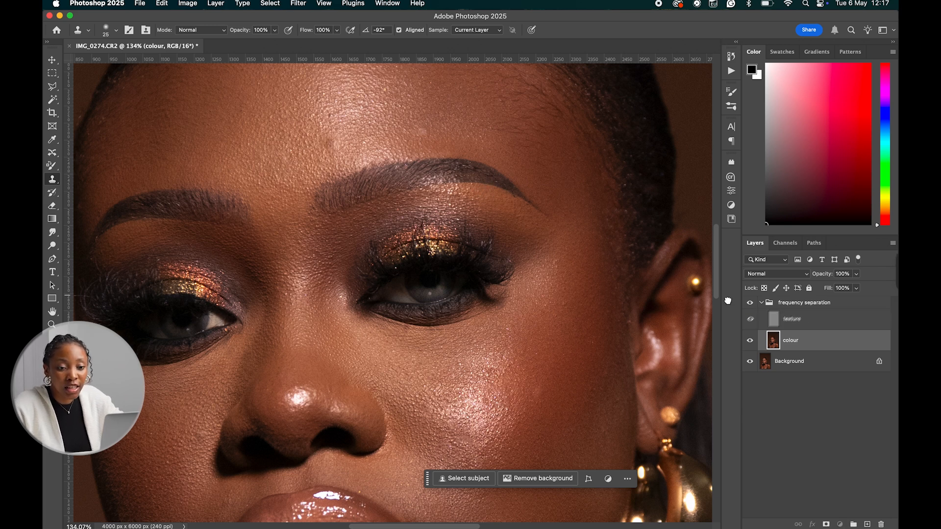
left_click(774, 319)
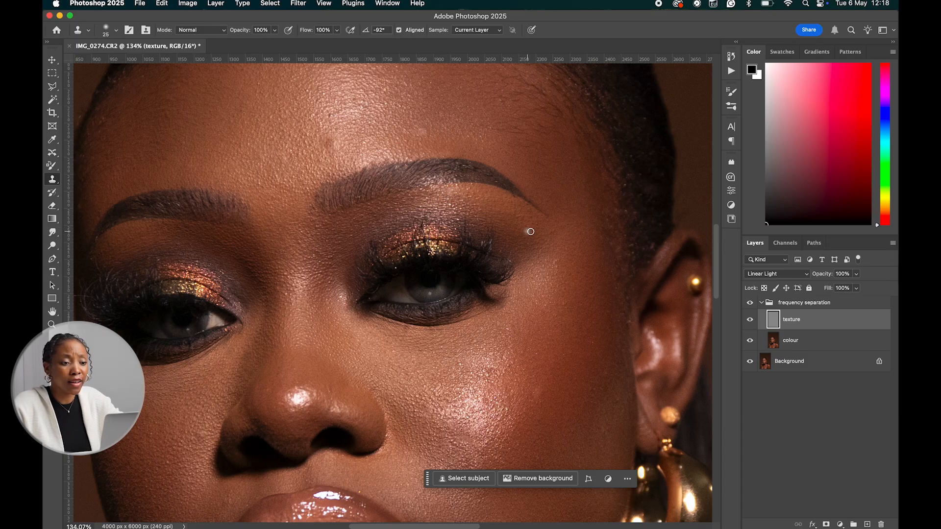
Review the whole portrait while switching the active layer from texture to colour and back to texture
scroll(530, 231, "down", 5)
scroll(544, 205, "down", 2)
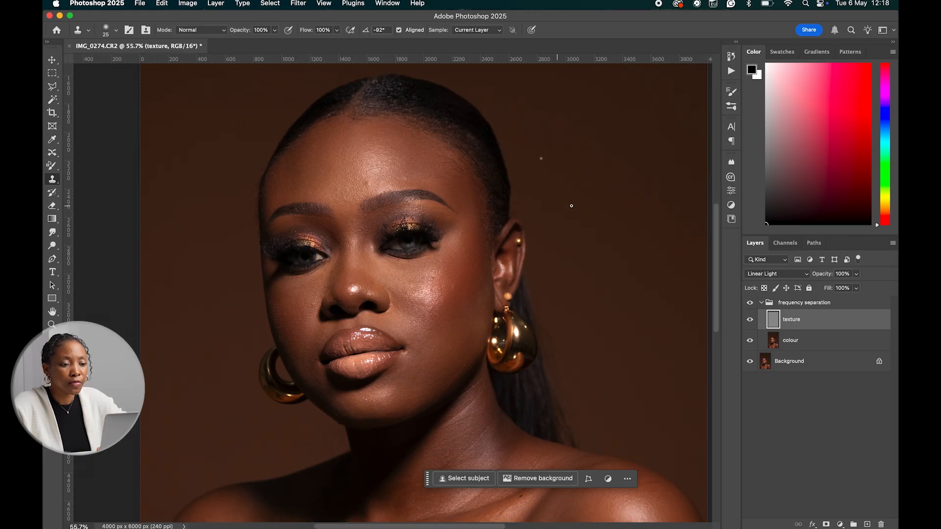
scroll(594, 201, "down", 3)
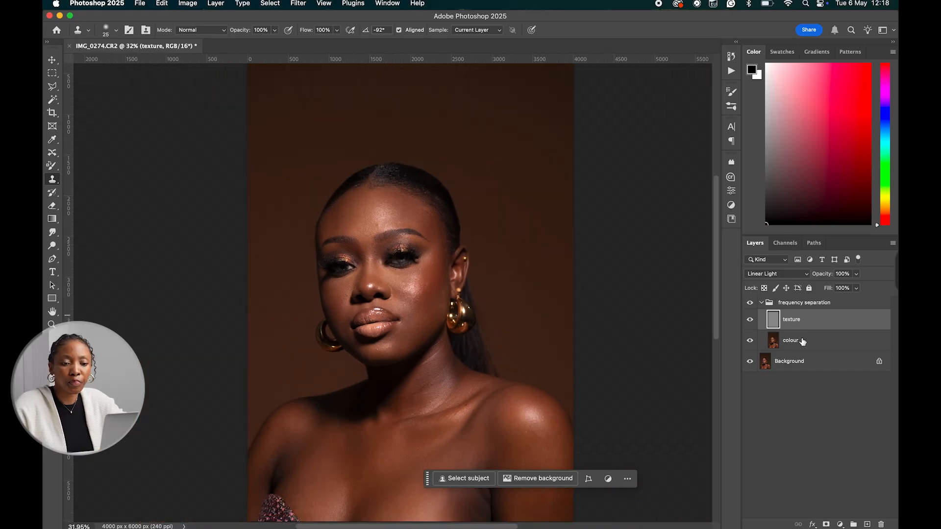
left_click(801, 340)
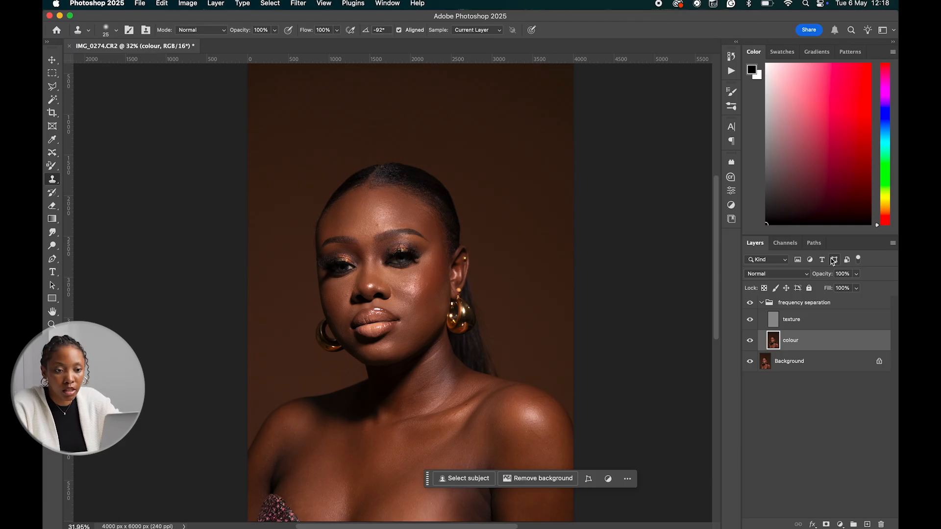
left_click(797, 320)
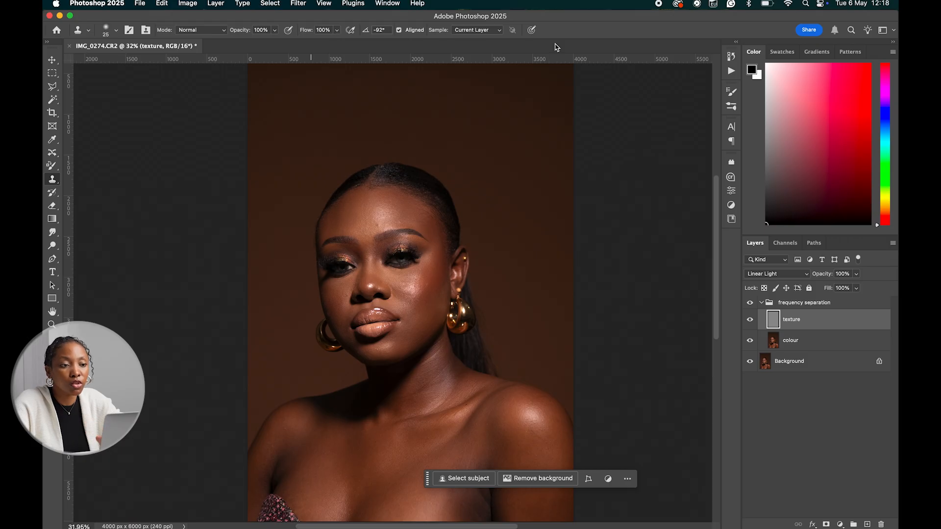
Keep the Clone Stamp sampling set to Current Layer and select the colour layer for editing
left_click(482, 33)
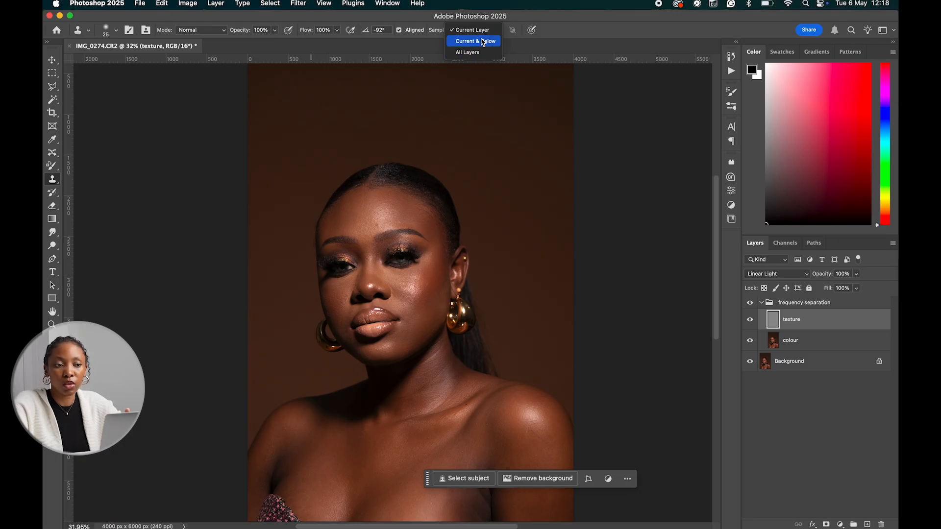
left_click(481, 33)
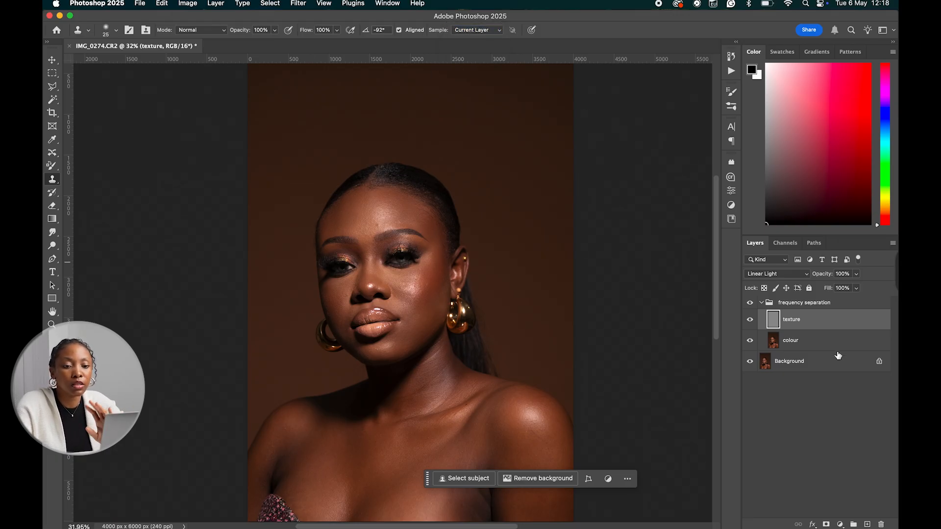
left_click(814, 346)
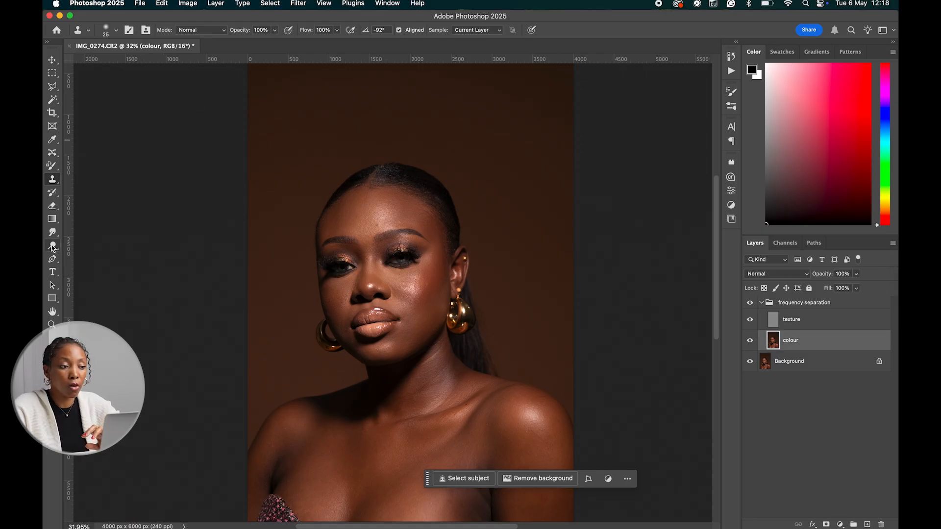
Activate the Mixer Brush tool with Wet 50%, Load 17%, Mix 19% and Flow 17% for the colour layer
left_click(52, 166)
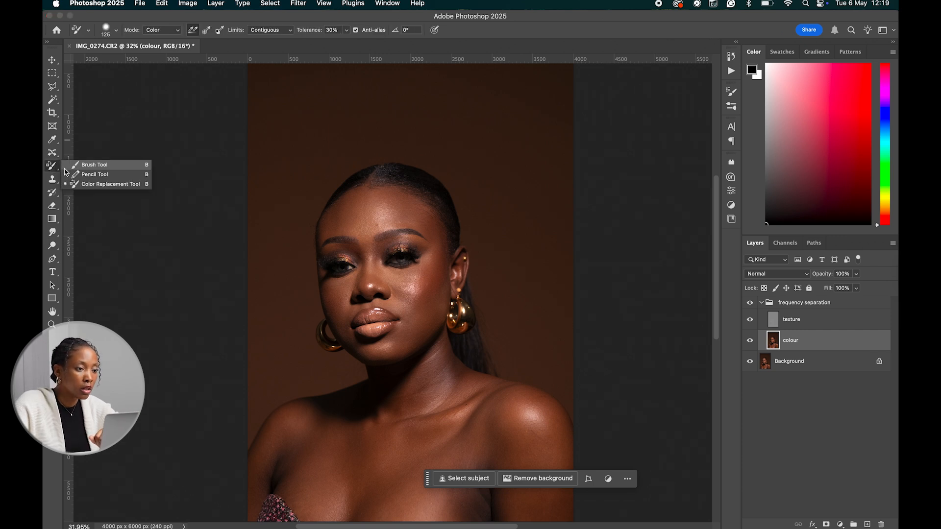
left_click(52, 152)
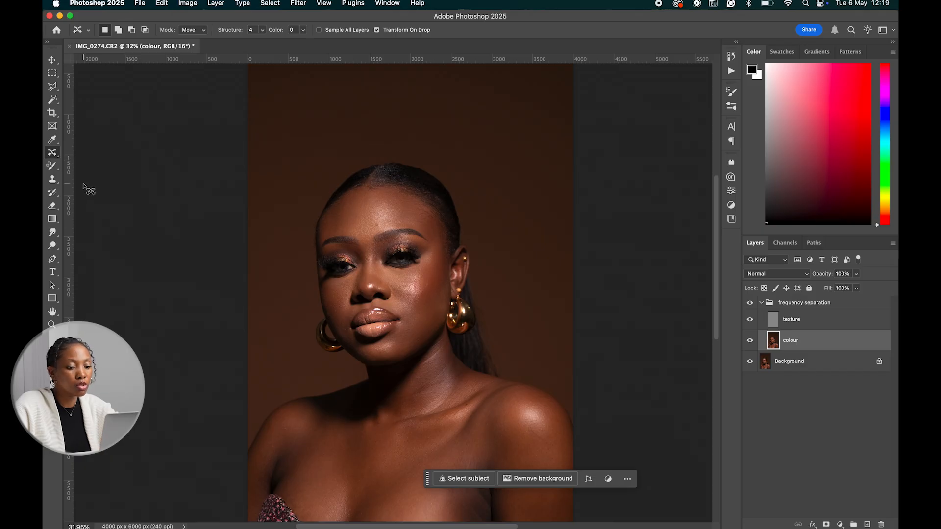
key("b")
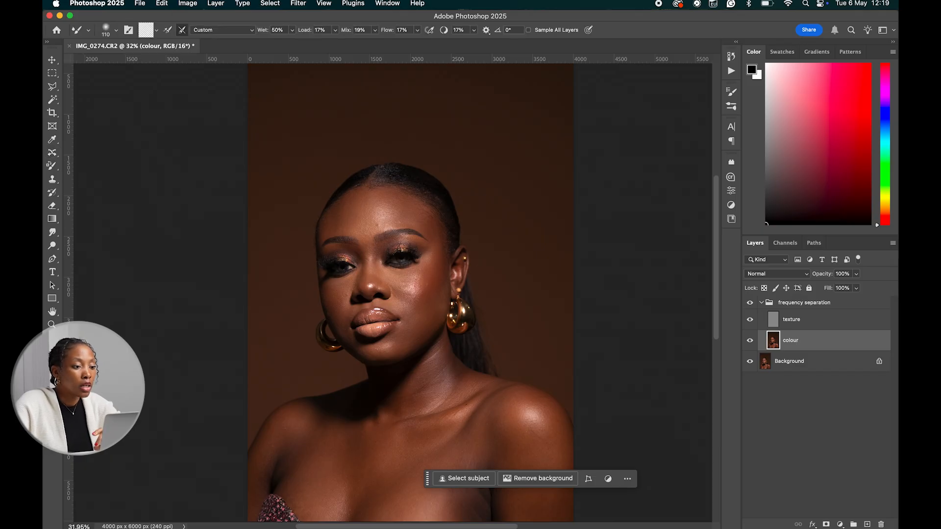
left_click(53, 338)
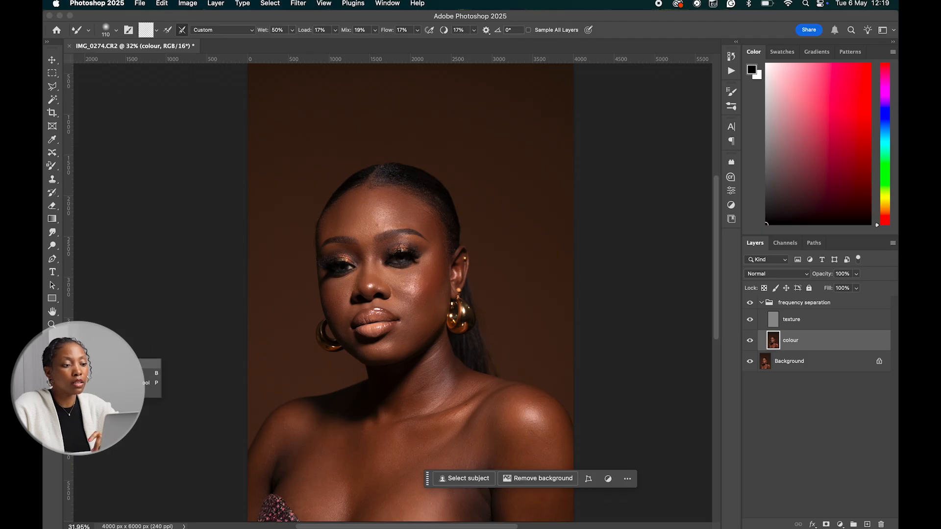
left_click(98, 372)
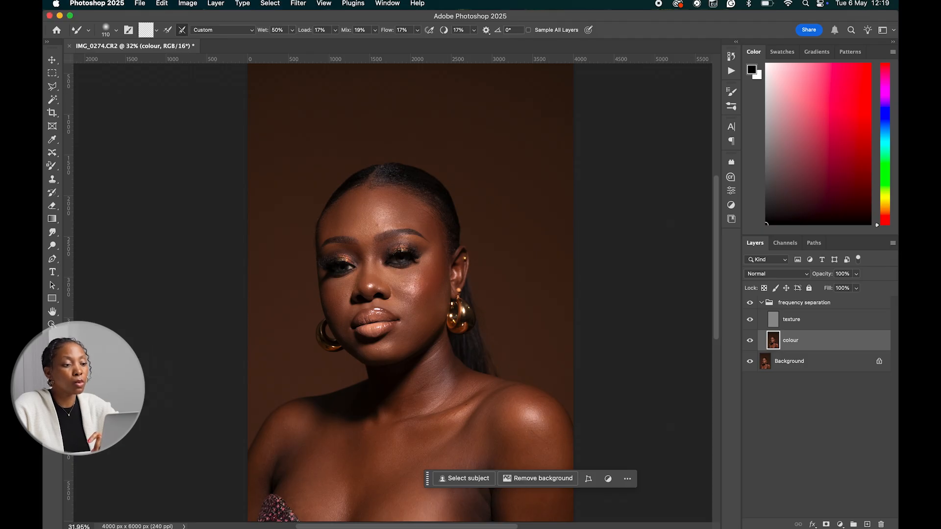
left_click(52, 168)
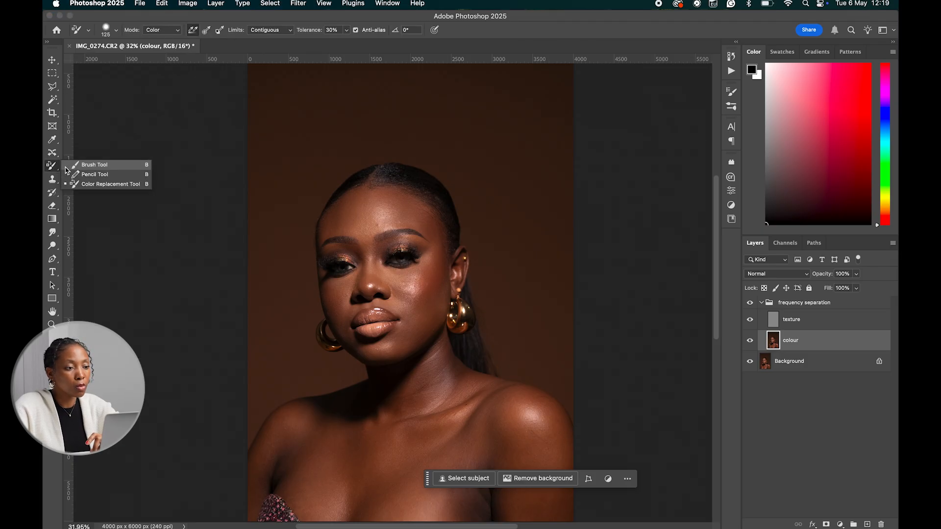
left_click(51, 167)
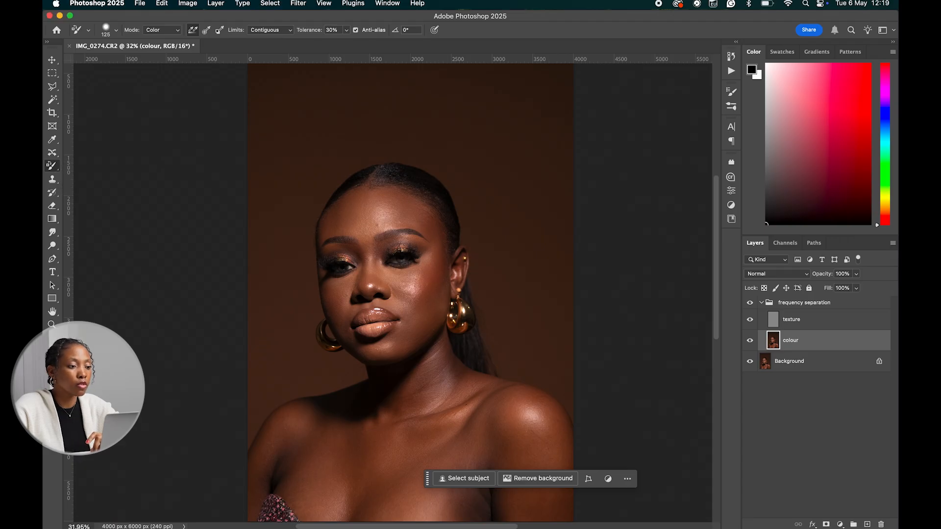
left_click(52, 362)
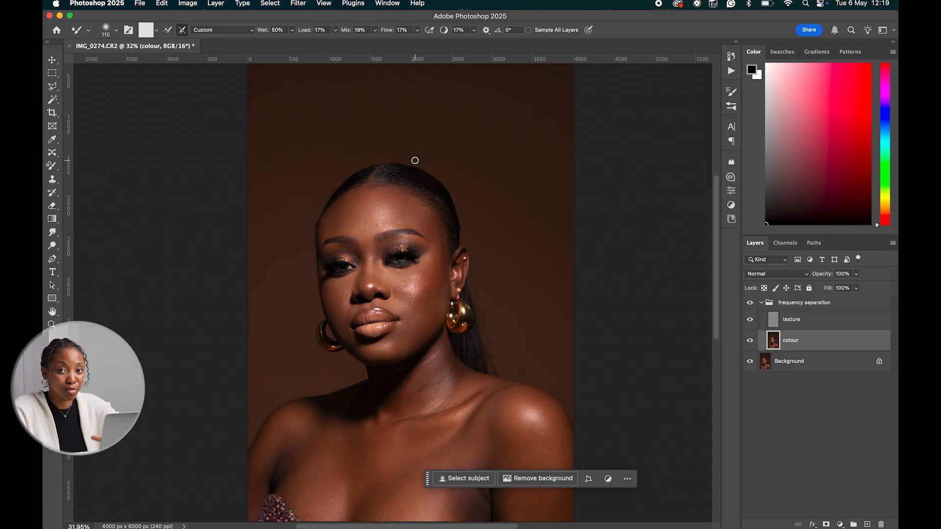
Set the mixer brush size to 250 and start blending the skin tones on the cheek beside the earring
scroll(424, 153, "up", 3)
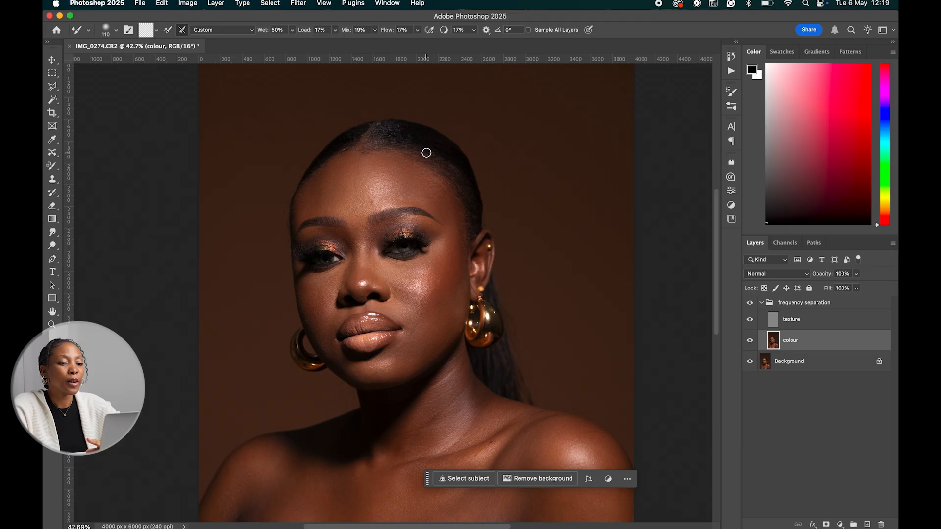
scroll(429, 149, "down", 3)
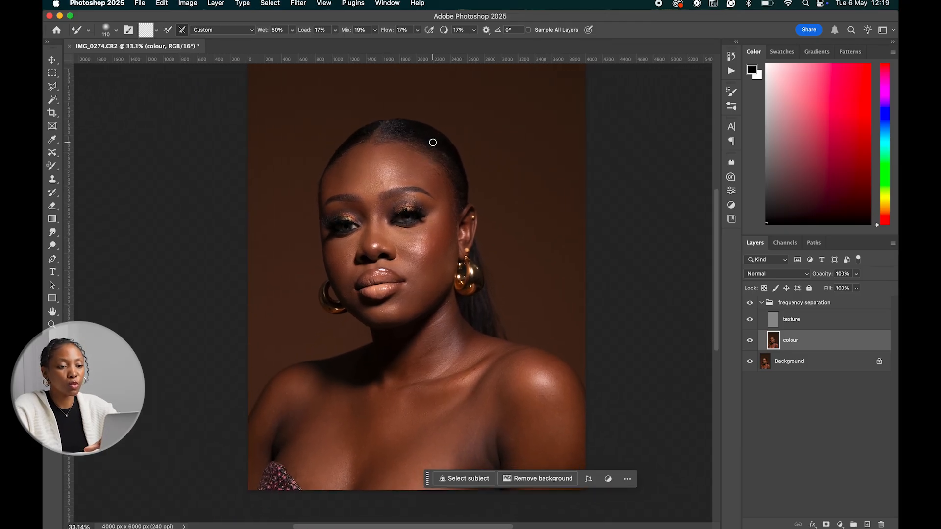
scroll(433, 140, "up", 2)
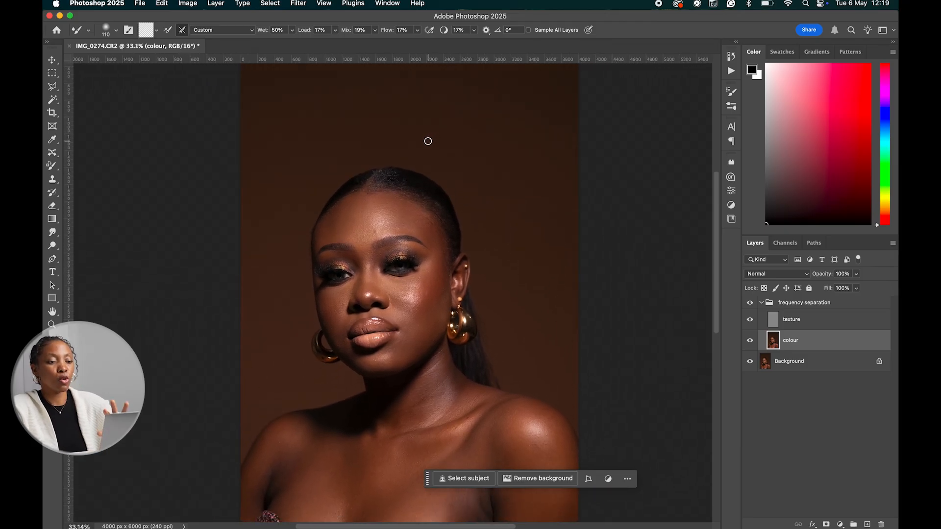
key("bracketright")
key("bracketright")
key("bracketright")
key("bracketright")
key("bracketright")
key("bracketright")
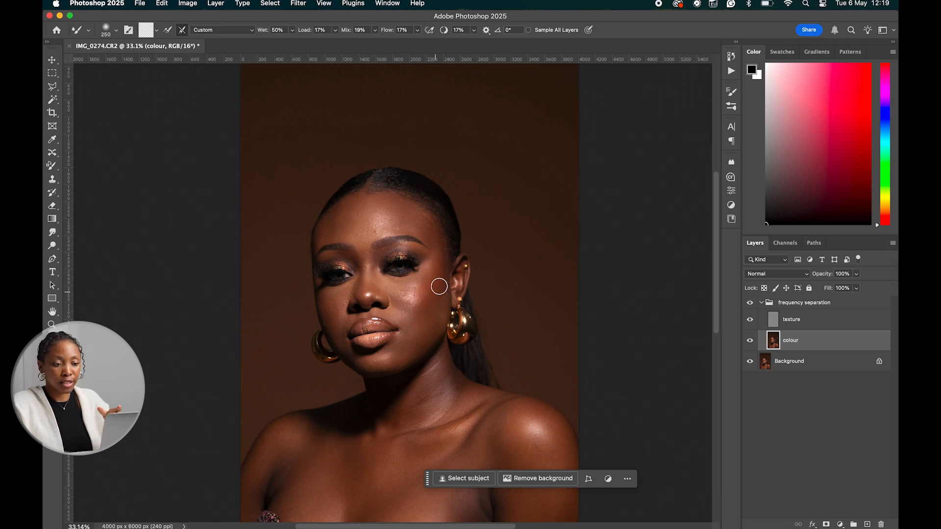
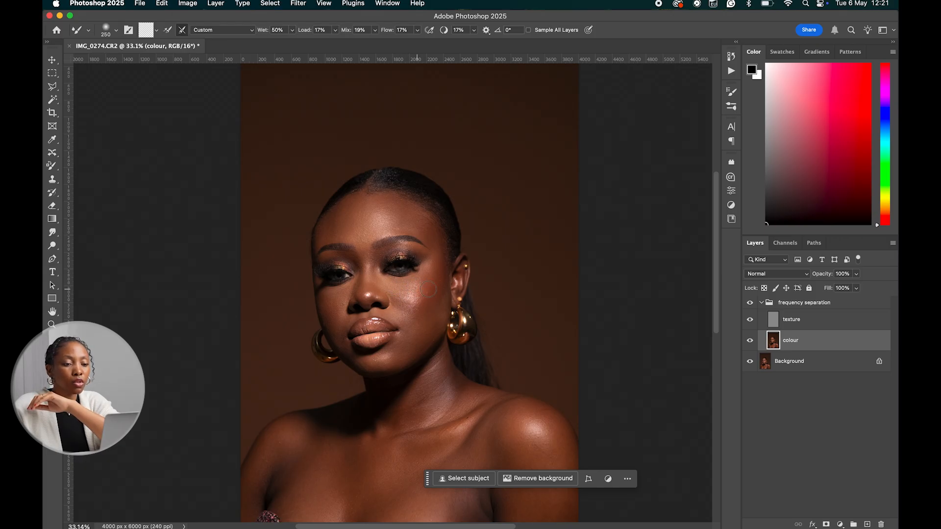
Compare the portrait before and after retouching by toggling the visibility of the frequency separation group
left_click(751, 303)
left_click(752, 304)
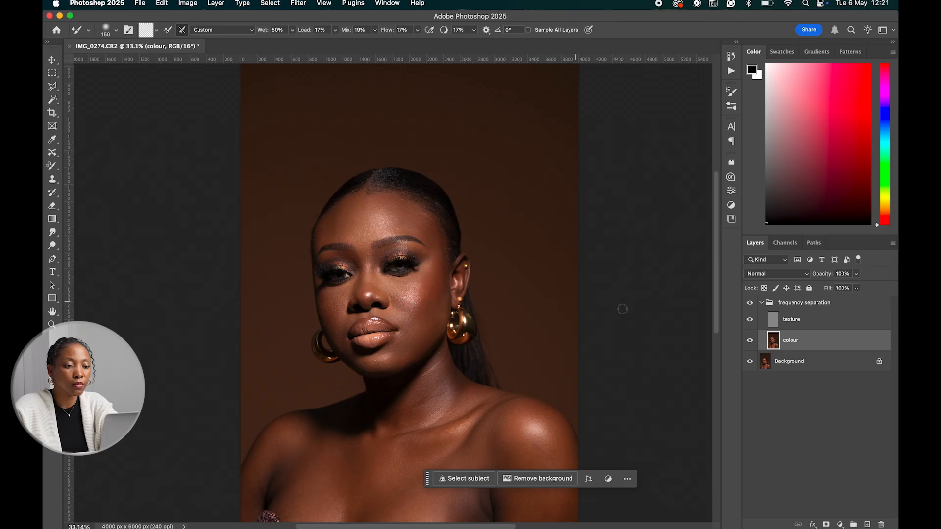
left_click(750, 303)
left_click(750, 303)
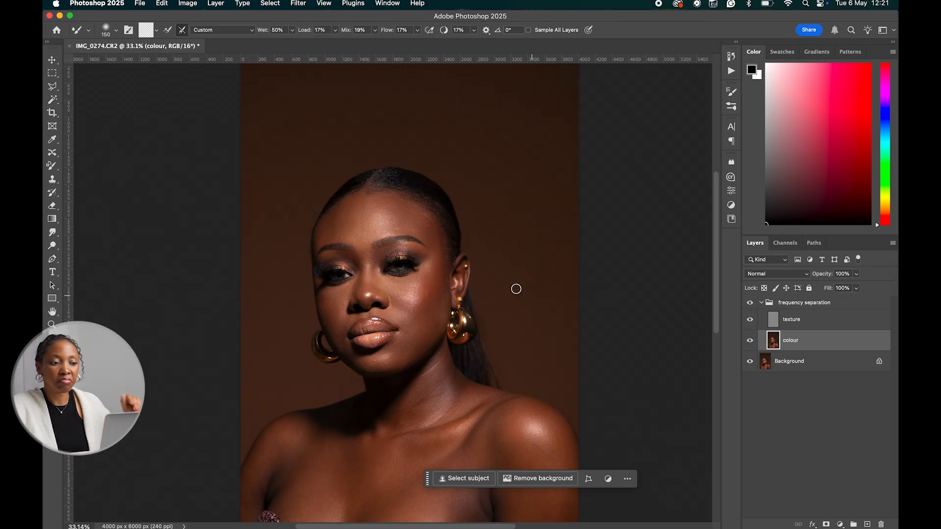
Blend the cheek highlight with a mixer brush size of 250, checking it against the original with the group's visibility toggled
key("bracketright")
key("bracketright")
key("bracketright")
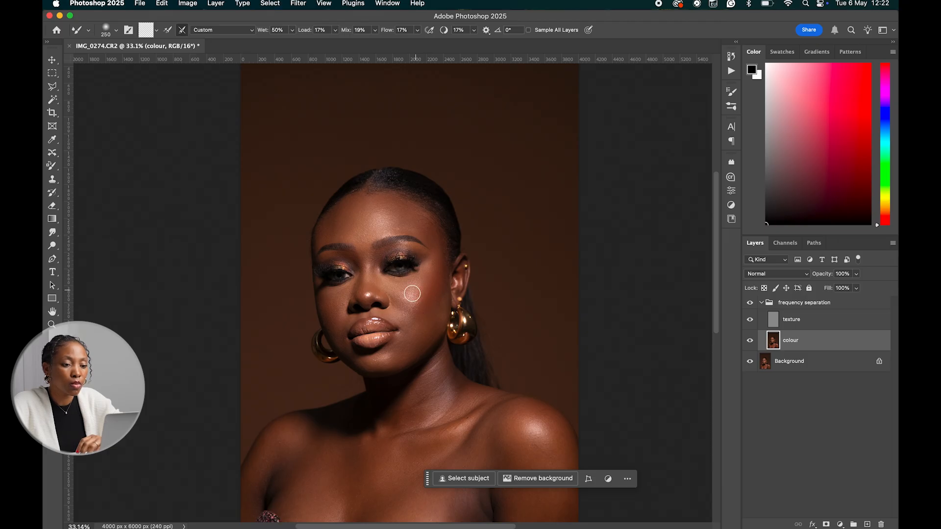
left_click(750, 304)
left_click(750, 303)
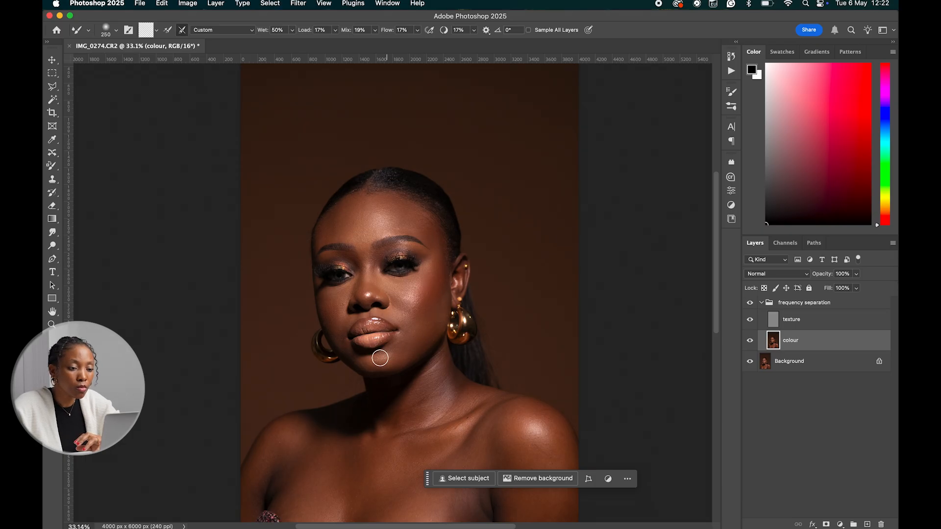
Reduce the mixer brush size to 175 and blend the skin tones around the chin and mouth
key("bracketleft")
key("bracketleft")
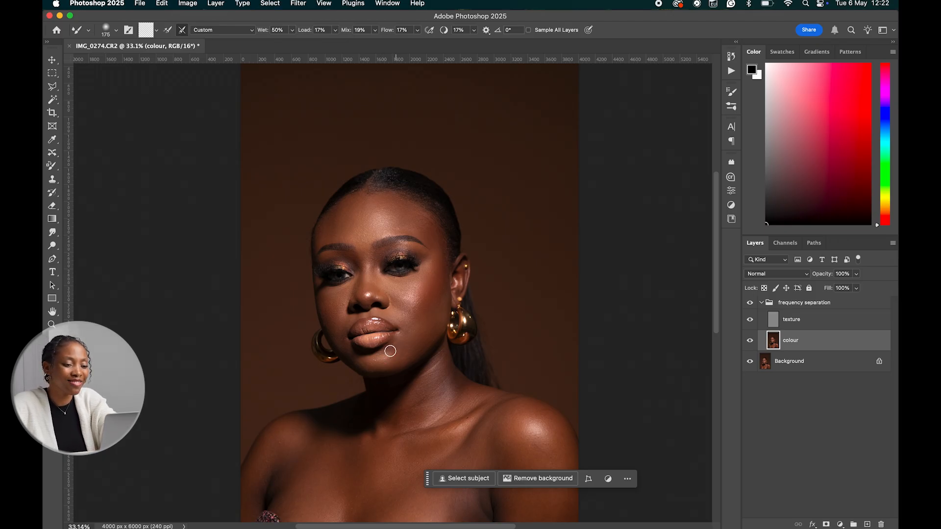
scroll(425, 337, "up", 3)
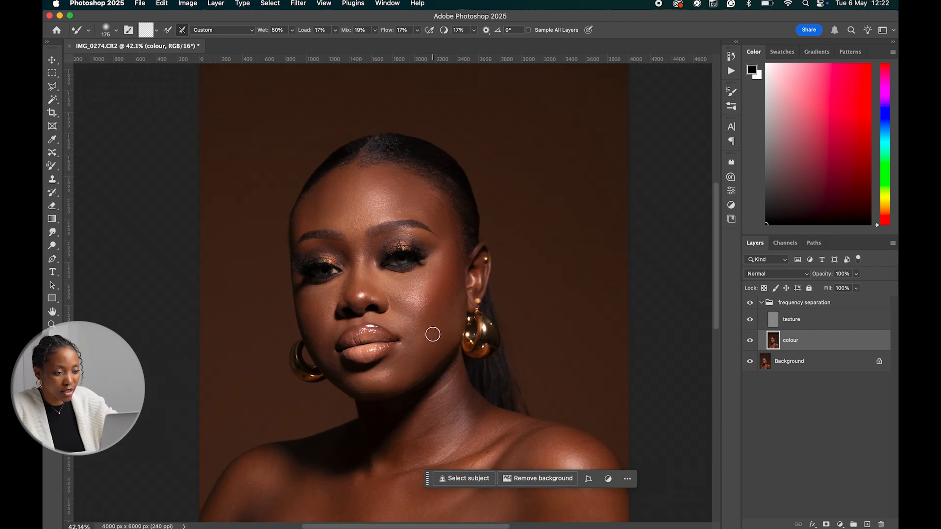
scroll(431, 332, "down", 1)
scroll(391, 296, "down", 3)
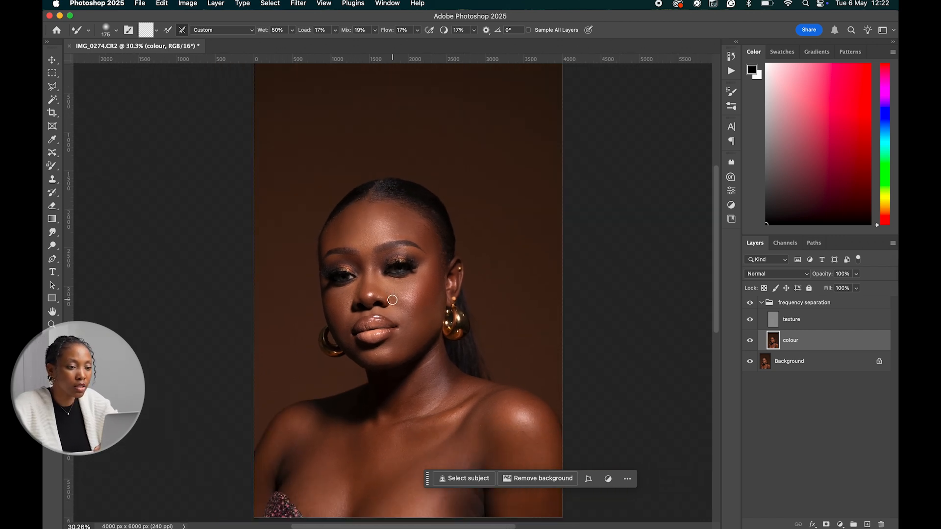
scroll(383, 294, "up", 1)
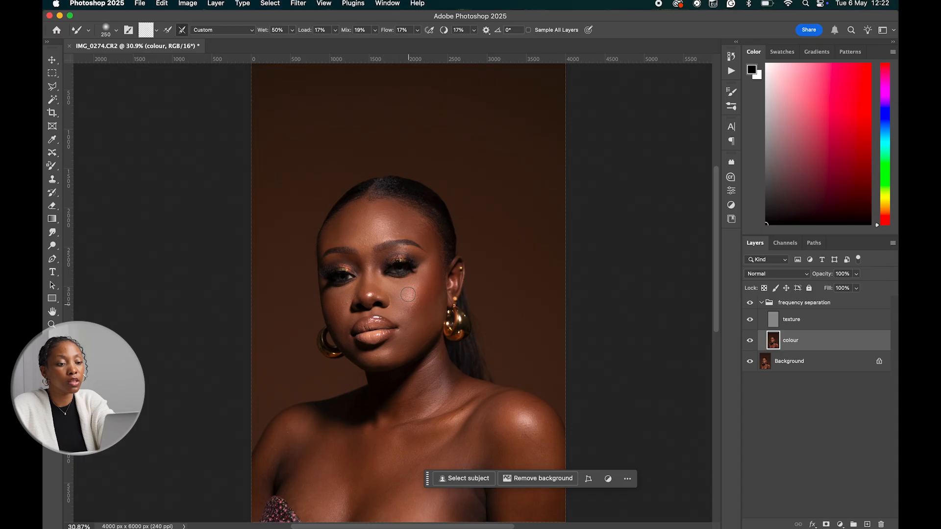
Compare the cheek with the original by toggling the frequency separation group, and examine its tonal transitions up close
left_click(750, 304)
left_click(750, 303)
left_click(750, 303)
left_click(750, 304)
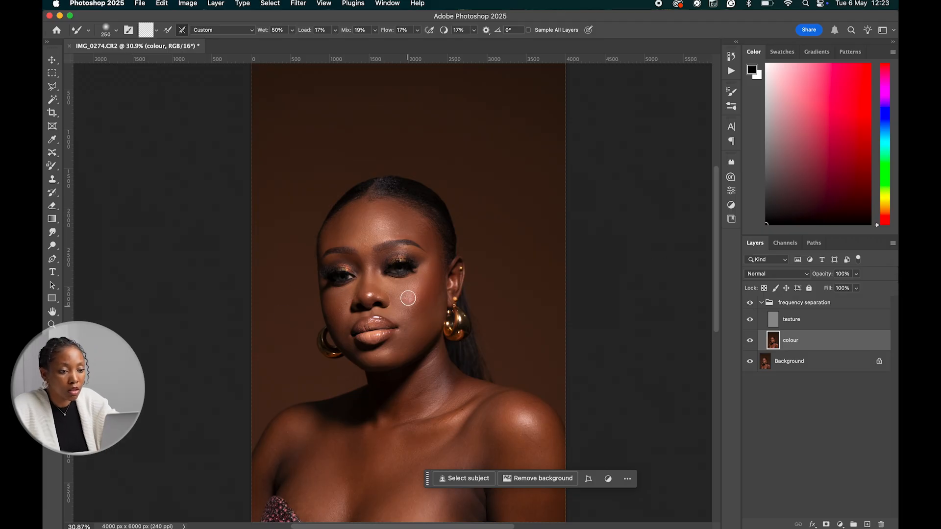
scroll(430, 206, "up", 5)
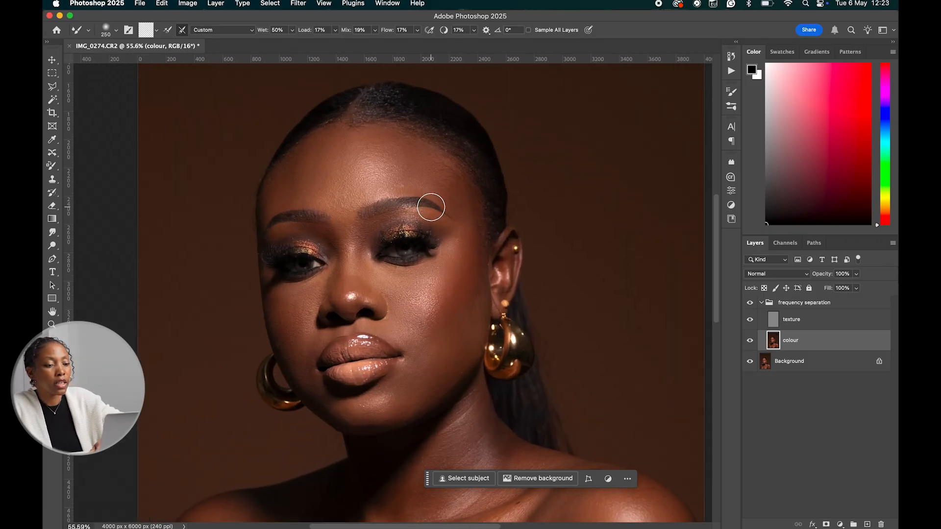
scroll(454, 273, "up", 7)
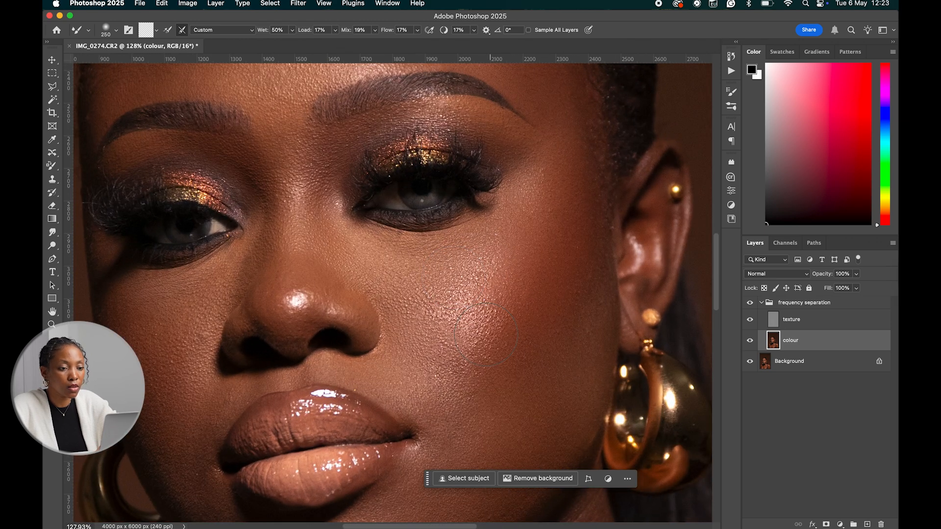
scroll(472, 306, "down", 8)
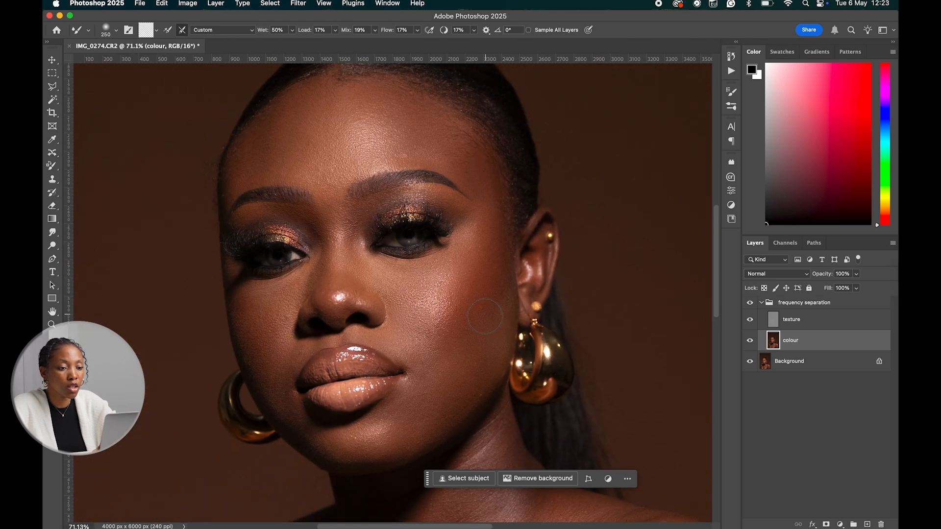
scroll(480, 319, "up", 1)
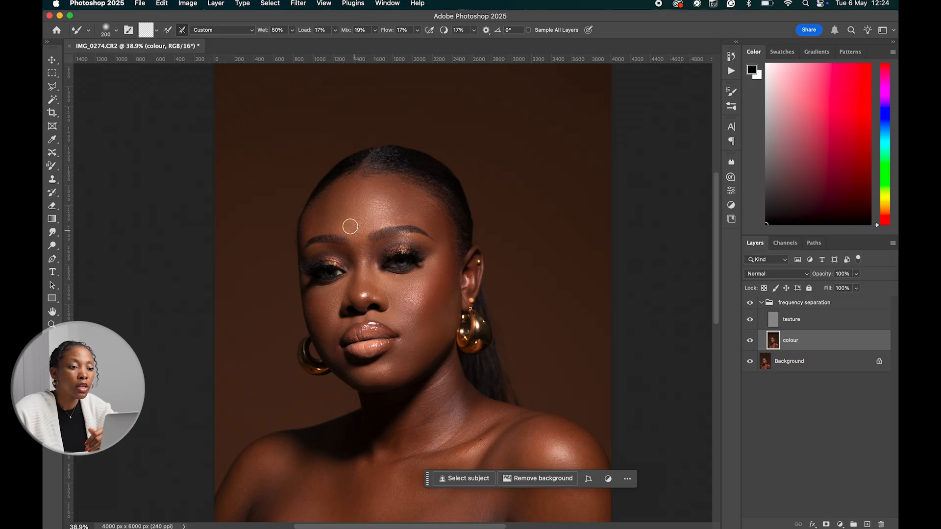
Blend the forehead tones with a mixer brush size of 400, and reduce the brush for the smaller facial areas
key("bracketright")
key("bracketright")
key("bracketright")
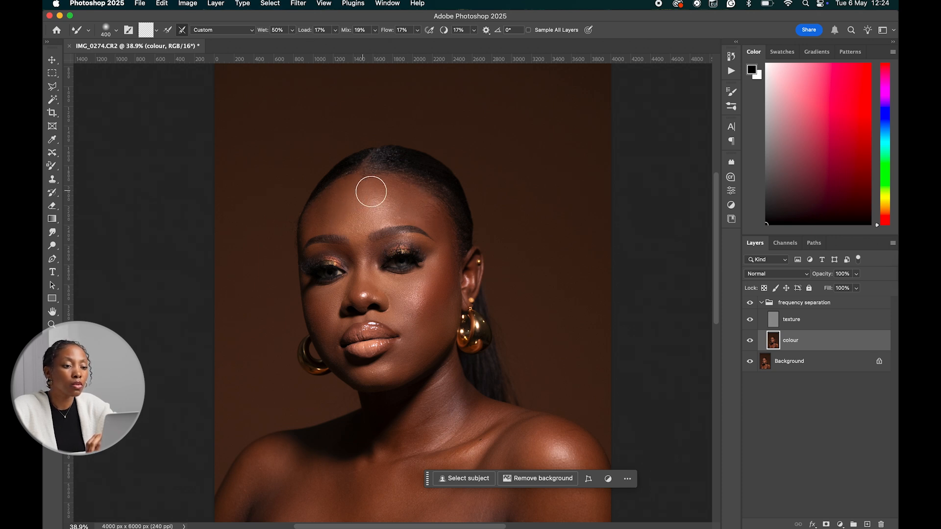
key("bracketleft")
key("bracketleft")
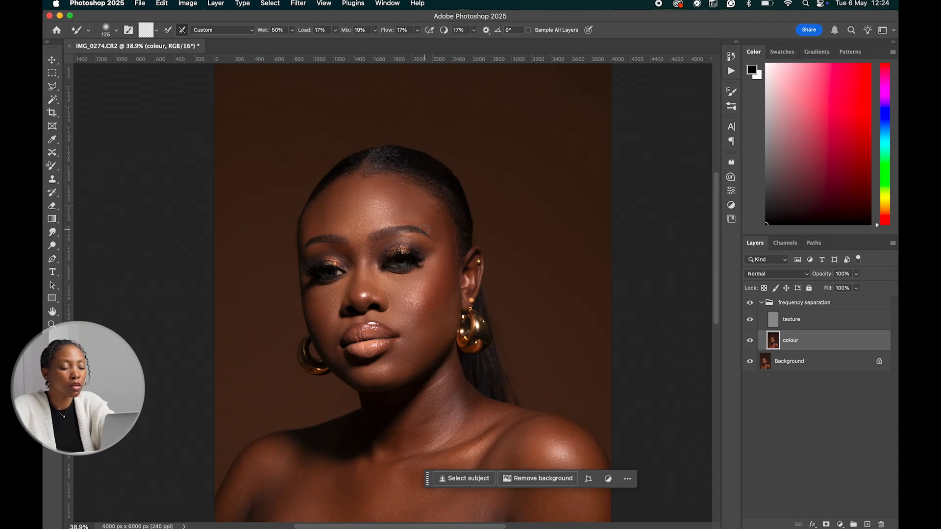
Check the blended face against the original by switching the frequency separation group off and on
scroll(425, 228, "right", 3)
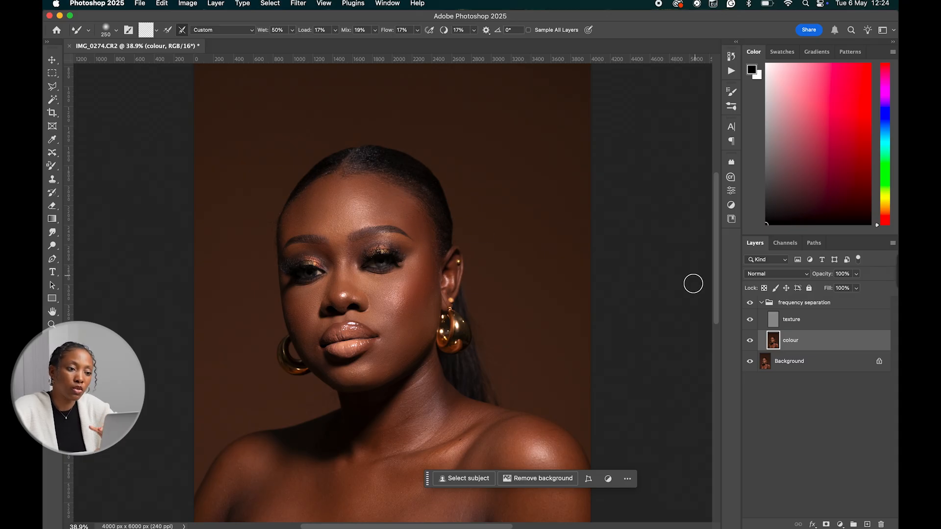
left_click(749, 303)
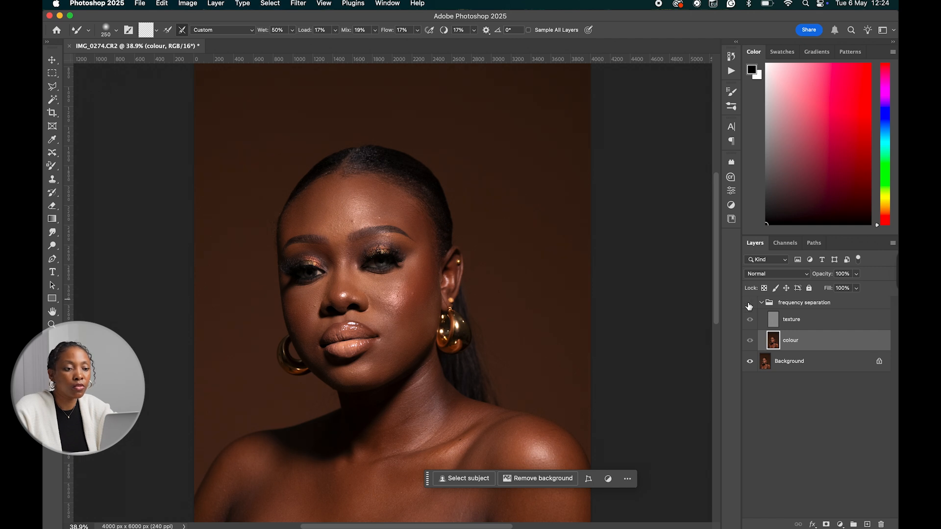
left_click(750, 303)
left_click(750, 303)
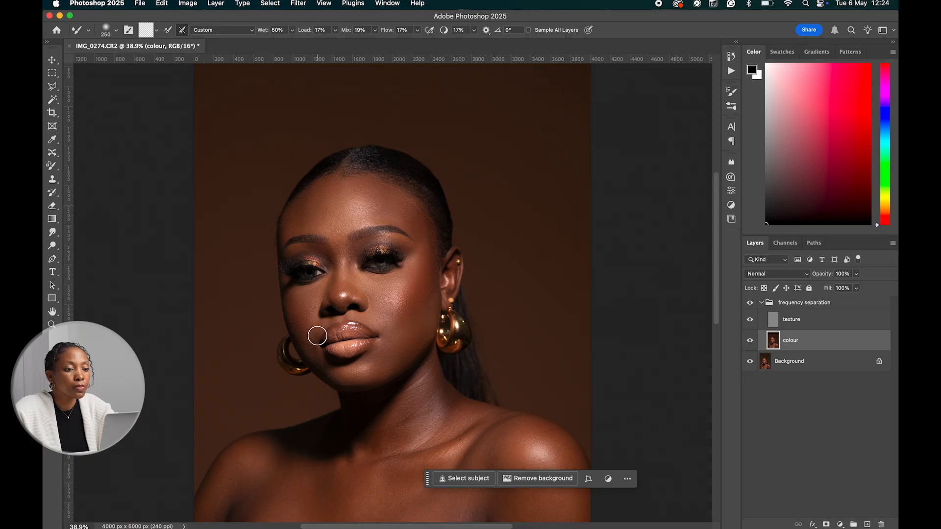
Blend the skin tones on the neck and collarbone, reducing the mixer brush size to 200
scroll(329, 374, "down", 2)
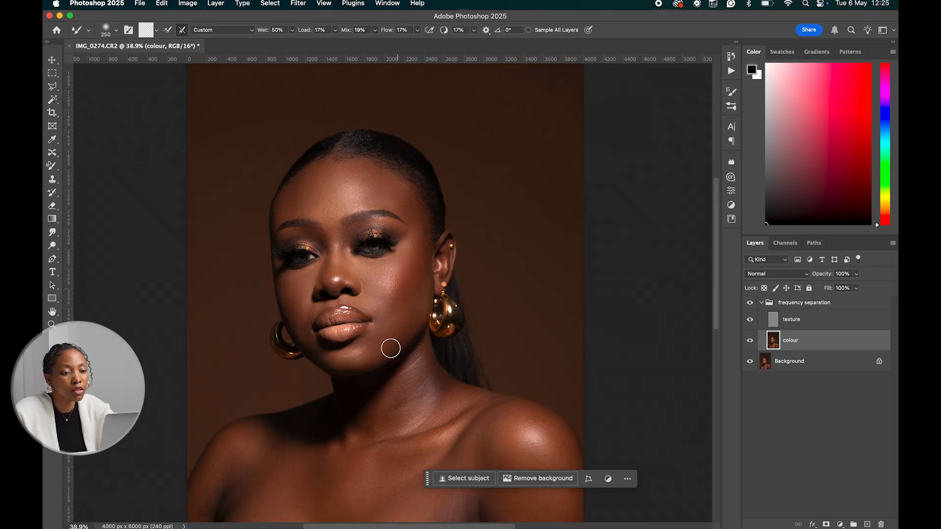
scroll(430, 343, "down", 5)
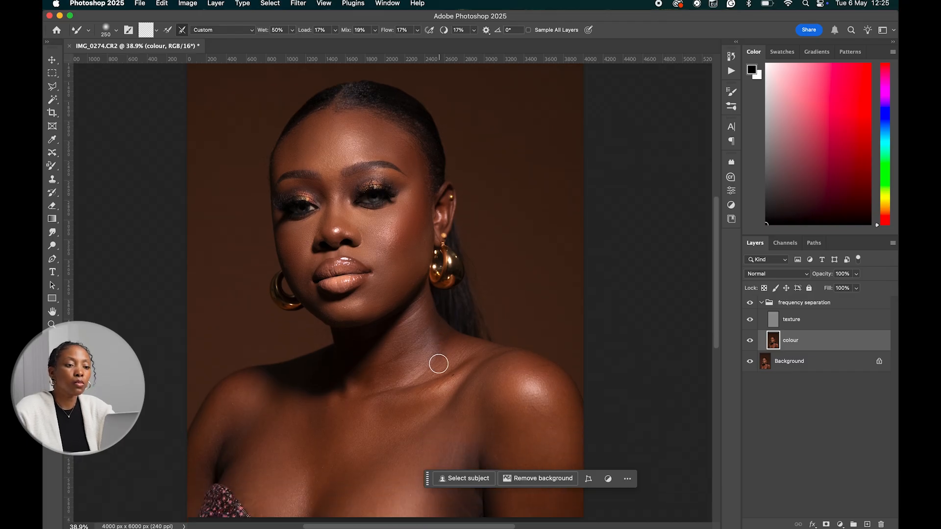
scroll(472, 319, "up", 2)
scroll(473, 319, "left", 2)
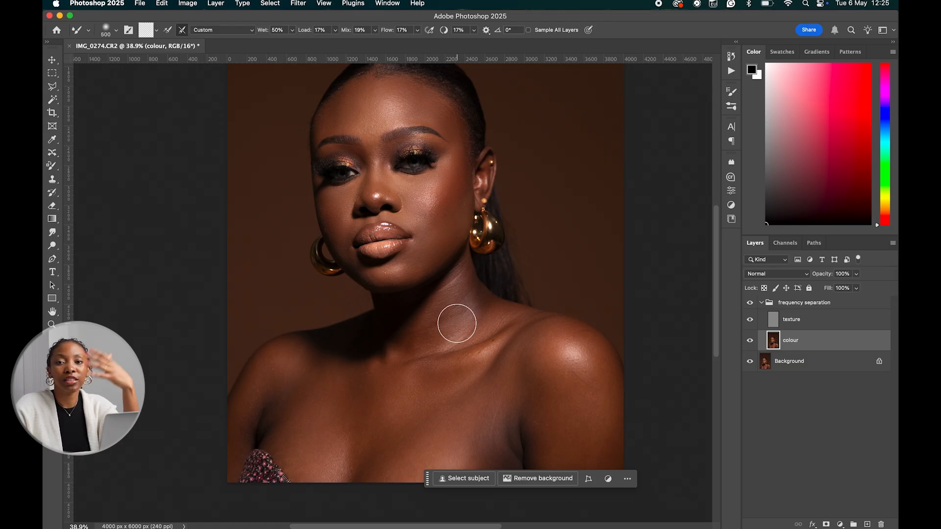
key("bracketleft")
key("bracketleft")
key("bracketleft")
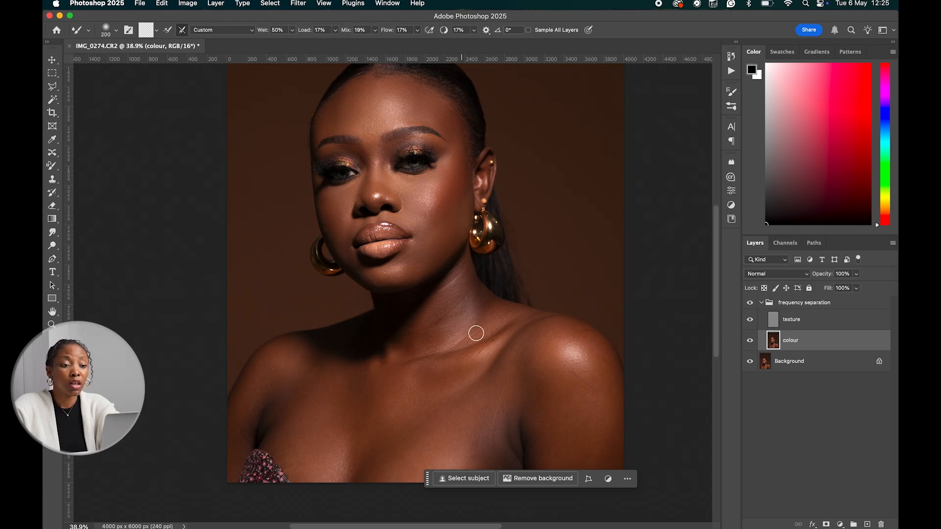
Enlarge the mixer brush to 300 and blend the skin tones on the shoulder beneath the highlight
key("bracketright")
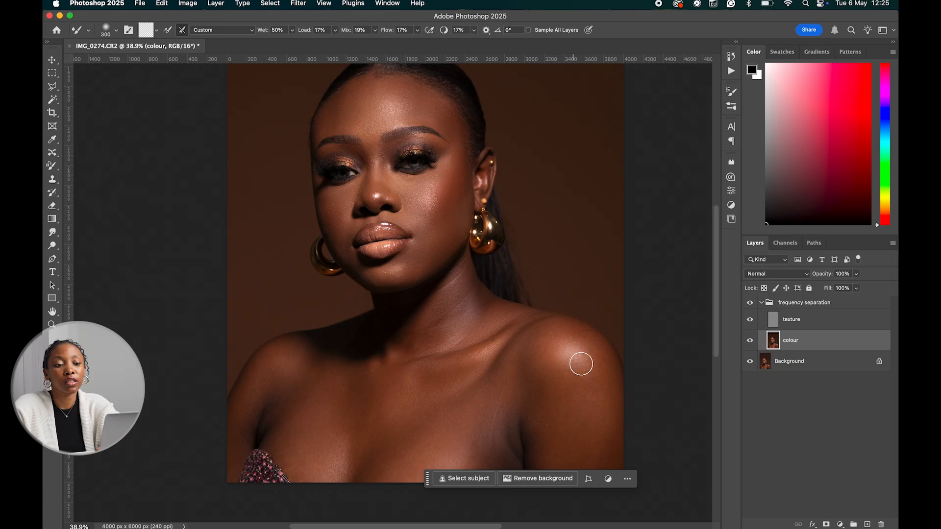
scroll(625, 382, "down", 1)
scroll(625, 382, "down", 2)
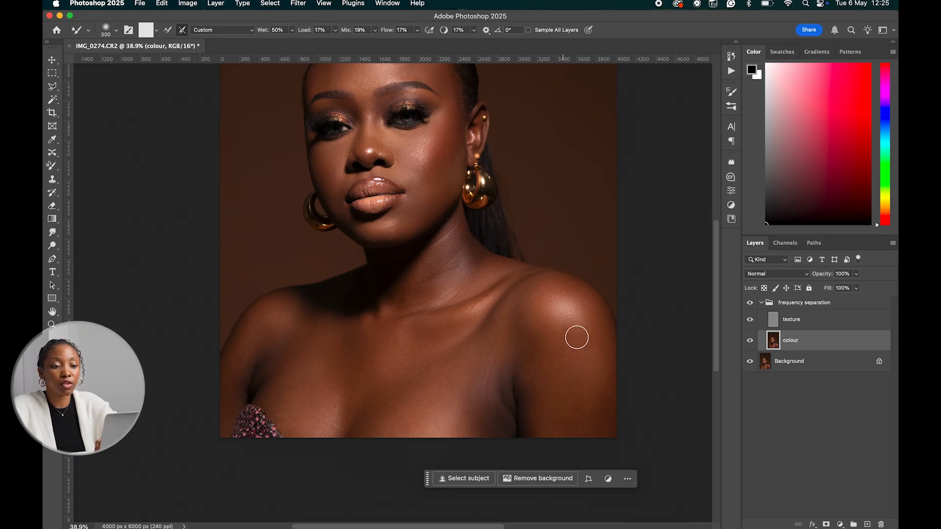
scroll(576, 338, "right", 5)
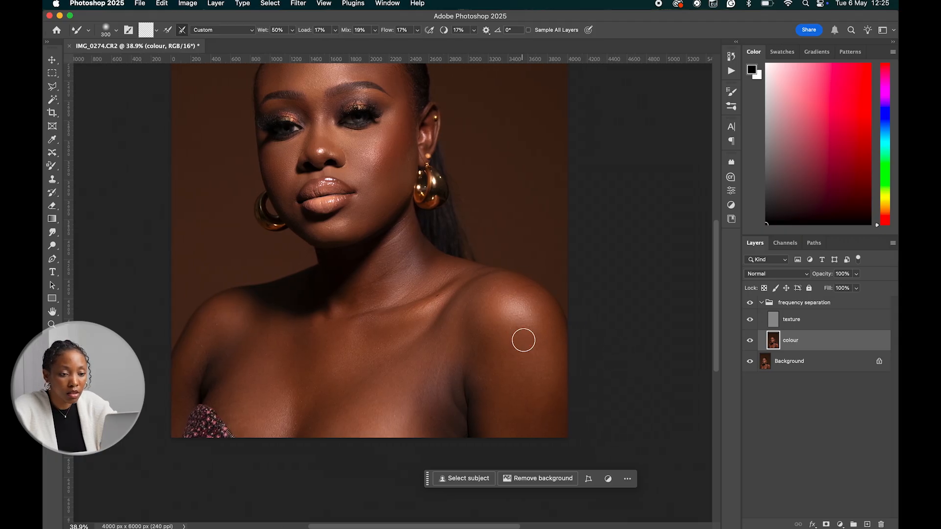
Blend the skin tones across the highlighted shoulder and upper arm on the colour layer with the Mixer Brush, sized between 200 and 600 px
key("bracketright")
key("bracketright")
key("bracketright")
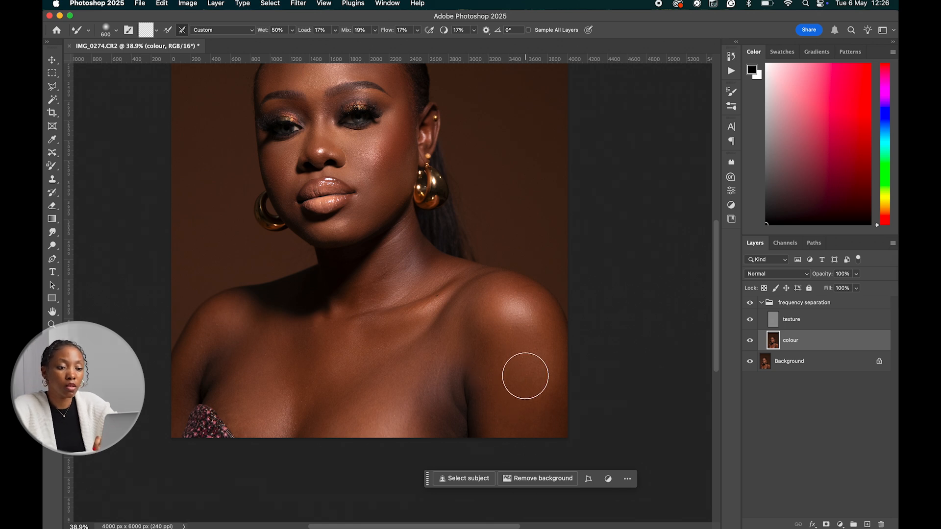
key("bracketleft")
key("bracketleft")
key("bracketleft")
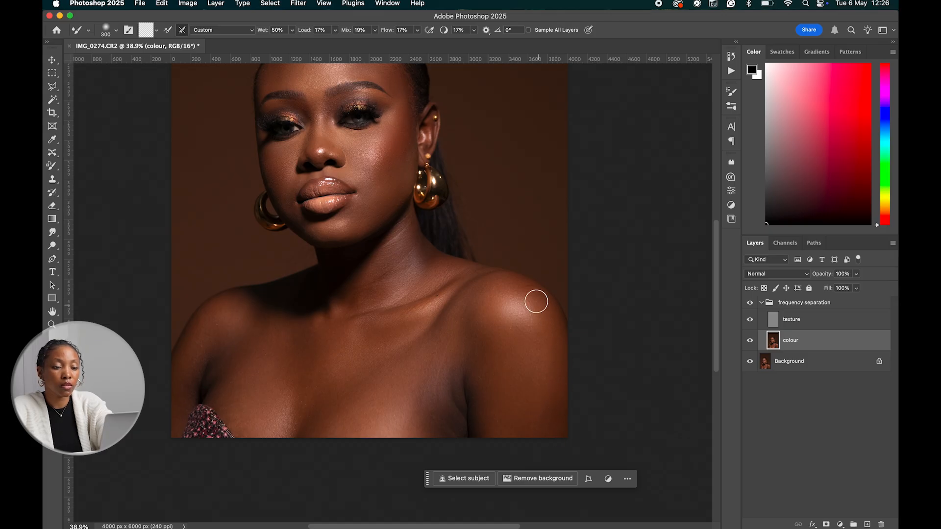
key("bracketleft")
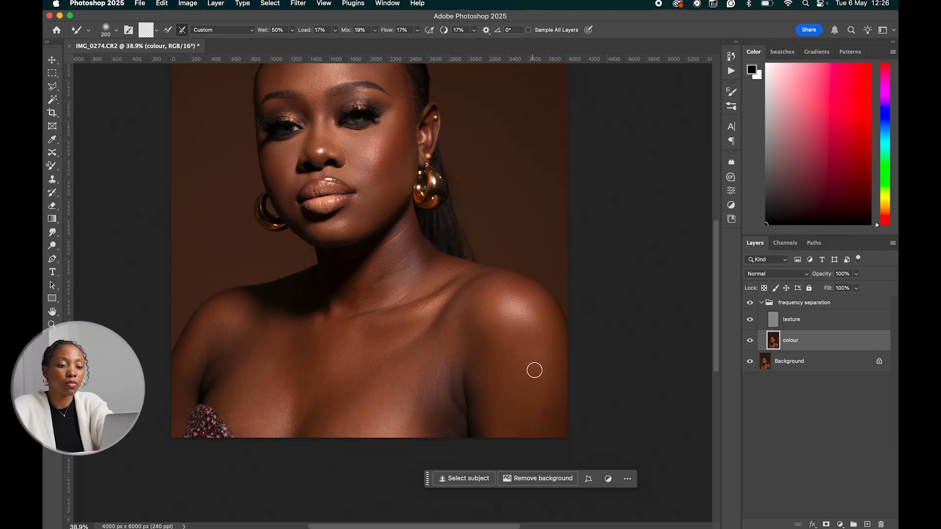
Smooth the tonal transitions beside the armpit crease on the colour layer with a 400 px Mixer Brush
key("bracketright")
key("bracketright")
key("bracketright")
key("bracketright")
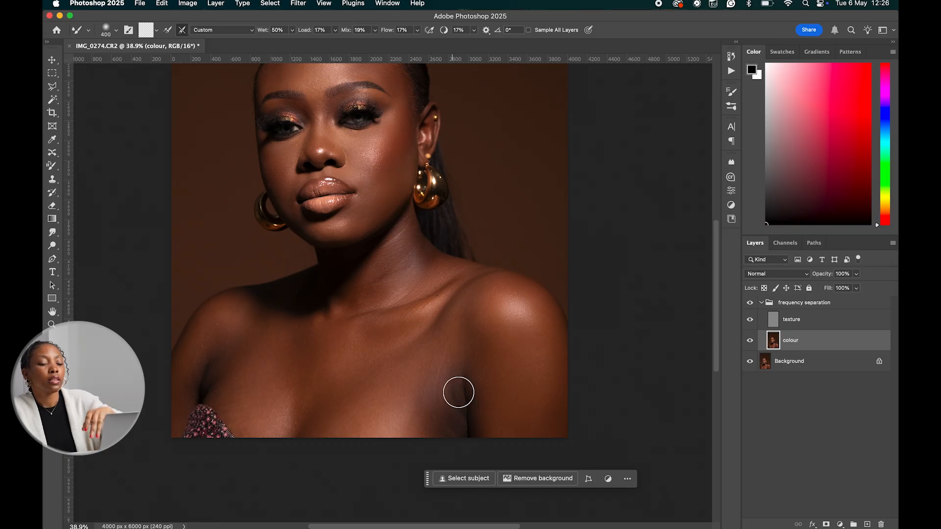
scroll(480, 390, "left", 5)
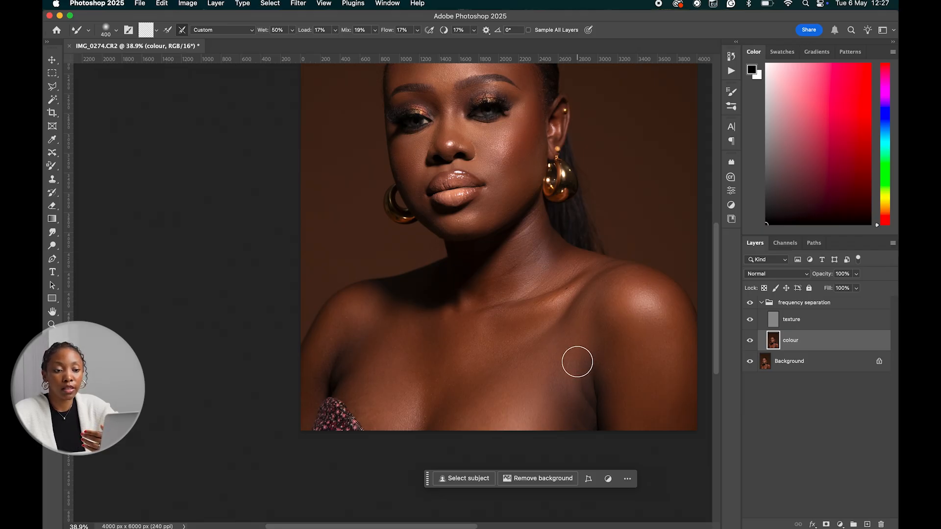
Compare the portrait with and without the frequency separation group and review the retouch at about 25% zoom
left_click(750, 303)
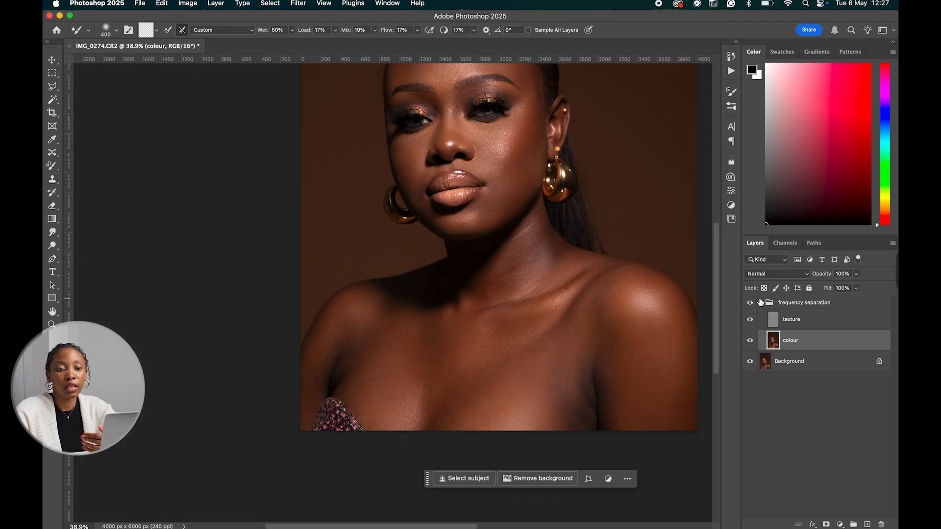
key("super+minus")
key("super+minus")
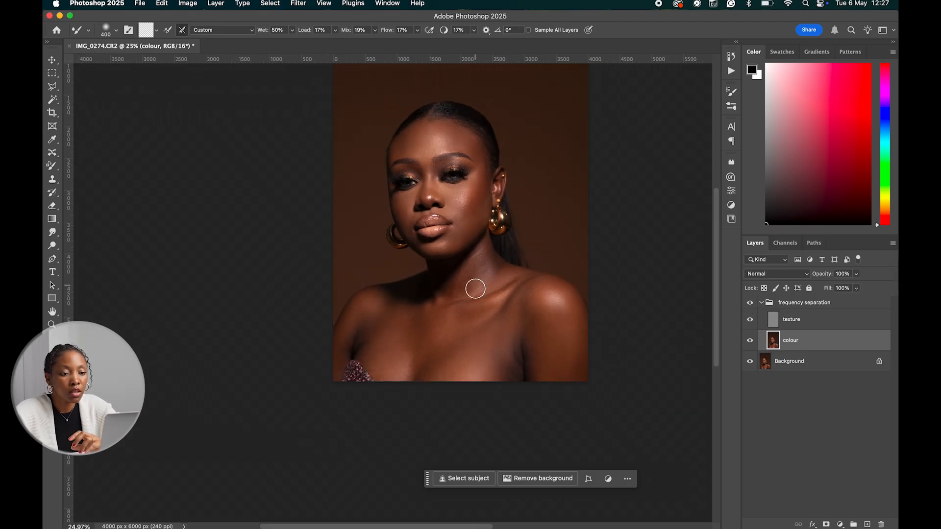
scroll(535, 340, "up", 2)
scroll(535, 340, "up", 1)
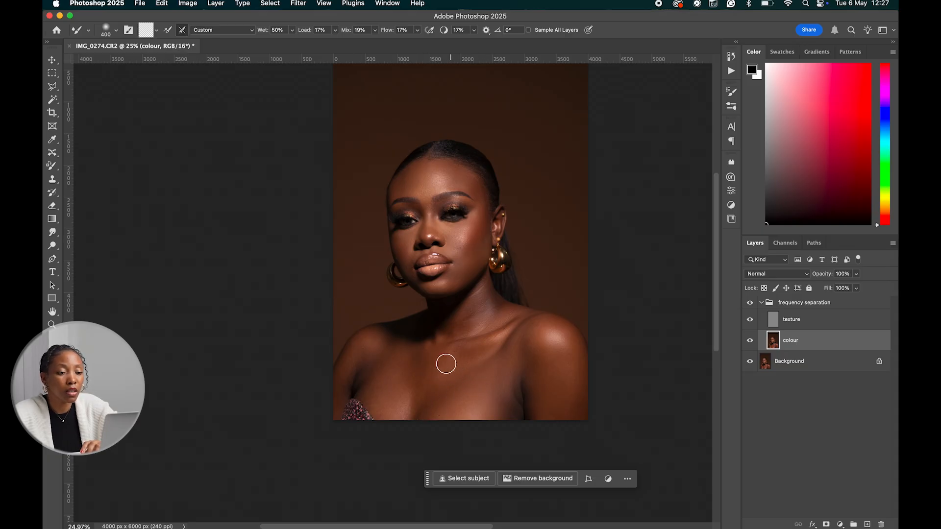
Blend the chest and collarbone tones with the Mixer Brush between 175 and 600 px, and check them against the original by toggling the frequency separation group
key("bracketleft")
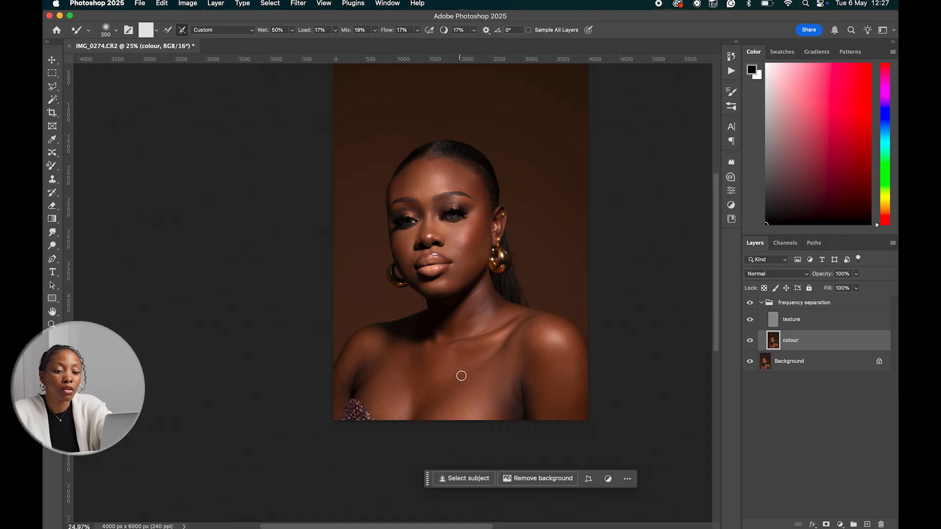
key("bracketright")
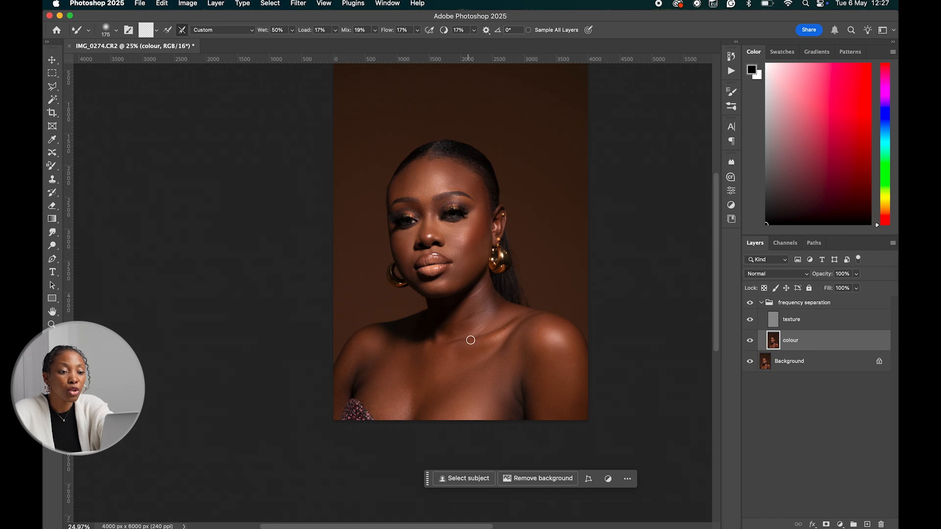
key("bracketright")
key("bracketright")
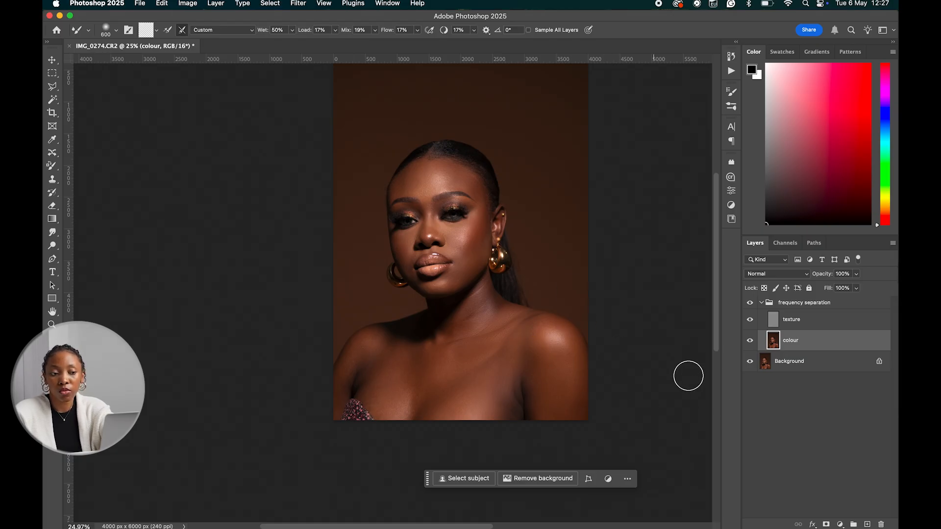
left_click(751, 304)
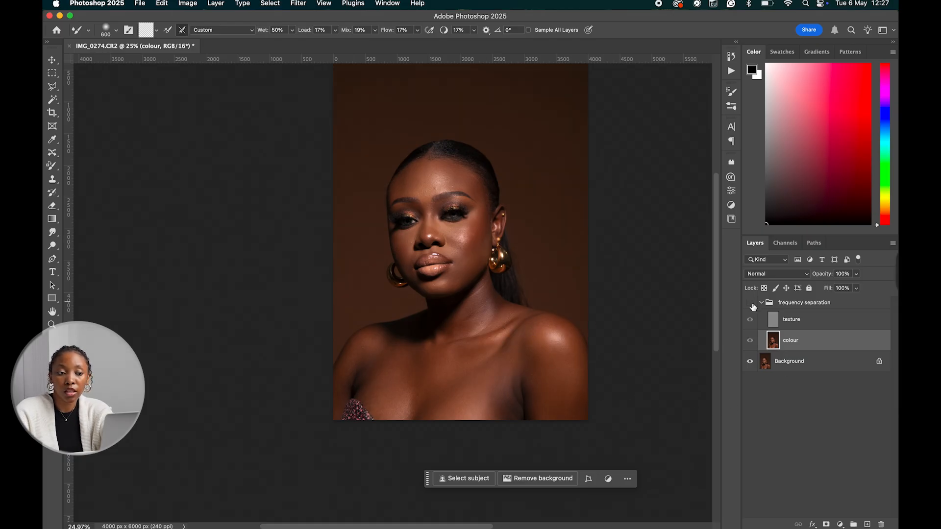
left_click(750, 304)
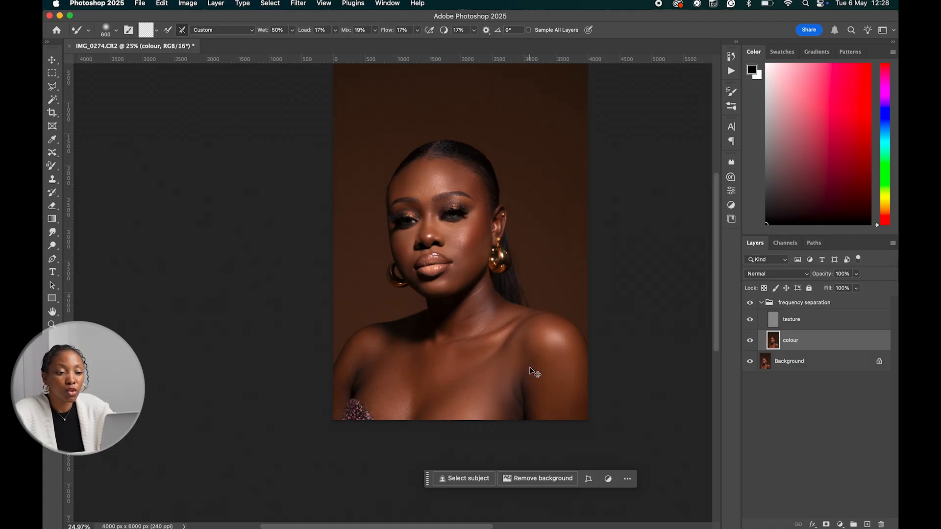
Even out the skin tones on the upper chest below the collarbone with a 300 px Mixer Brush
key("bracketleft")
key("bracketleft")
key("bracketleft")
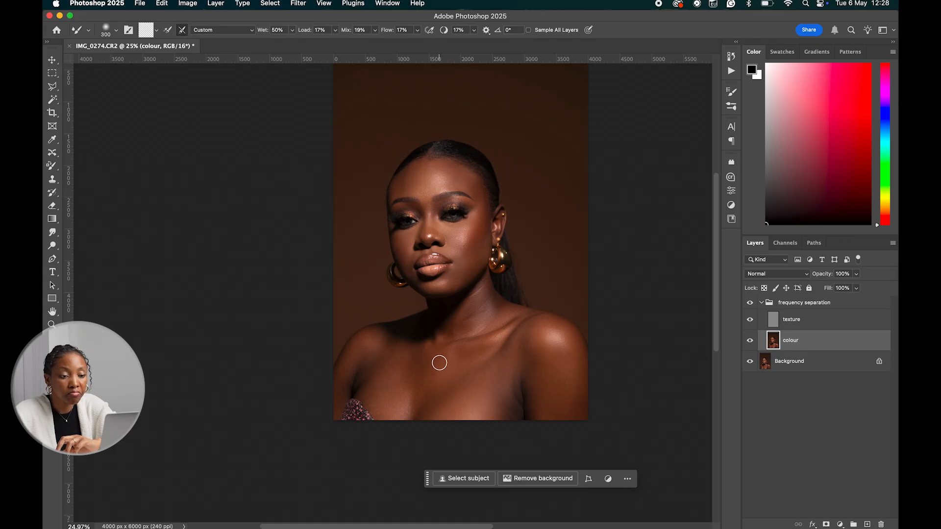
Blend the broad tones of the lower chest beside the dress with the Mixer Brush at 600 to 700 px, finishing at 400 px
key("bracketright")
key("bracketright")
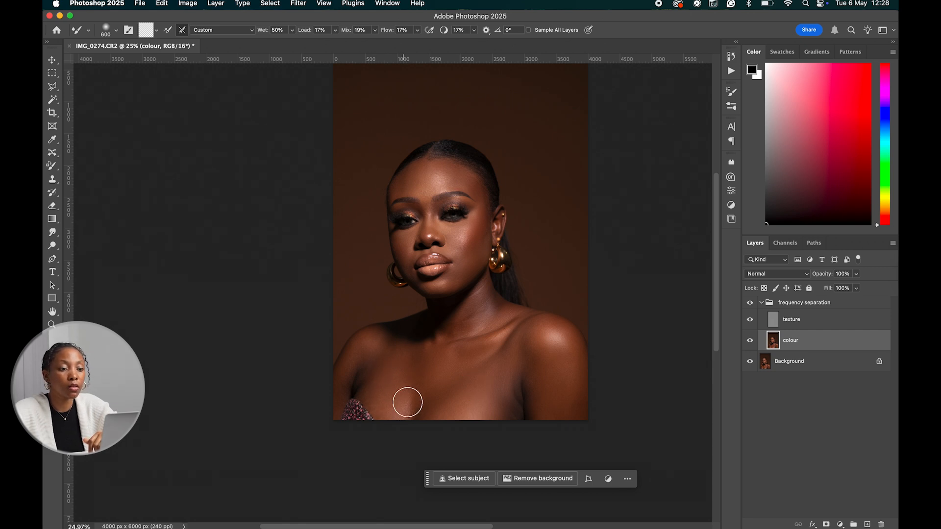
key("bracketleft")
key("bracketleft")
key("bracketright")
key("bracketright")
key("bracketright")
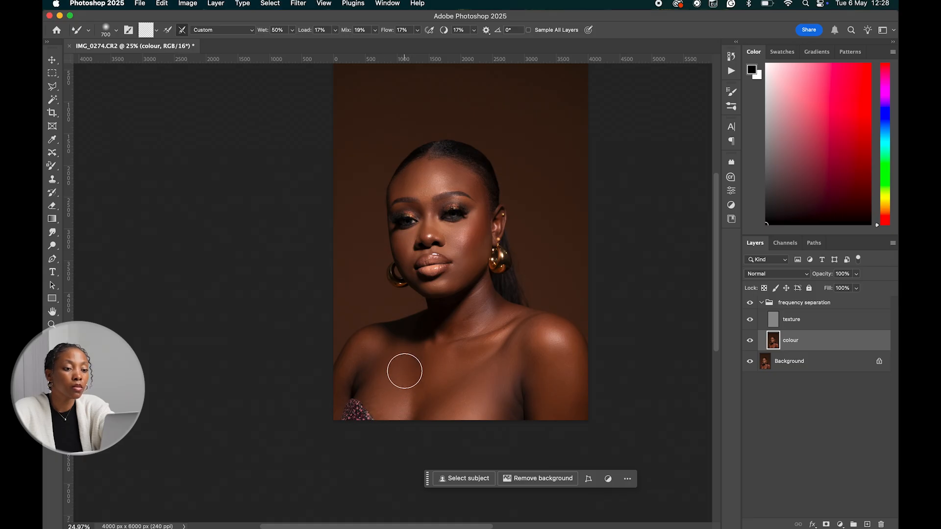
key("bracketleft")
key("bracketleft")
key("bracketleft")
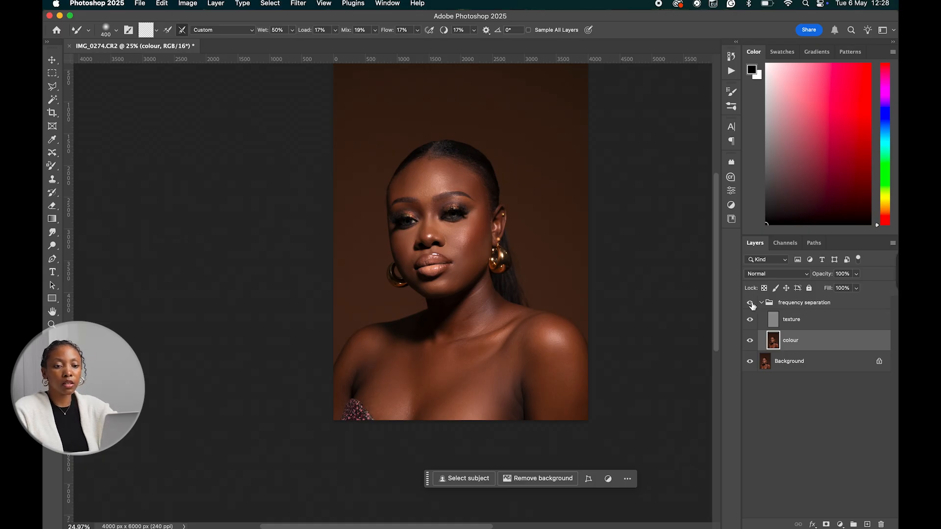
Toggle the frequency separation group's visibility repeatedly to compare the blended chest and shoulders with the original
left_click(749, 303)
left_click(750, 304)
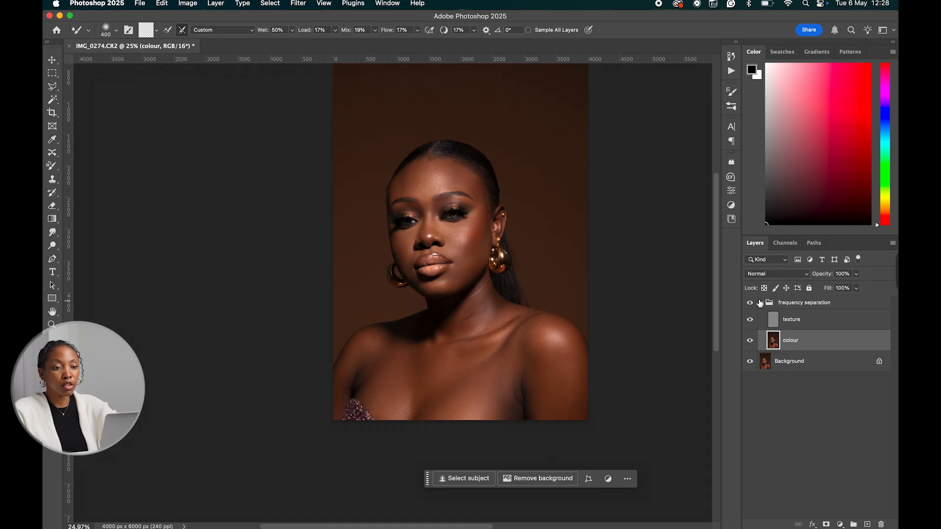
left_click(750, 303)
left_click(750, 304)
left_click(750, 304)
left_click(750, 304)
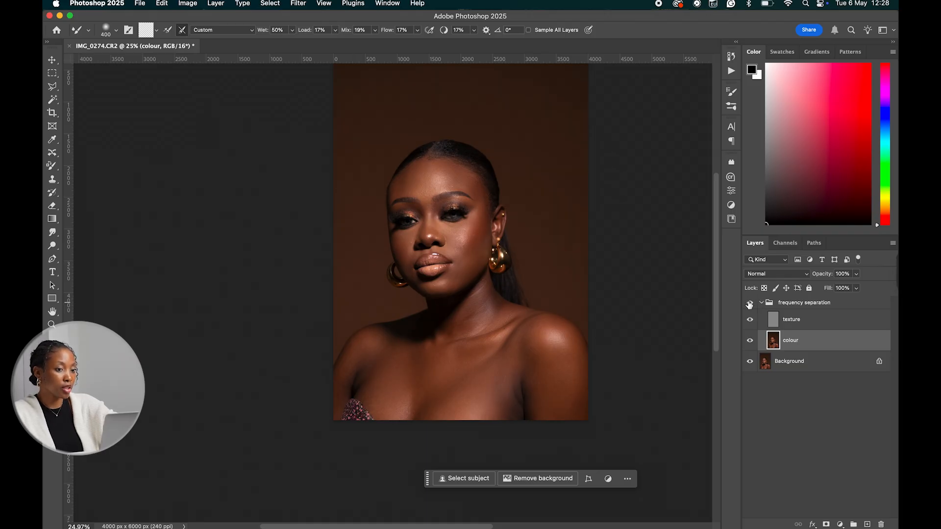
Blend the colour transitions around the nose bridge and inner eye corners with a Mixer Brush of 150 to 175 px
scroll(456, 331, "up", 5)
scroll(479, 315, "down", 5)
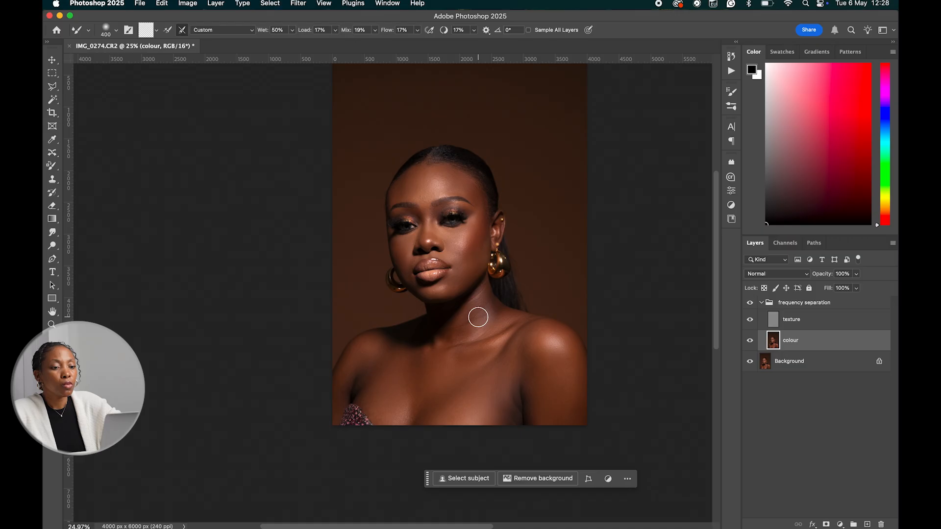
scroll(478, 316, "up", 6)
scroll(478, 319, "up", 3)
scroll(478, 318, "right", 2)
key("bracketleft")
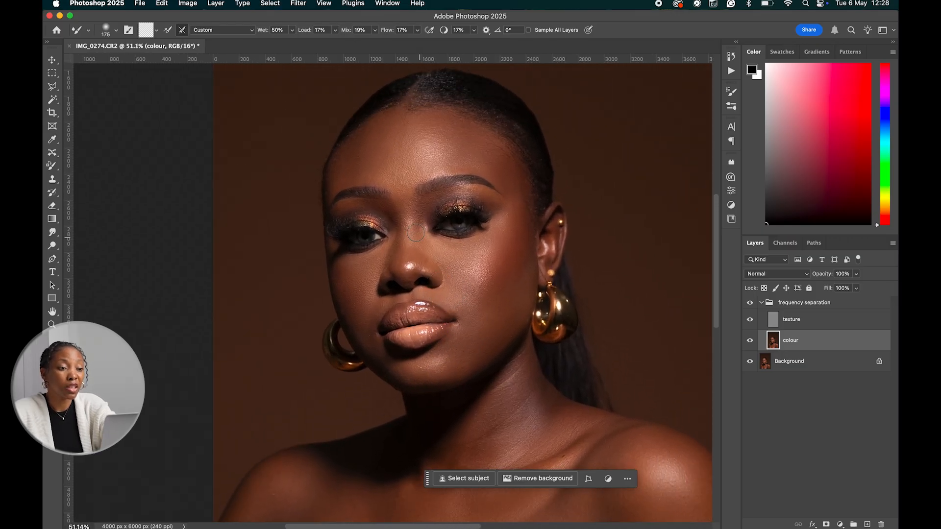
key("bracketright")
key("bracketright")
key("bracketright")
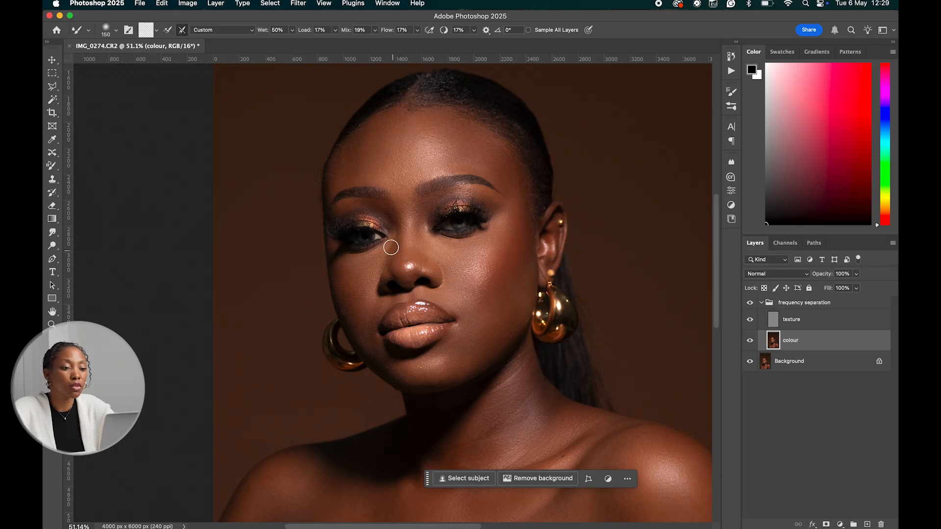
Smooth the tones along the nose and the cheek below the eye with the Mixer Brush at 90 to 100 px
key("p")
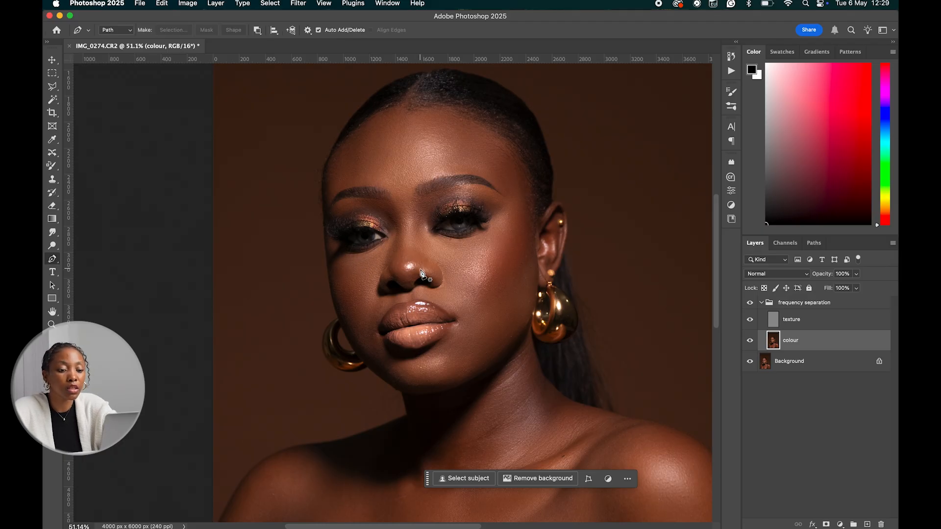
key("b")
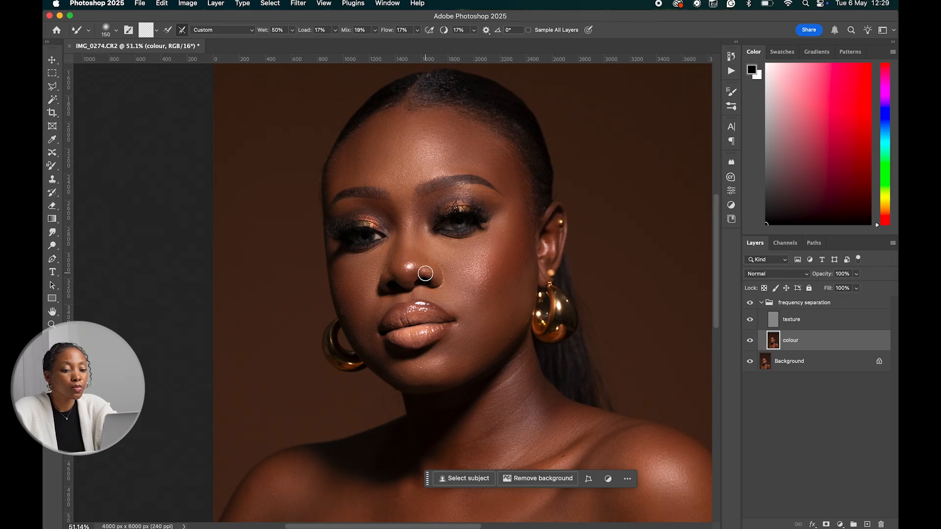
key("bracketleft")
key("bracketleft")
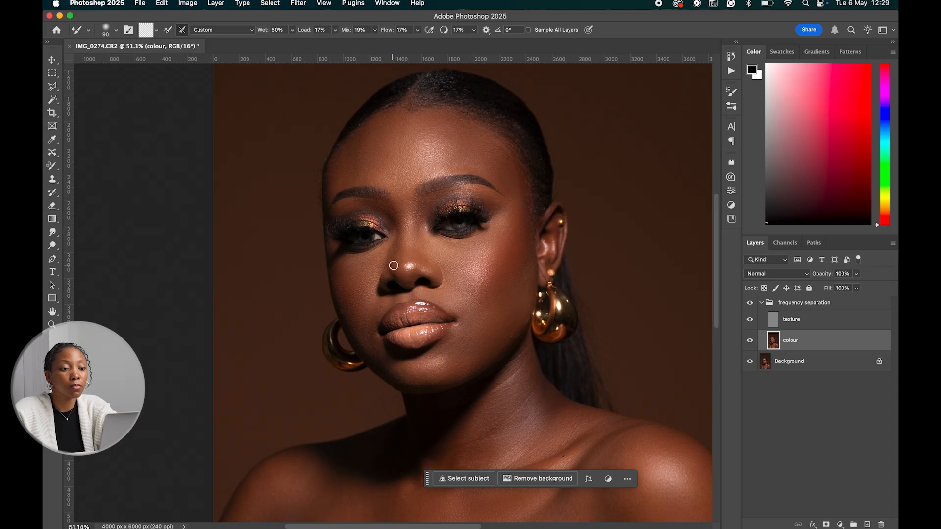
key("bracketright")
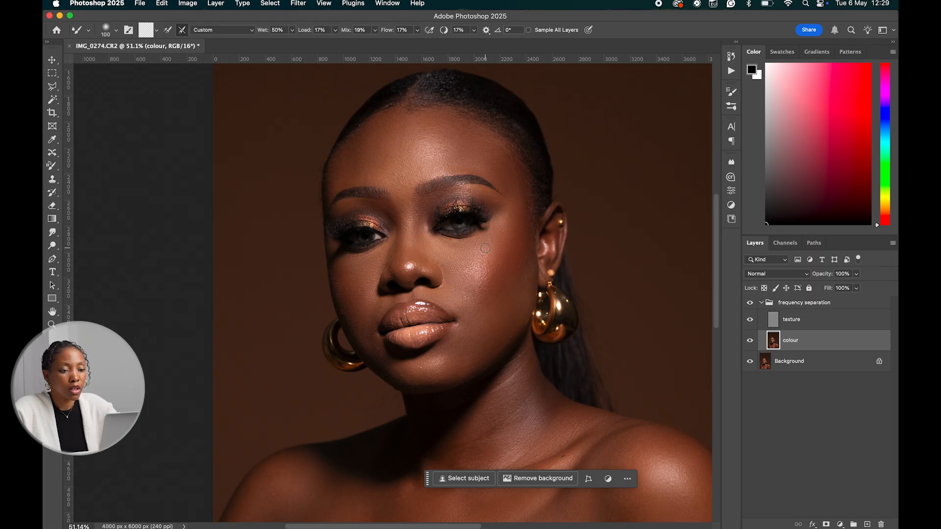
scroll(485, 248, "down", 2)
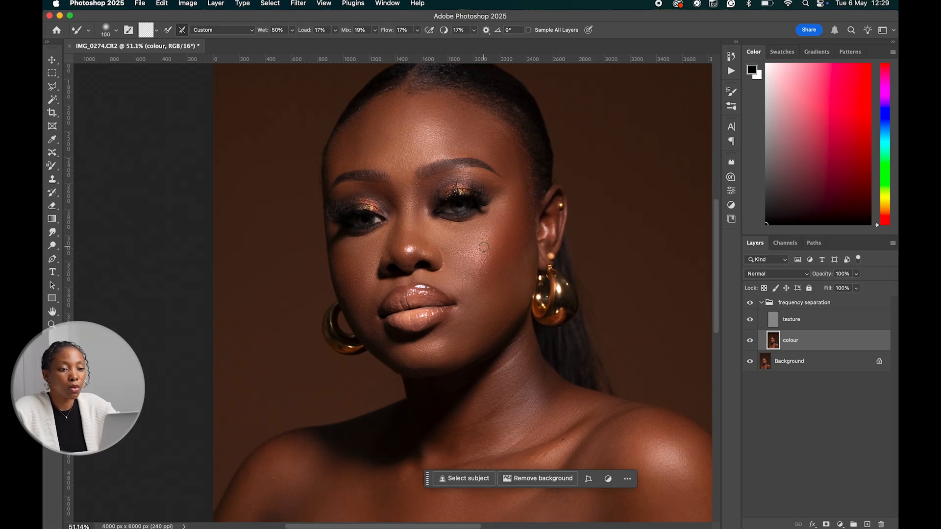
On the texture layer, clean up the skin texture beneath the eye nearer the visible ear using a 25 px Clone Stamp
left_click(793, 319)
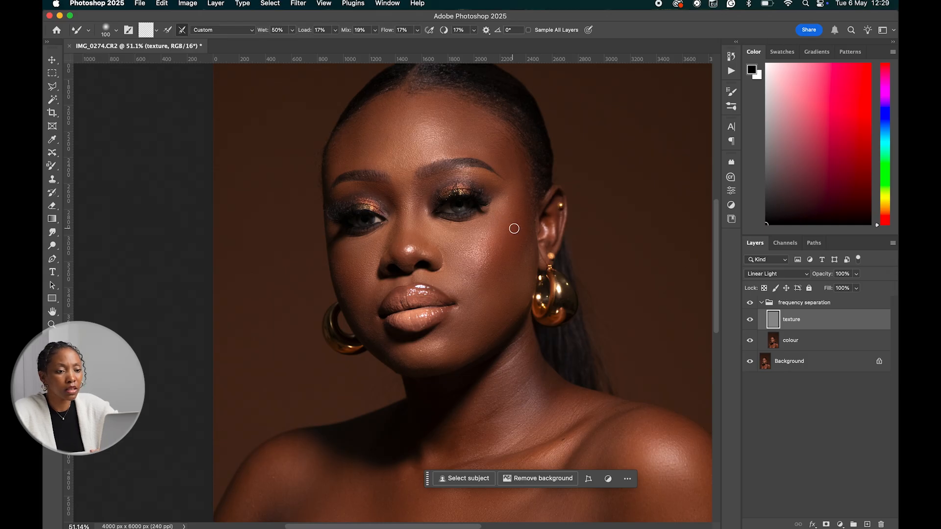
scroll(528, 217, "up", 5)
scroll(529, 218, "up", 4)
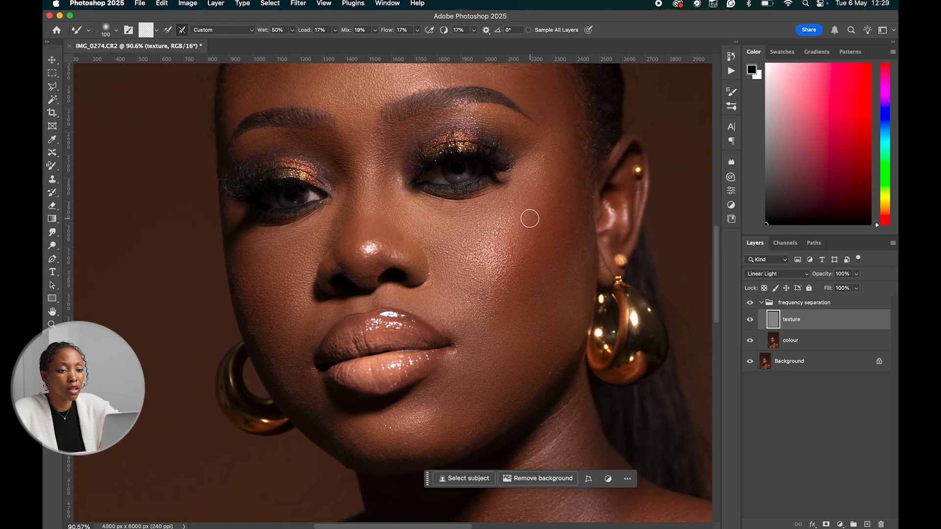
scroll(529, 218, "up", 3)
scroll(539, 196, "right", 2)
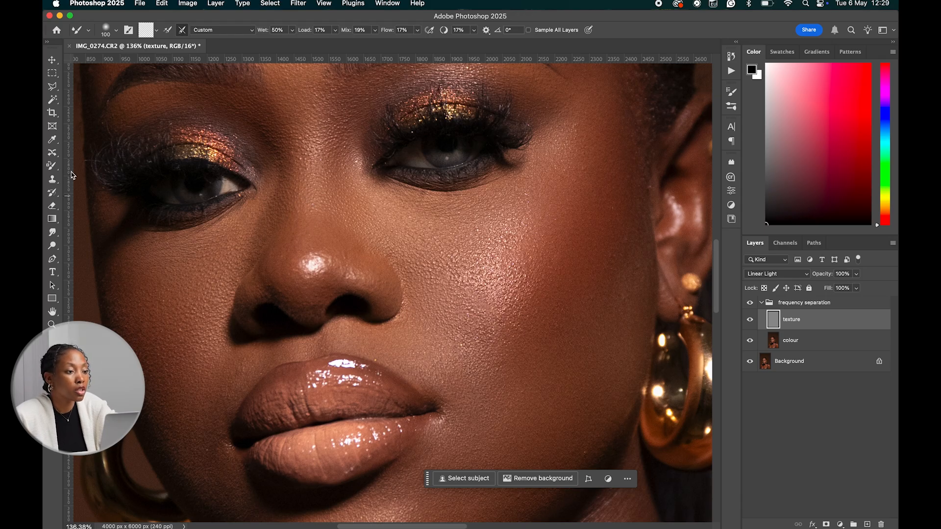
key("s")
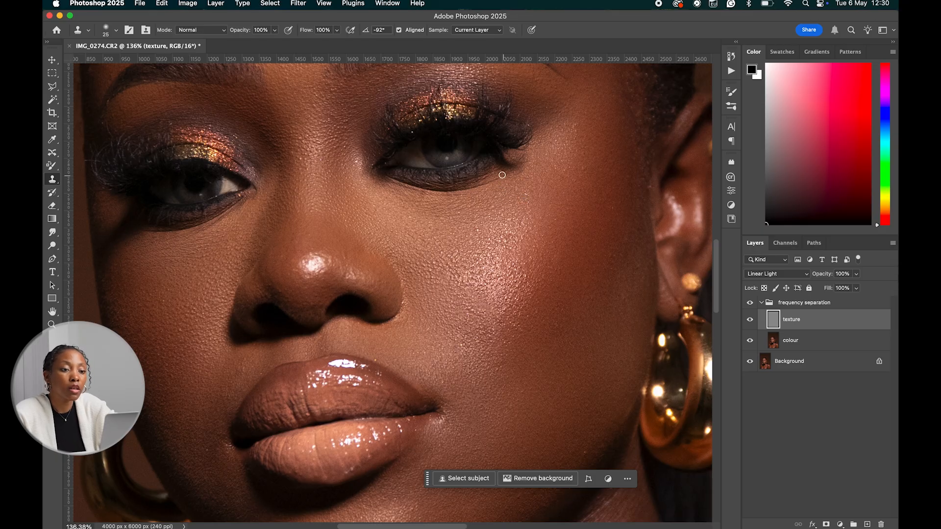
mouse_move(496, 183)
left_mouse_down()
mouse_move(433, 193)
mouse_move(445, 195)
left_mouse_up()
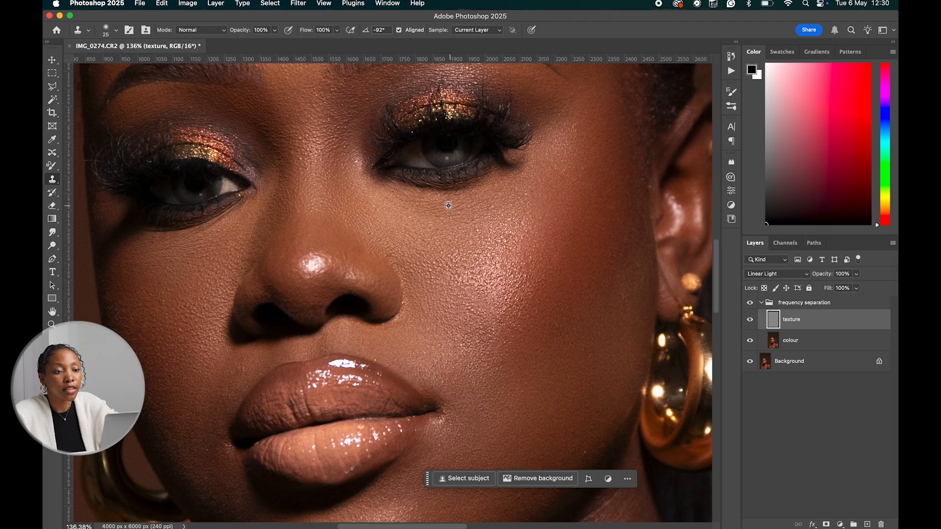
Sample cleaner skin nearby and clone it over the remaining under-eye lines and upper-cheek marks on the texture layer
left_click(417, 195, "alt")
left_click_drag(426, 188, 434, 188)
left_click(436, 200, "alt")
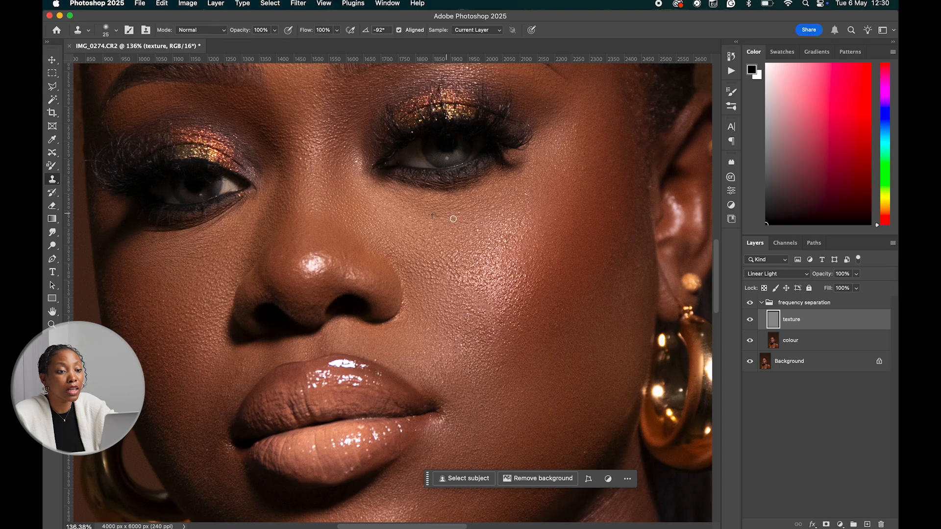
left_click_drag(456, 219, 460, 225)
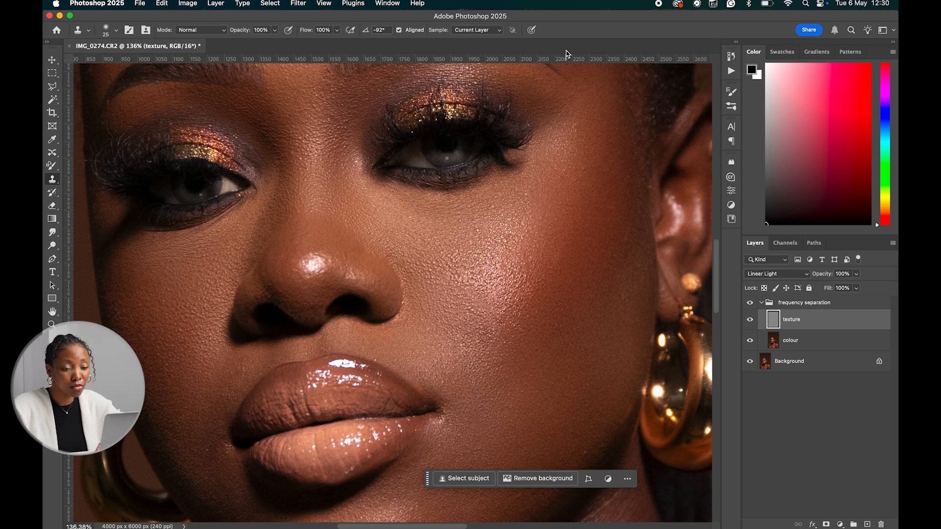
scroll(451, 270, "left", 5)
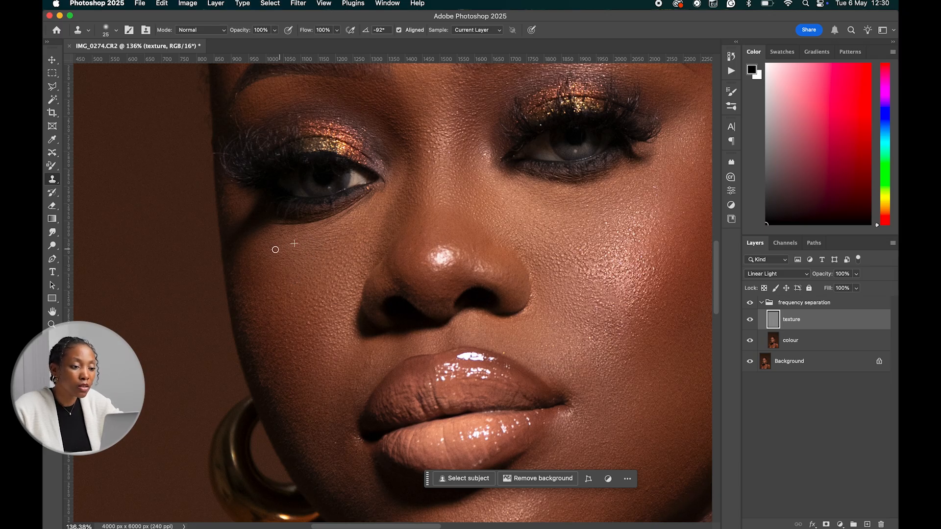
Clone cleaner nearby skin over the under-eye lines beneath the eye farther from the visible ear on the texture layer
left_click(301, 240, "alt")
mouse_move(279, 242)
left_mouse_down()
mouse_move(300, 242)
mouse_move(301, 226)
mouse_move(311, 226)
mouse_move(295, 251)
mouse_move(274, 239)
mouse_move(344, 227)
mouse_move(331, 225)
mouse_move(355, 214)
mouse_move(344, 227)
mouse_move(324, 232)
mouse_move(366, 199)
mouse_move(313, 231)
mouse_move(272, 227)
mouse_move(329, 216)
left_mouse_up()
left_click(299, 242, "alt")
left_click(278, 245, "alt")
left_click(339, 227, "alt")
left_click(335, 228, "alt")
left_click(320, 229, "alt")
left_click(257, 234, "alt")
left_click(293, 232, "alt")
left_click(313, 231, "alt")
left_click(322, 231, "alt")
left_click(322, 223)
left_click(312, 234, "alt")
left_click(324, 231, "alt")
left_click(345, 217, "alt")
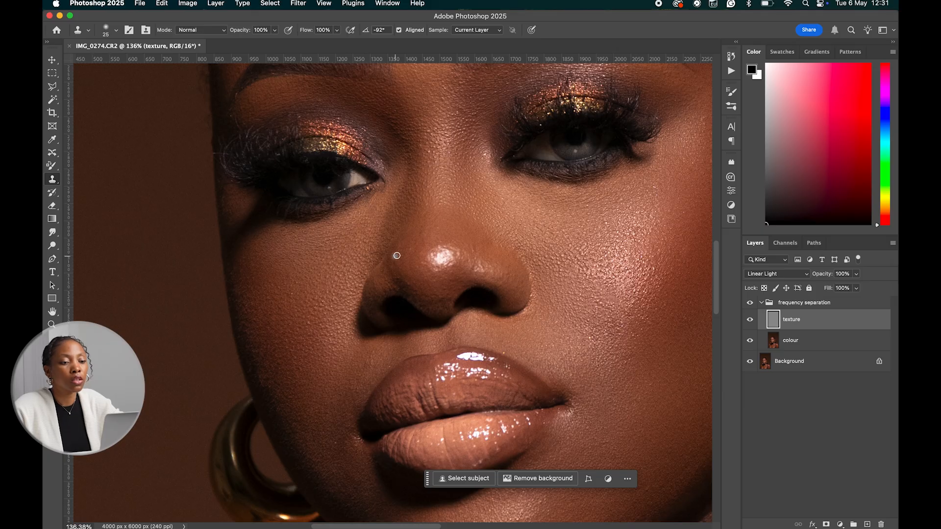
Compare the portrait before and after retouching by toggling the frequency separation group's visibility
scroll(404, 248, "down", 2)
scroll(435, 231, "down", 6)
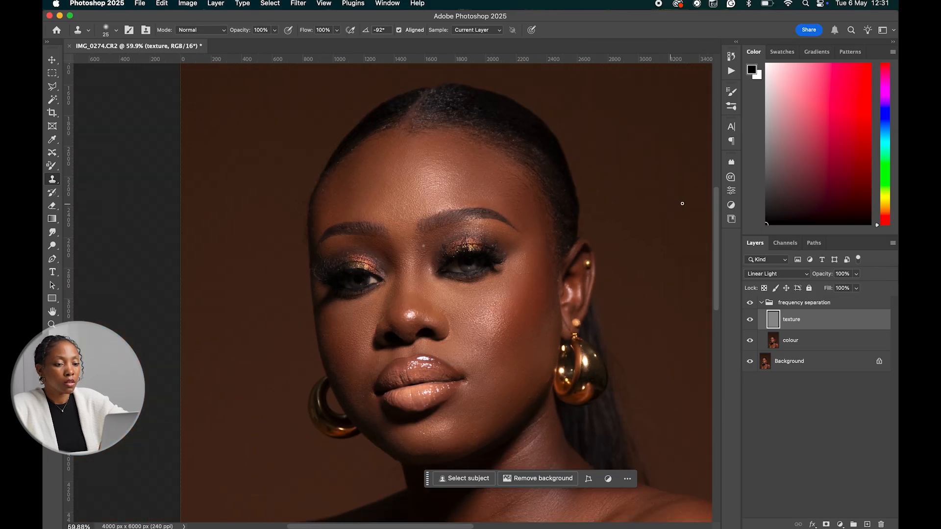
scroll(392, 294, "up", 2)
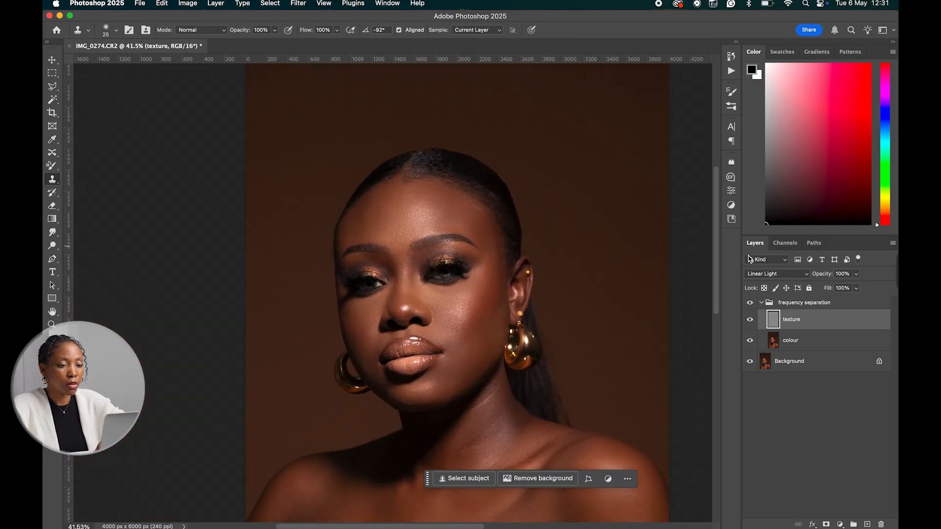
left_click(750, 303)
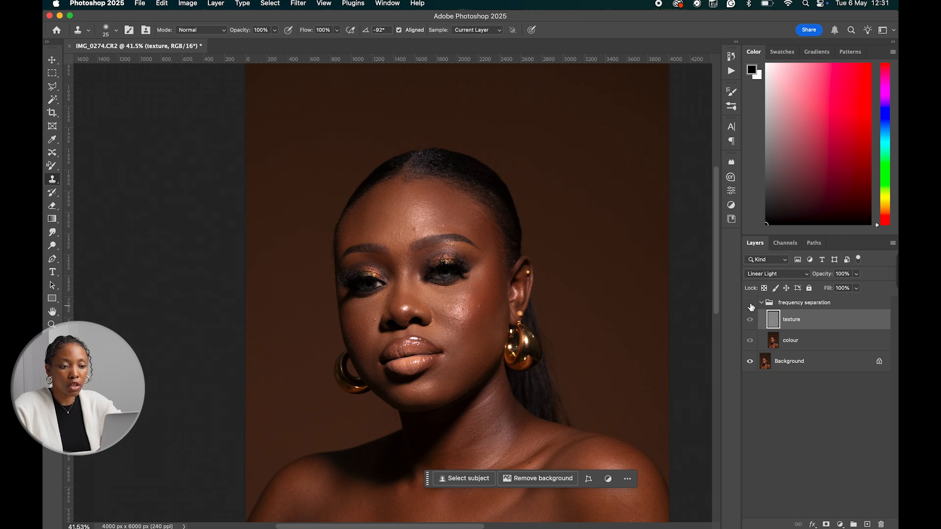
left_click(750, 304)
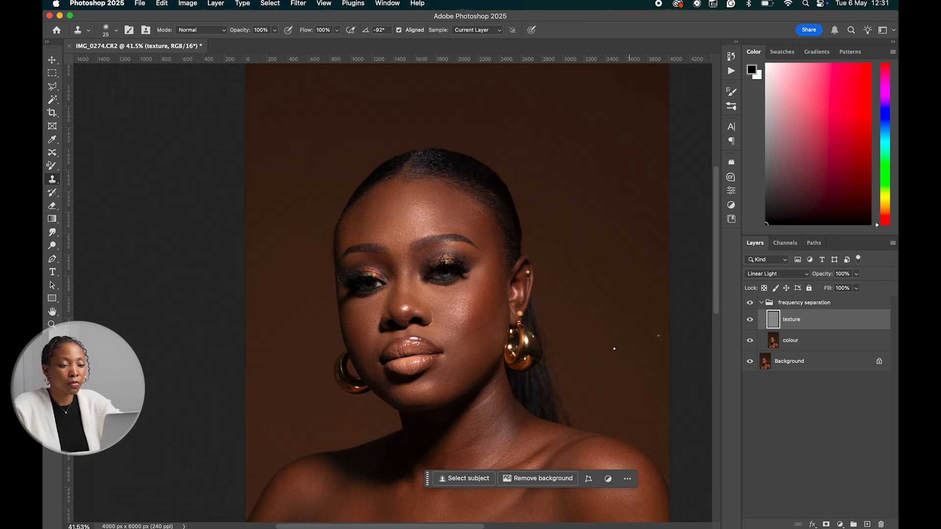
scroll(613, 348, "down", 3)
scroll(634, 330, "down", 1)
left_click(750, 303)
left_click(750, 304)
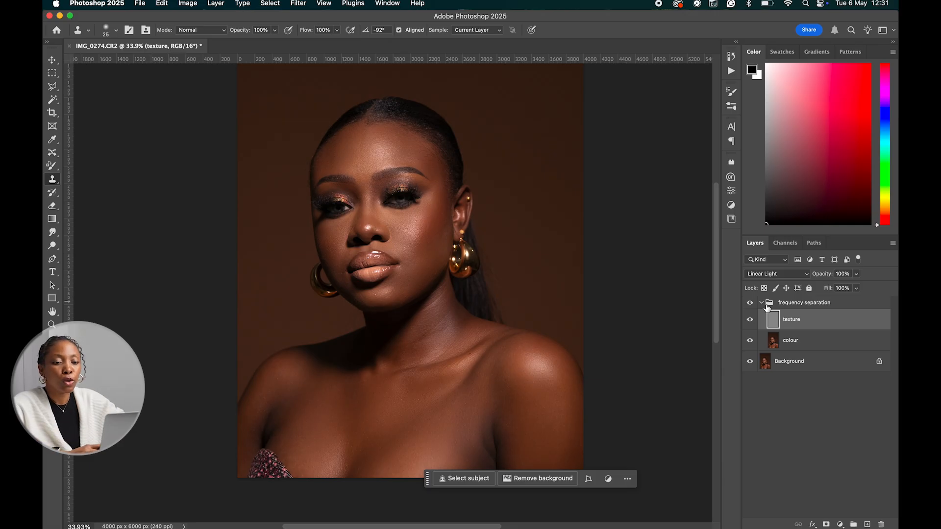
Collapse the frequency separation group and add a new blank layer above it
left_click(762, 303)
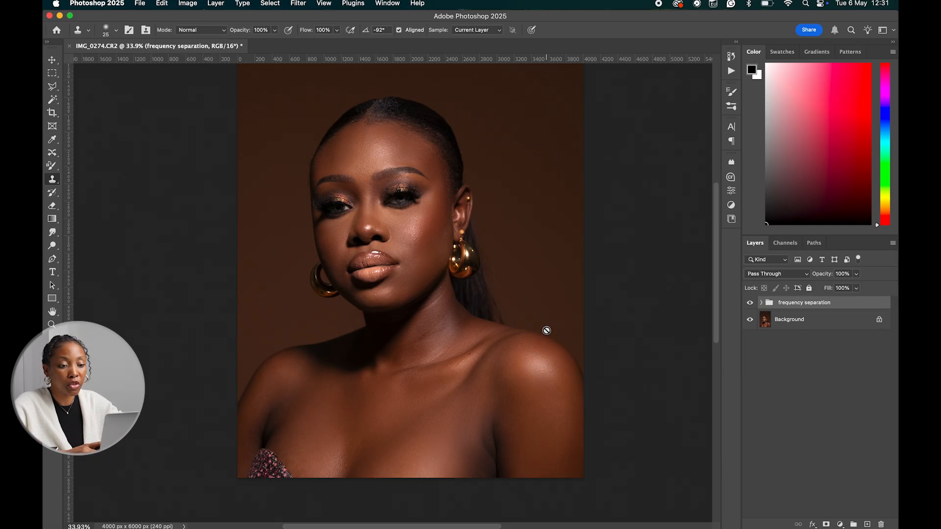
scroll(546, 330, "up", 2)
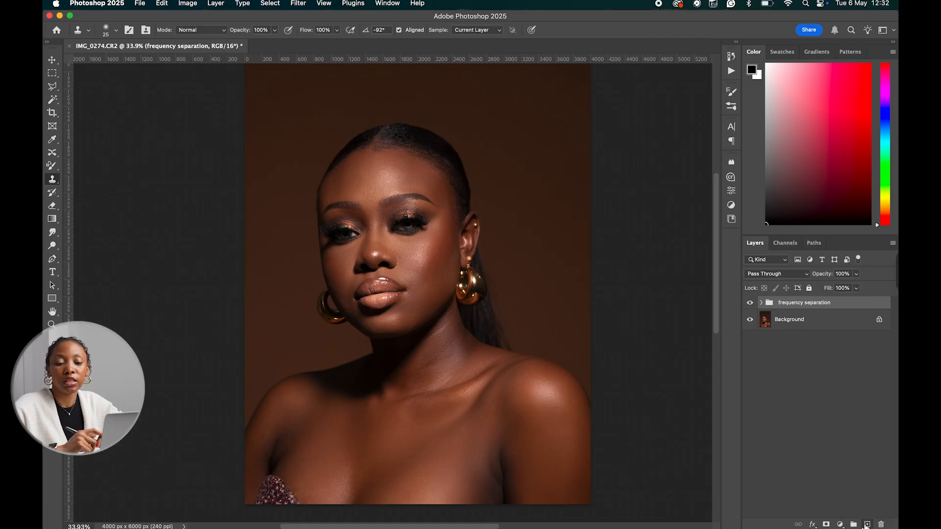
left_click(866, 524)
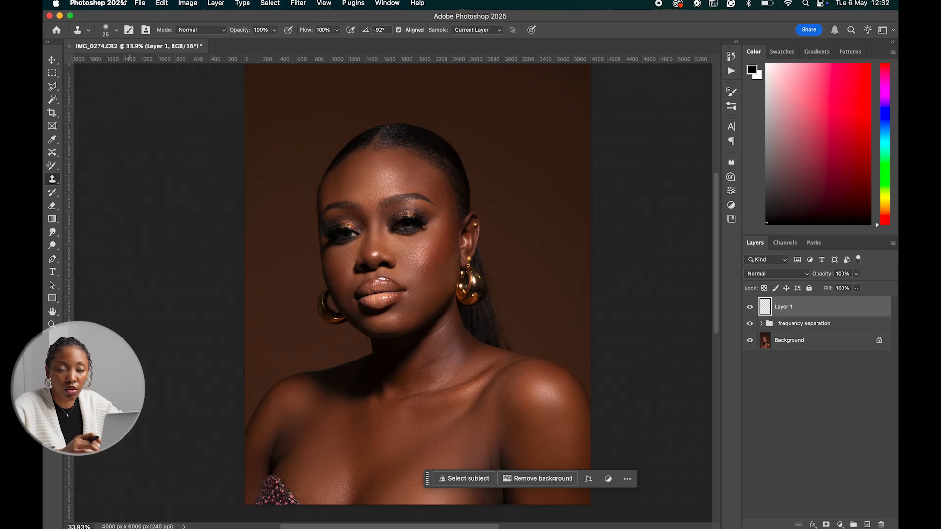
Fill the new blank layer with 50% Gray in Normal mode at 100% opacity
left_click(162, 4)
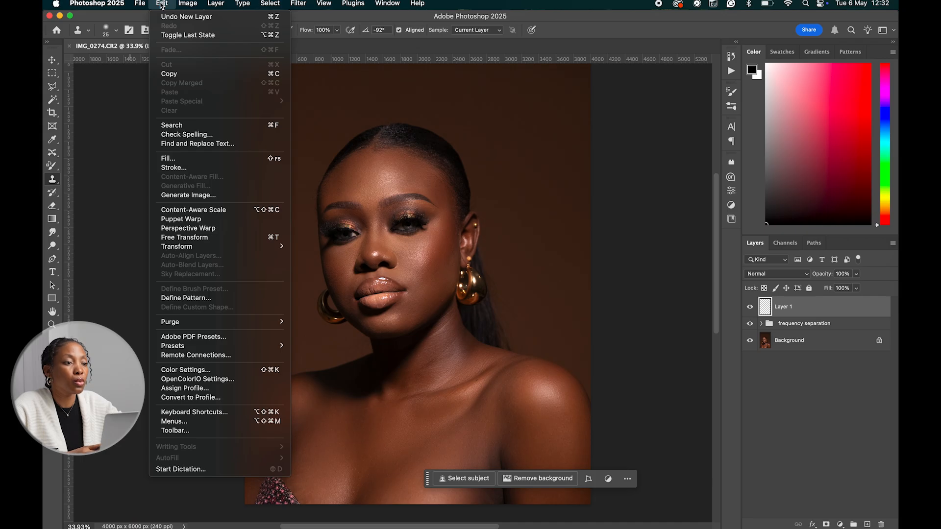
left_click(167, 158)
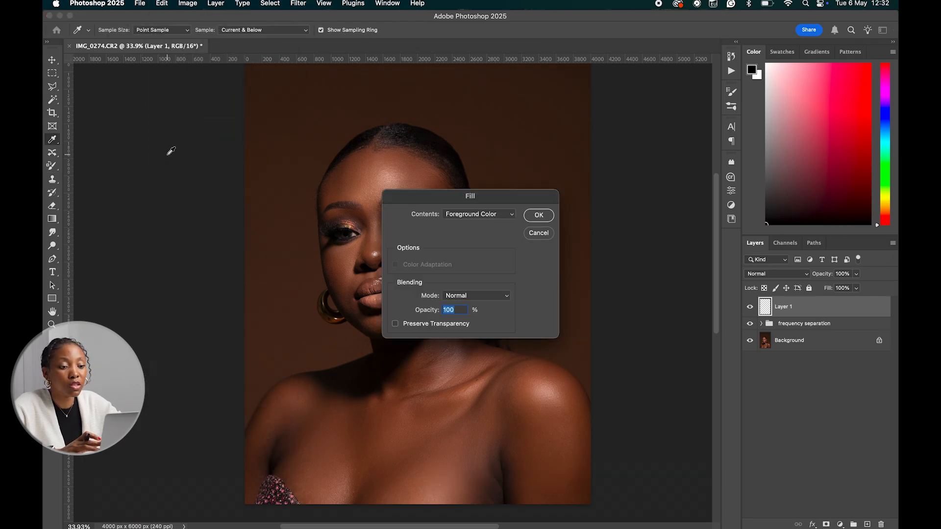
left_click(488, 216)
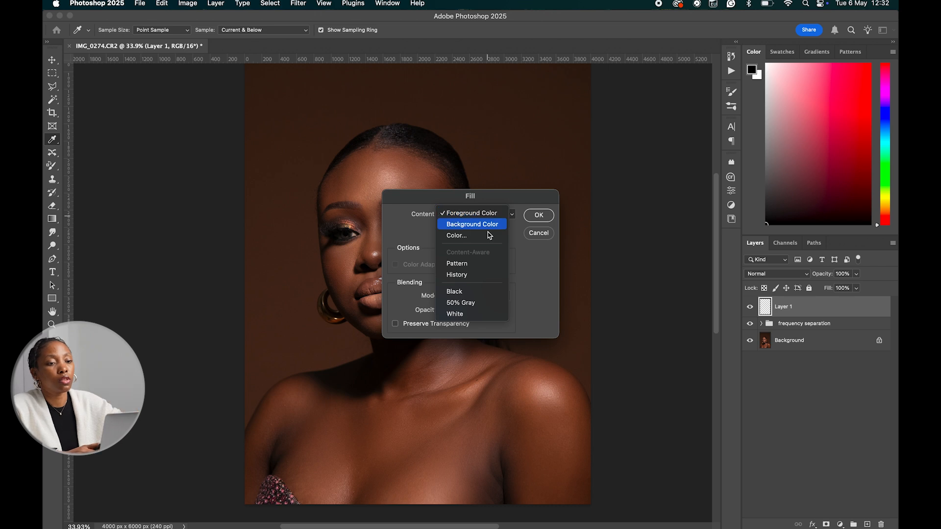
left_click(488, 213)
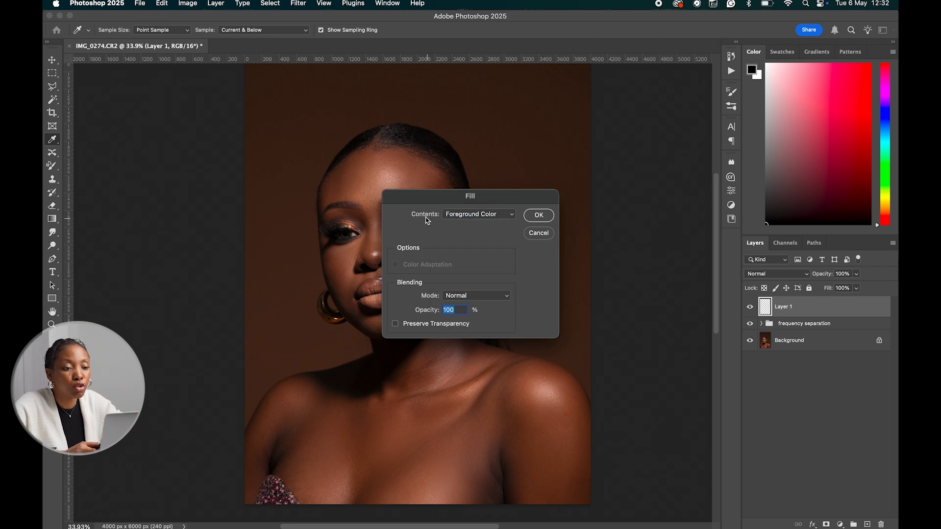
left_click(489, 213)
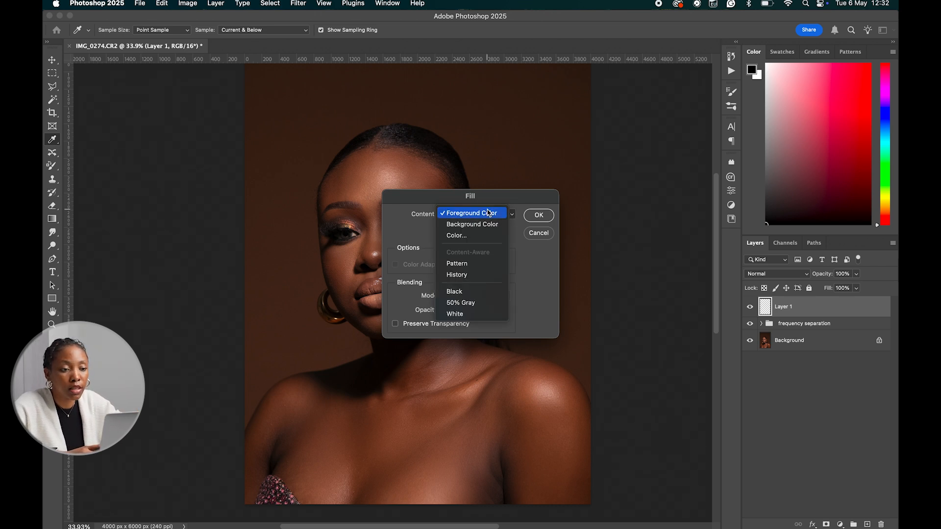
left_click(481, 302)
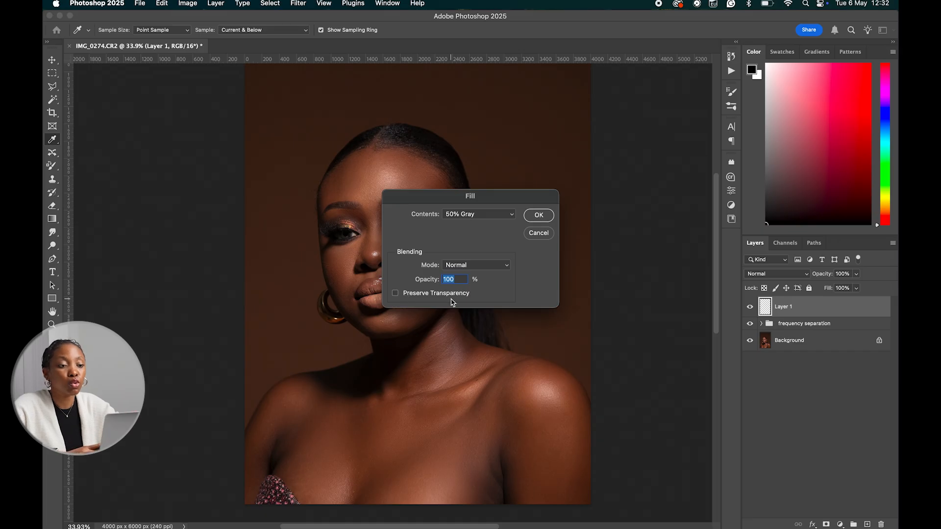
left_click(539, 216)
key("s")
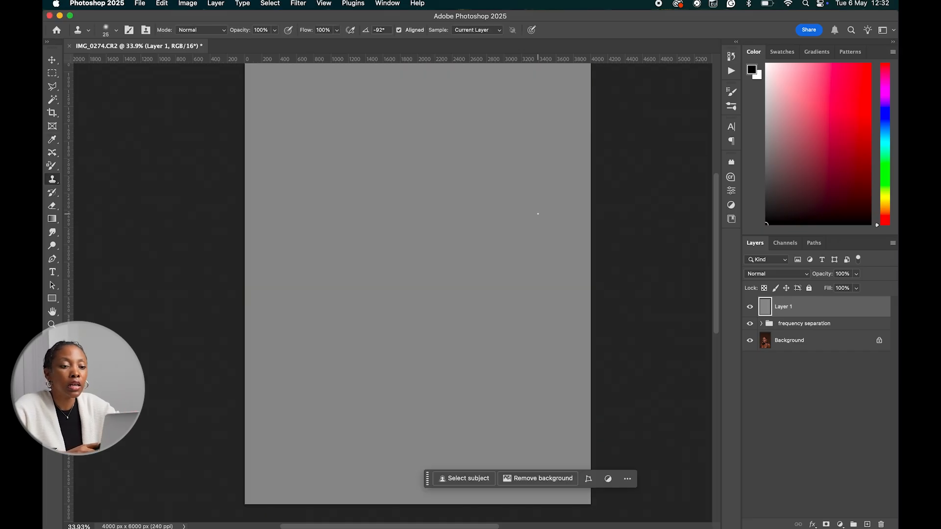
Set the gray-filled layer's blend mode to Soft Light
scroll(538, 214, "down", 2)
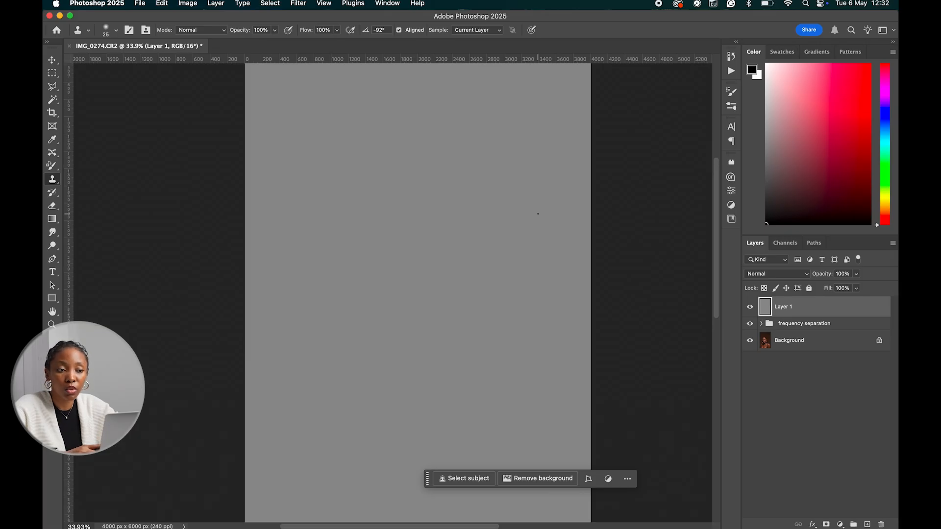
scroll(537, 214, "down", 2)
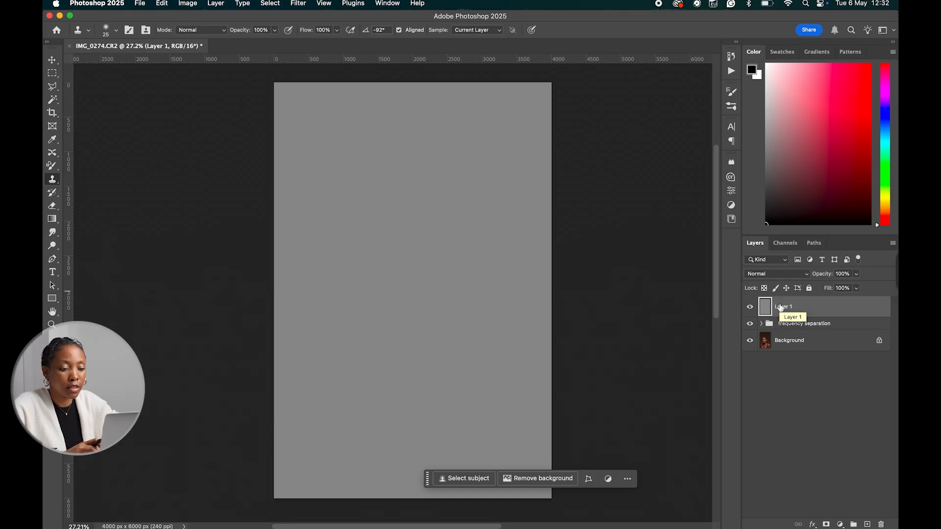
left_click(767, 274)
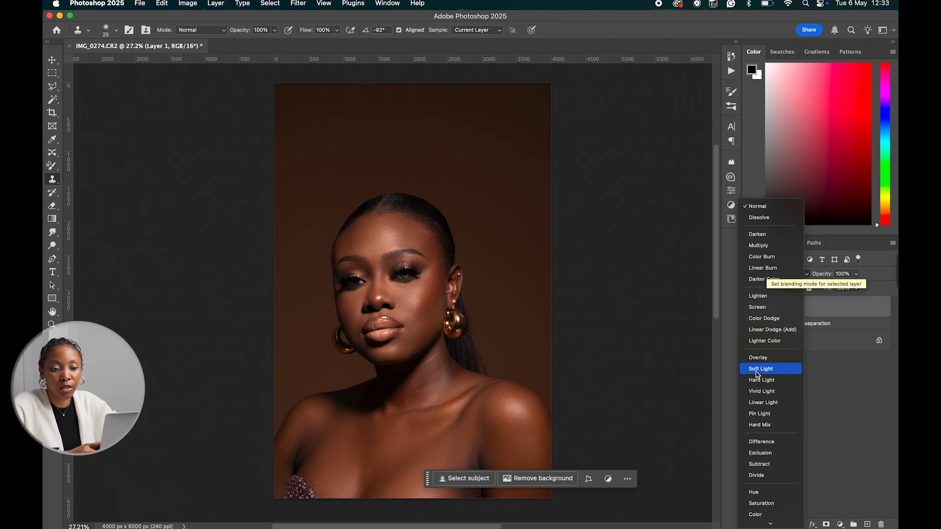
left_click(756, 370)
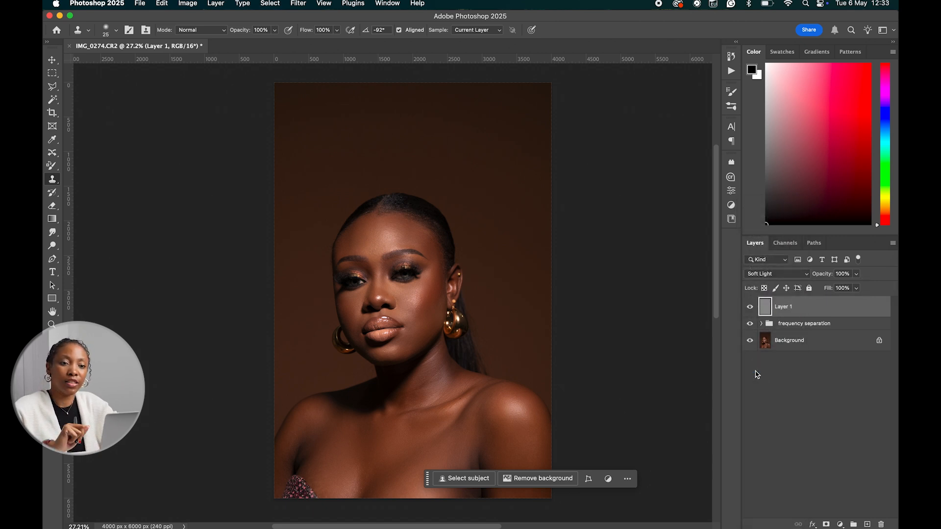
Duplicate the Soft Light gray layer and group both gray layers together
key("super+j")
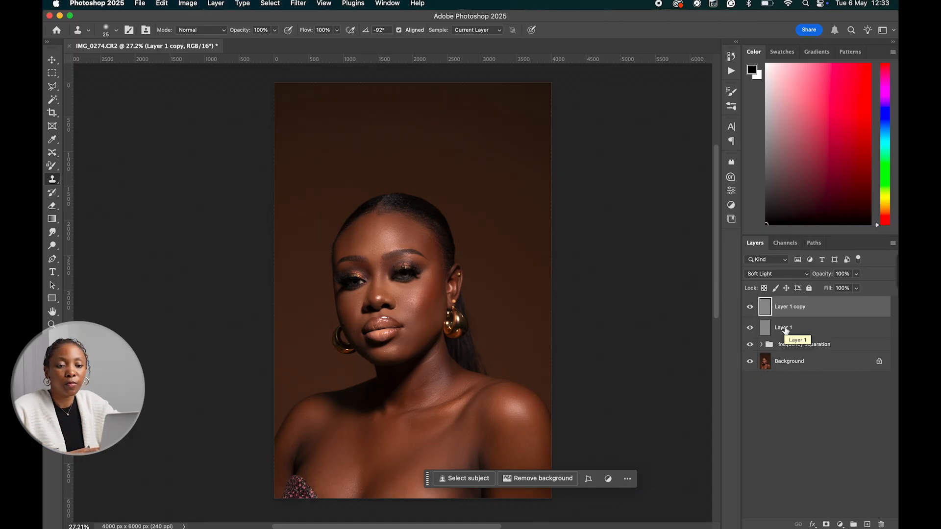
left_click(784, 328, "shift")
key("super+g")
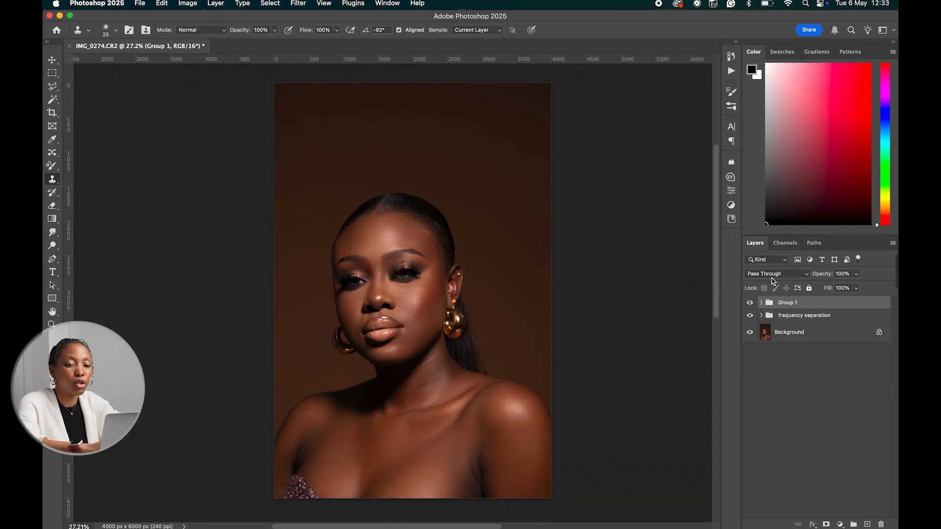
Rename the lower gray layer in the new group "dodge" and the upper one "burn"
left_click(761, 303)
double_click(795, 339)
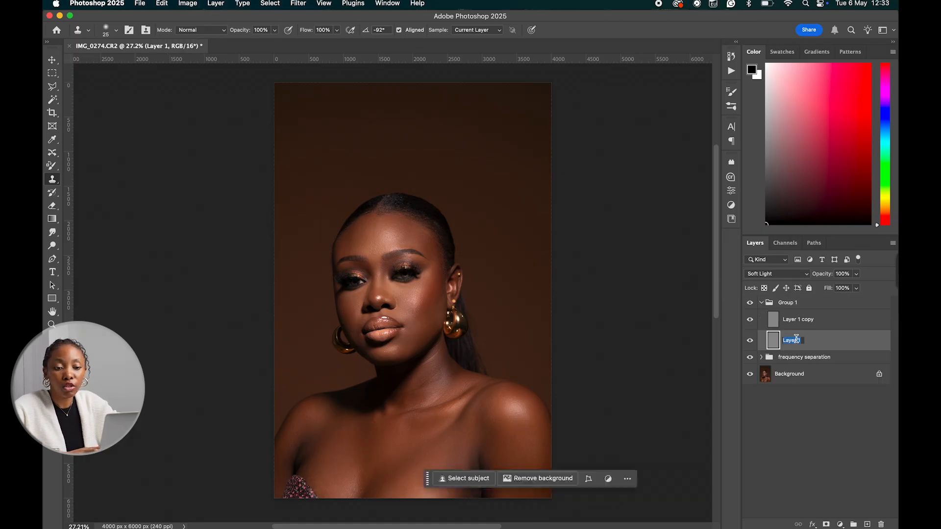
type("dodge")
key("Return")
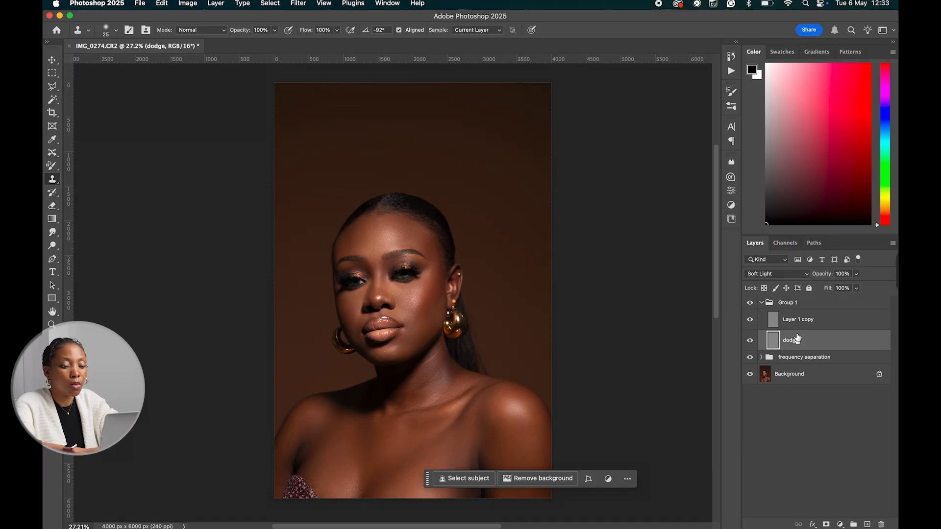
double_click(798, 320)
type("burn")
key("Return")
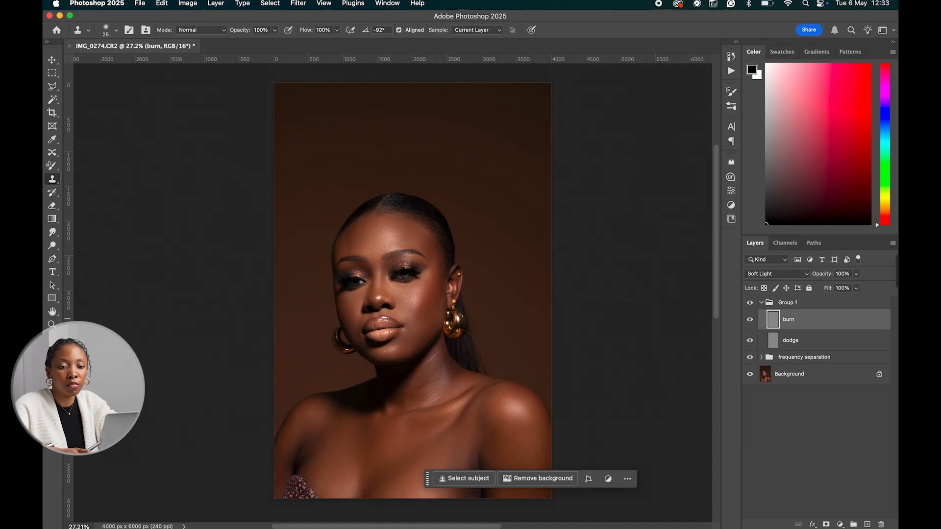
Ready the Dodge tool on the dodge layer with a 500 px brush and the Midtones range
left_click(801, 341)
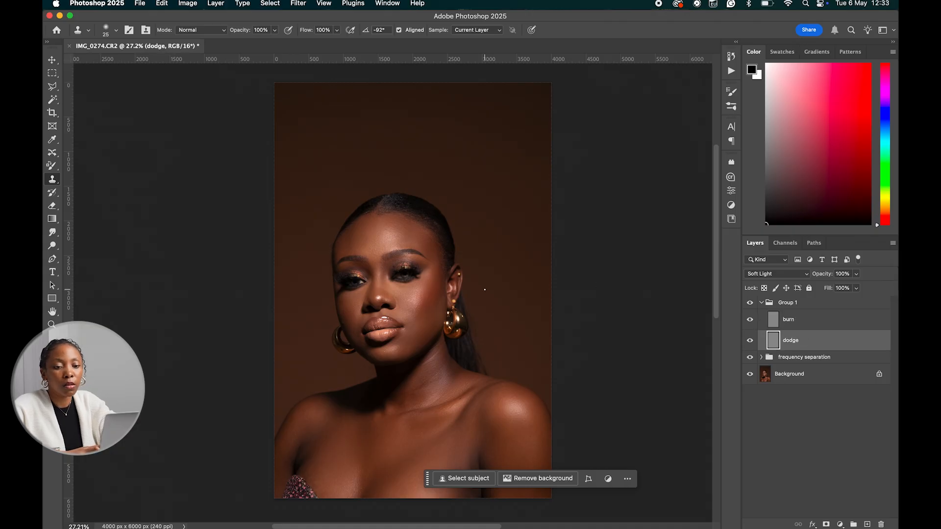
scroll(393, 301, "up", 2)
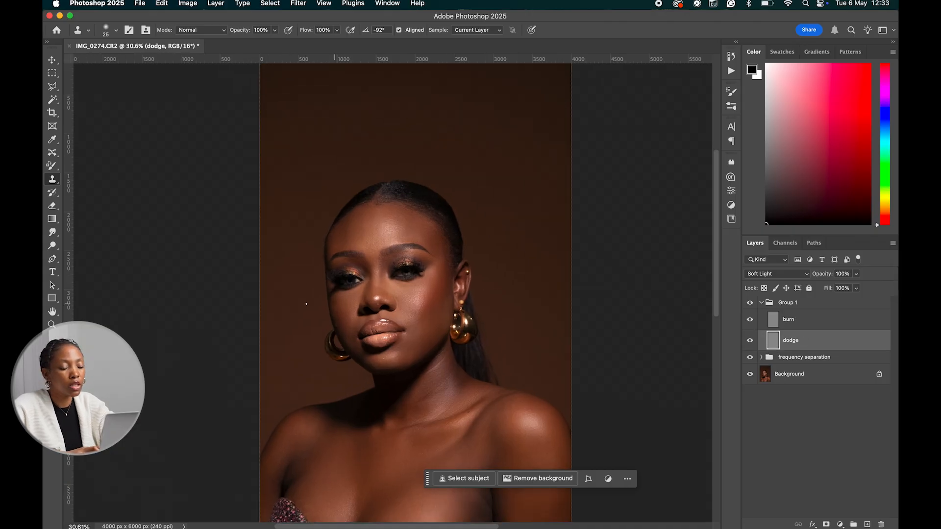
left_click(54, 251)
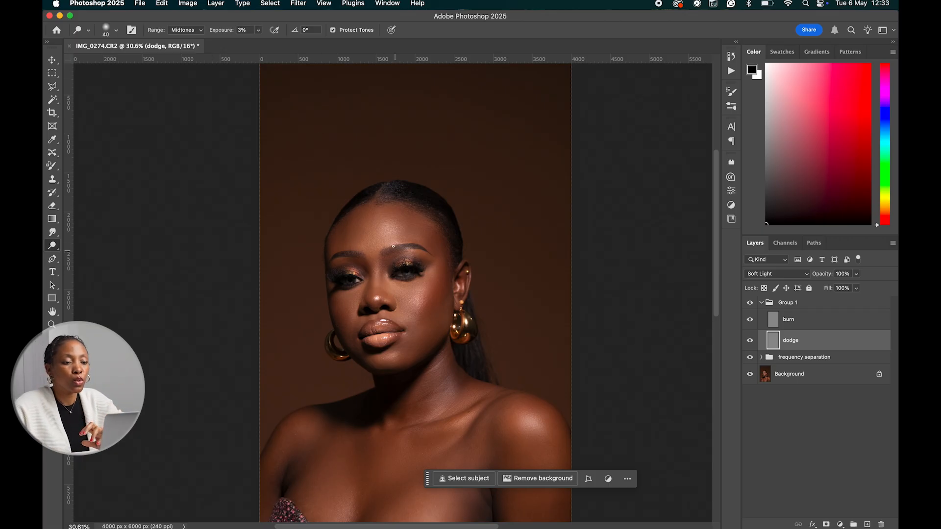
key("bracketright")
key("bracketright")
key("bracketright")
key("bracketright")
key("bracketright")
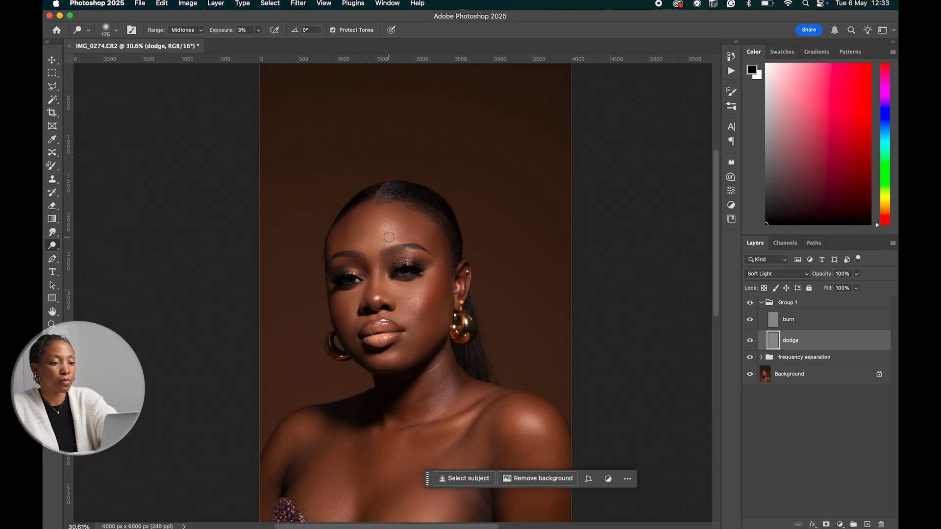
key("bracketright")
key("bracketright")
key("bracketright")
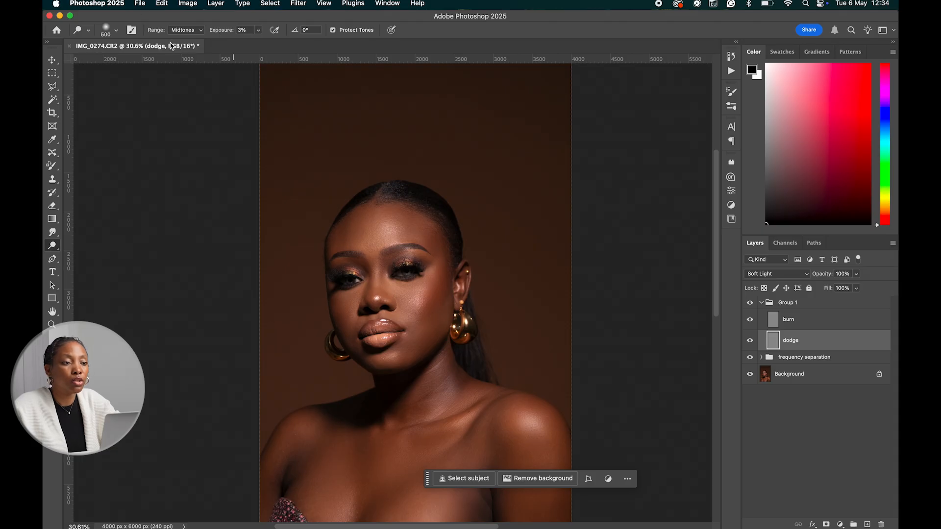
left_click(193, 32)
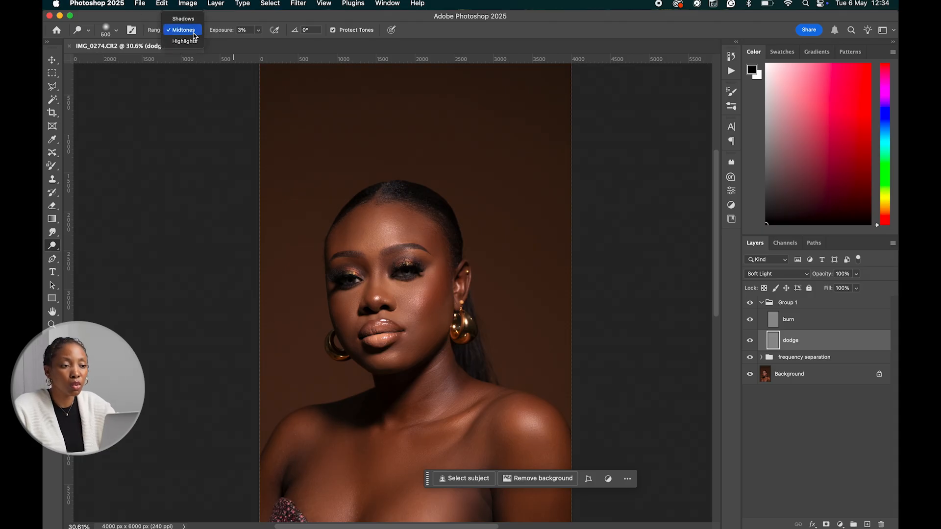
left_click(193, 33)
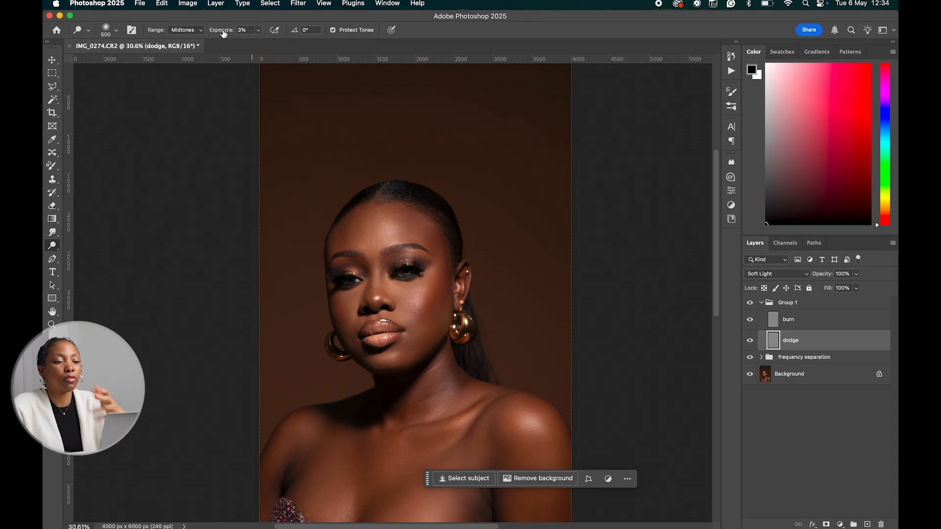
Dodge a diagonal test stroke across the backdrop above the head at 97% exposure, and set the exposure to 98%
left_click_drag(220, 32, 323, 30)
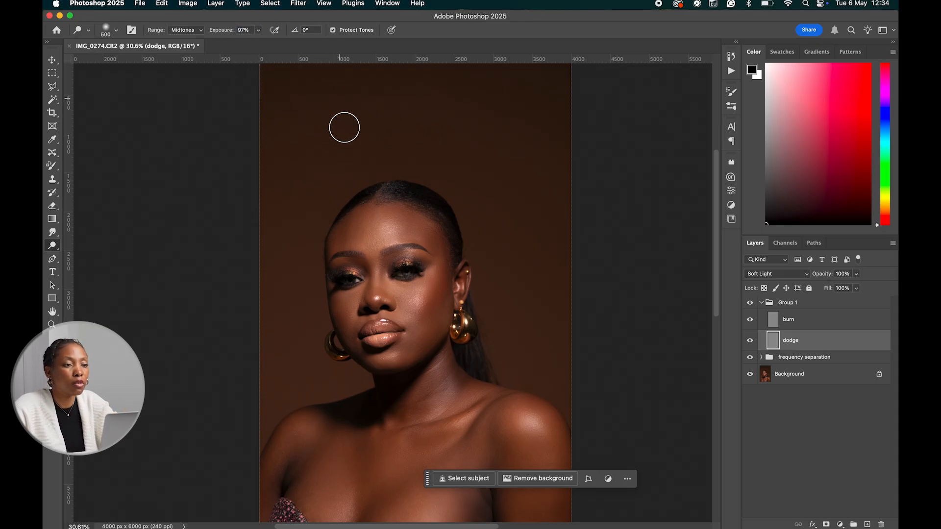
mouse_move(295, 169)
left_mouse_down()
mouse_move(341, 135)
mouse_move(446, 88)
left_mouse_up()
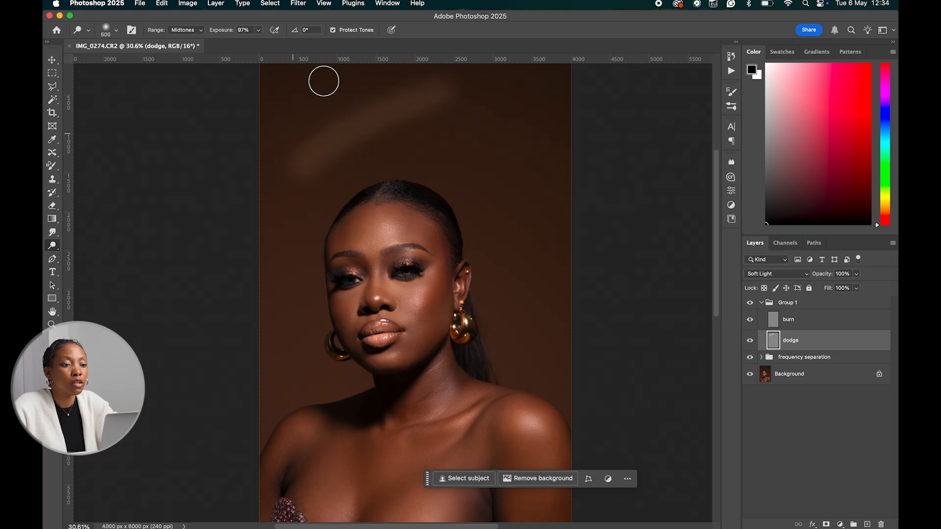
left_click_drag(224, 30, 262, 24)
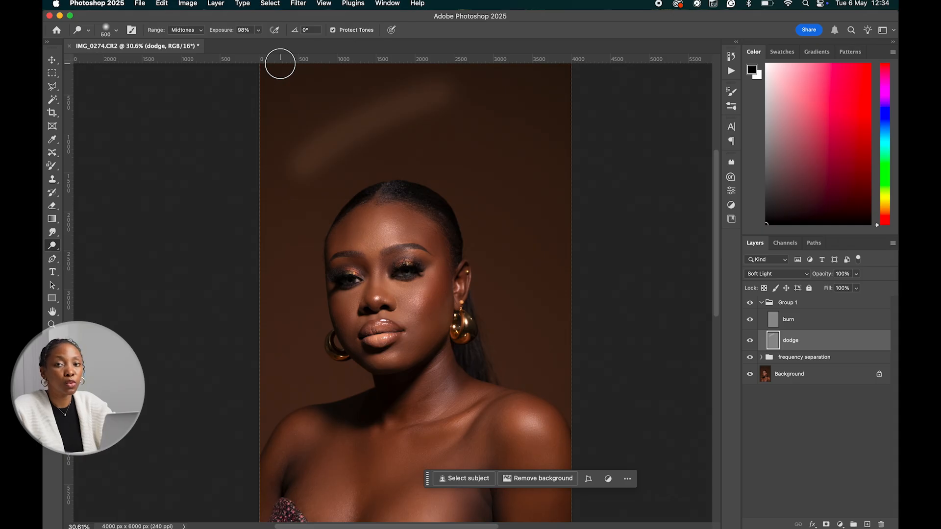
Undo the test dodge stroke on the backdrop and set the Dodge tool's exposure to 3%
key("super+z")
key("super+z")
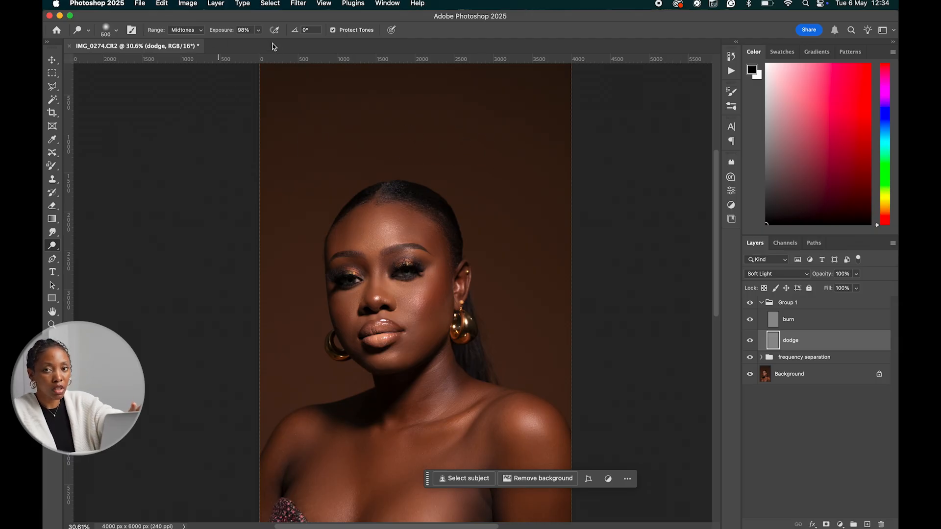
left_click(247, 30)
type("3")
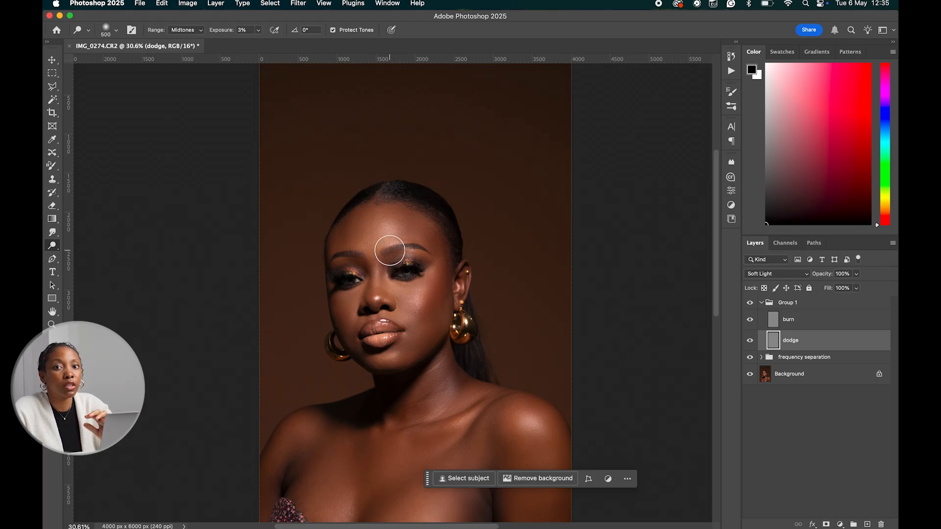
Dodge the forehead highlights with a 300 px brush and compare the portrait with Group 1 hidden and shown
key("bracketleft")
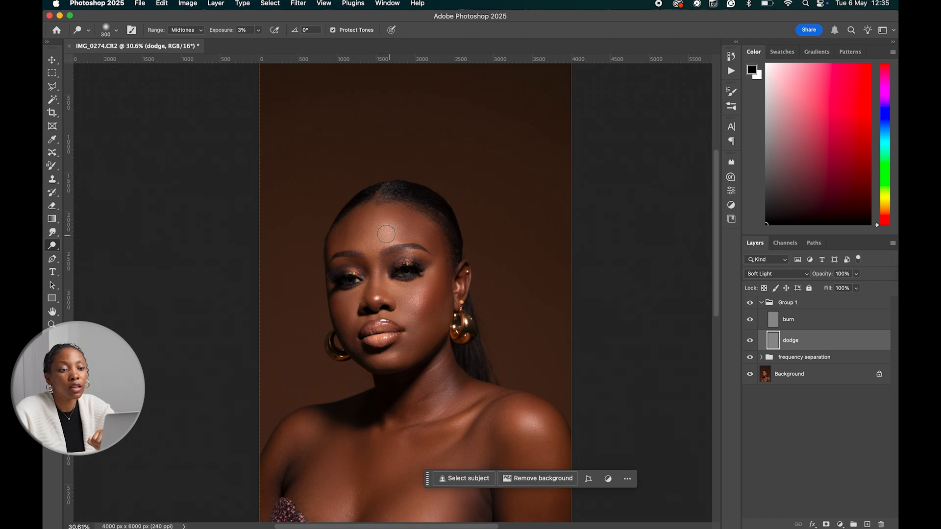
left_click(749, 304)
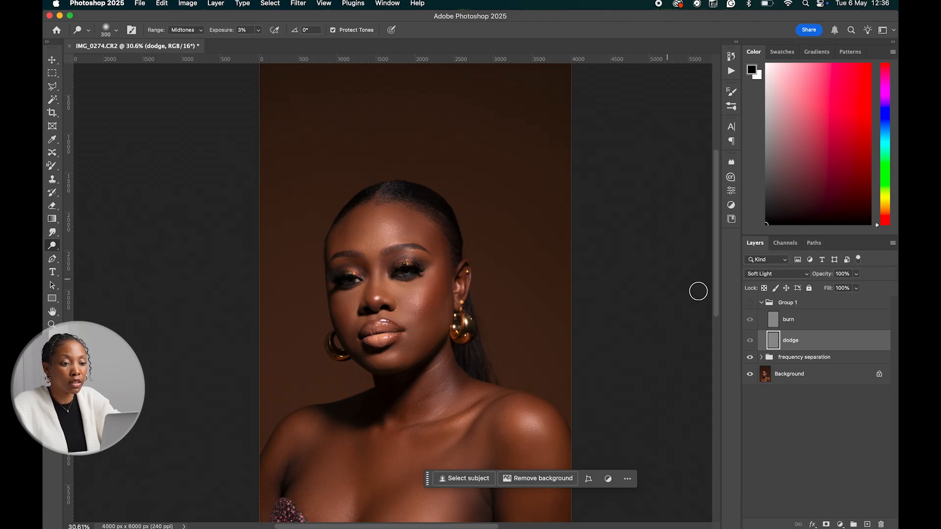
left_click(749, 303)
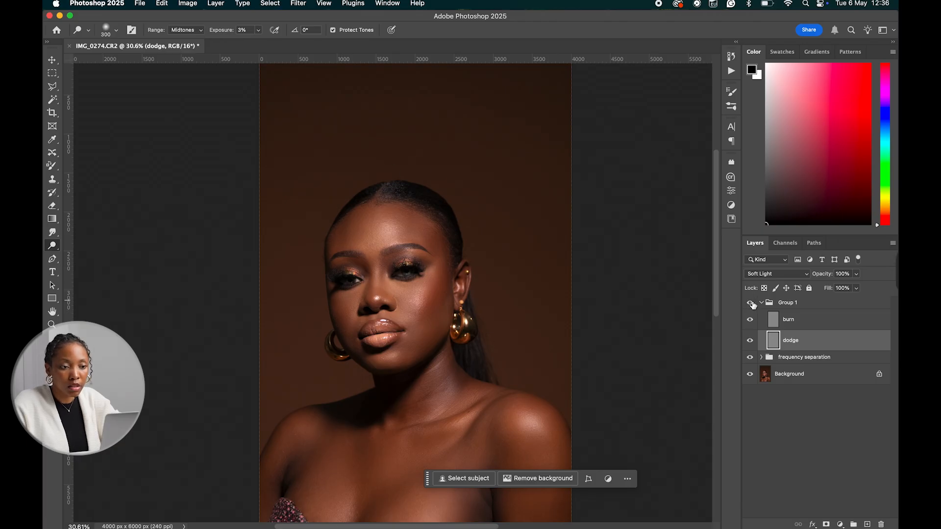
left_click(749, 304)
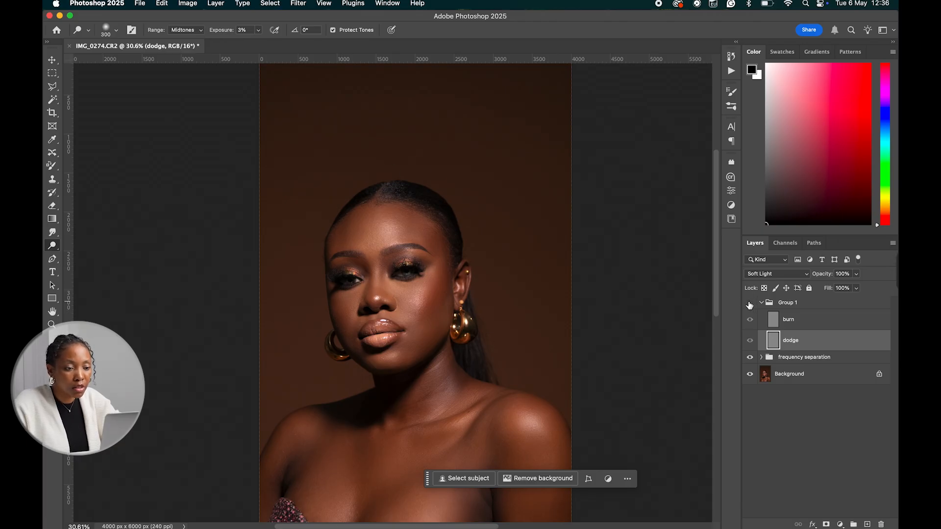
left_click(750, 304)
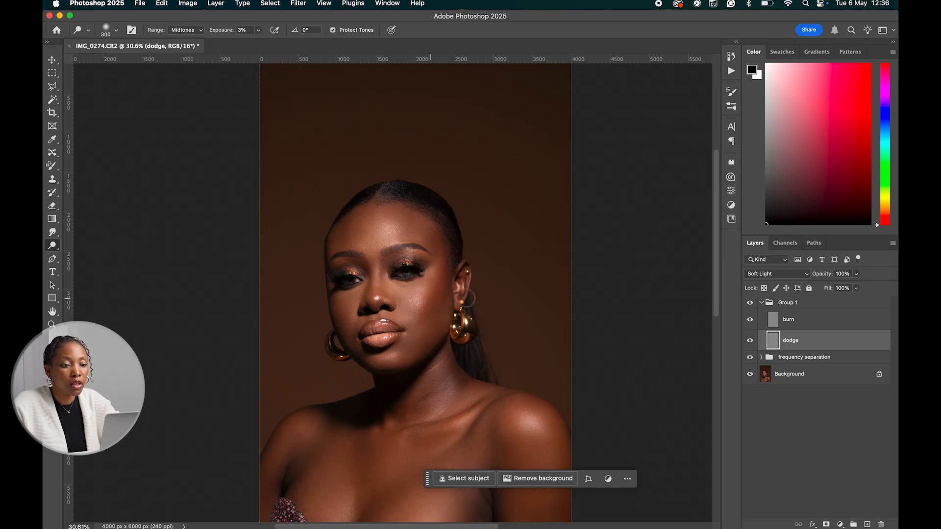
left_click(751, 304)
left_click(751, 304)
left_click(751, 304)
left_click(751, 304)
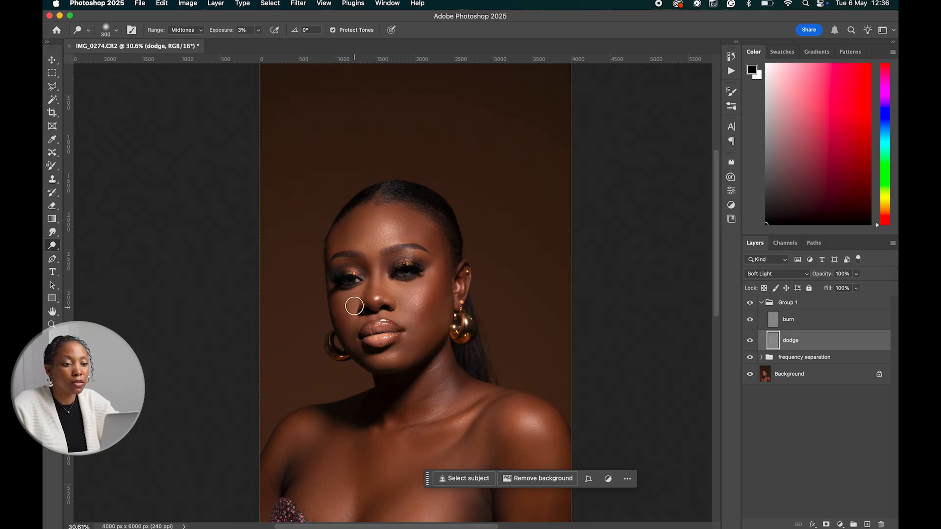
Dodge the face highlights with a 200 px brush and check the effect by hiding and showing Group 1
key("bracketleft")
key("bracketleft")
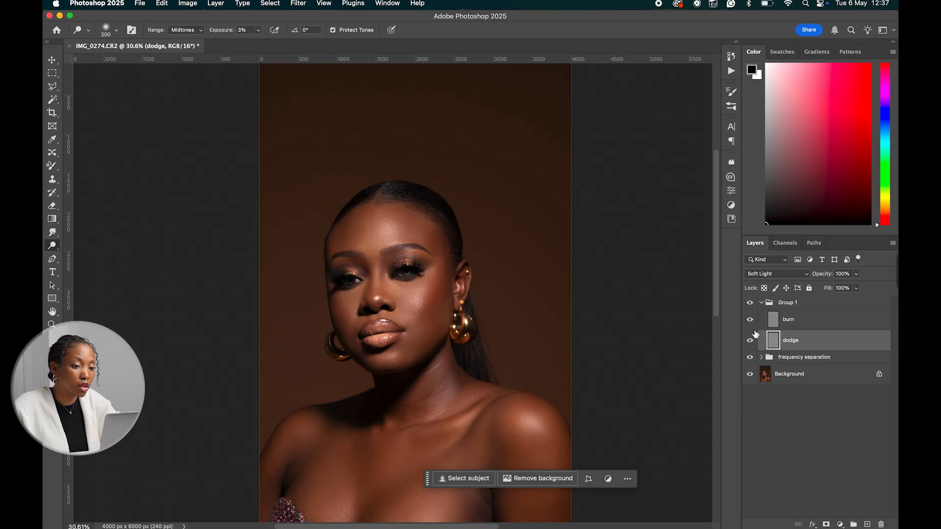
left_click(750, 304)
left_click(750, 303)
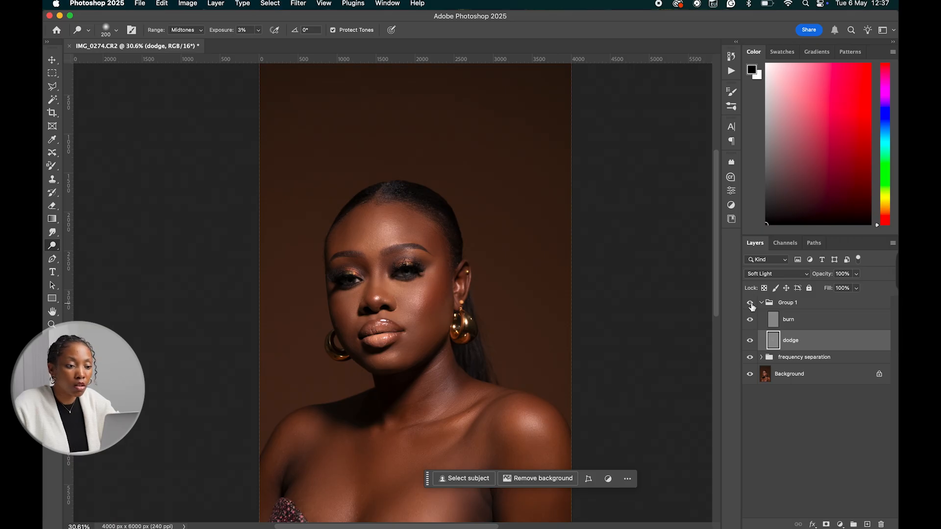
Dodge the area above the upper lip with a 125 px brush and the chin with a 200 to 250 px brush
key("bracketleft")
key("bracketleft")
key("bracketleft")
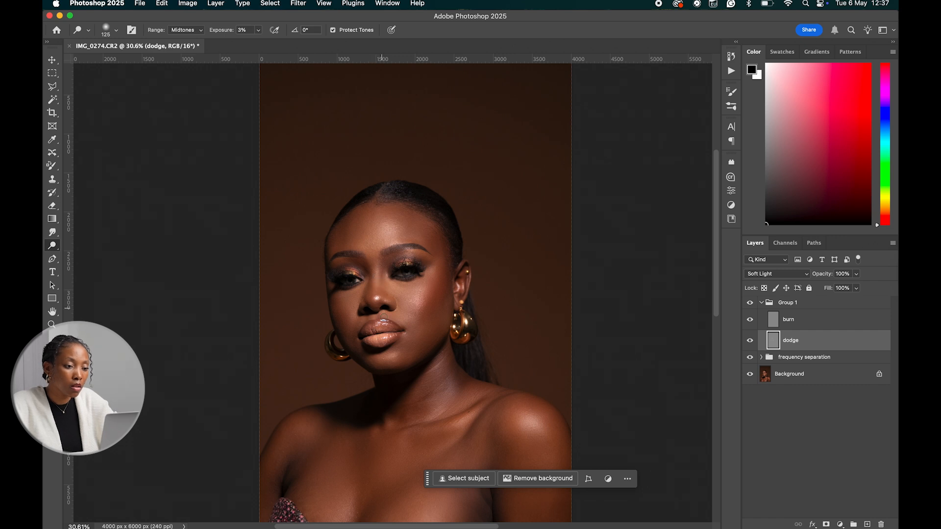
key("bracketright")
key("bracketright")
key("bracketright")
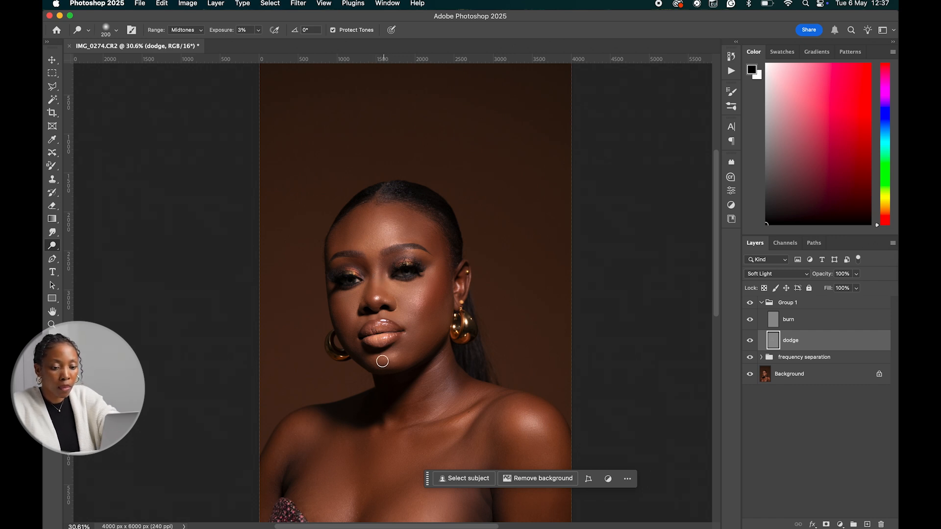
key("bracketright")
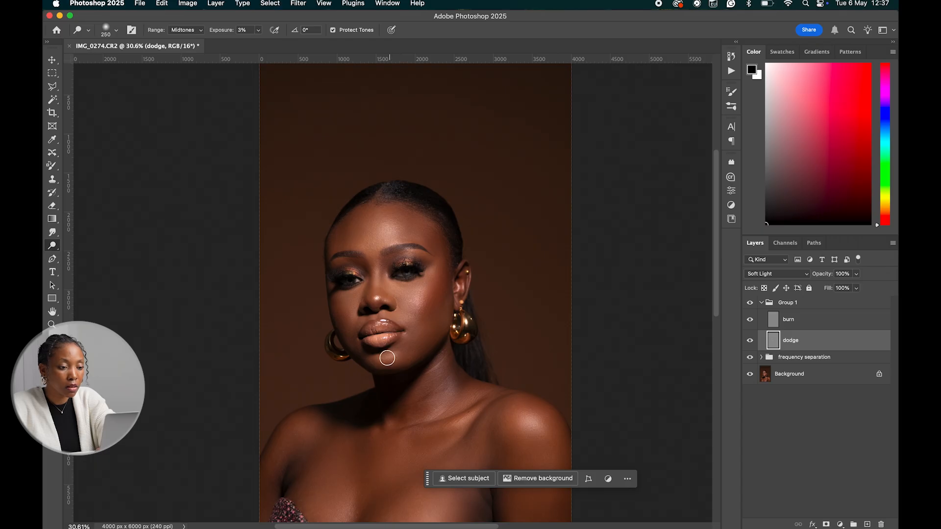
Dodge the highlights on the lips, reducing the brush gradually to 20 px for the fine details
key("bracketleft")
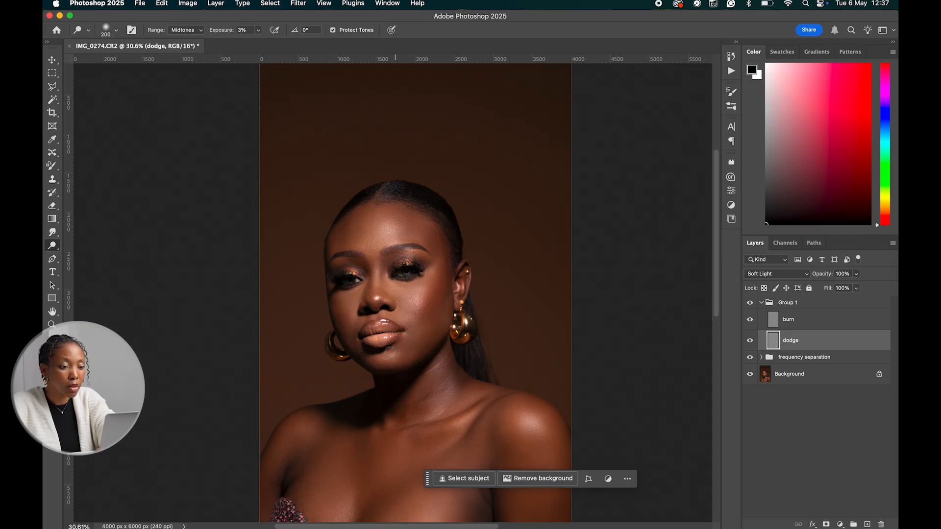
key("bracketleft")
key("bracketleft")
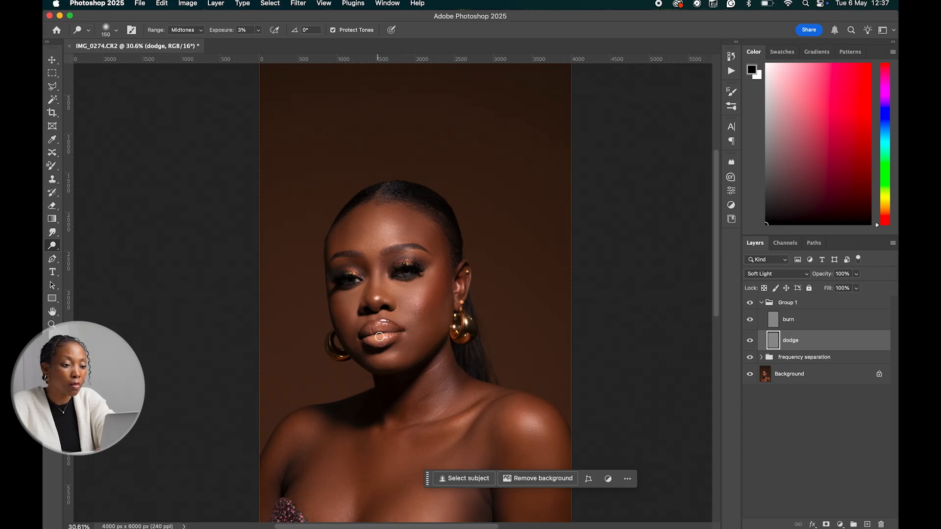
key("bracketleft")
key("bracketleft")
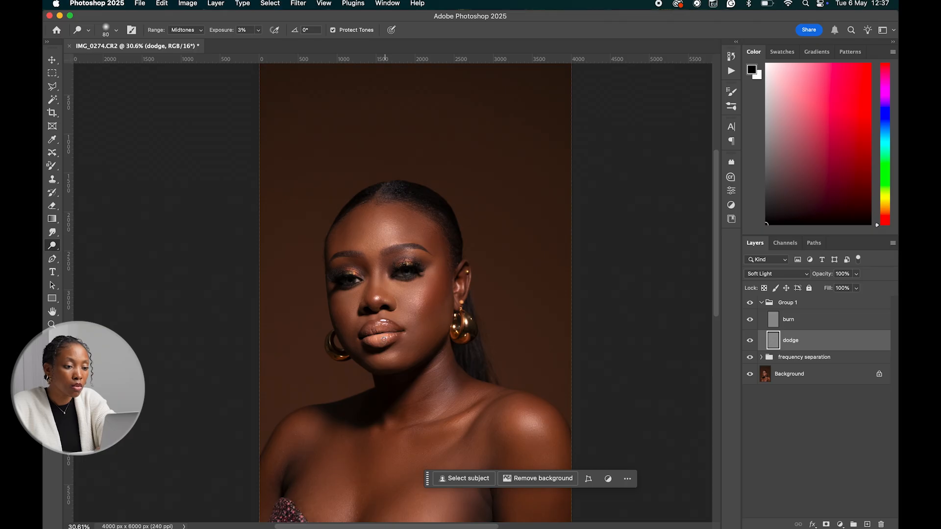
scroll(376, 258, "up", 3)
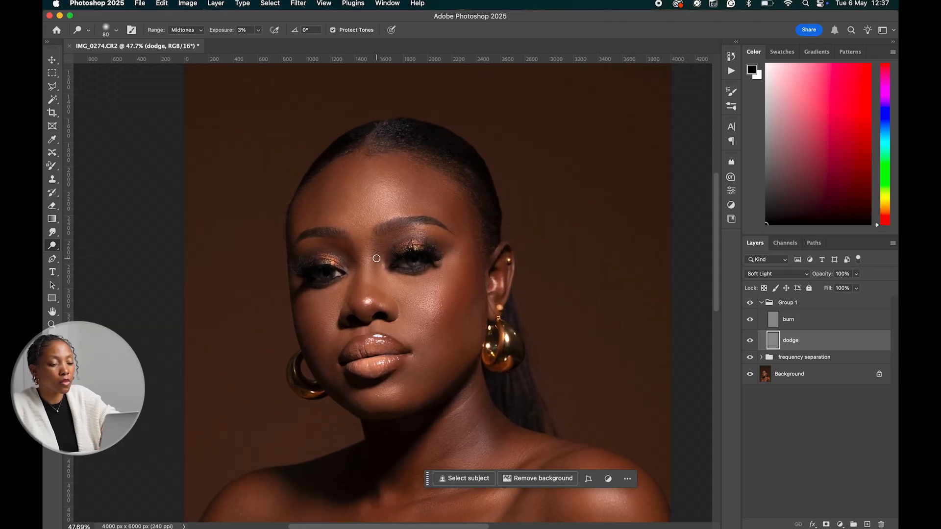
scroll(377, 258, "up", 5)
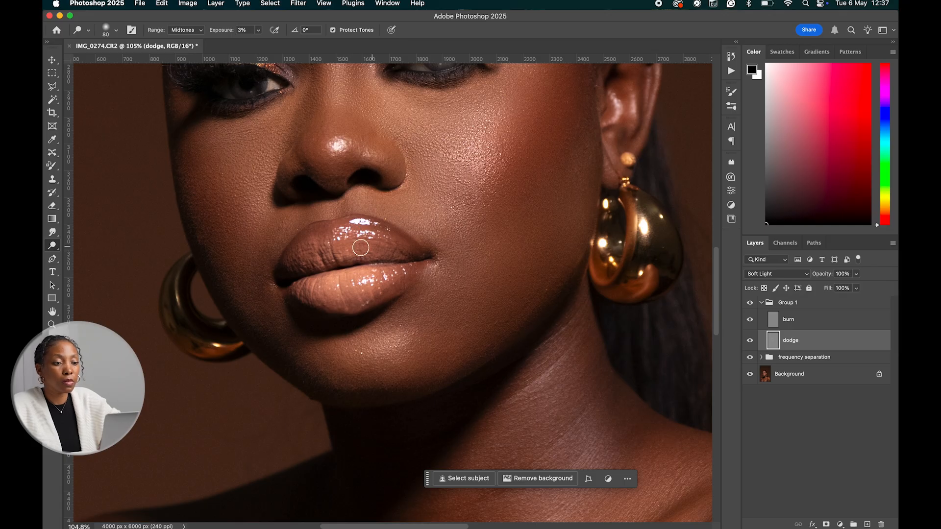
key("bracketleft")
key("bracketleft")
key("bracketleft")
key("bracketleft")
key("bracketleft")
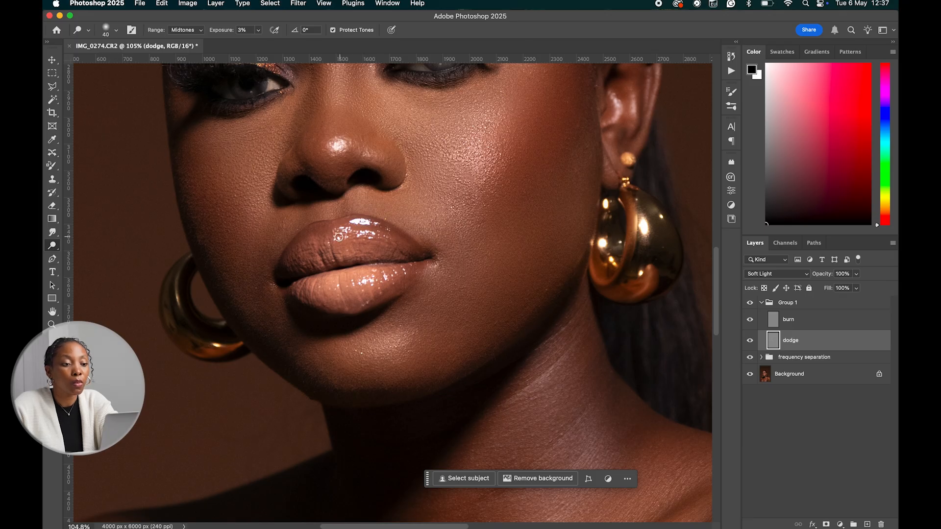
key("bracketleft")
key("bracketleft")
key("bracketleft")
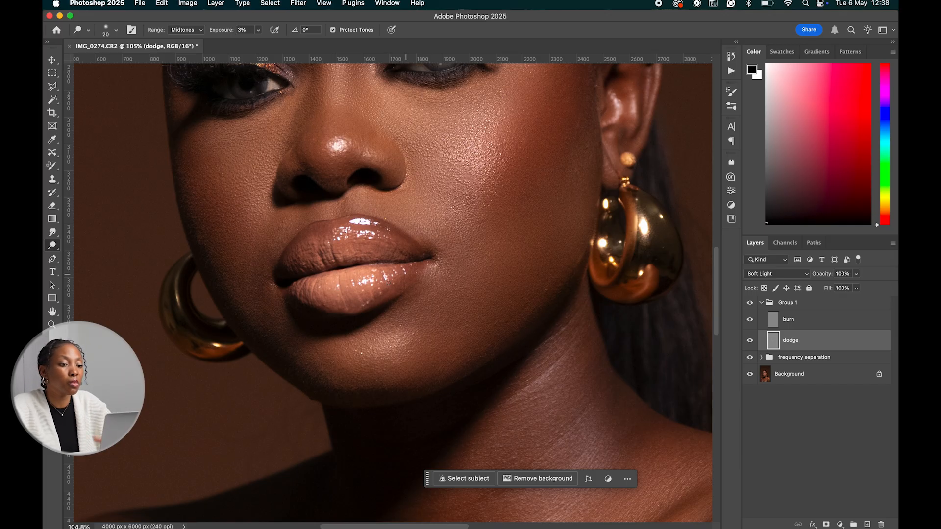
Return to the whole portrait and enlarge the Dodge brush to 150 px for broader areas
scroll(384, 281, "down", 5)
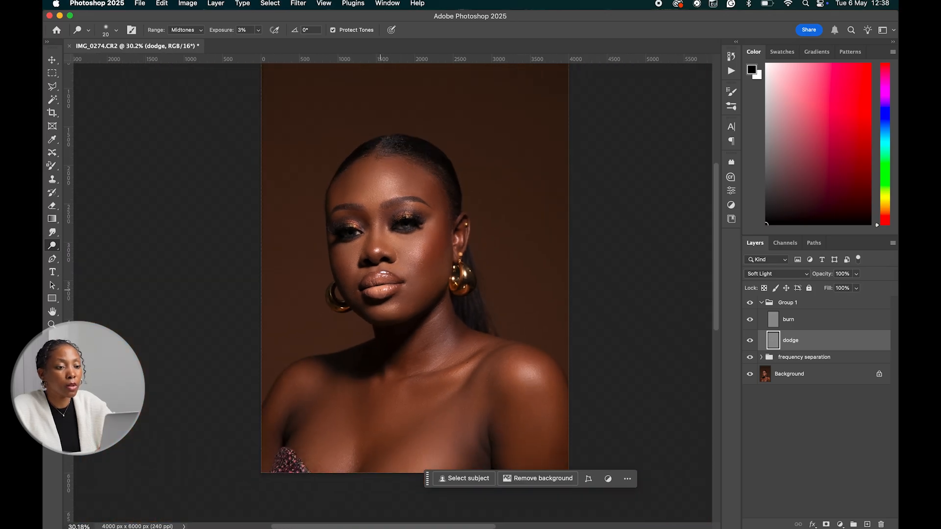
key("bracketright")
key("bracketright")
key("bracketright")
key("bracketright")
key("bracketright")
key("bracketright")
key("bracketright")
key("bracketright")
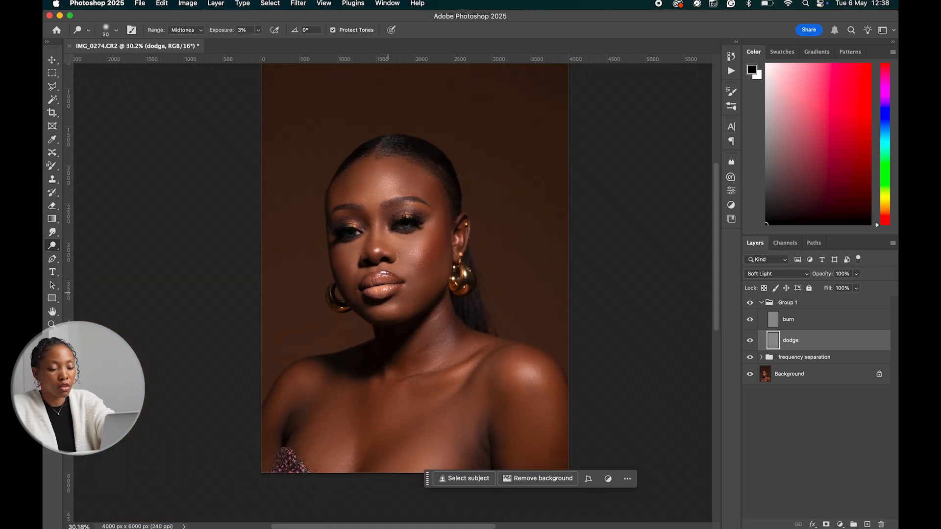
key("bracketright")
key("bracketright")
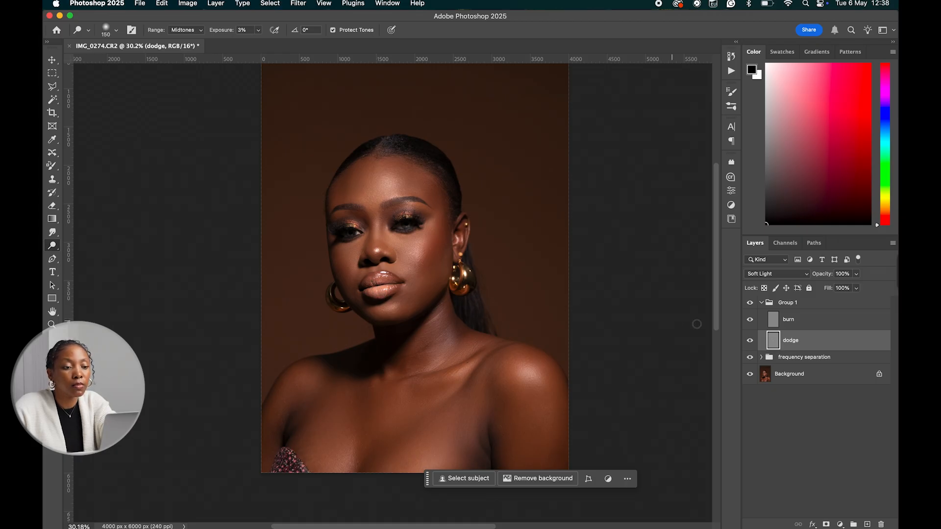
Compare the portrait with Group 1 hidden and shown, both as a whole and close up on the lips
left_click(749, 302)
left_click(750, 304)
left_click(750, 303)
left_click(750, 304)
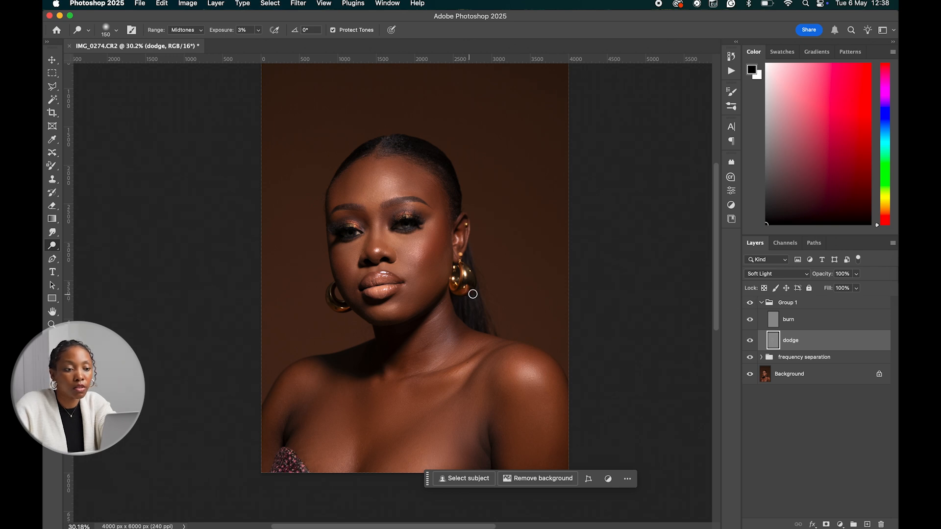
scroll(472, 293, "up", 6)
left_click(751, 303)
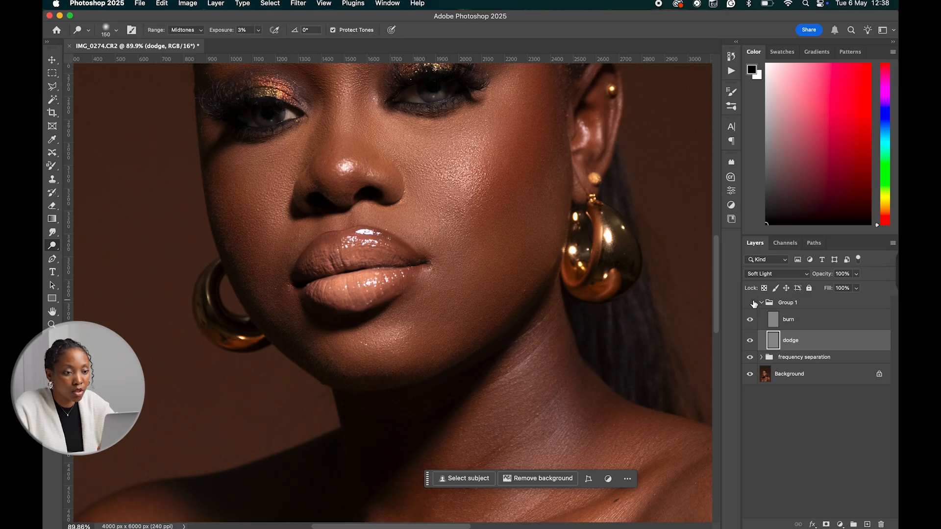
scroll(524, 311, "down", 6)
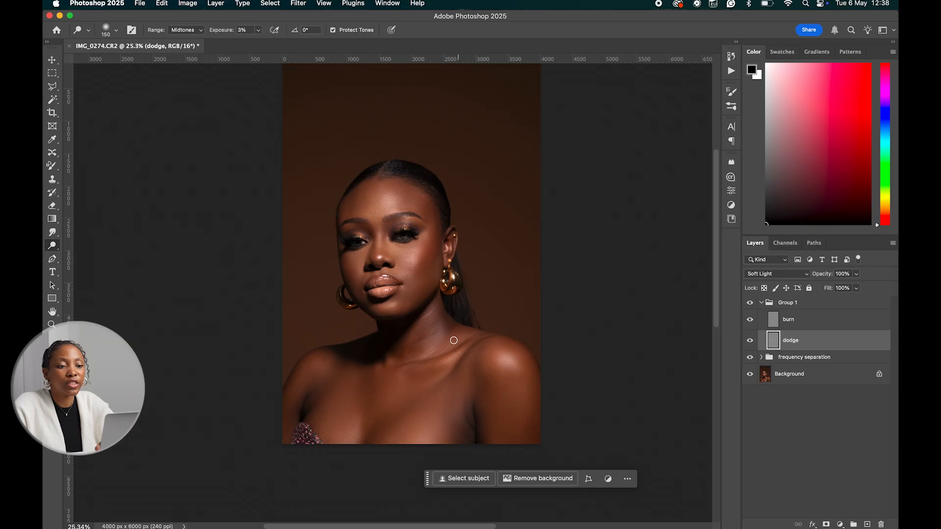
Dodge the neck highlights below the earring, varying the brush between 100 and 400 px
key("bracketright")
key("bracketright")
key("bracketright")
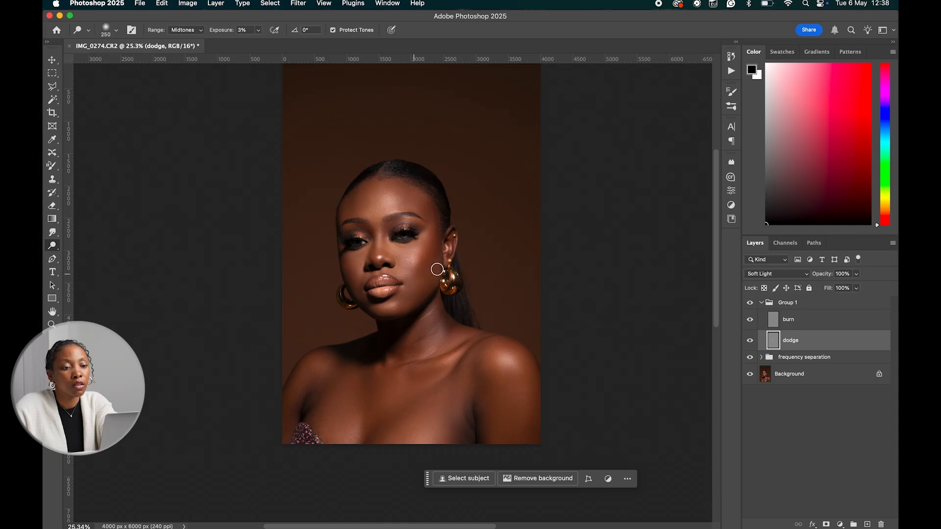
key("bracketleft")
key("bracketleft")
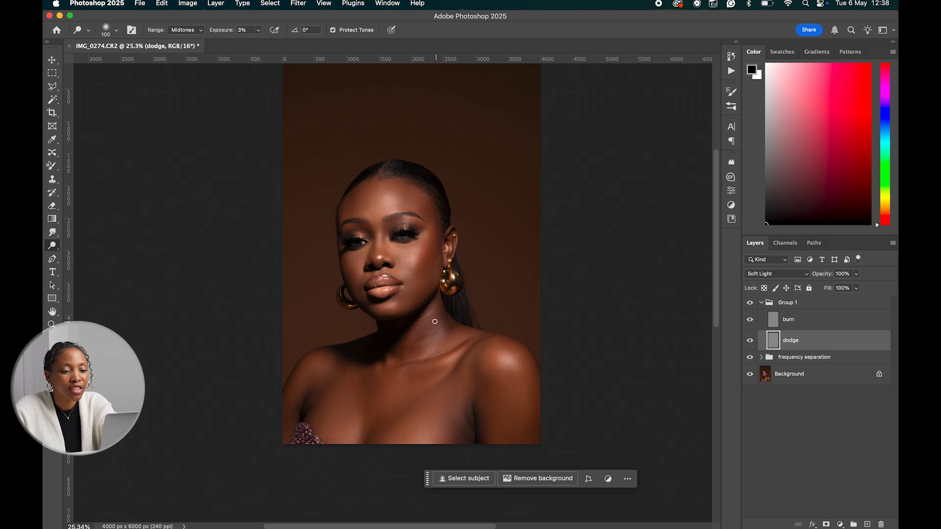
key("bracketright")
key("bracketright")
key("bracketright")
key("bracketright")
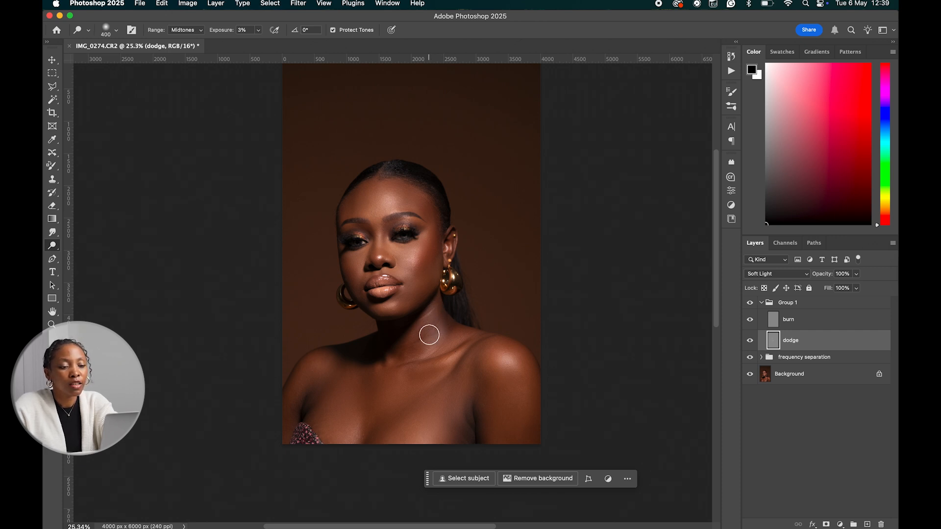
Dodge the collarbone on the picture's right with a 175 px brush and the shoulder beside it with 400 px
key("bracketleft")
key("bracketleft")
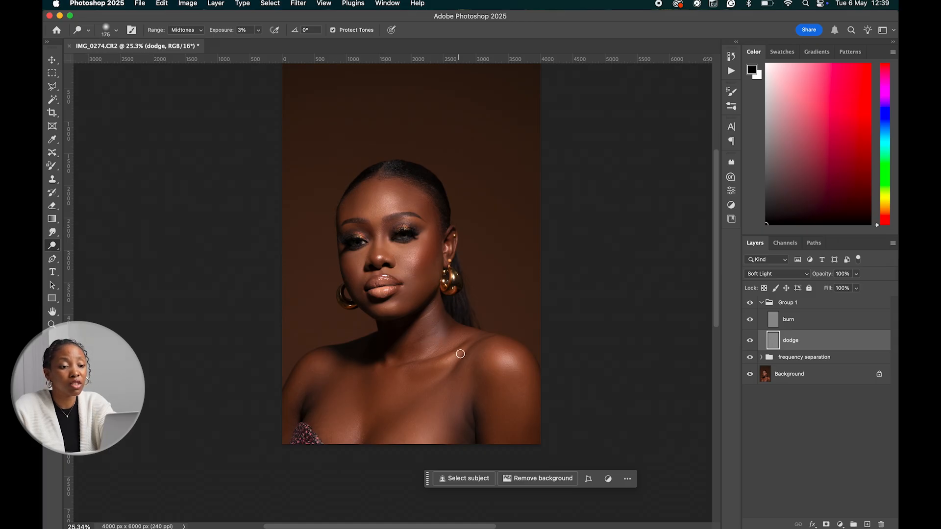
key("bracketright")
key("bracketright")
key("bracketright")
key("bracketright")
key("bracketright")
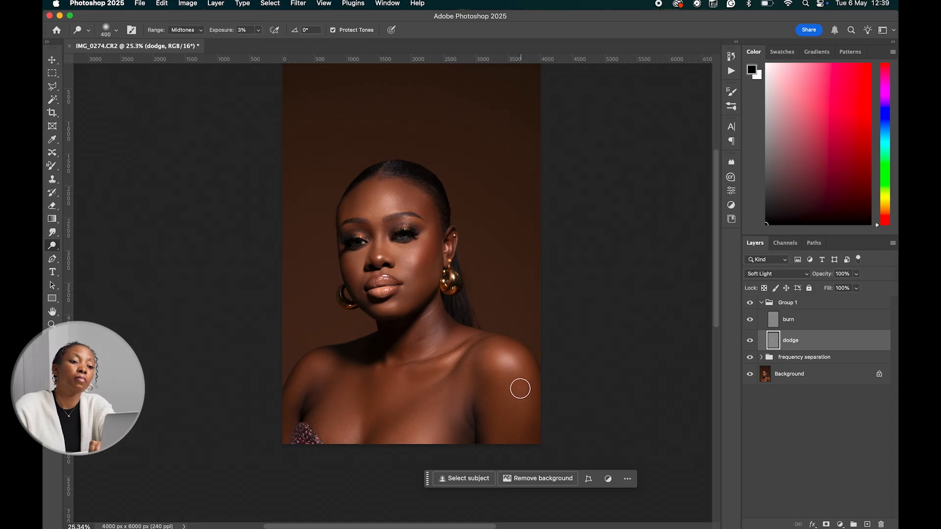
Dodge the picture's left collarbone with a 200 px brush, and the left shoulder and chest with 400 px
key("bracketleft")
key("bracketleft")
key("bracketleft")
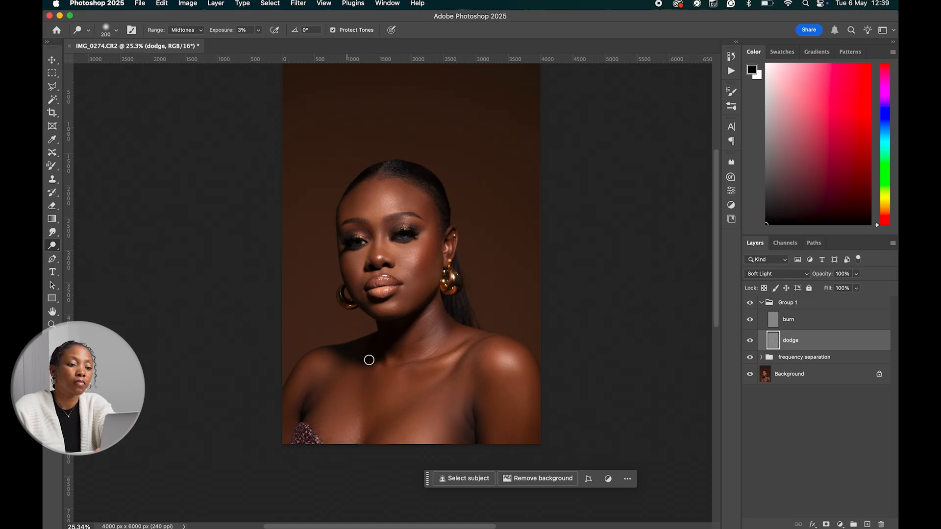
key("bracketright")
key("bracketright")
left_click_drag(313, 369, 300, 397)
mouse_move(342, 430)
left_mouse_down()
mouse_move(342, 441)
mouse_move(350, 432)
mouse_move(345, 401)
left_mouse_up()
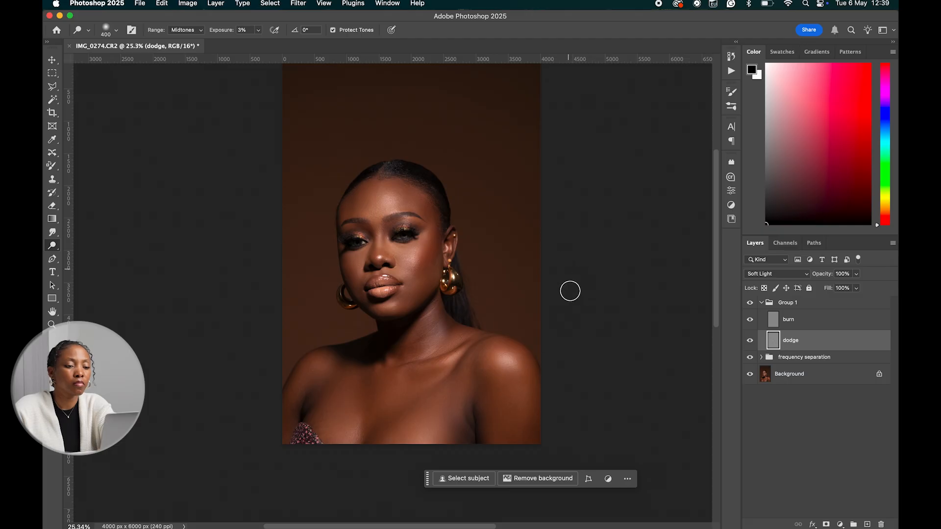
Hide the frequency separation group and reduce the Dodge brush to 150 px at the right collarbone
left_click(749, 357)
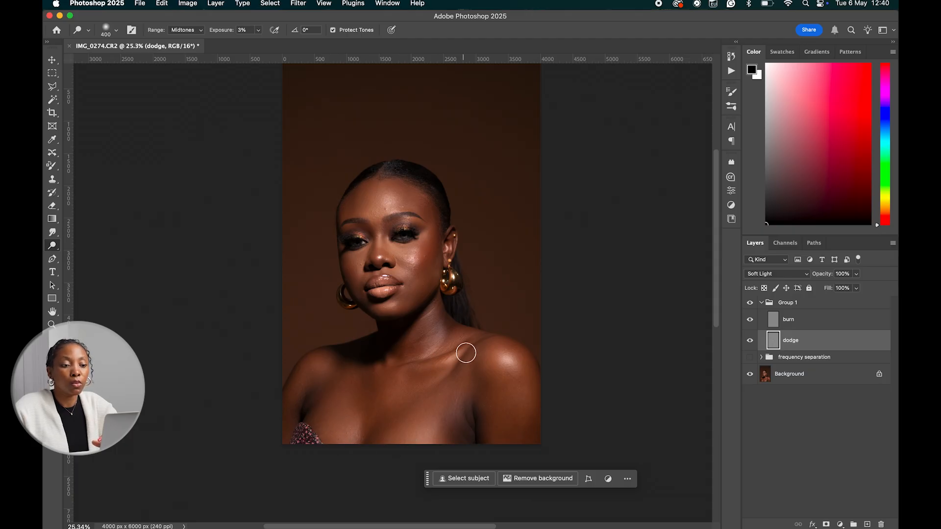
key("bracketleft")
key("bracketleft")
key("bracketleft")
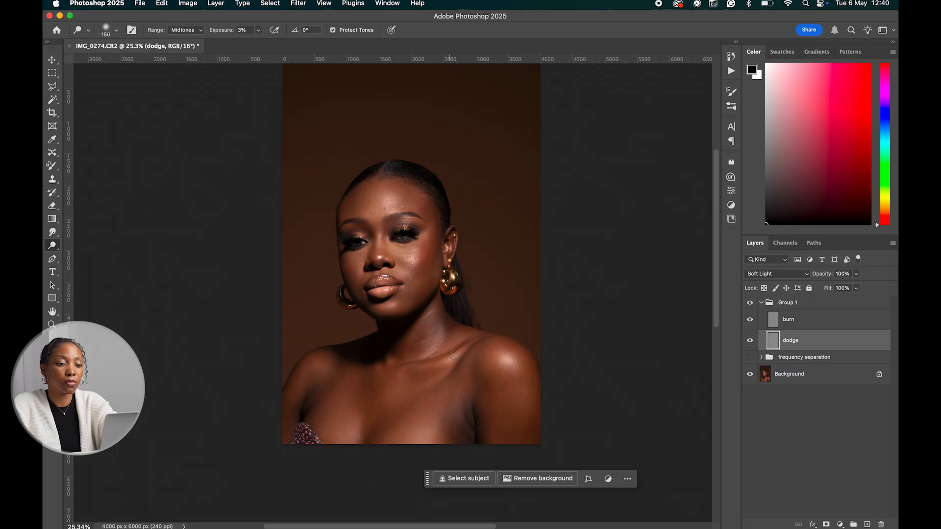
Dodge the shoulder and upper arm on the picture's right with a 700 px brush
key("bracketright")
key("bracketright")
key("bracketright")
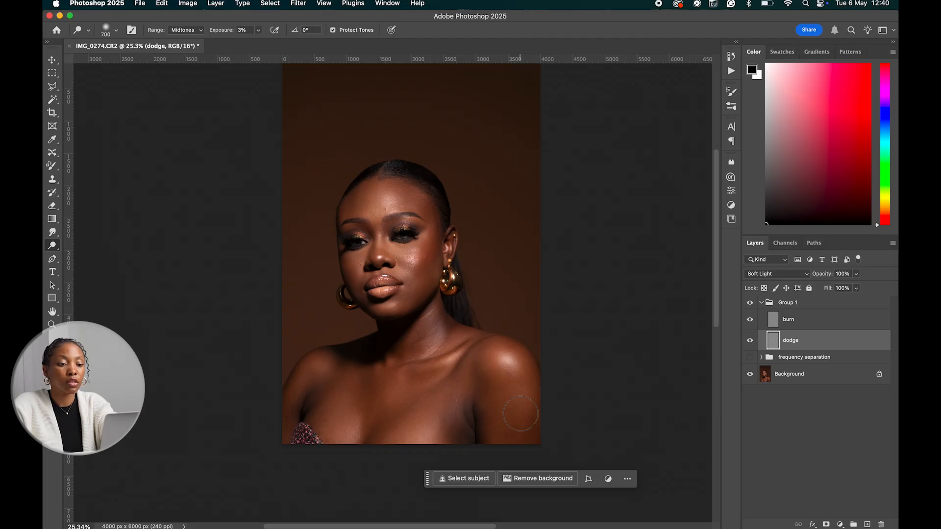
Dodge the neck highlights with the brush reduced to 400 px and 175 px
key("bracketleft")
key("bracketleft")
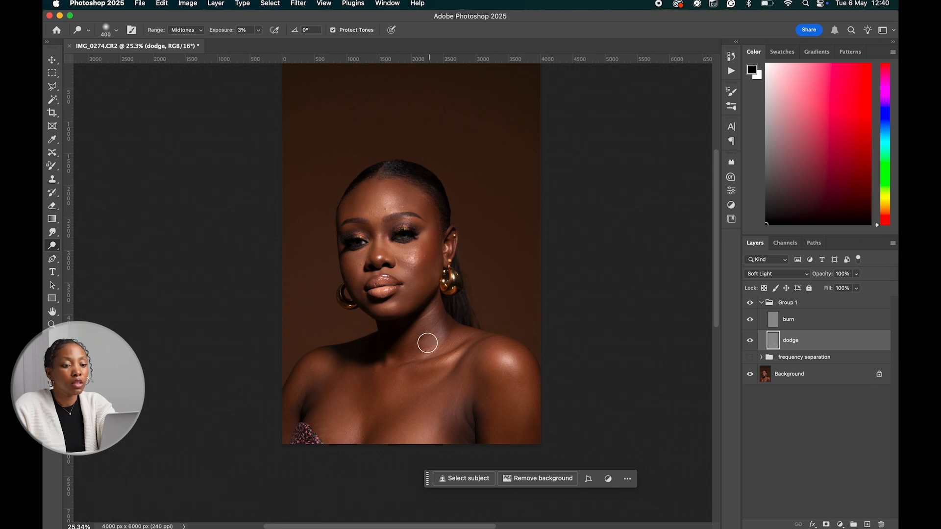
key("bracketleft")
key("bracketleft")
key("bracketleft")
key("bracketleft")
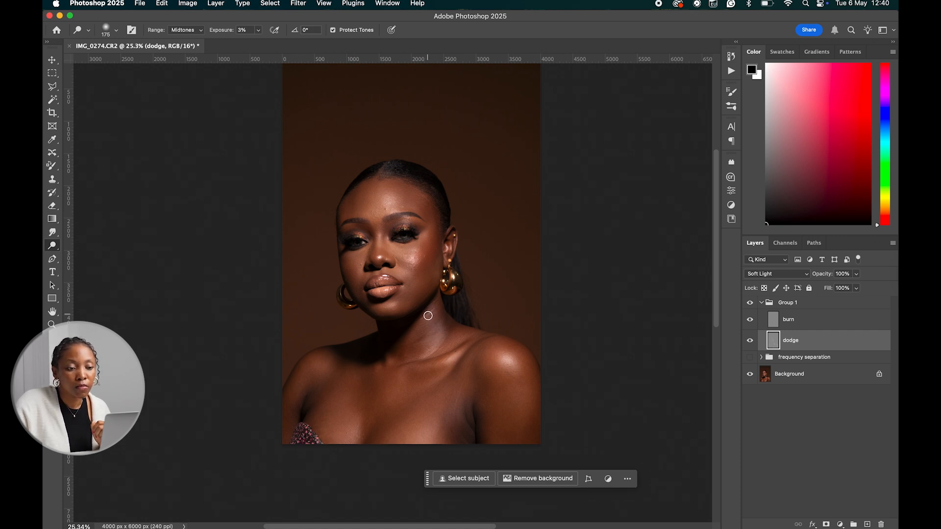
Set the Dodge tool's brush size to 90 px and its exposure to 100% for work on the eyes
scroll(449, 246, "up", 3)
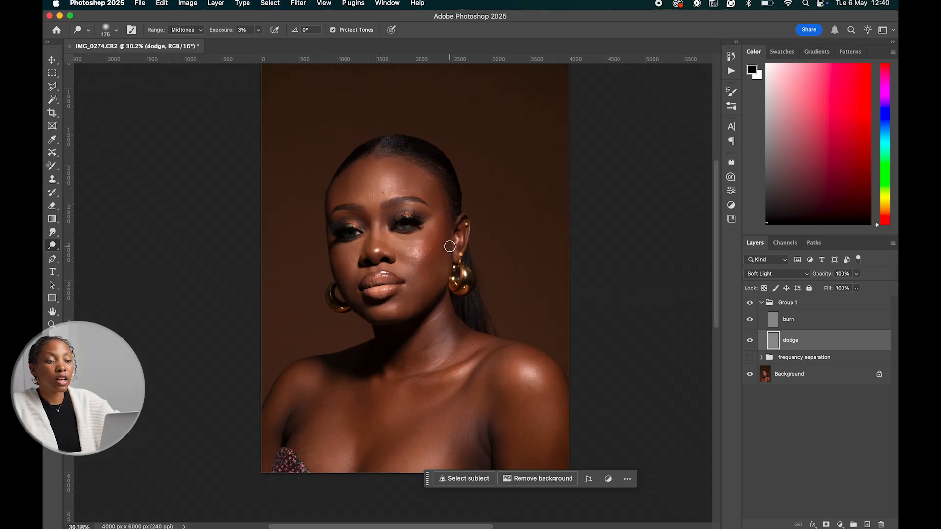
key("bracketleft")
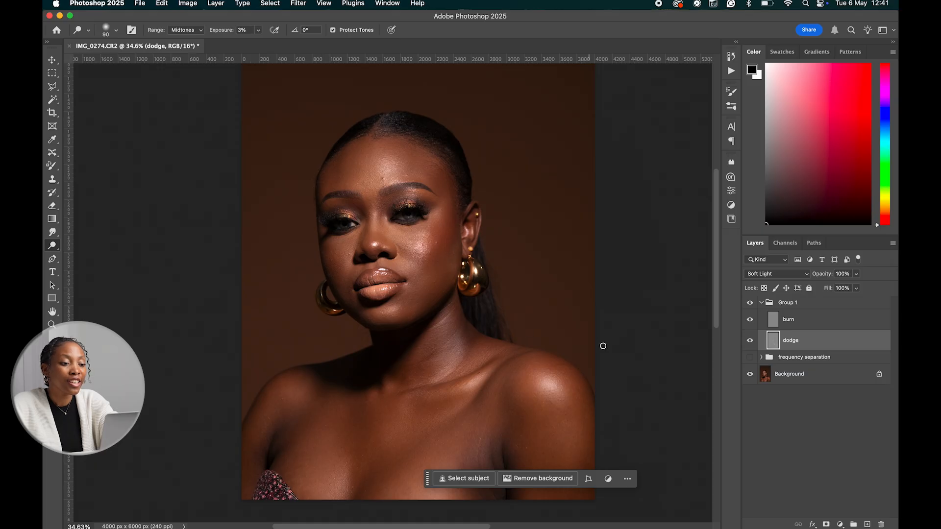
scroll(450, 295, "up", 5)
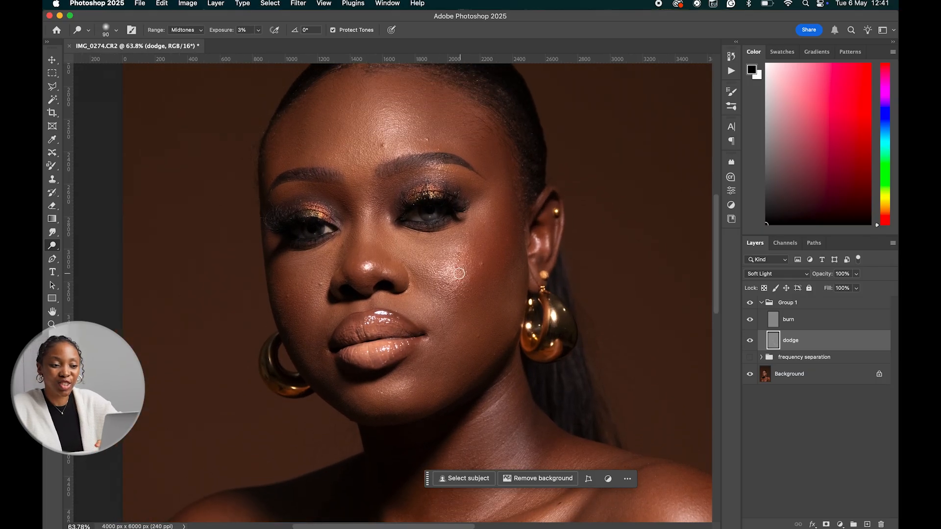
scroll(447, 282, "up", 3)
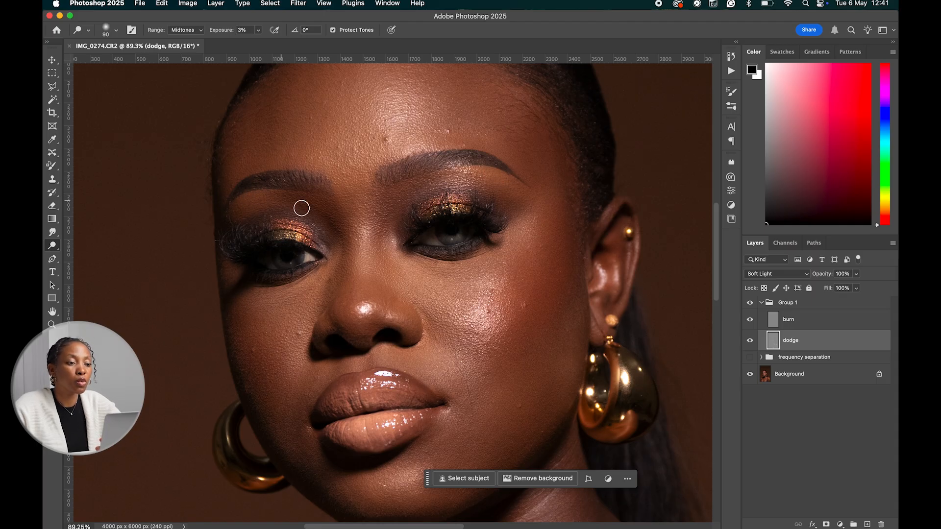
left_click_drag(224, 33, 324, 19)
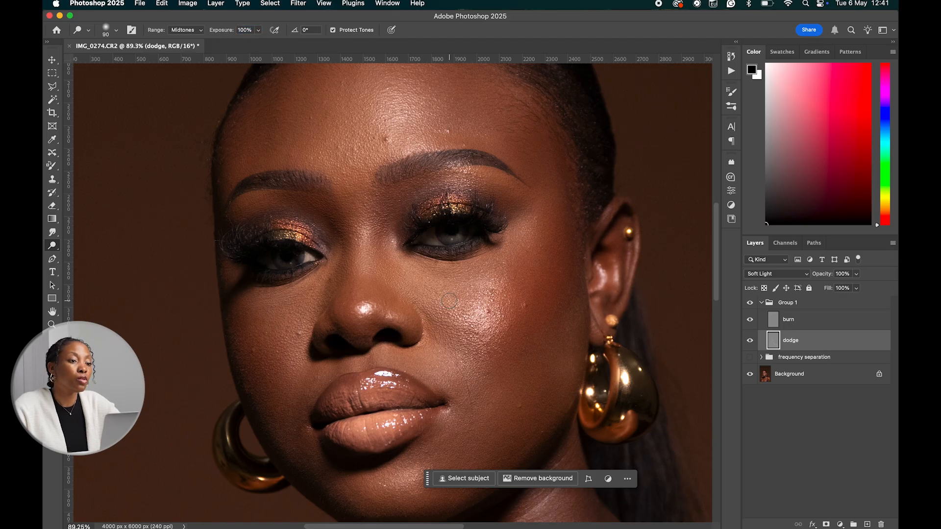
Dodge the iris of the eye on the picture's right with a 45 px brush
scroll(448, 308, "up", 5)
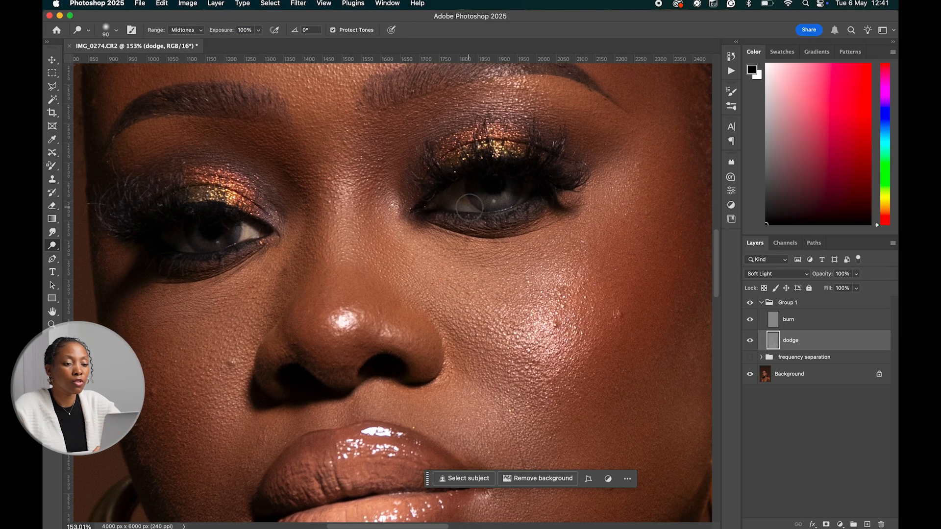
key("bracketleft")
key("bracketleft")
key("bracketleft")
key("bracketleft")
key("bracketleft")
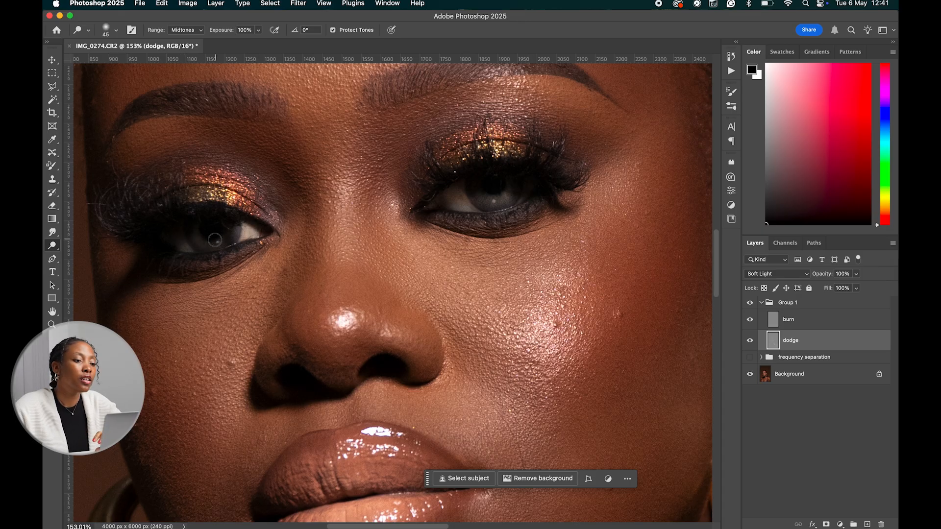
Dodge the iris of the eye on the picture's left with a 20 px brush
scroll(221, 243, "up", 5)
scroll(223, 244, "left", 10)
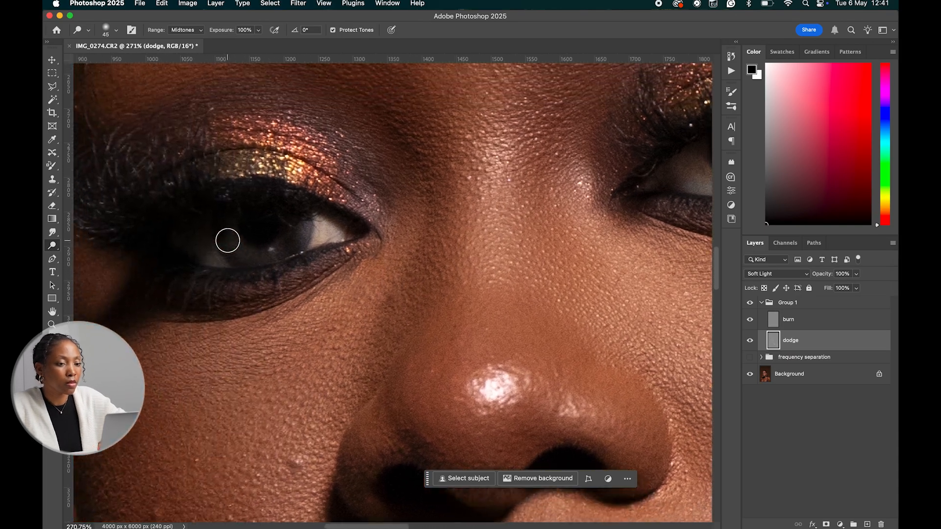
key("bracketleft")
key("bracketleft")
key("bracketleft")
key("bracketleft")
key("bracketleft")
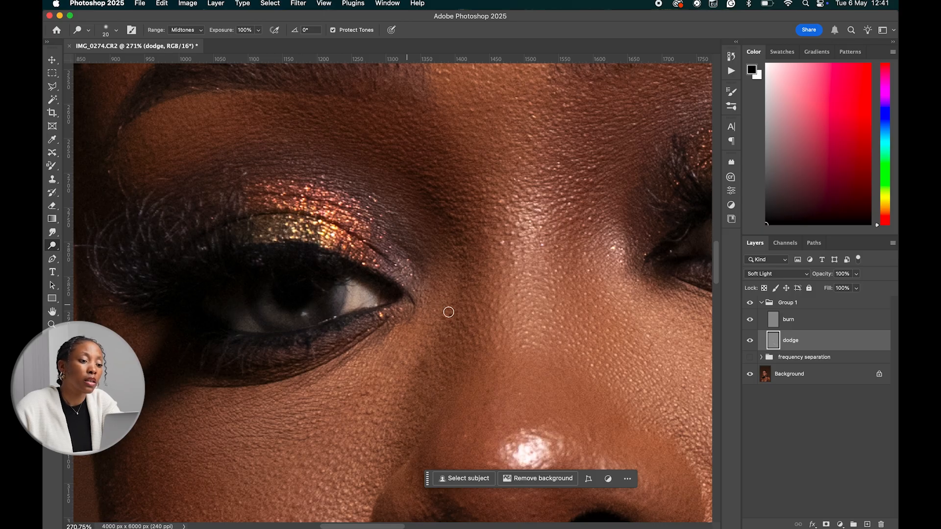
Dodge the catchlight in the iris on the picture's right with an 8 px brush
scroll(555, 285, "right", 5)
scroll(554, 285, "right", 5)
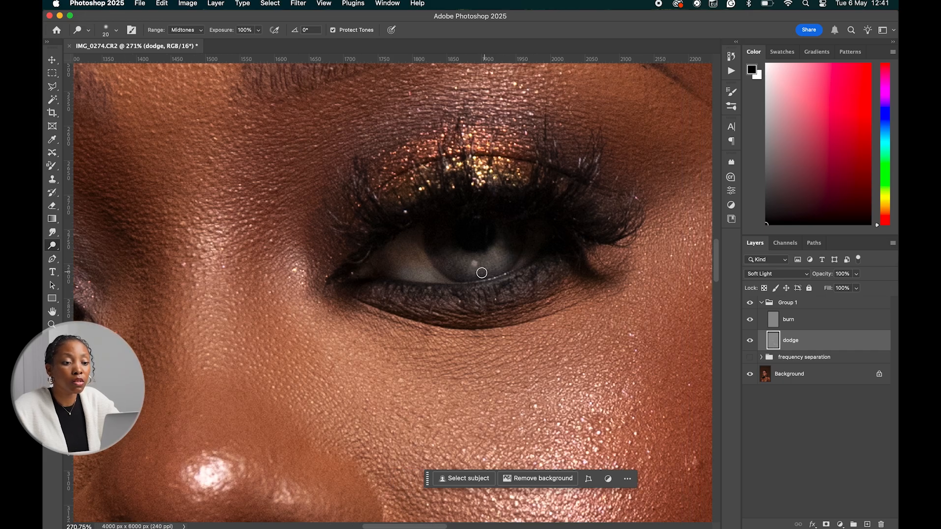
key("bracketleft")
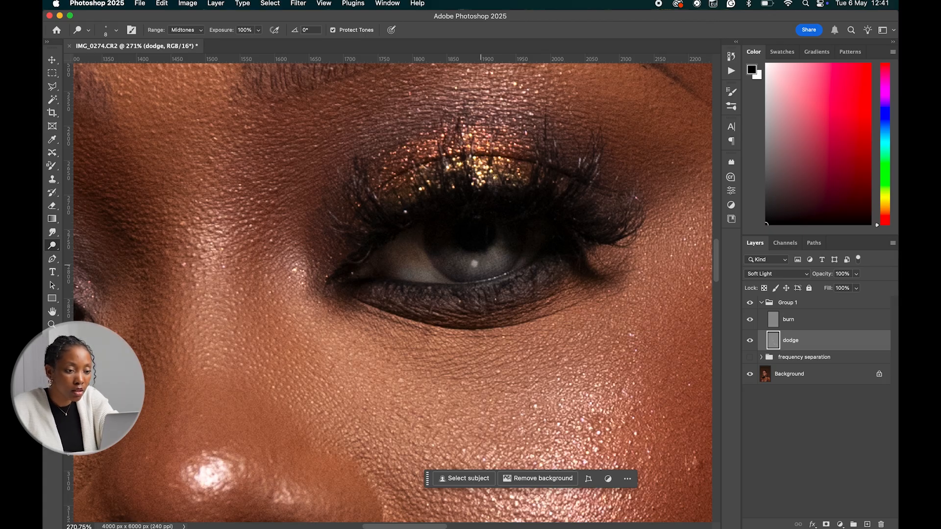
Dodge the catchlight in the iris on the picture's left with the 8 px brush and check the whole face
scroll(500, 255, "left", 15)
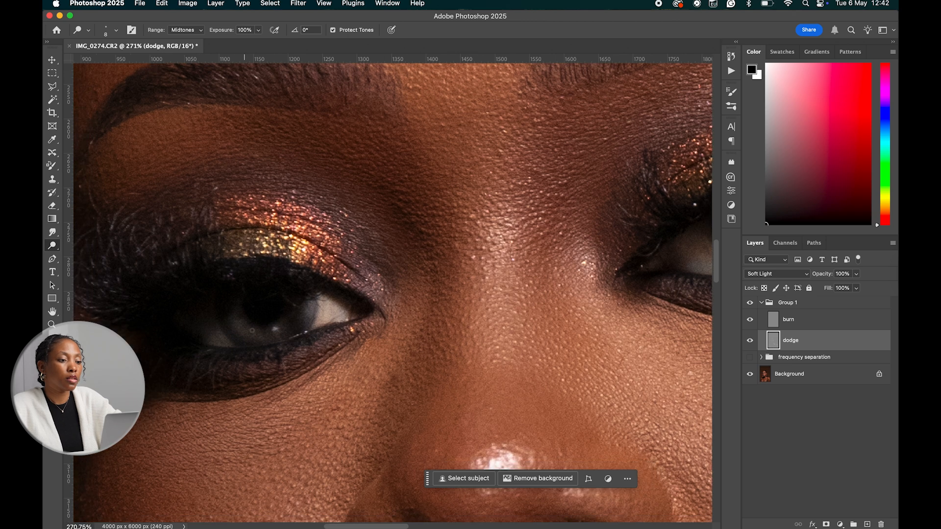
scroll(353, 318, "left", 3)
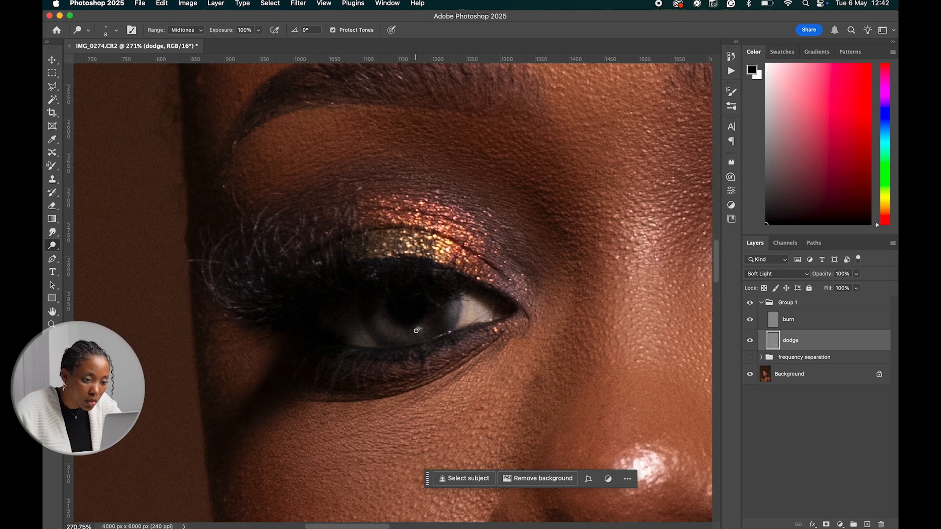
scroll(429, 331, "down", 8)
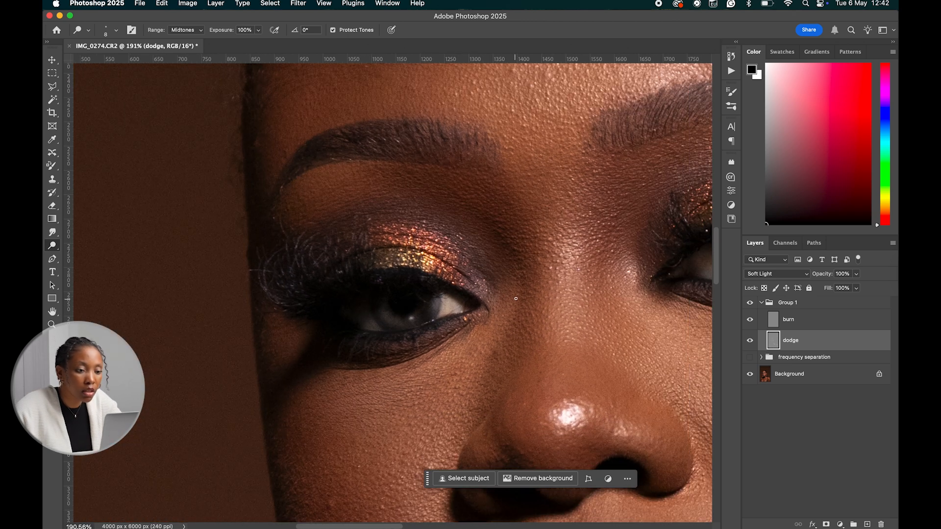
scroll(553, 250, "down", 5)
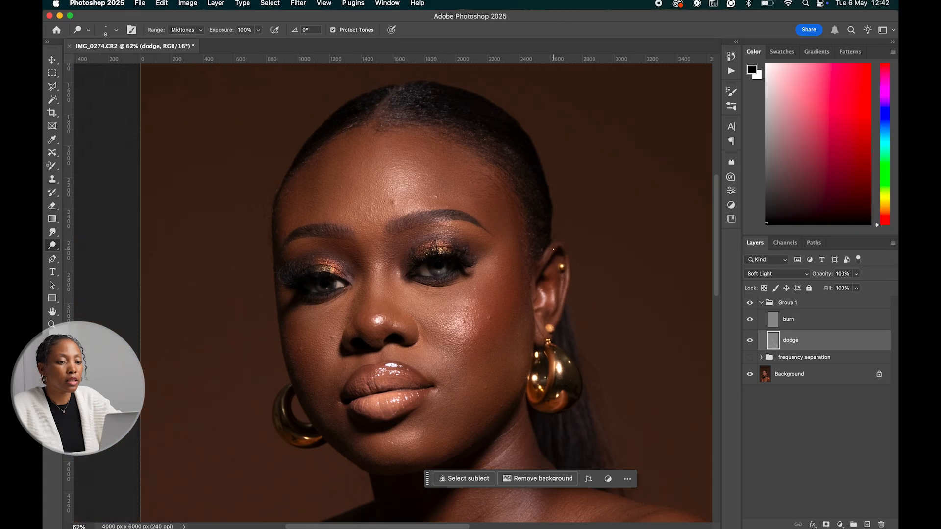
scroll(632, 170, "down", 2)
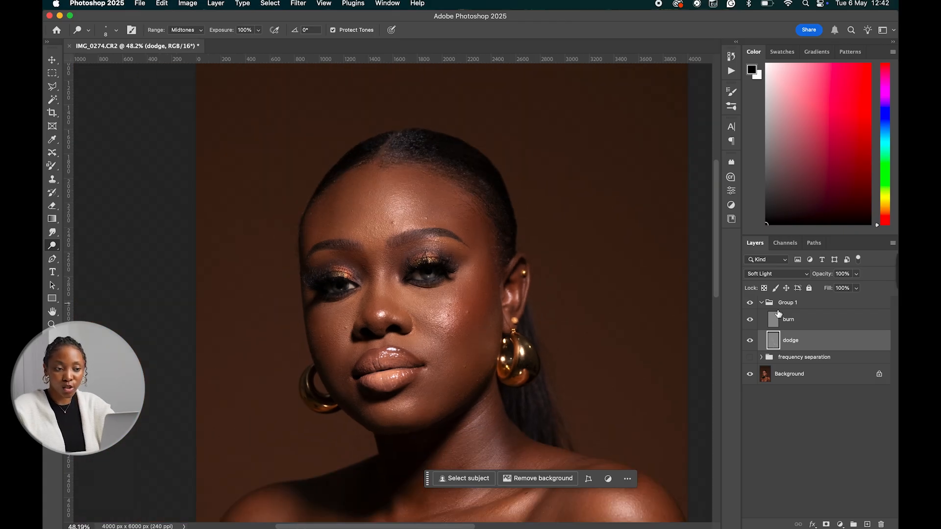
Show the frequency separation group and inspect the portrait from full view and close up
left_click(749, 357)
scroll(569, 278, "down", 3)
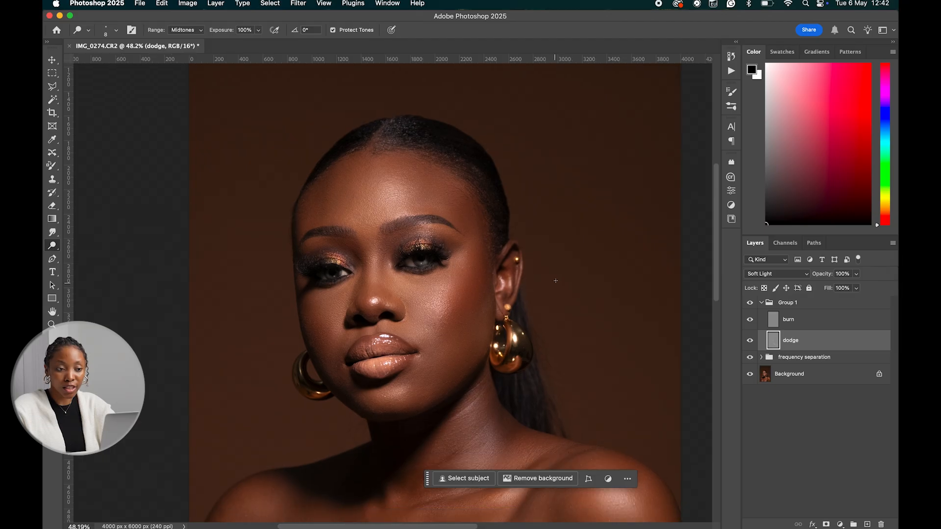
scroll(576, 279, "down", 3)
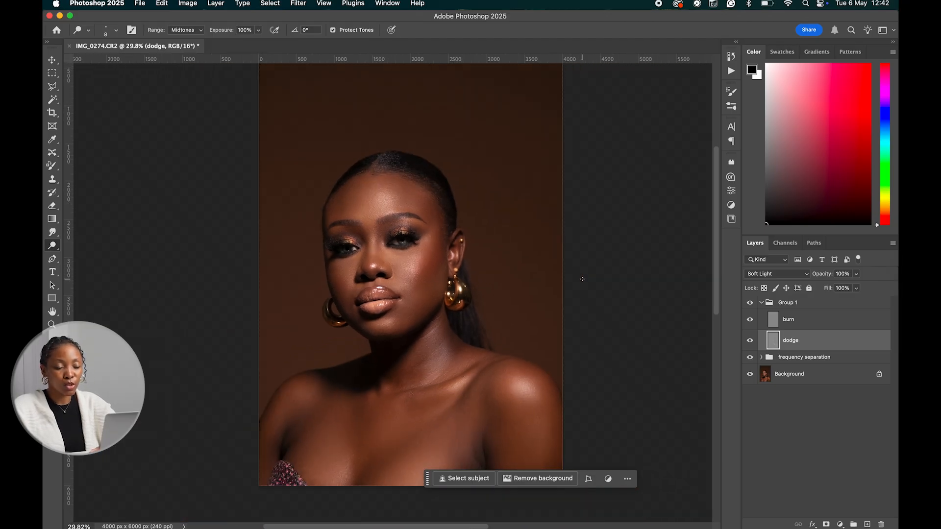
scroll(583, 279, "up", 5)
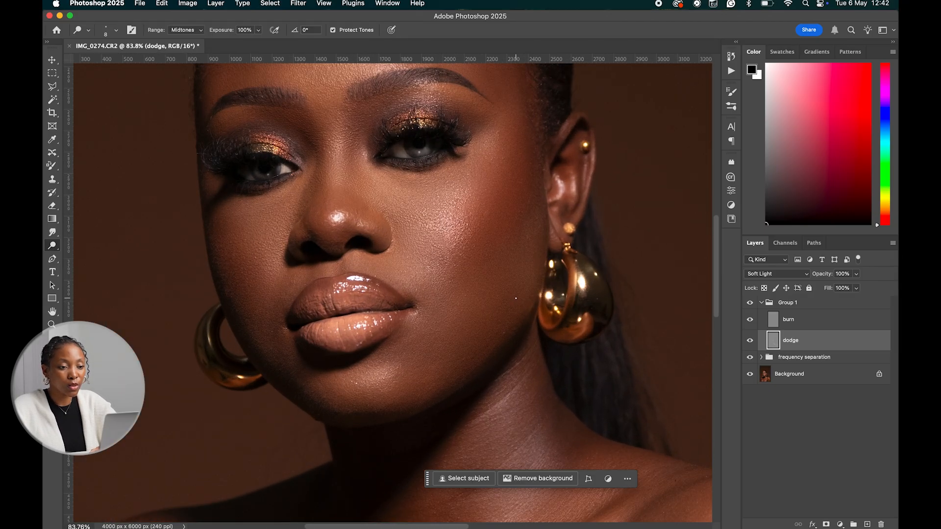
Undo the latest edits, including the visibility change of the frequency separation group
key("super+z")
key("super+z")
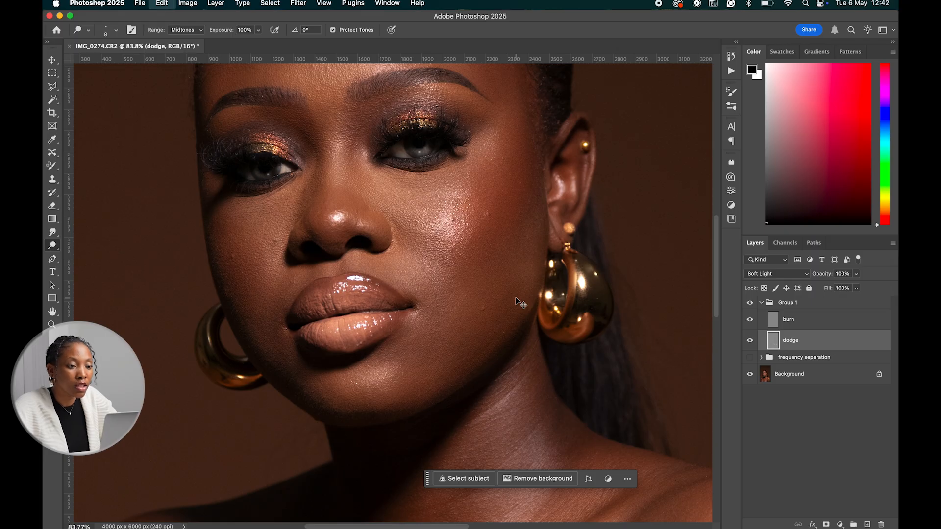
key("super+z")
key("super+z")
key("super+z")
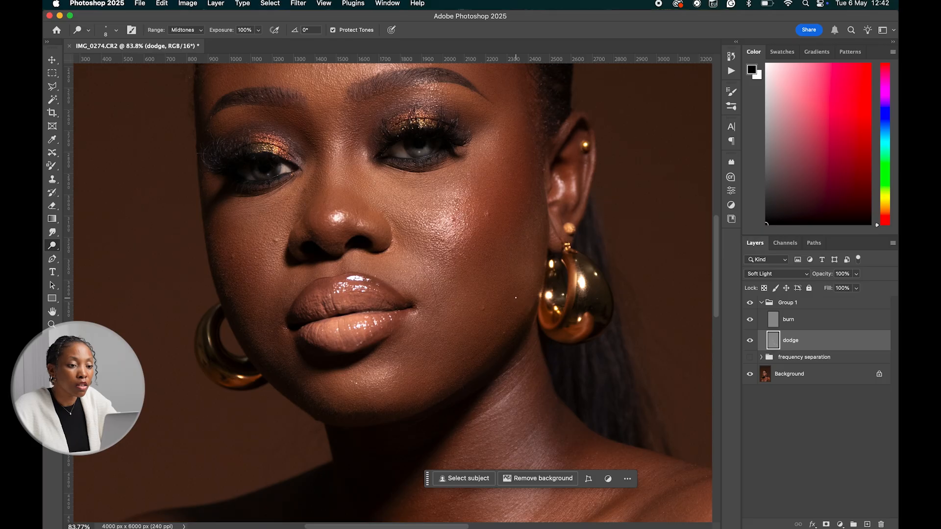
Turn the frequency separation group's visibility on with the whole portrait in view
key("super+minus")
key("super+minus")
scroll(515, 298, "down", 5)
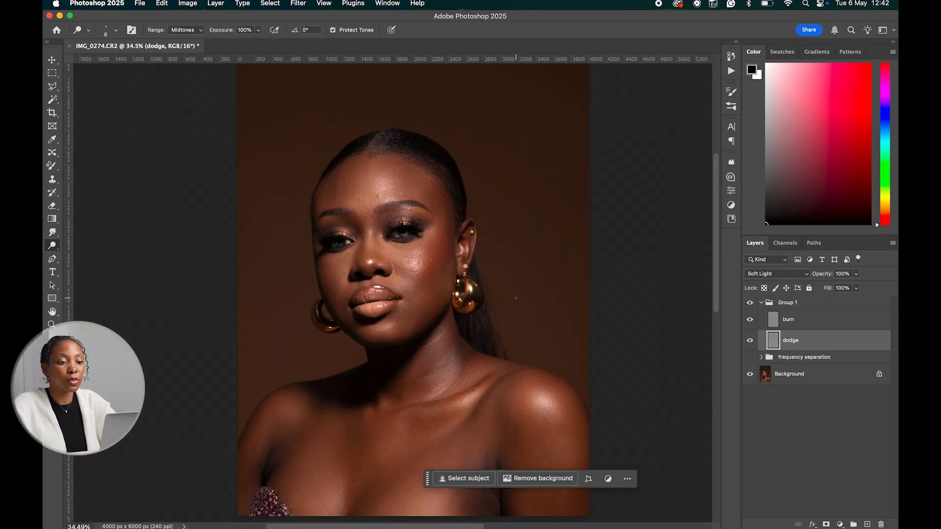
scroll(516, 298, "up", 3)
scroll(516, 298, "up", 1)
scroll(516, 298, "up", 1)
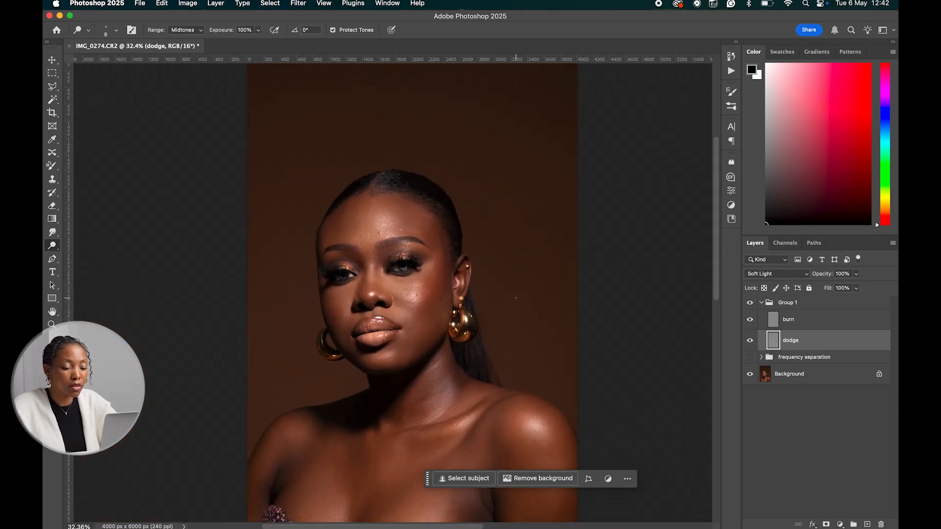
left_click(750, 357)
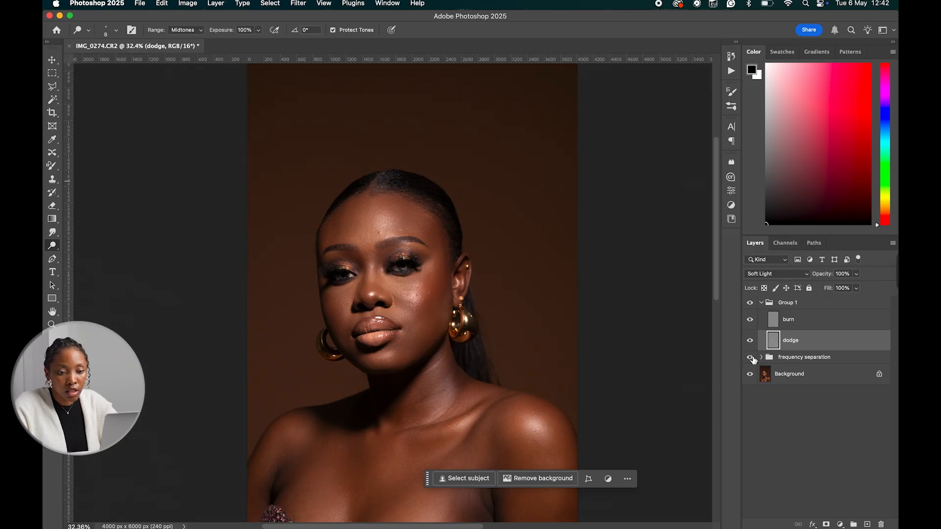
Toggle the visibility of Group 1 off and on repeatedly to compare the portrait with and without dodging
left_click(751, 304)
left_click(751, 304)
scroll(552, 315, "down", 2)
scroll(552, 316, "down", 1)
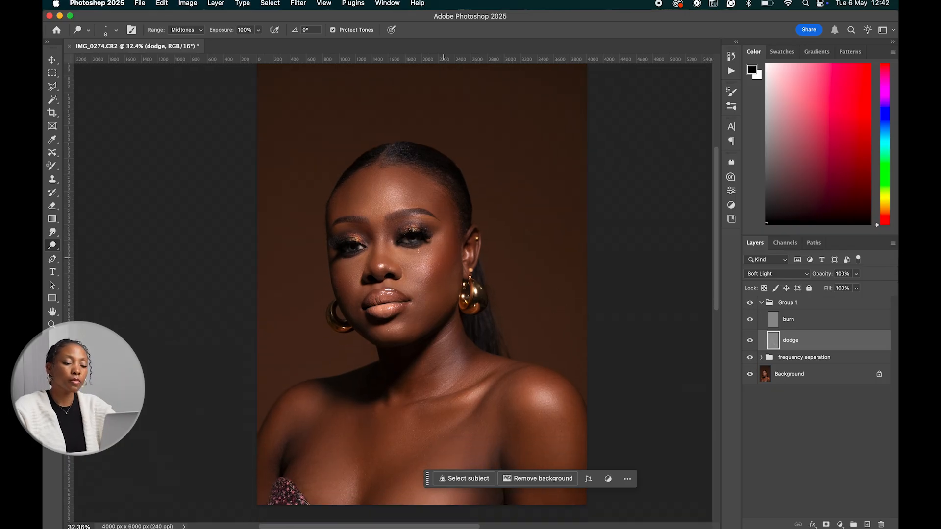
left_click(752, 305)
left_click(750, 304)
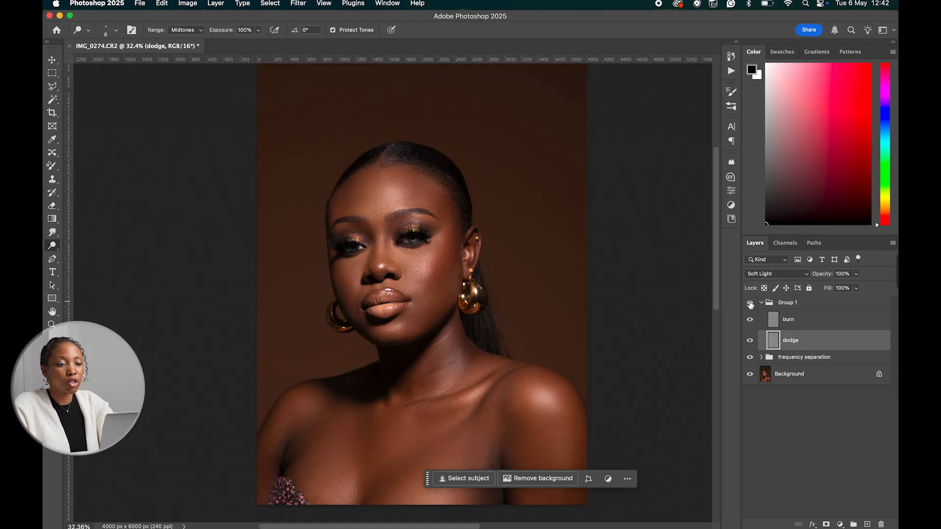
left_click(749, 305)
left_click(751, 305)
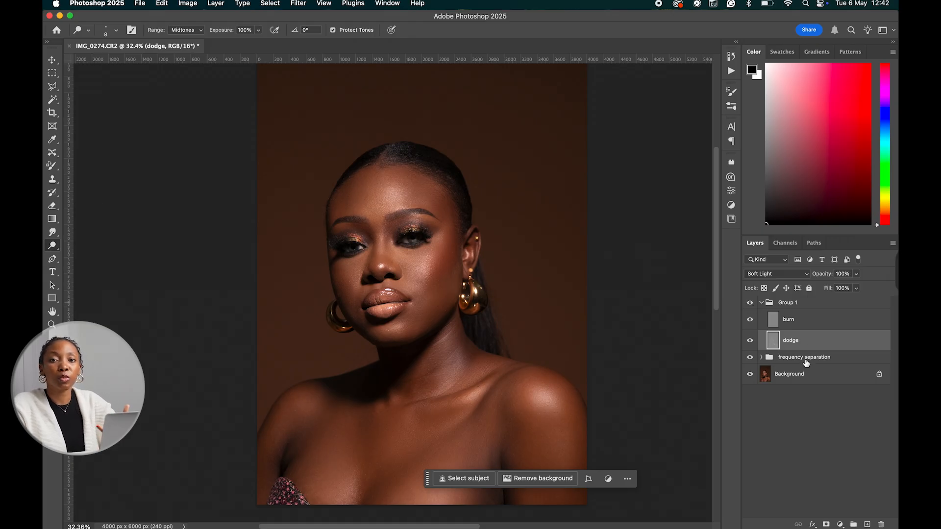
Select the burn layer and activate the Burn tool with its exposure set to 3%
left_click(798, 328)
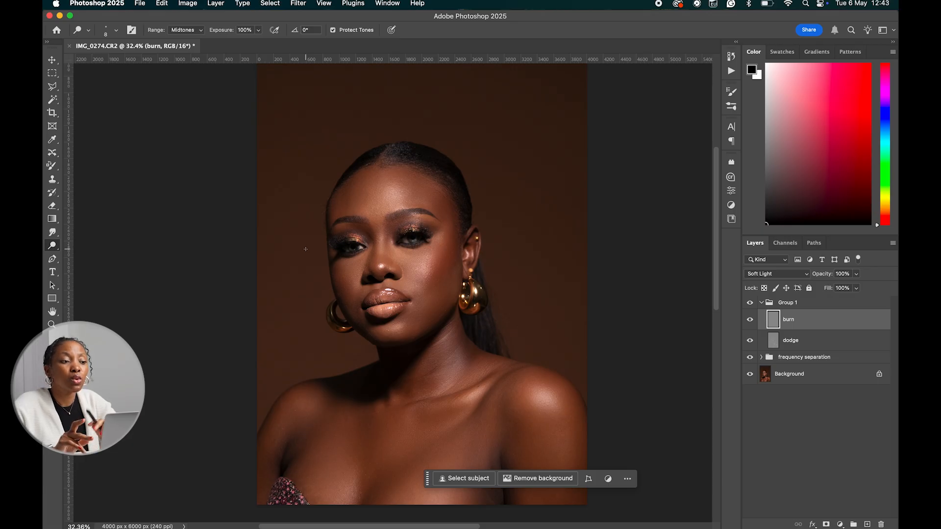
left_click(57, 250)
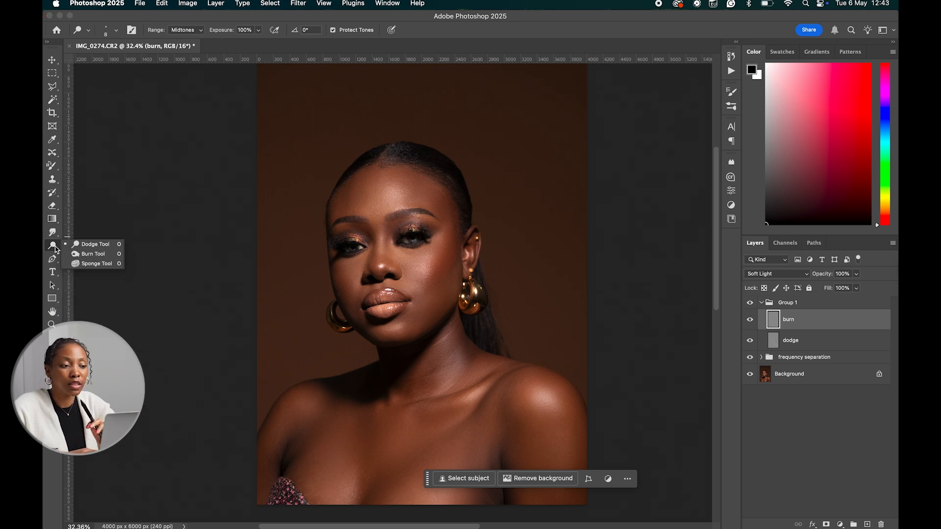
left_click(92, 255)
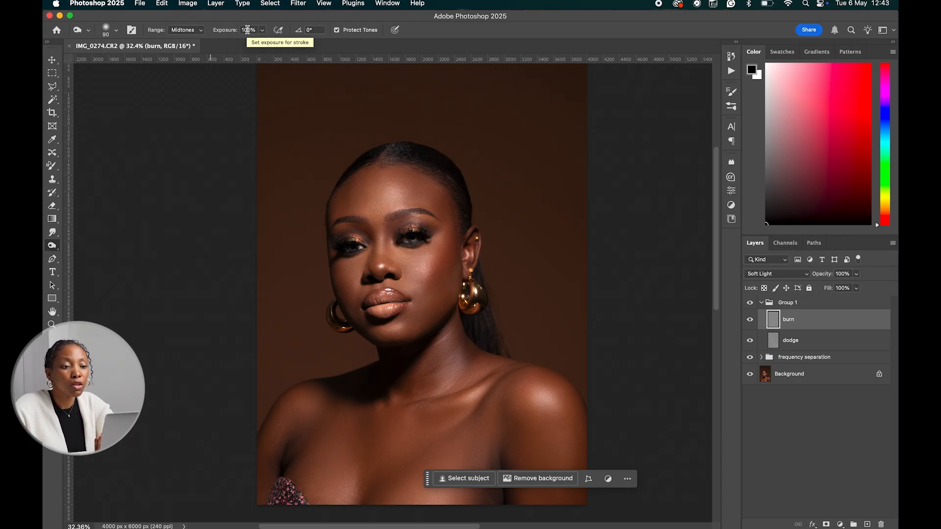
mouse_move(303, 192)
left_mouse_down()
mouse_move(343, 189)
mouse_move(451, 226)
mouse_move(474, 185)
left_mouse_up()
key("super+z")
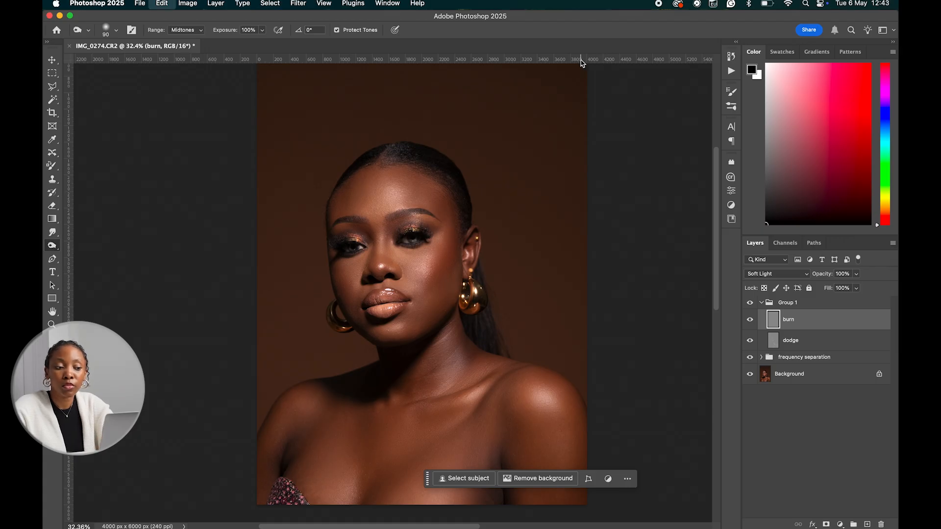
left_click(249, 30)
type("3")
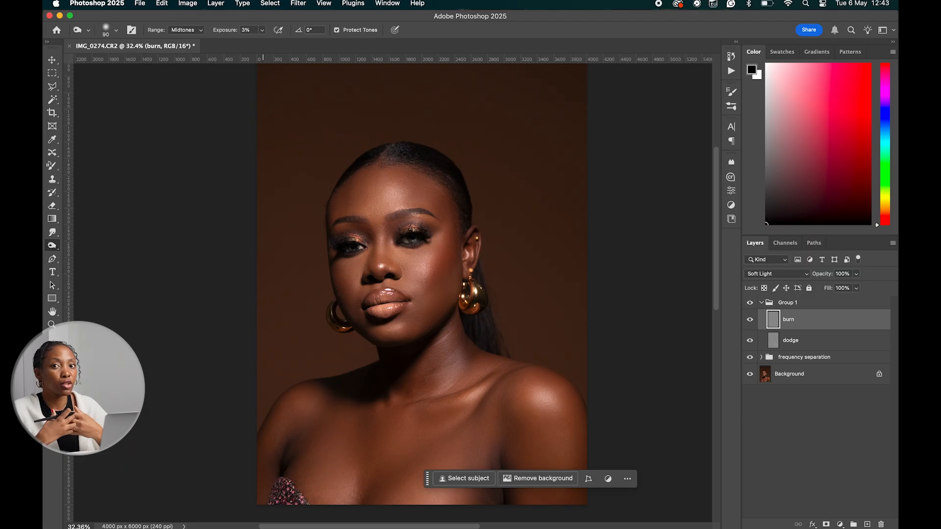
Burn the shadows along the chin and jawline with the Burn brush enlarged to 250 px
key("bracketright")
key("bracketright")
key("bracketright")
key("bracketright")
key("bracketright")
key("bracketright")
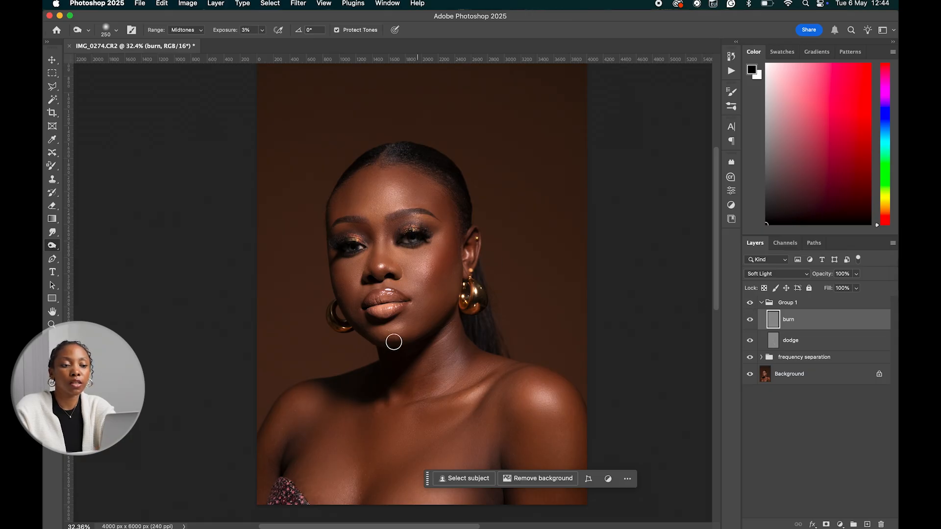
Deepen the shadow on the cheek and jaw beside the mouth, using Burn brush sizes of 125 and 250 px
key("bracketleft")
key("bracketleft")
key("bracketleft")
key("bracketleft")
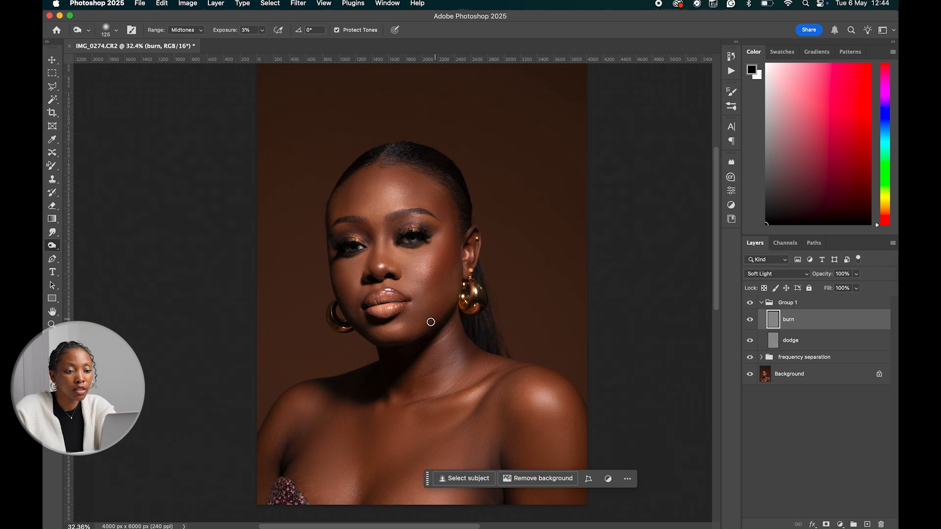
key("bracketright")
key("bracketright")
key("bracketright")
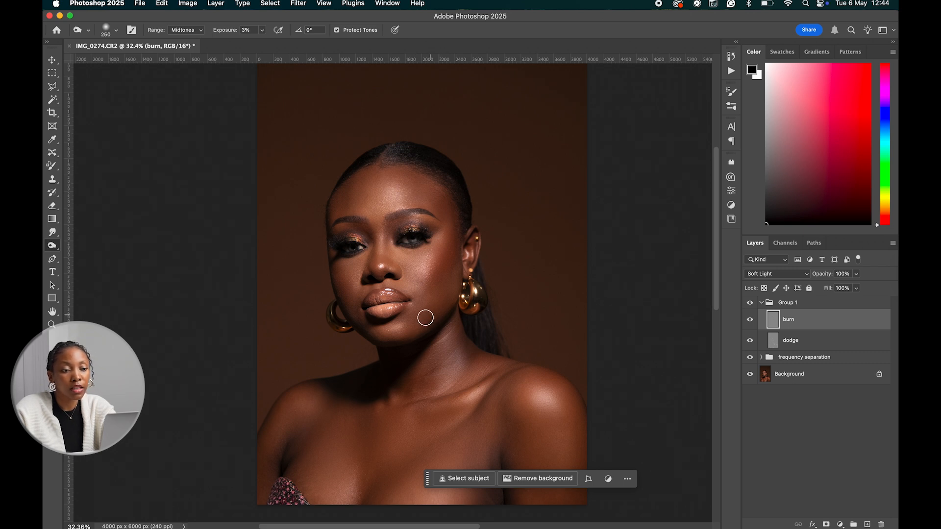
key("bracketright")
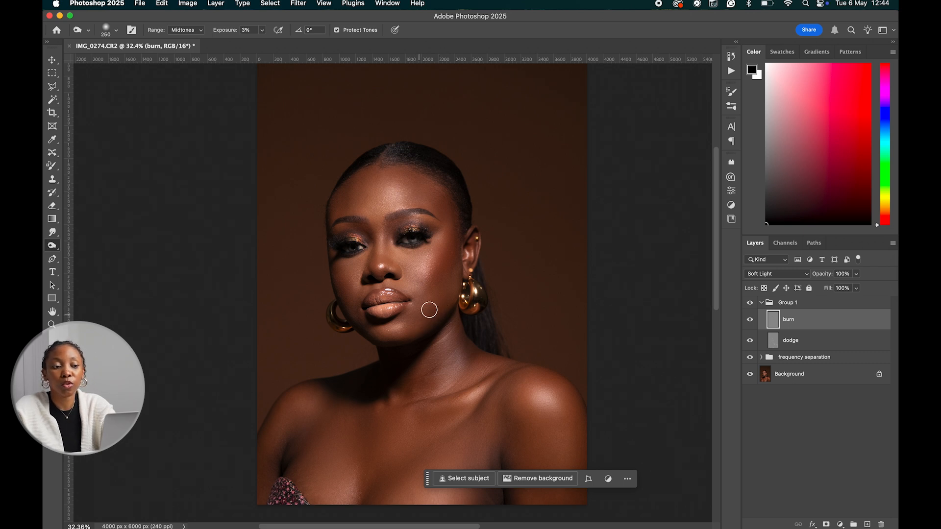
Burn the contour of the cheek beside the partly hidden earring with a 175 px brush
key("bracketleft")
key("bracketleft")
key("bracketleft")
key("bracketleft")
key("bracketleft")
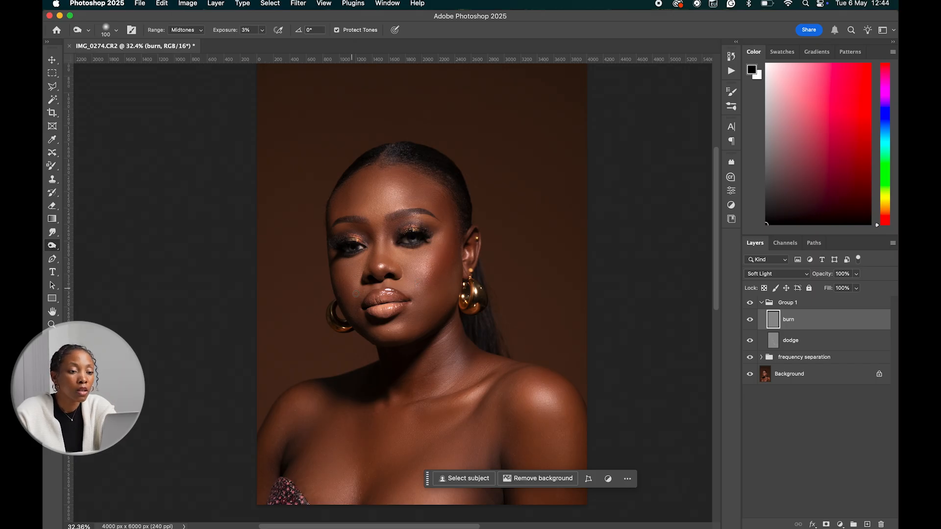
key("bracketright")
key("bracketright")
key("bracketright")
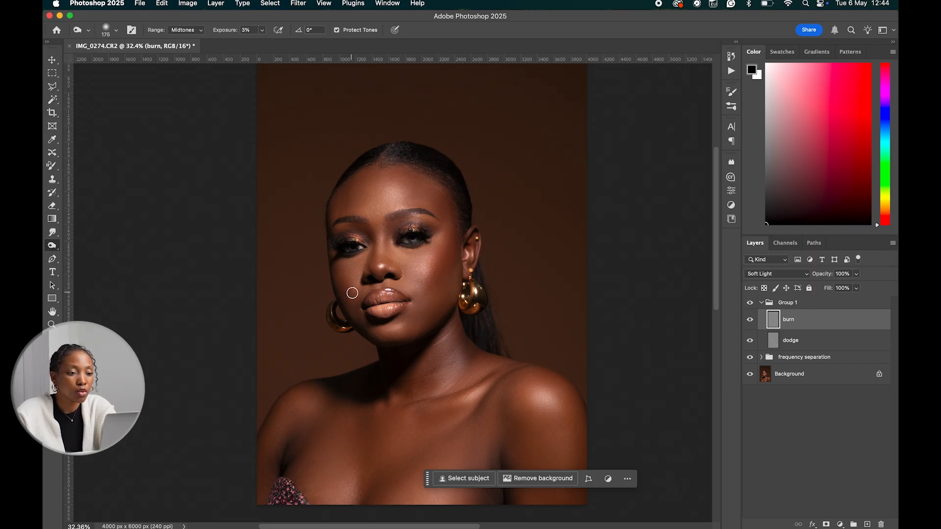
mouse_move(345, 288)
left_mouse_down()
mouse_move(352, 310)
mouse_move(337, 266)
mouse_move(345, 293)
left_mouse_up()
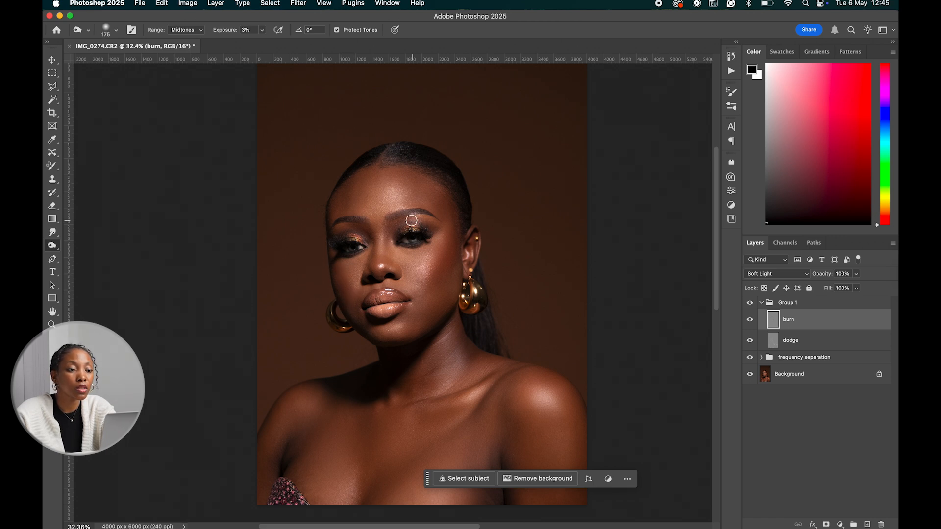
Darken the eyebrow area with a smaller Burn brush, varying its size between 45 and 100 px
key("bracketleft")
key("bracketleft")
key("bracketleft")
key("bracketleft")
key("bracketleft")
key("bracketleft")
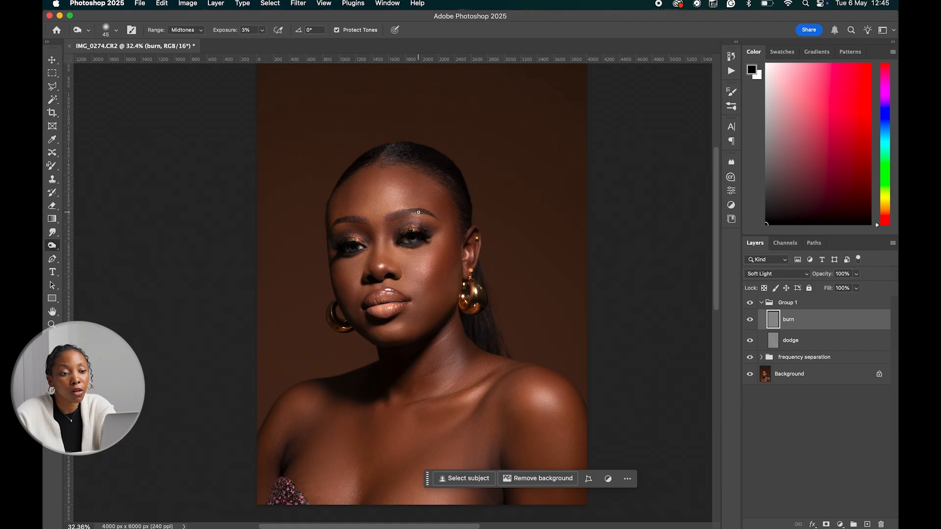
key("bracketright")
key("bracketright")
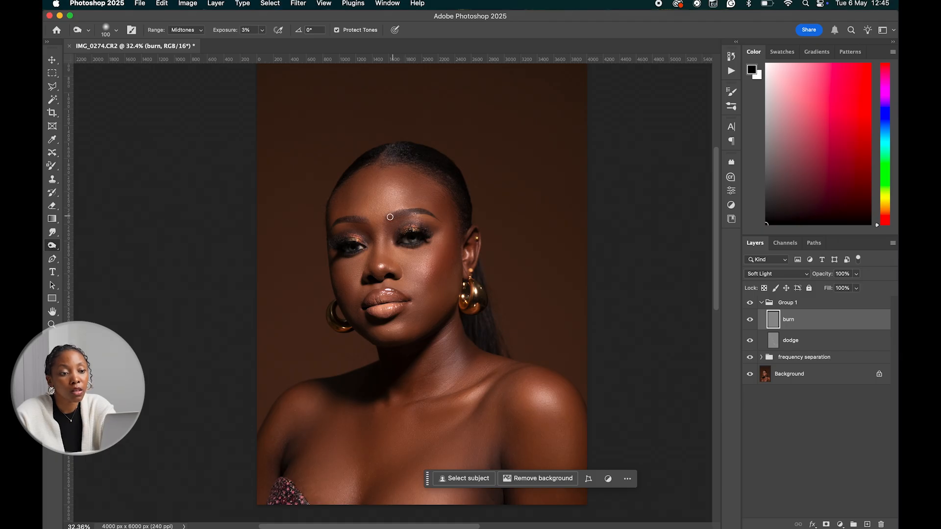
key("bracketleft")
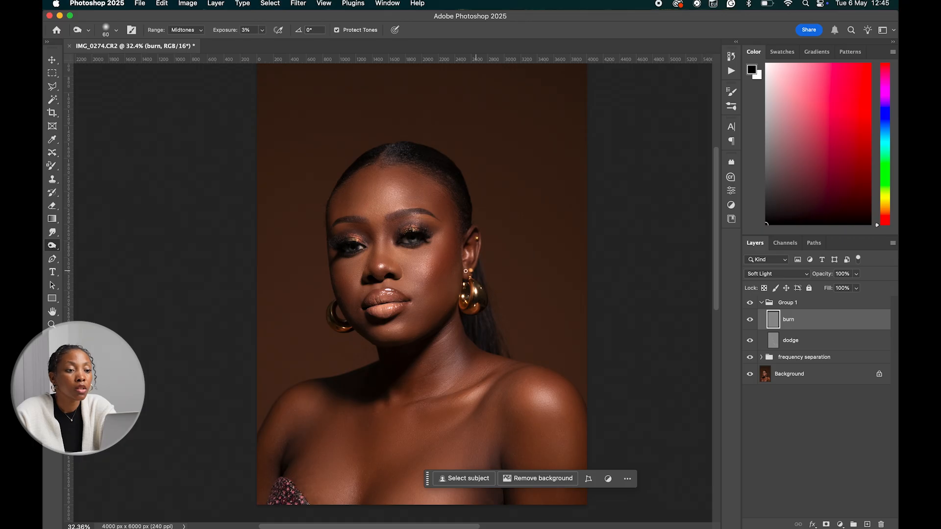
Toggle Group 1's visibility off and on to compare the portrait with and without the dodging and burning
left_click(751, 303)
left_click(750, 303)
left_click(749, 304)
left_click(750, 304)
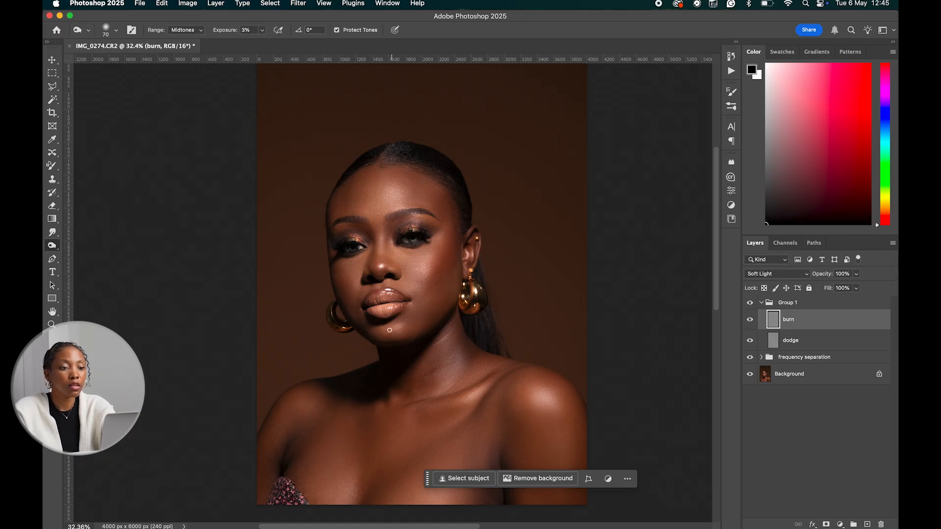
Burn the shadows on the neck below the chin with the brush enlarged to 250 px
key("bracketright")
key("bracketright")
key("bracketright")
key("bracketright")
key("bracketright")
key("bracketright")
key("bracketright")
key("bracketright")
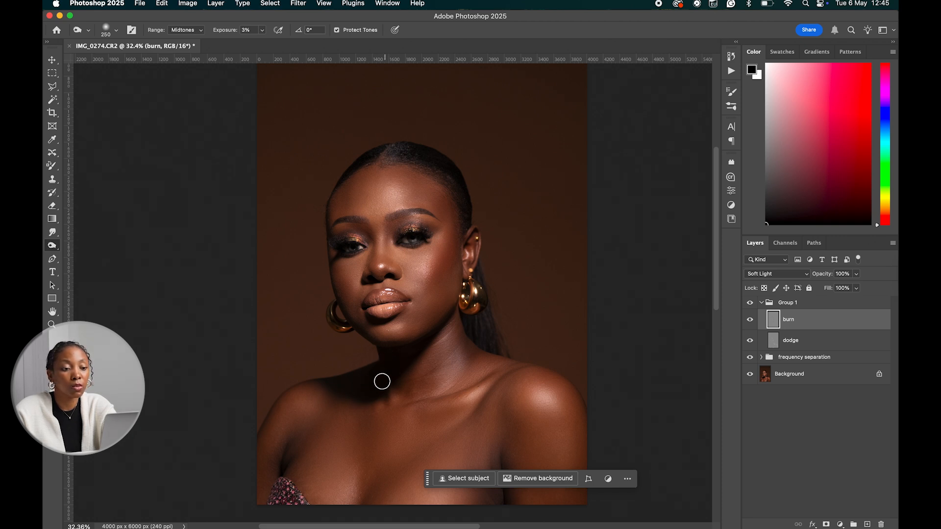
Burn the shadows around the collarbones and upper chest, using brush sizes of 90 and 200 px
scroll(455, 390, "down", 3)
scroll(456, 390, "left", 3)
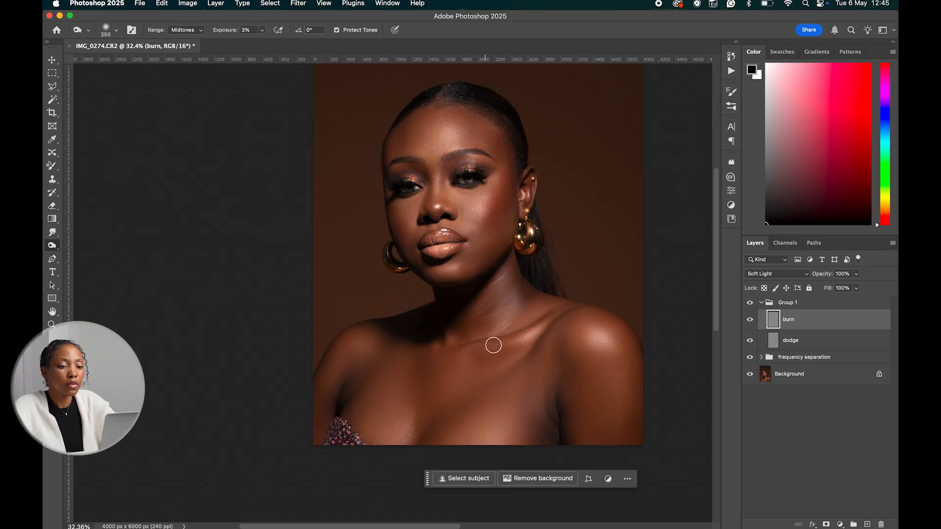
key("bracketleft")
key("bracketleft")
key("bracketleft")
key("bracketleft")
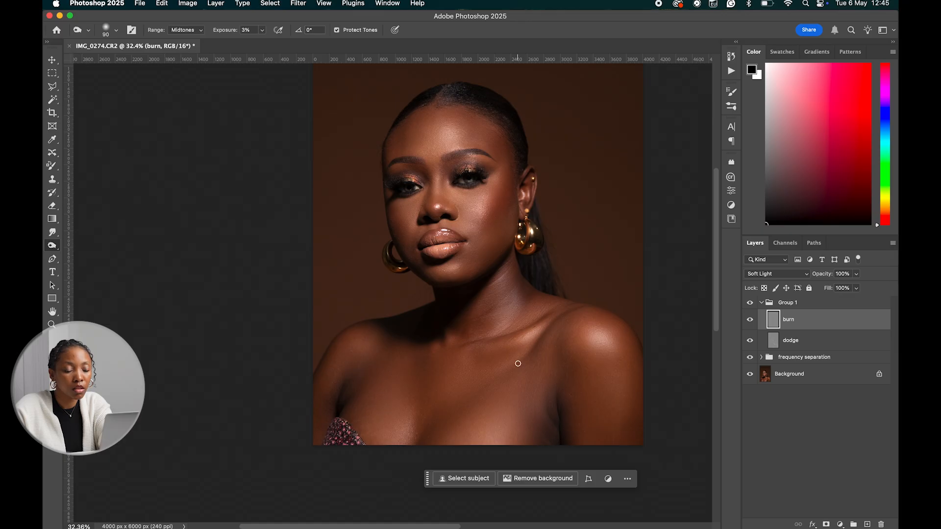
key("bracketright")
key("bracketright")
key("bracketright")
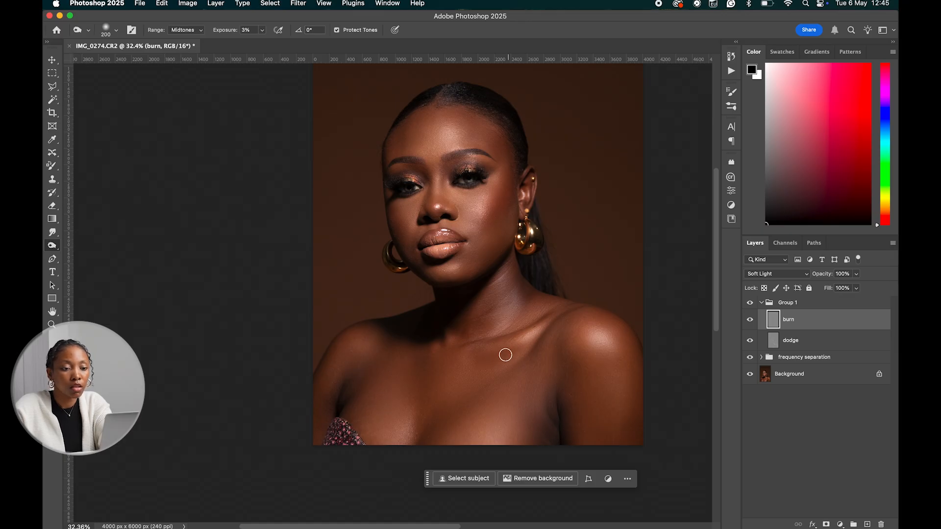
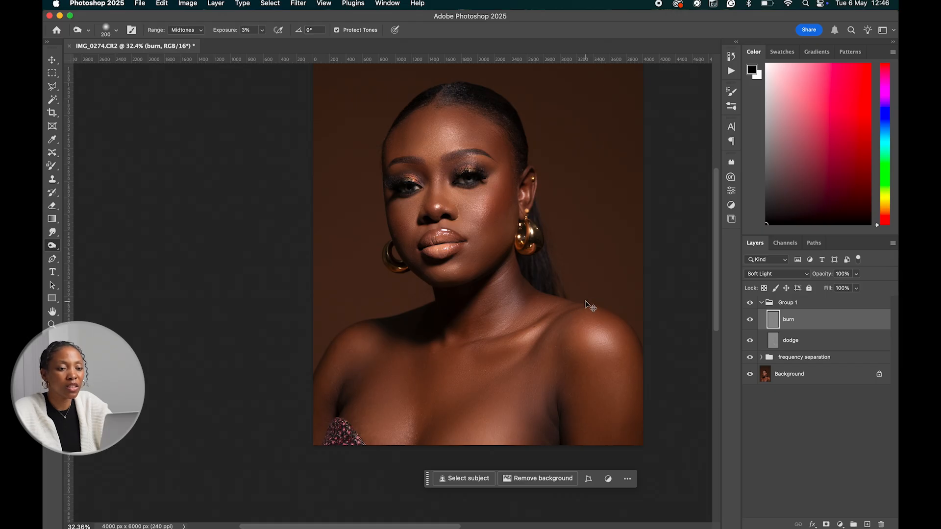
Undo the last two burn edits and burn around the brightly lit shoulder with a 400 px brush
key("super+z")
key("super+z")
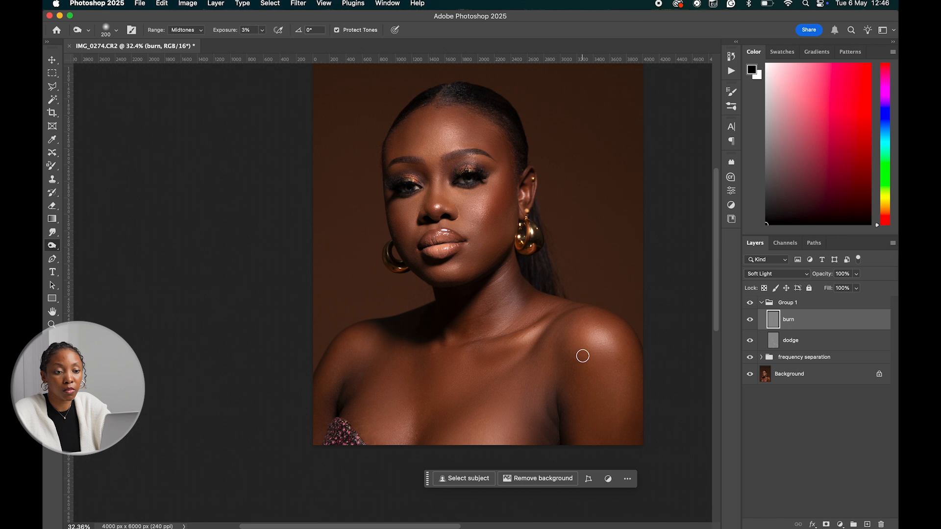
key("bracketright")
key("bracketright")
key("bracketright")
key("bracketright")
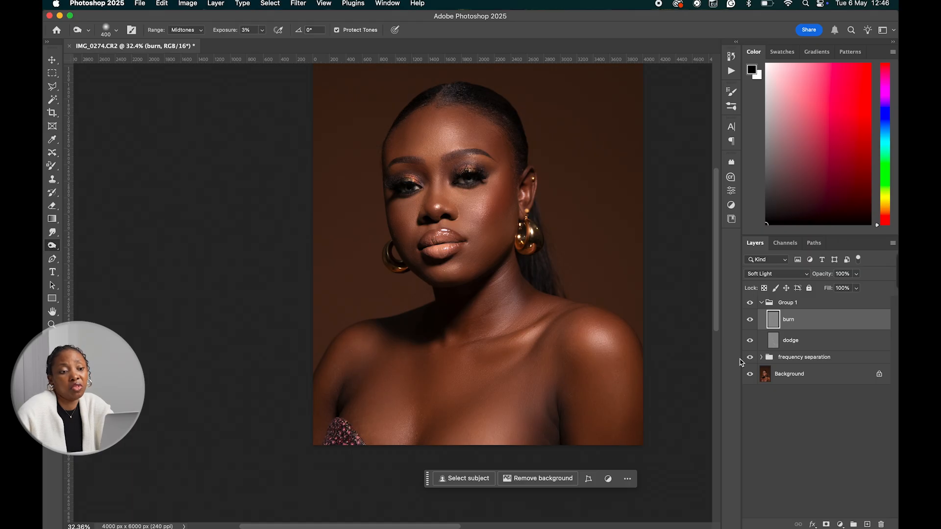
Blend the chest tones on the frequency separation group's colour layer with a 300 px Mixer Brush
left_click(800, 357)
left_click(760, 358)
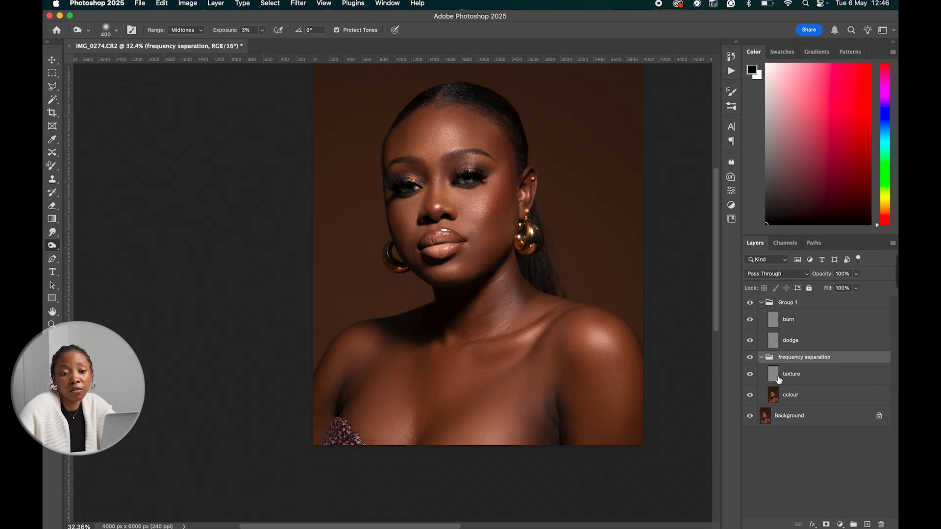
left_click(801, 396)
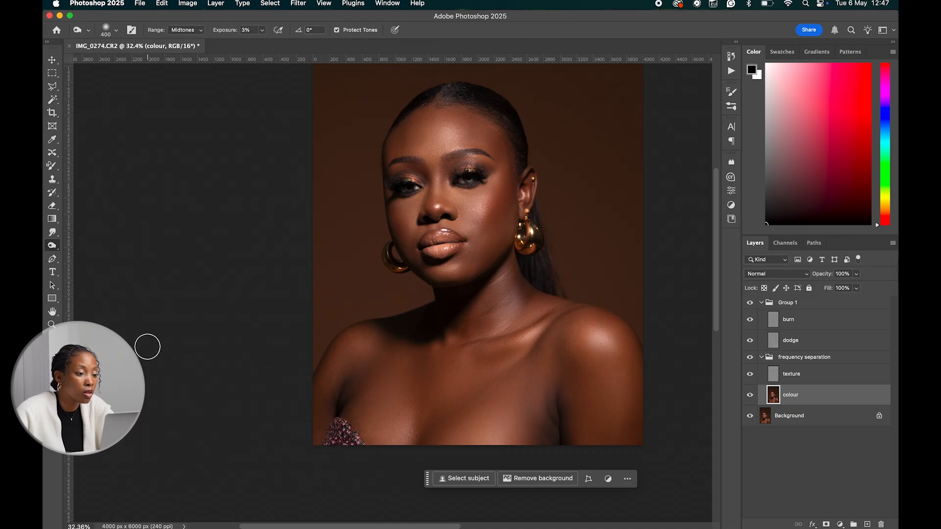
key("b")
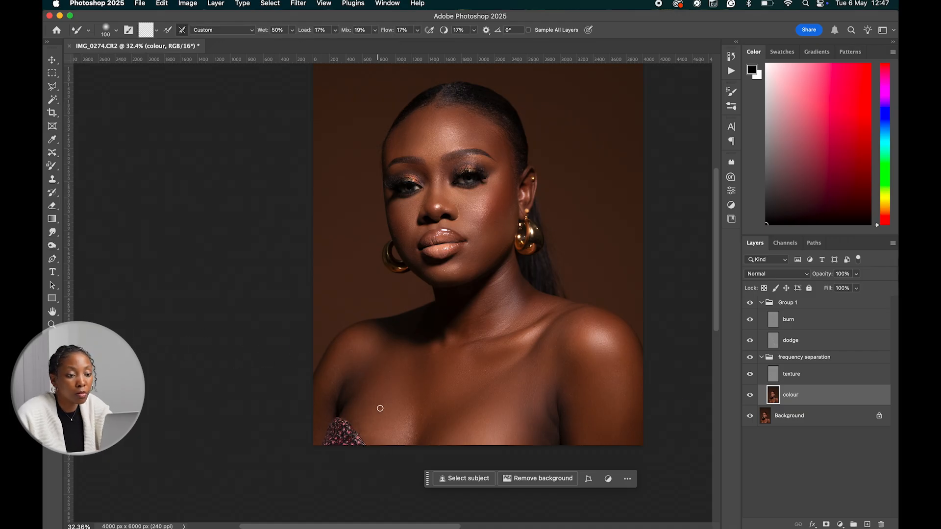
key("bracketright")
key("bracketright")
key("bracketright")
key("bracketright")
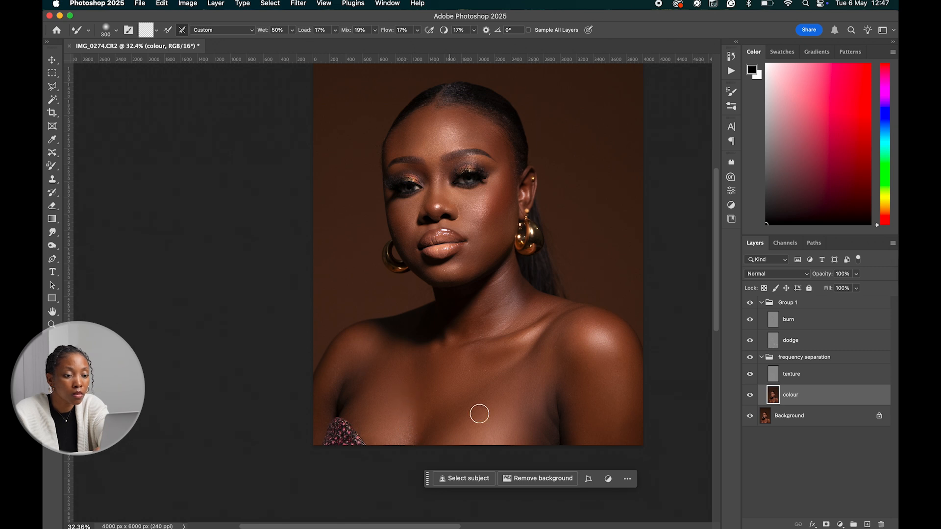
Compare the portrait with and without the frequency separation group and Group 1, leaving the burn layer selected and both groups visible
left_click(749, 360)
left_click(750, 360)
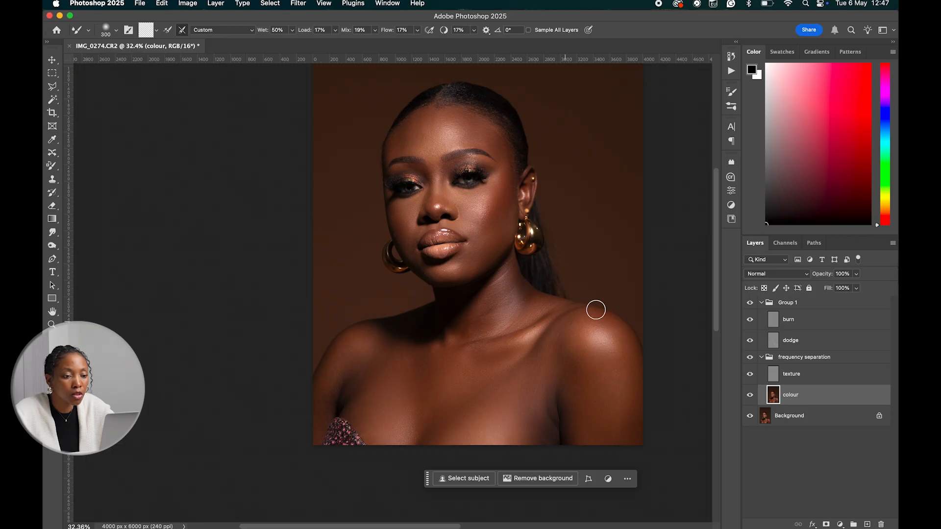
left_click(811, 321)
left_click(750, 303)
left_click(750, 303)
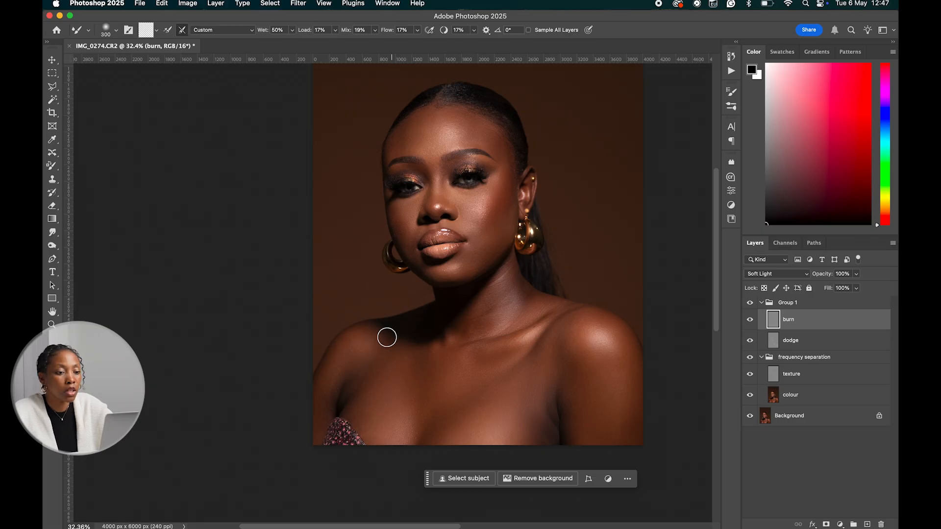
Burn the chest and shoulder shadows on the burn layer with the Burn tool, reducing the brush to 150 px
key("o")
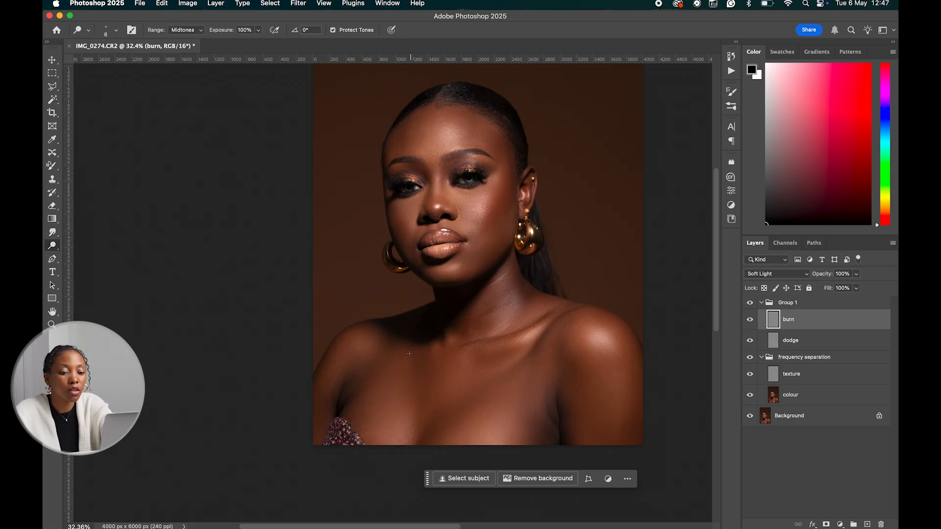
key("shift+o")
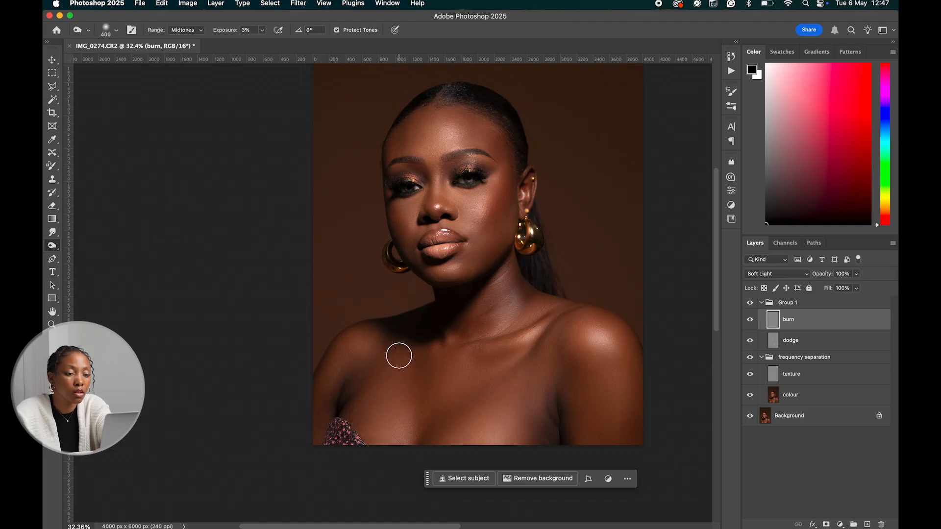
key("bracketleft")
key("bracketleft")
key("bracketleft")
key("bracketleft")
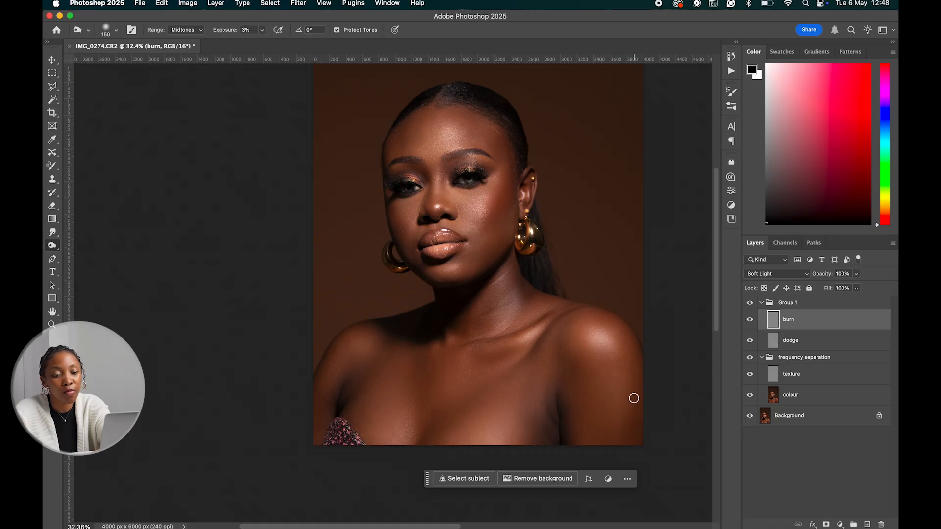
Rename Group 1 as "dodge and burn" and collapse it together with the frequency separation group
double_click(792, 302)
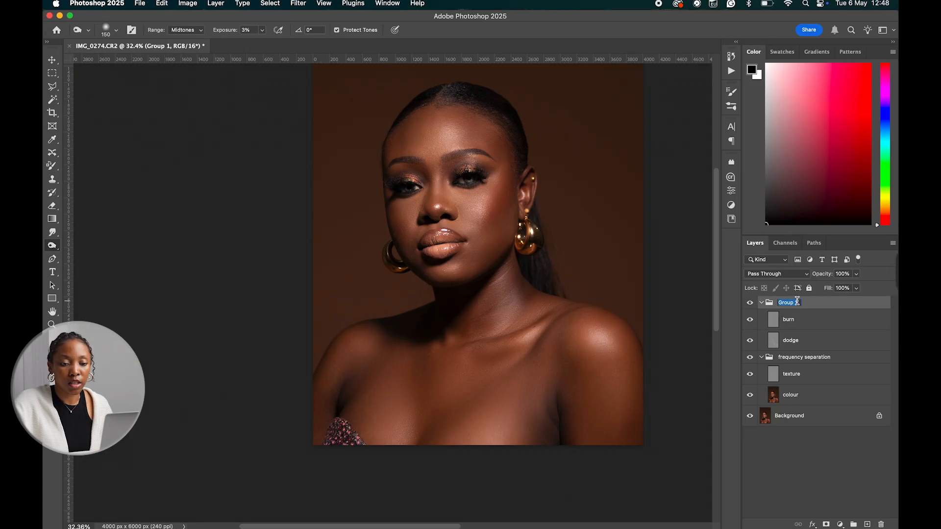
type("dodge")
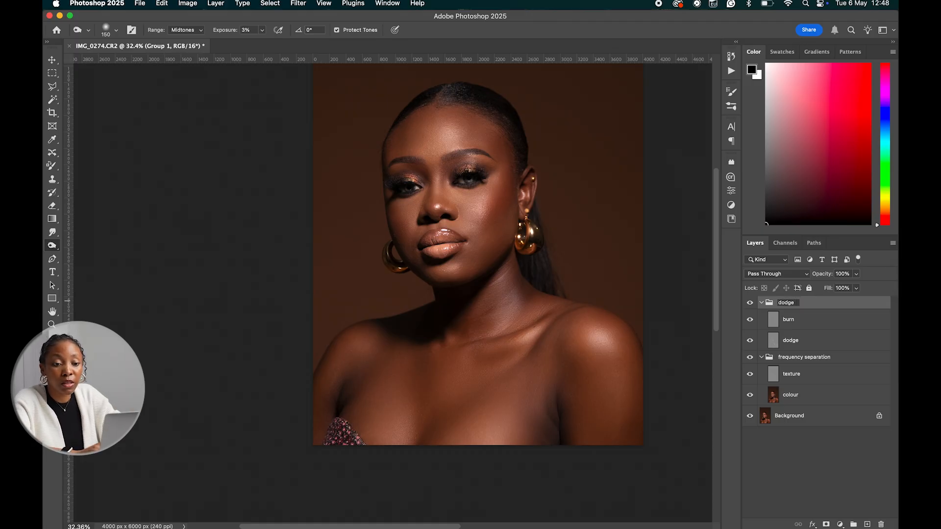
type(" and burn")
key("Return")
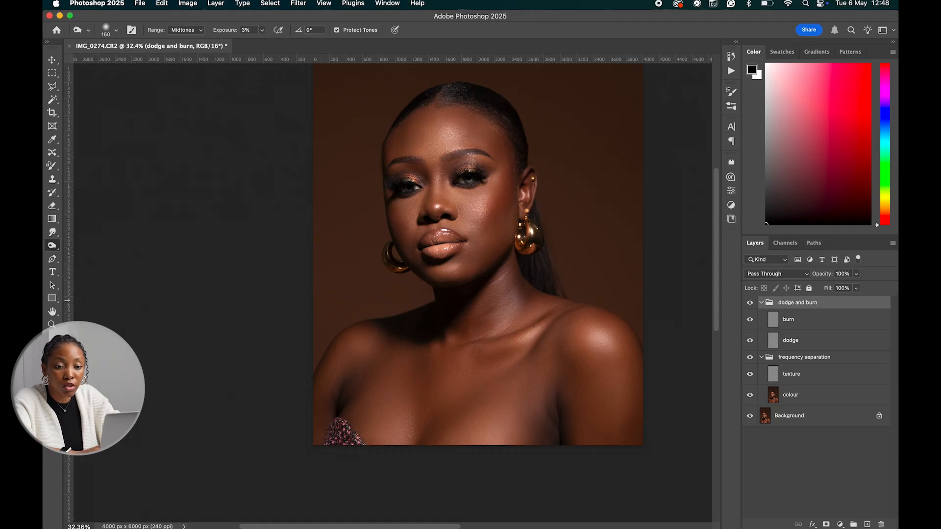
left_click(760, 303)
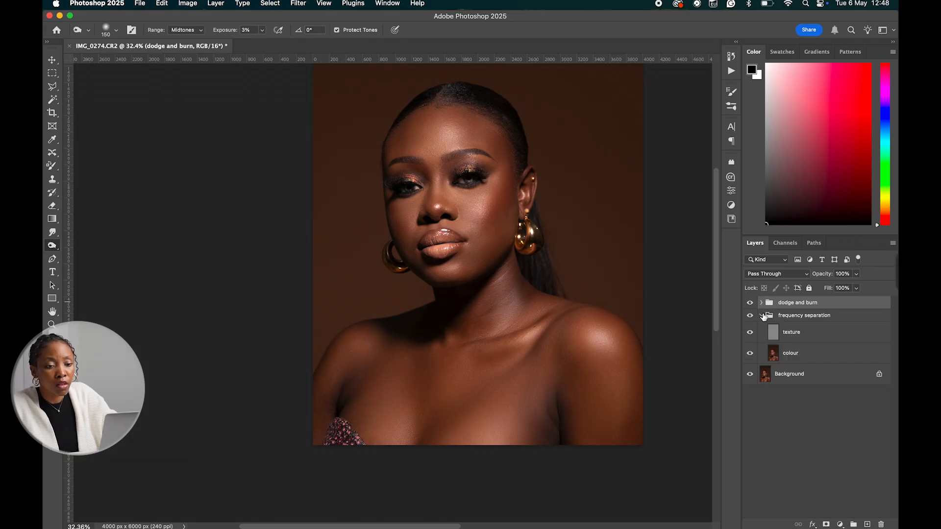
left_click(762, 316)
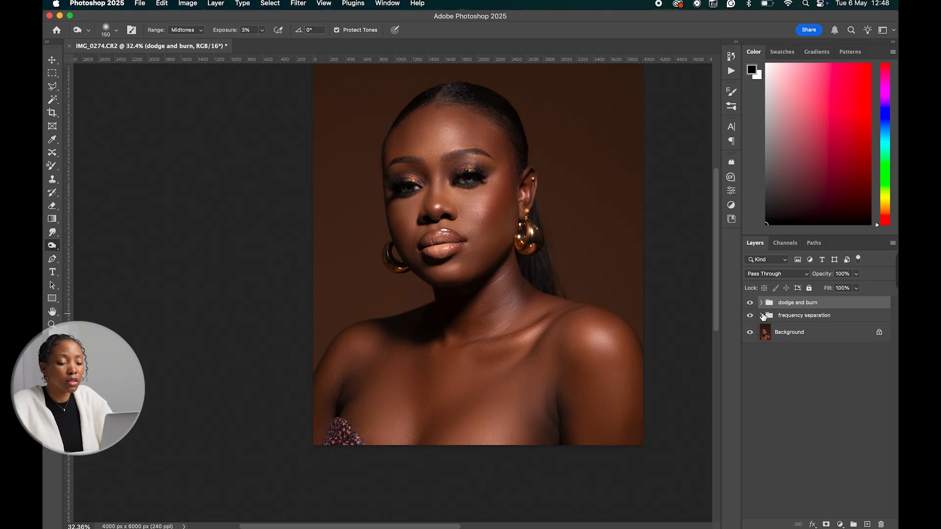
Save the retouched portrait with its dodge and burn and frequency separation groups kept as layers
key("super+s")
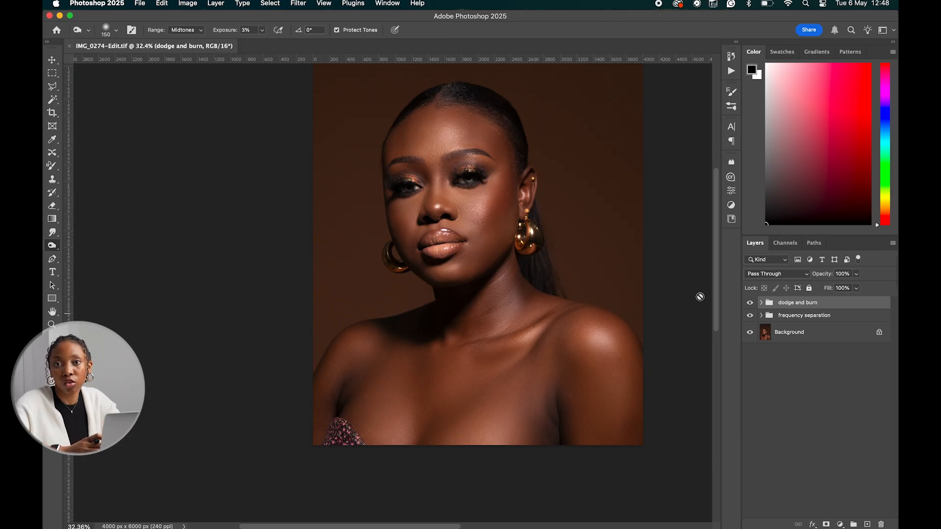
scroll(699, 296, "up", 5)
scroll(699, 297, "right", 2)
scroll(699, 297, "down", 1)
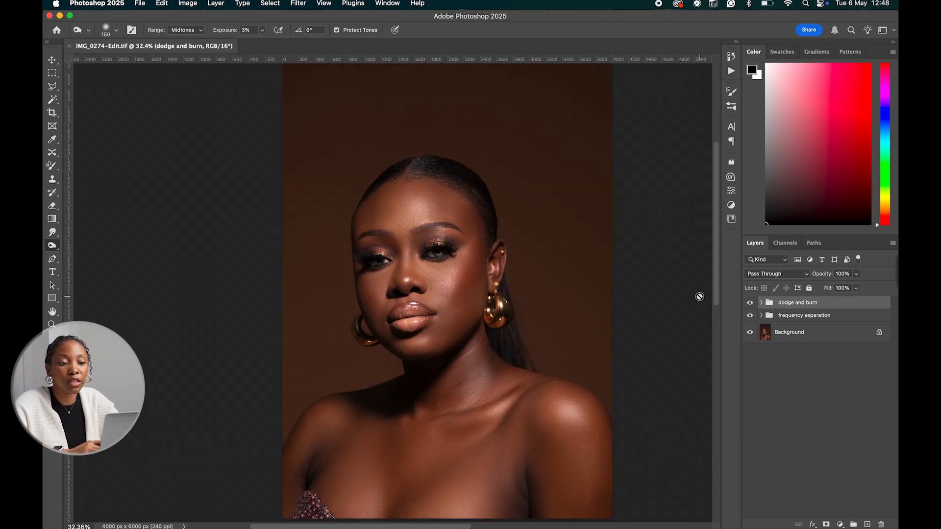
mouse_move(698, 527)
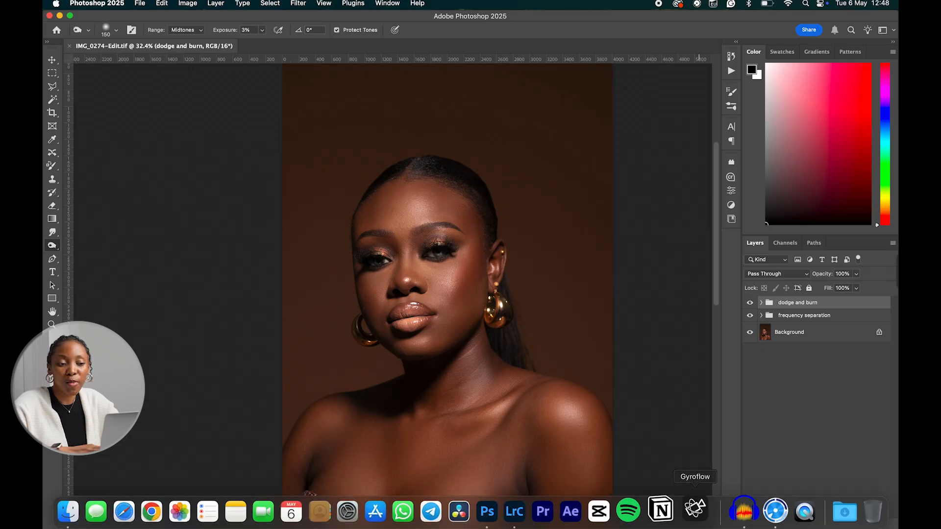
Switch to Lightroom Classic and compare the retouched IMG_0274-Edit.tif with the original IMG_0274.CR2
left_click(527, 510)
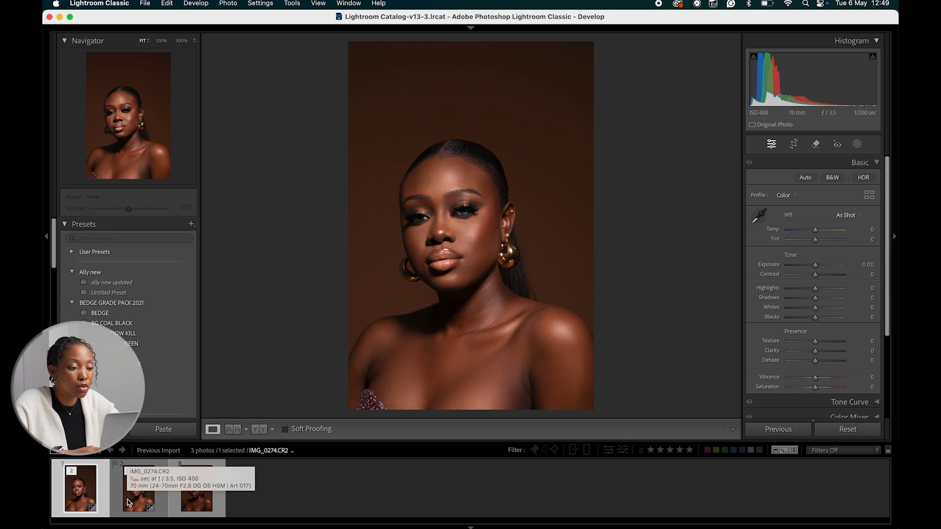
left_click(128, 502)
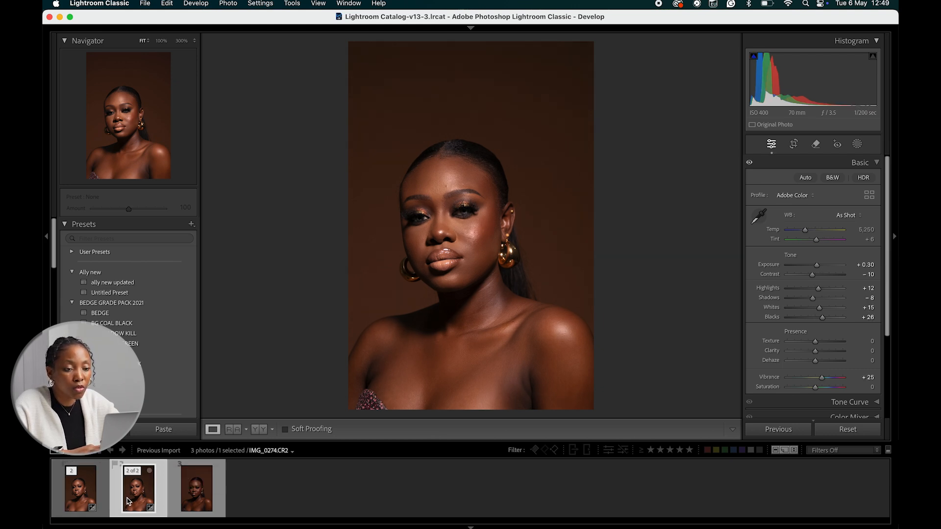
left_click(71, 505)
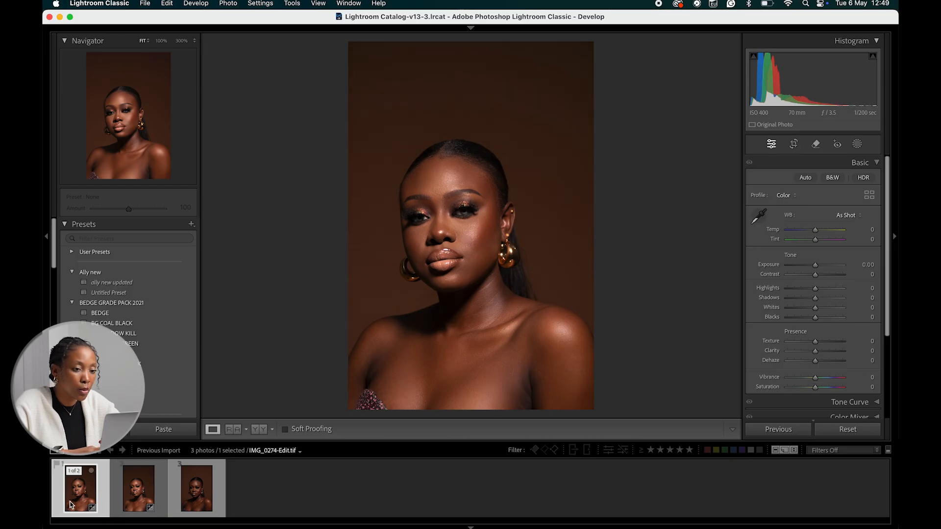
Return to Photoshop and group the dodge and burn and frequency separation groups together under the name "the end"
key("ctrl+Up")
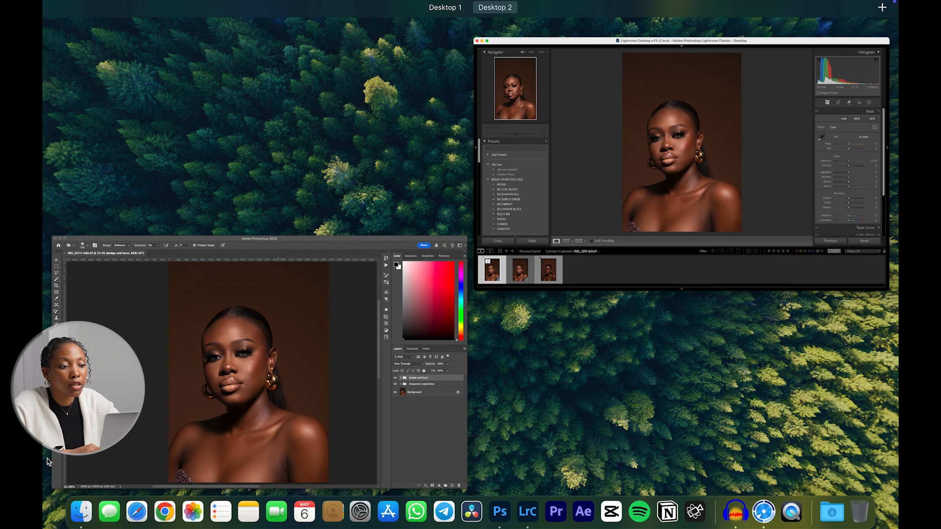
left_click(333, 345)
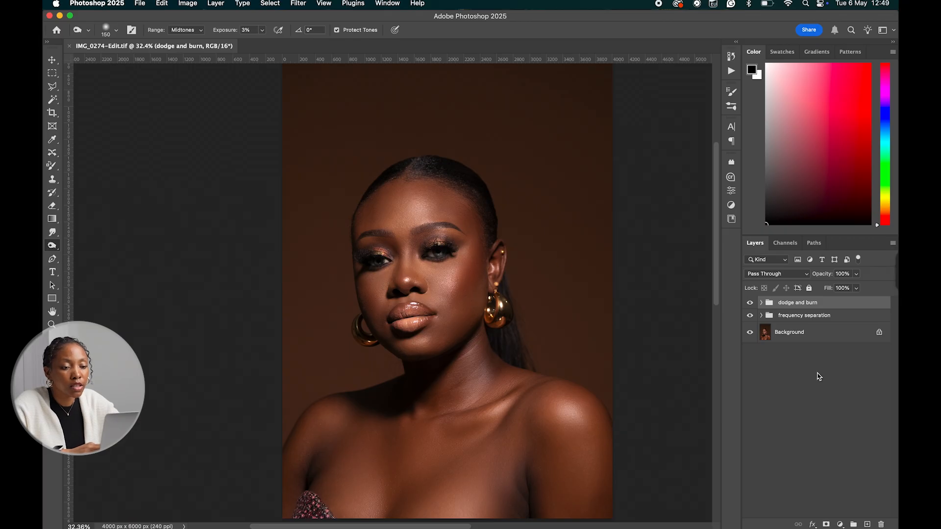
left_click(817, 316, "shift")
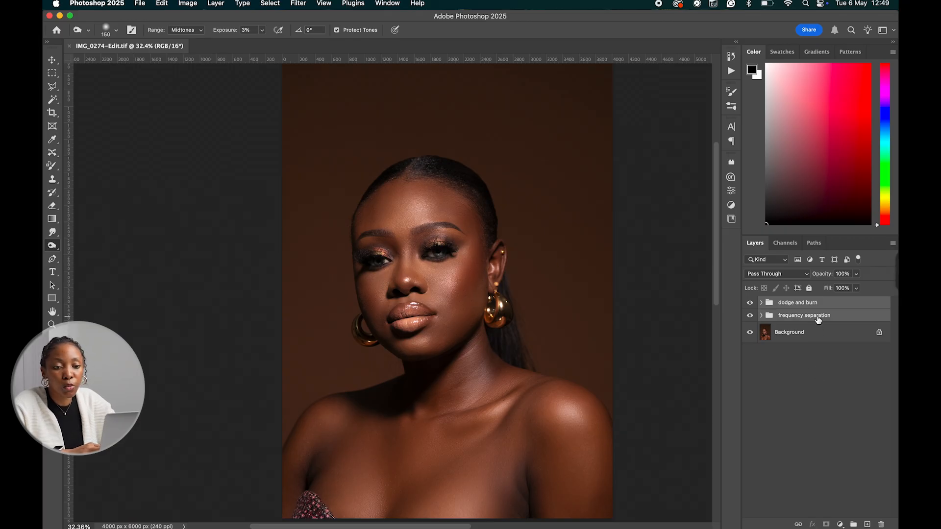
key("super+g")
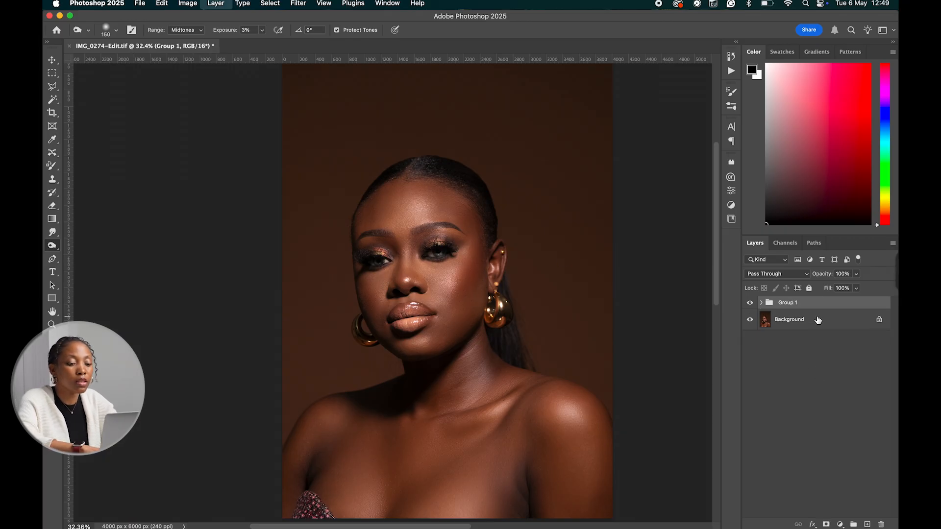
double_click(782, 302)
type("the end")
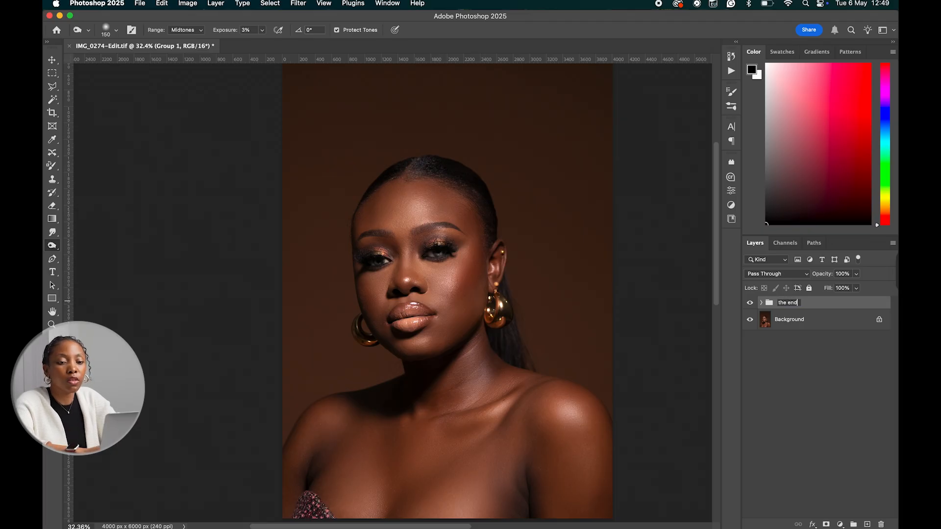
key("Return")
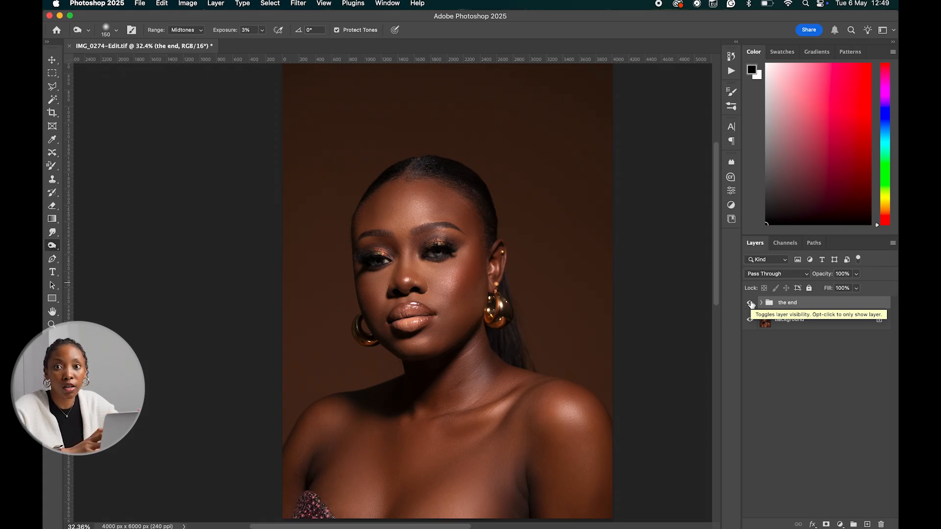
Compare the portrait with and without "the end" group, leaving the group visible
left_click(749, 303)
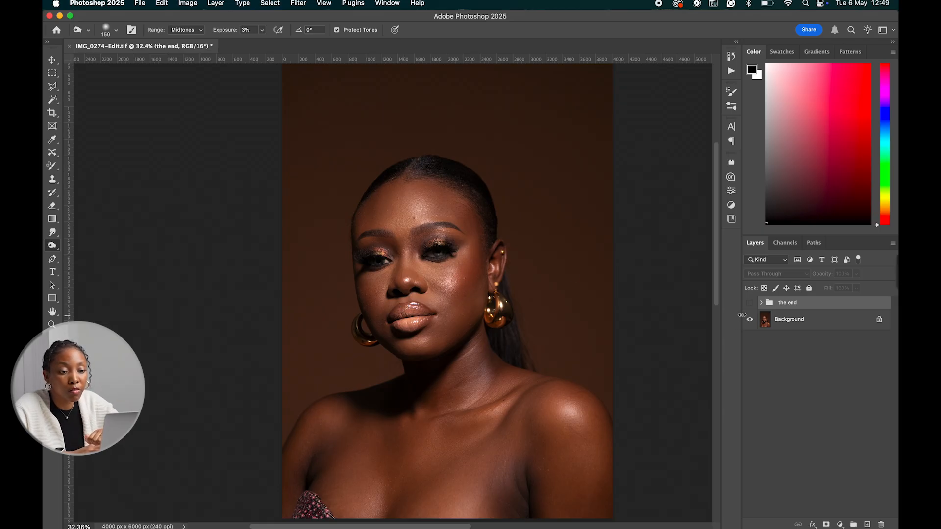
left_click(749, 304)
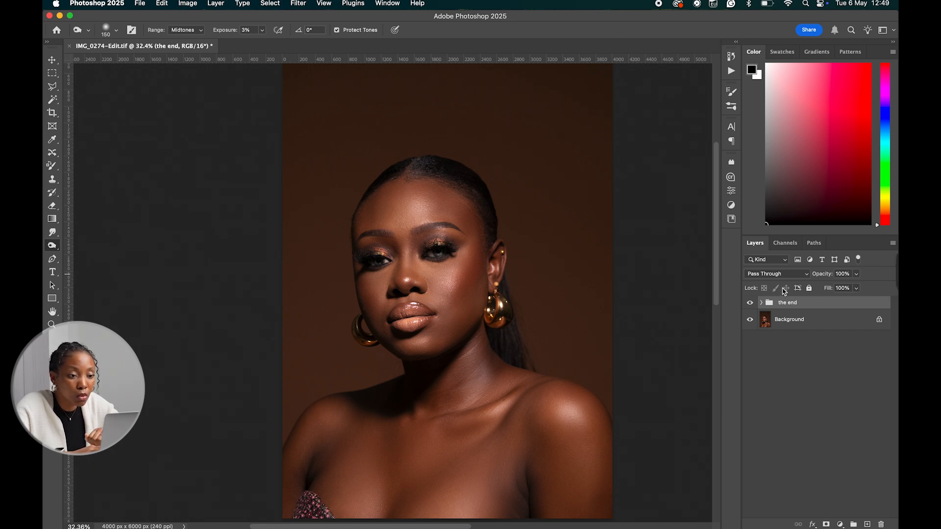
left_click(752, 304)
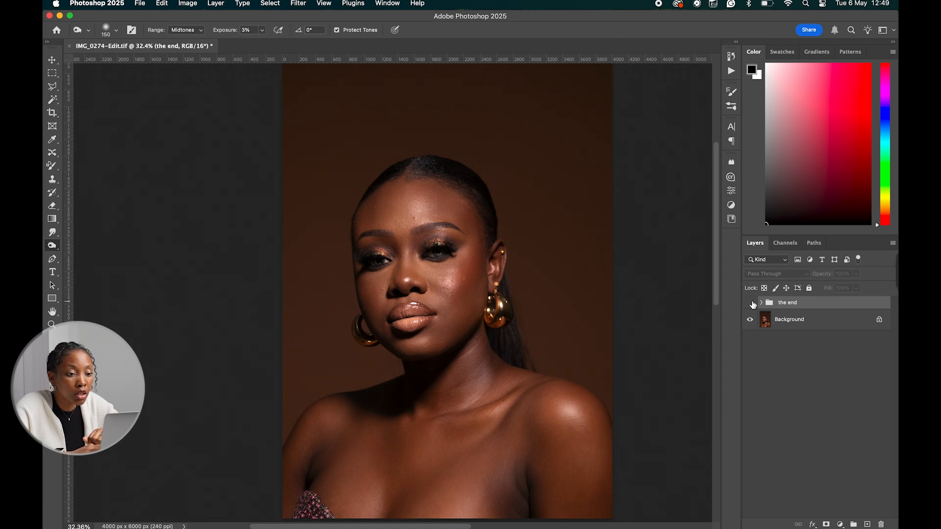
left_click(752, 304)
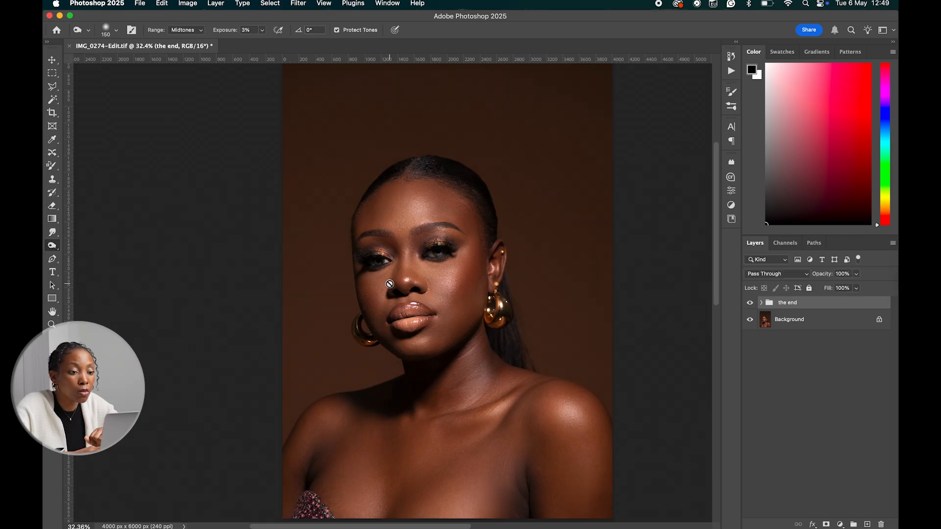
scroll(420, 233, "down", 3)
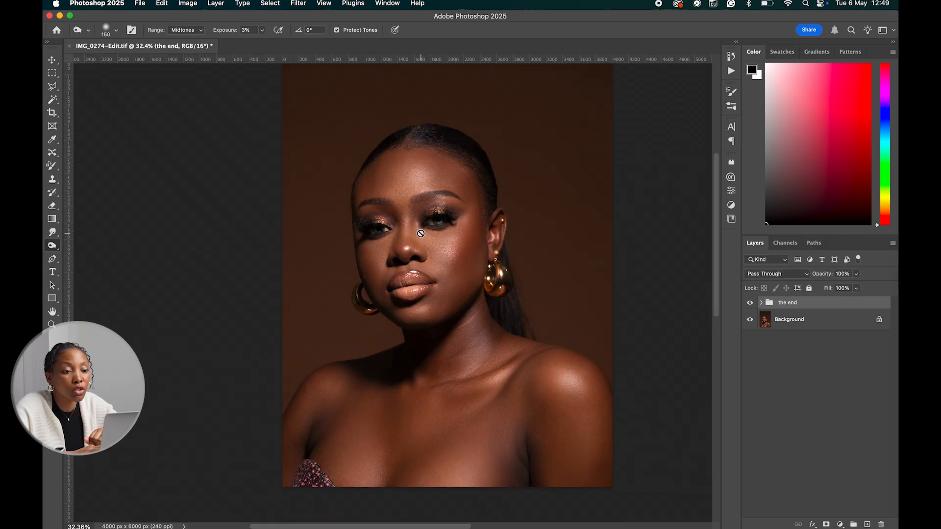
scroll(420, 234, "up", 1)
left_click(748, 303)
left_click(748, 304)
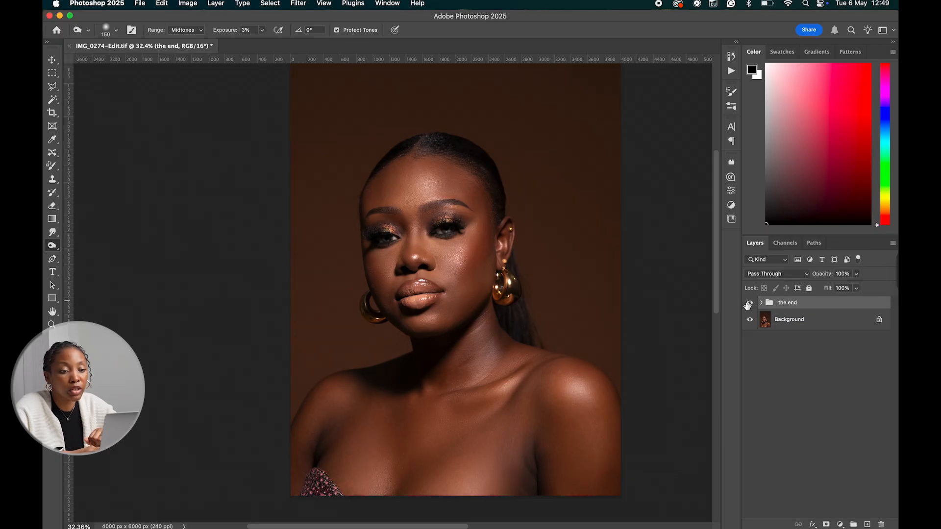
Crop the portrait to a 4:5 ratio at full width, trimming only the empty background above the head
scroll(575, 379, "down", 3)
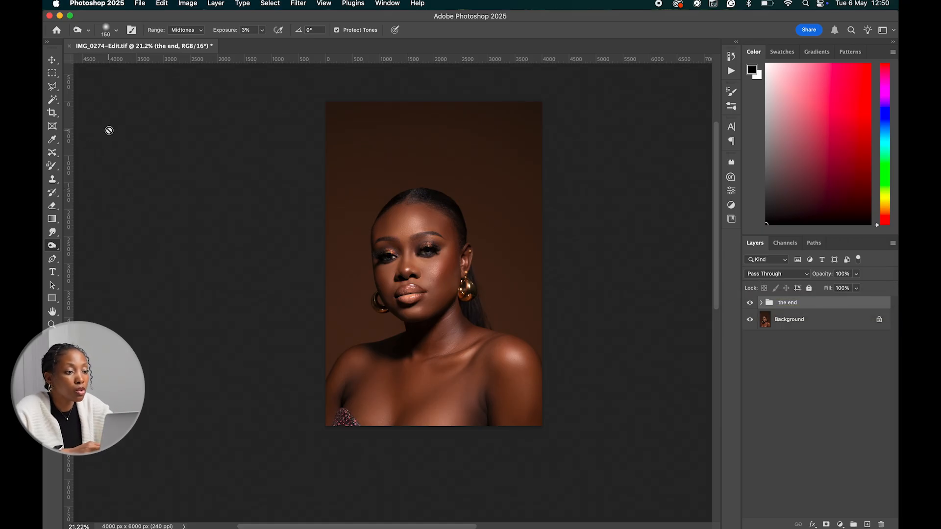
key("c")
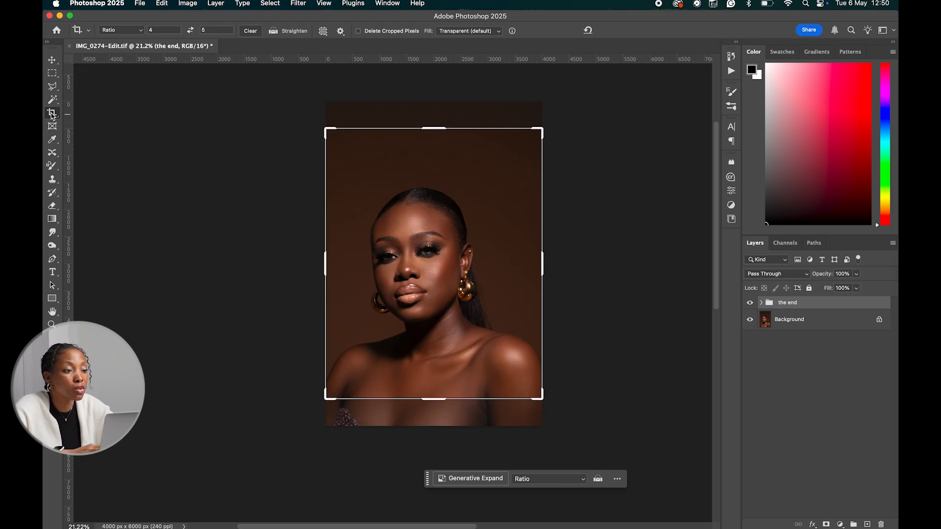
left_click(487, 233)
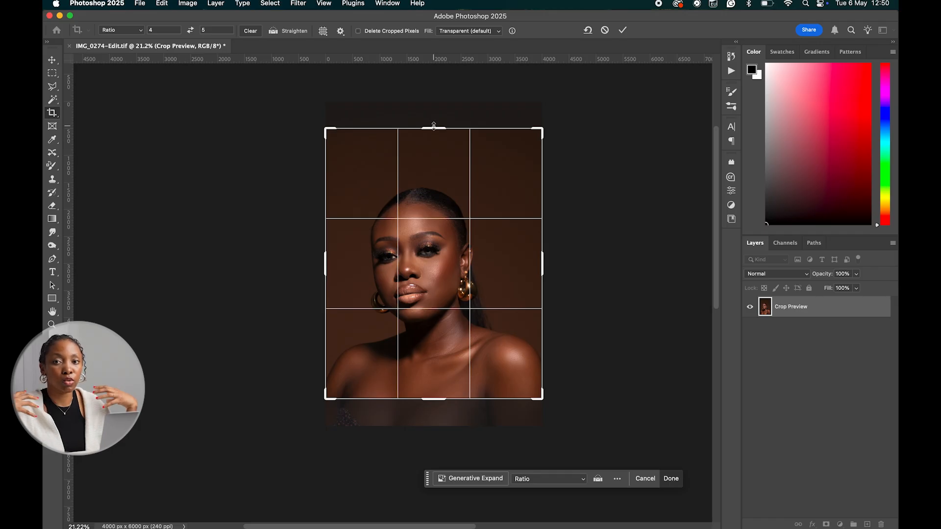
left_click_drag(434, 126, 434, 101)
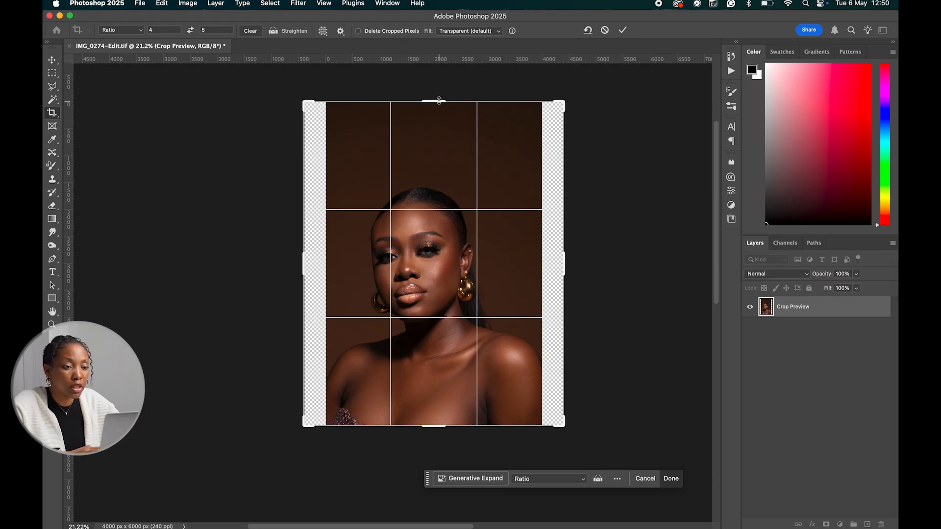
left_click_drag(439, 100, 439, 126)
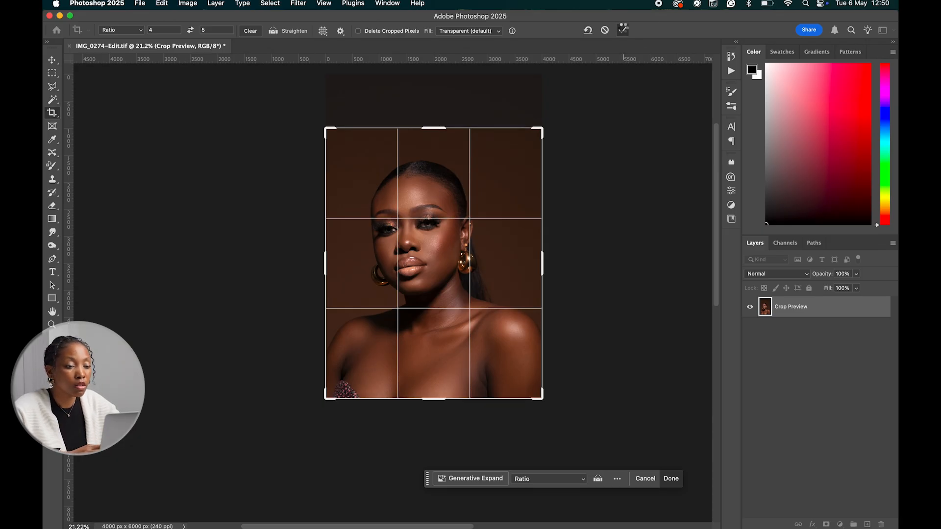
left_click(623, 31)
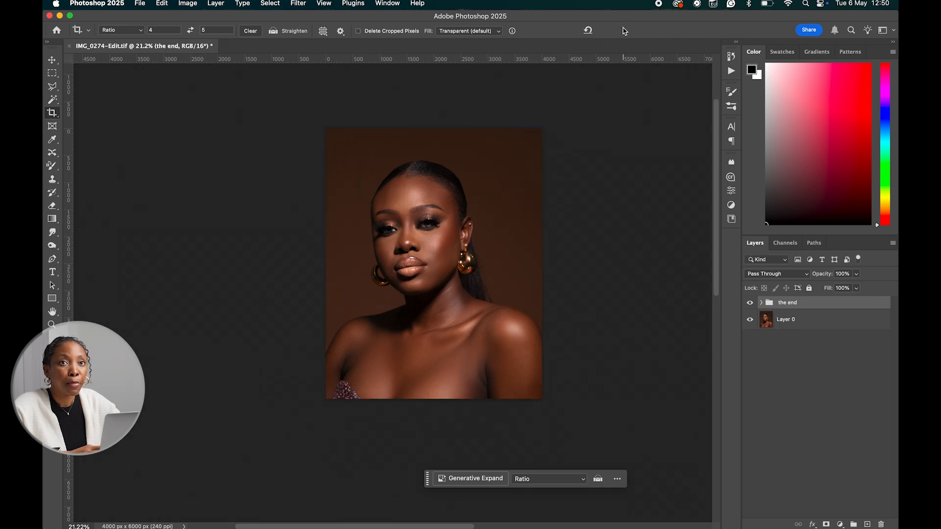
Inspect the cropped portrait up close and save it with its layers
scroll(503, 137, "up", 5)
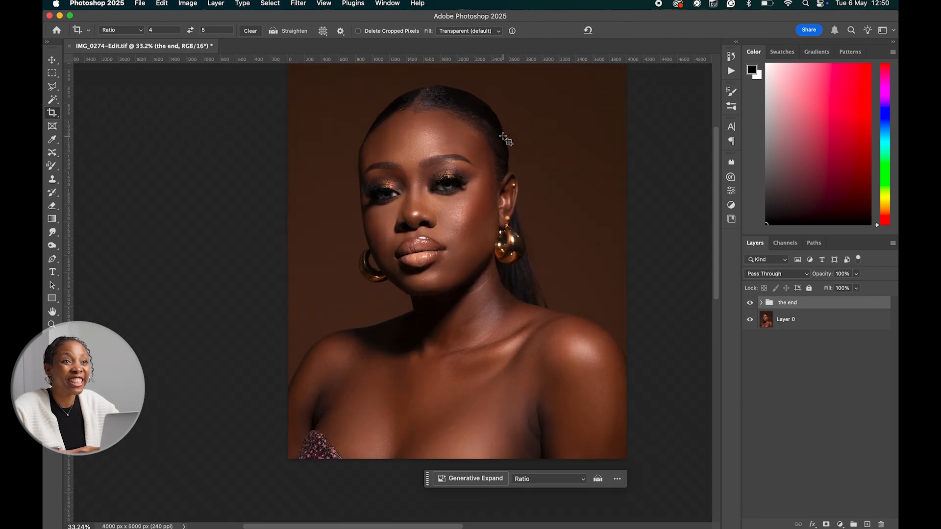
scroll(502, 137, "up", 1)
scroll(503, 136, "right", 1)
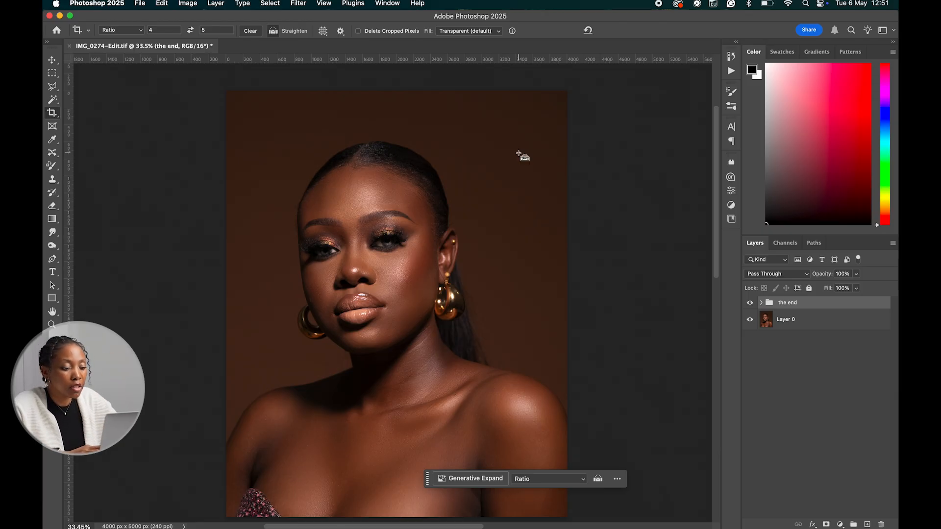
key("super+s")
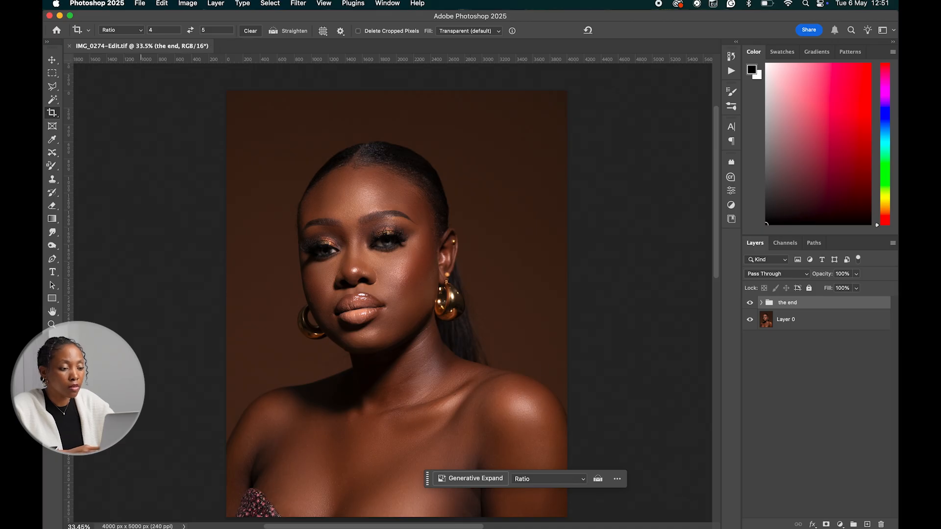
Switch to Lightroom Classic and compare the cropped edit side by side with the unretouched reference photo, ending in the single-photo view
mouse_move(190, 527)
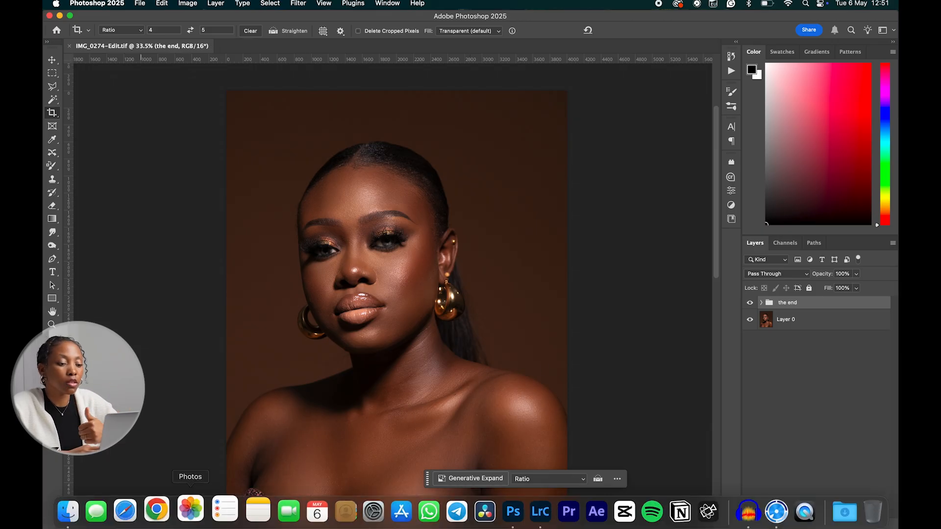
left_click(529, 508)
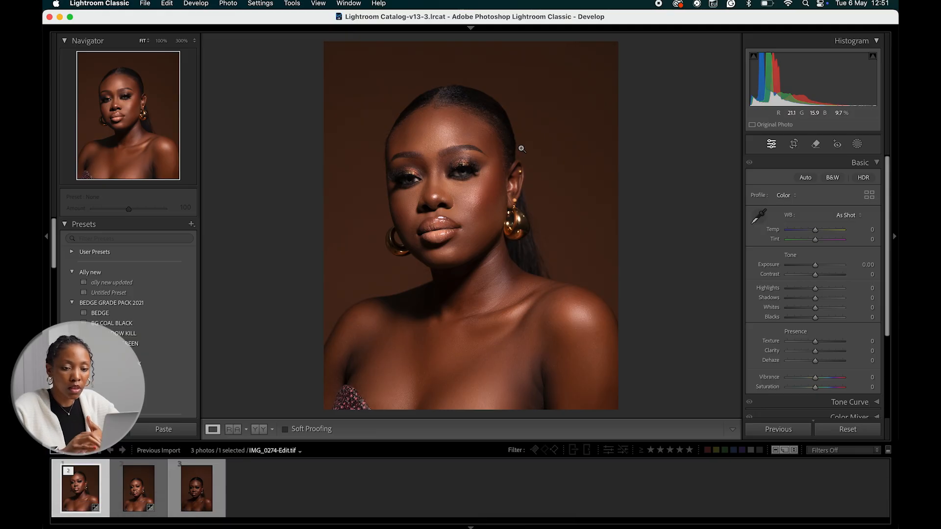
left_click(236, 429)
left_click_drag(131, 493, 330, 260)
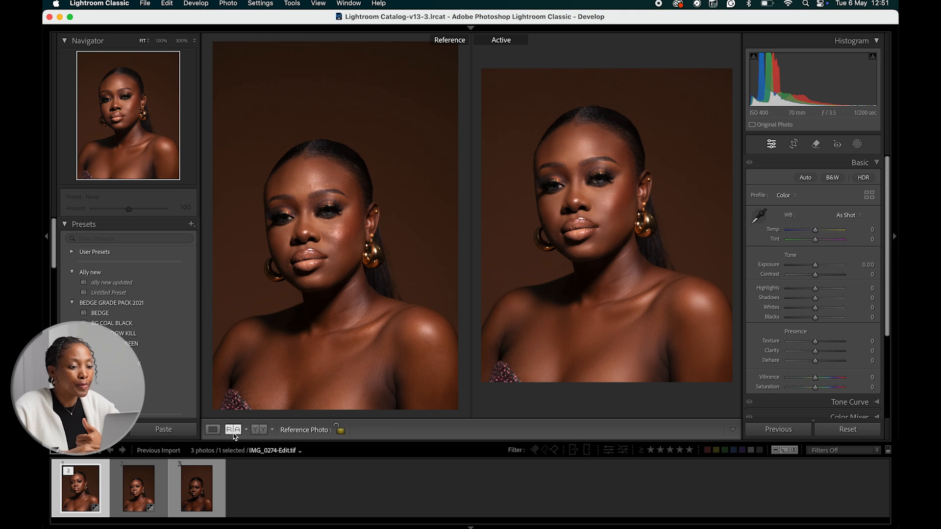
left_click(212, 429)
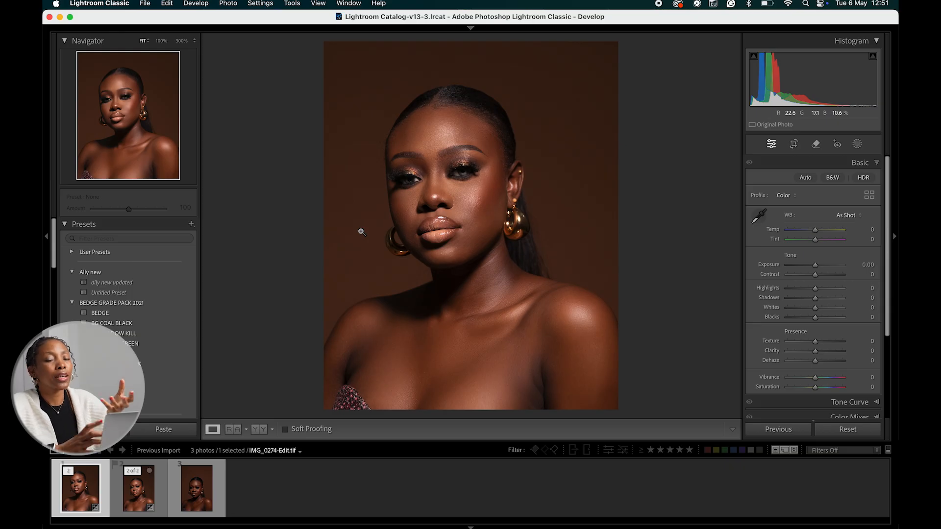
Apply the BG SUBTLE GREEN preset to the cropped portrait and reduce its amount to 22
mouse_move(55, 256)
left_mouse_down()
mouse_move(57, 282)
mouse_move(58, 267)
left_mouse_up()
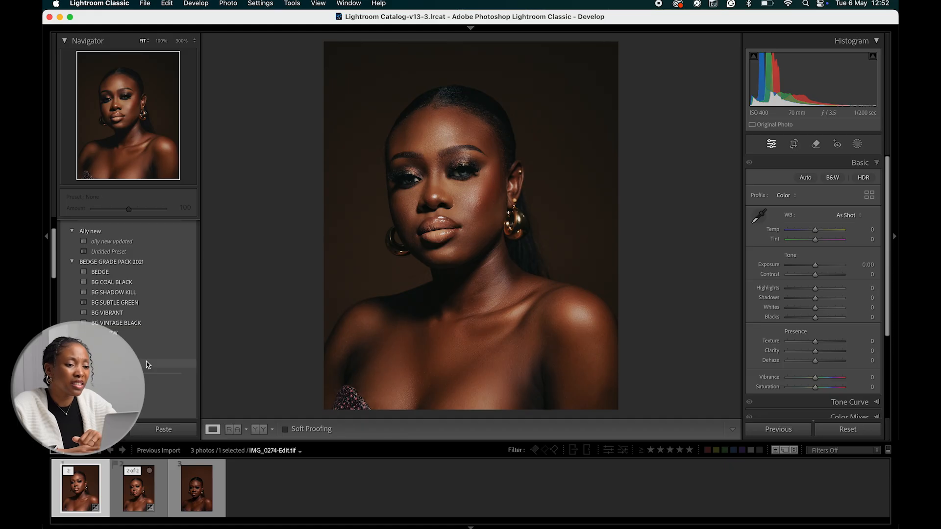
left_click(135, 303)
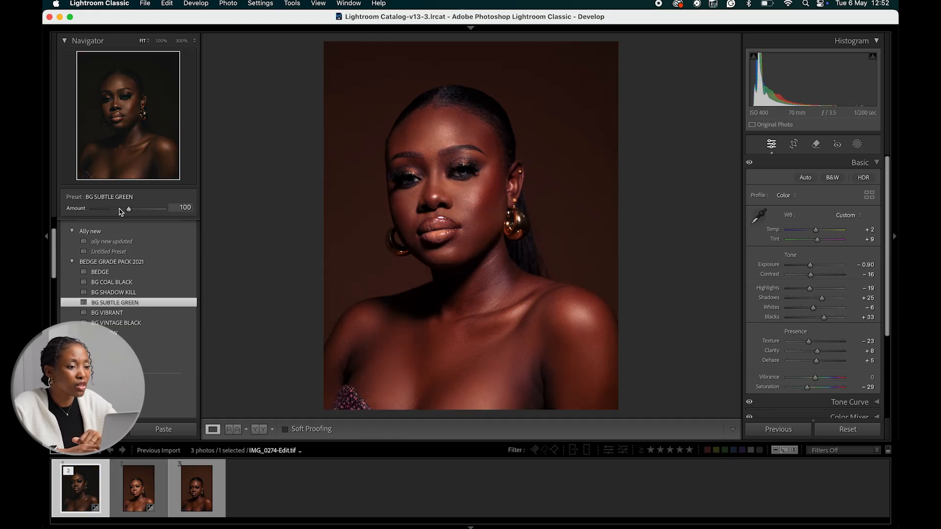
left_click_drag(118, 211, 101, 212)
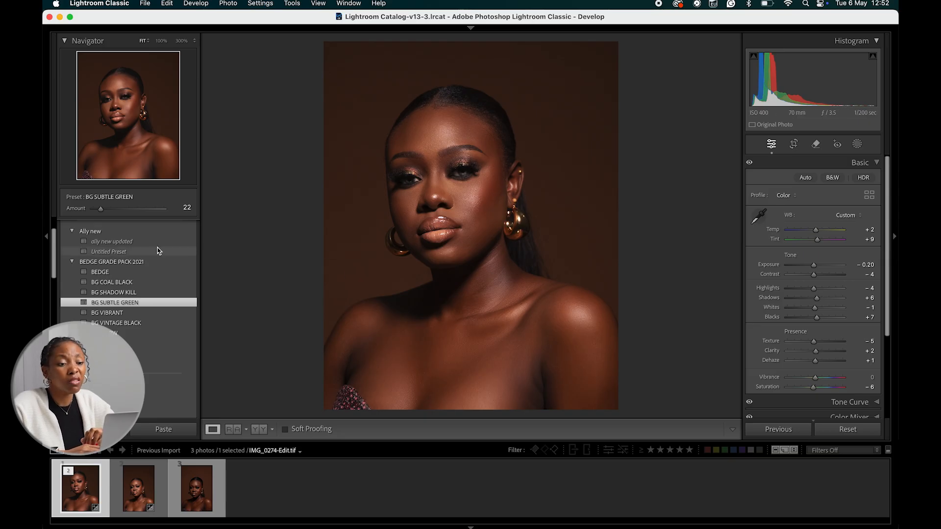
Add a Subject mask to the portrait, raise its exposure to about 0.16, and return to the Basic adjustments
left_click(857, 143)
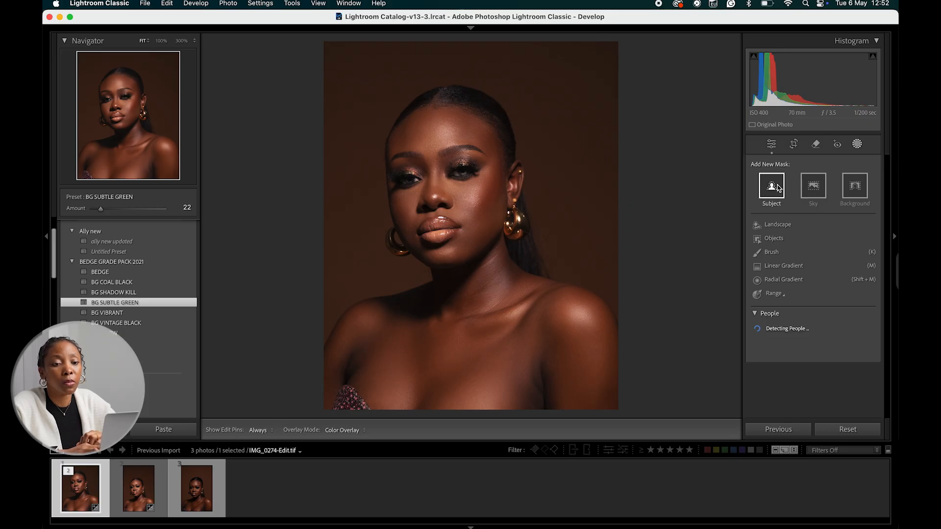
left_click(777, 186)
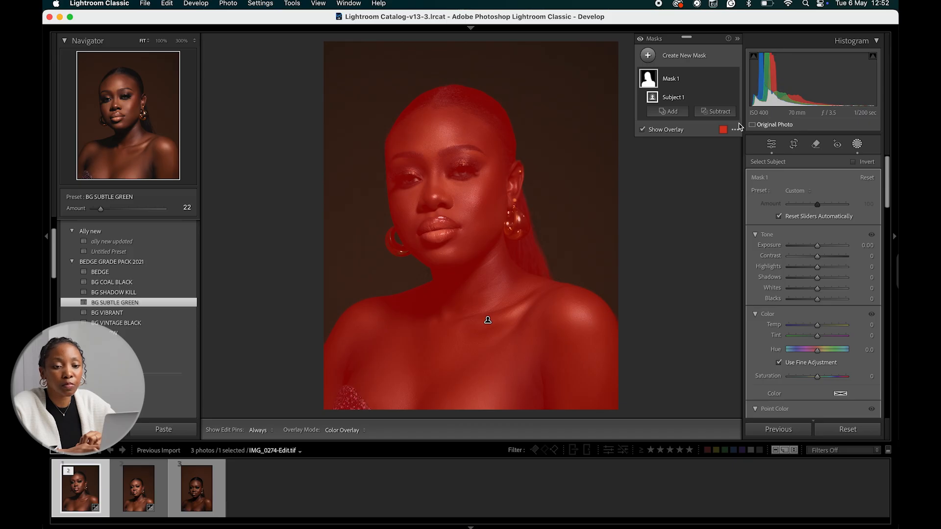
left_click_drag(818, 252, 821, 252)
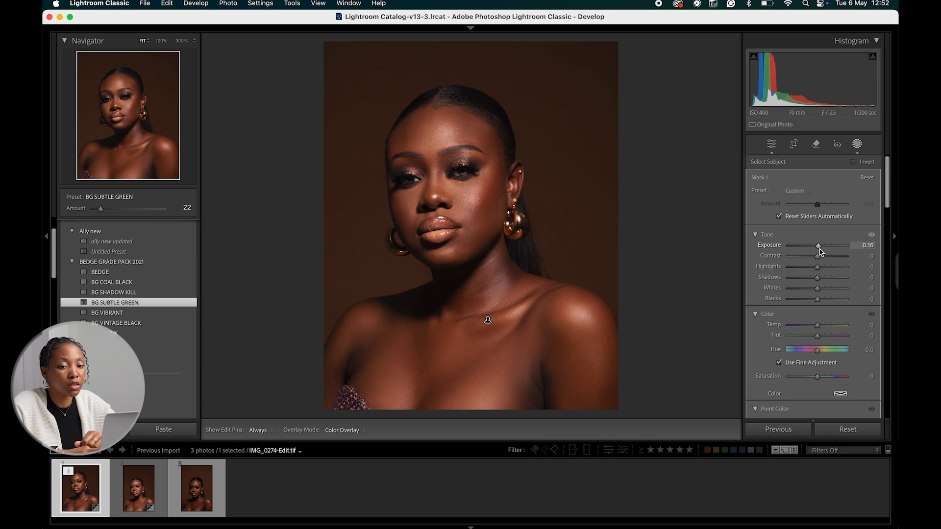
left_click_drag(821, 252, 821, 253)
left_click(771, 143)
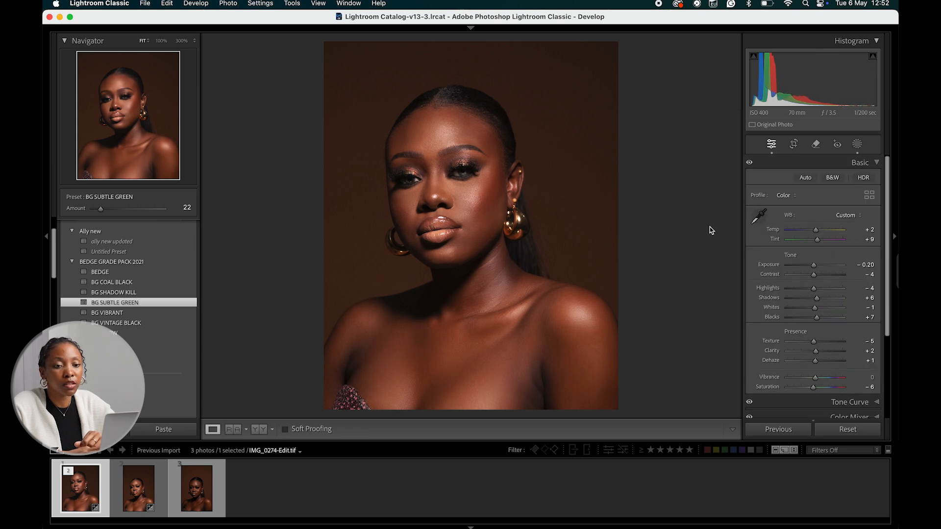
Review the graded portrait full screen, compare it side by side with its before version, and return to the single-photo view
key("f")
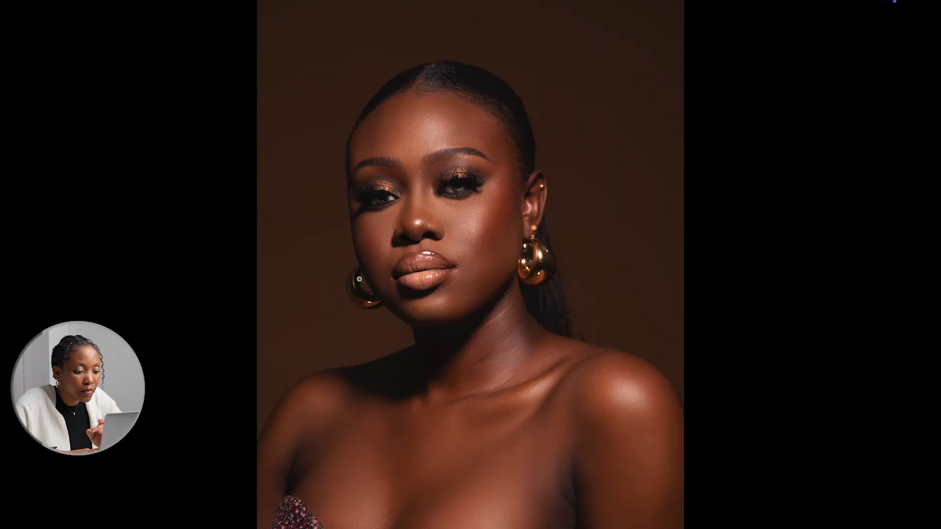
key("f")
left_click(258, 429)
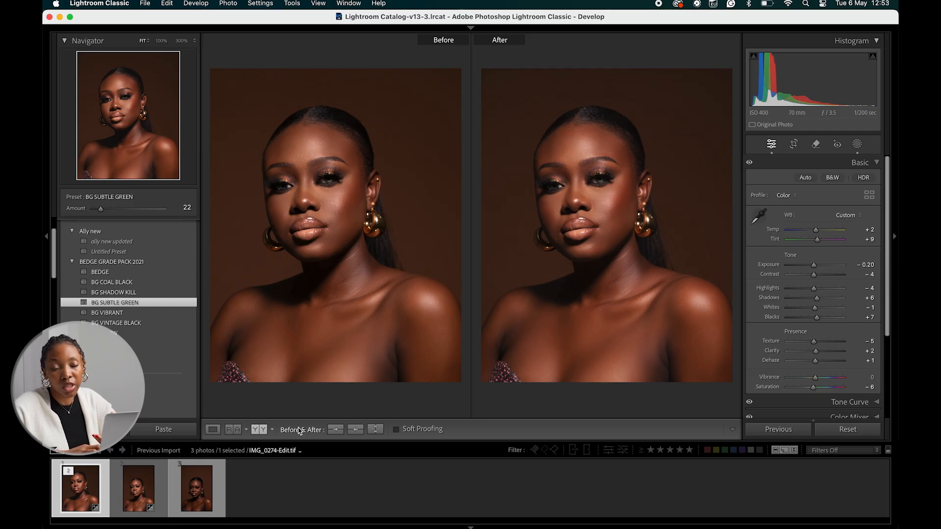
left_click(213, 430)
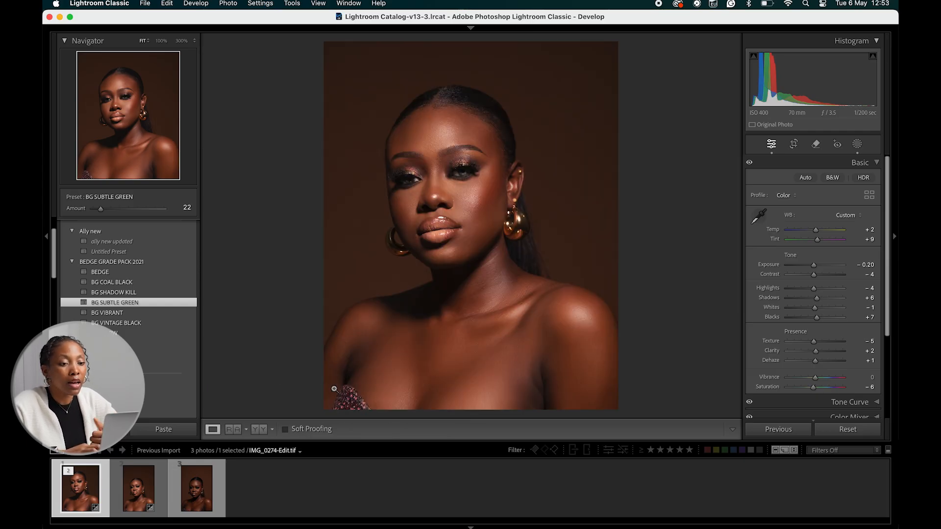
Open the export settings for the graded portrait and name the destination subfolder "edited final"
left_click(150, 6)
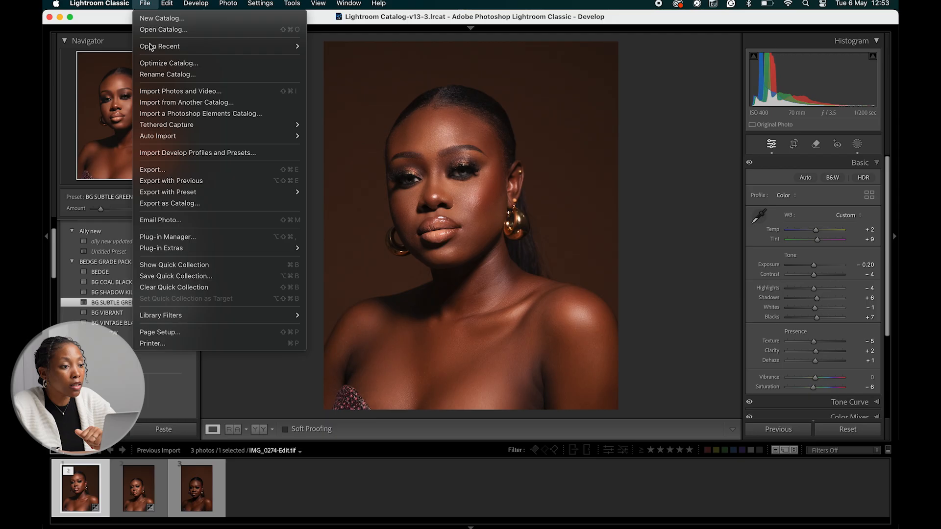
left_click(167, 169)
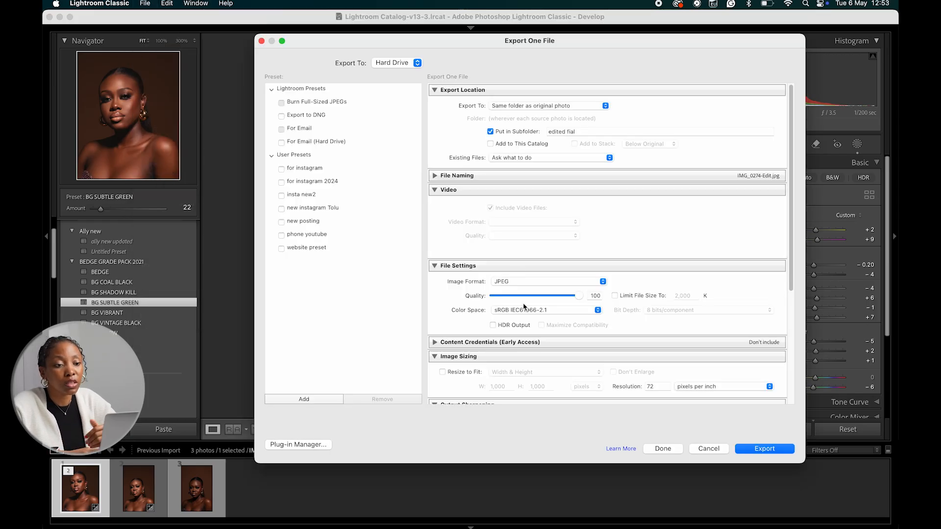
scroll(577, 184, "down", 3)
scroll(603, 147, "up", 3)
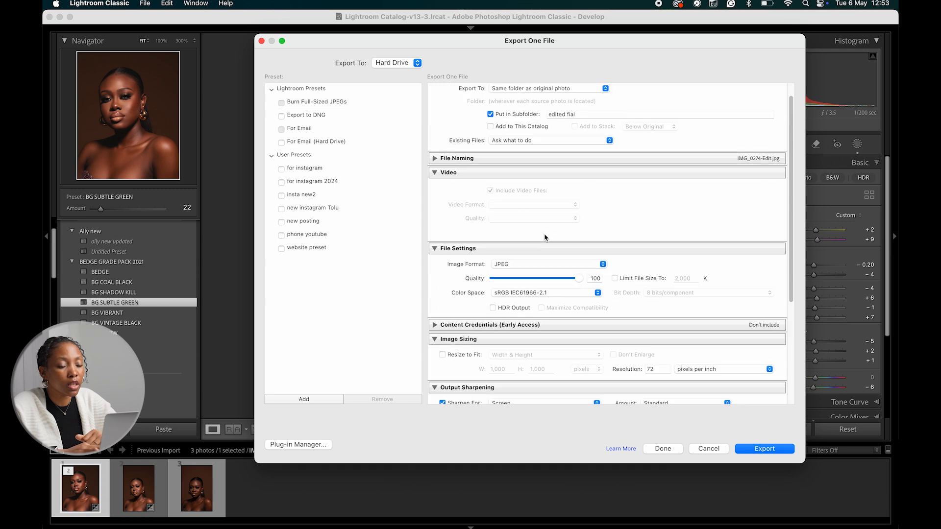
left_click(600, 132)
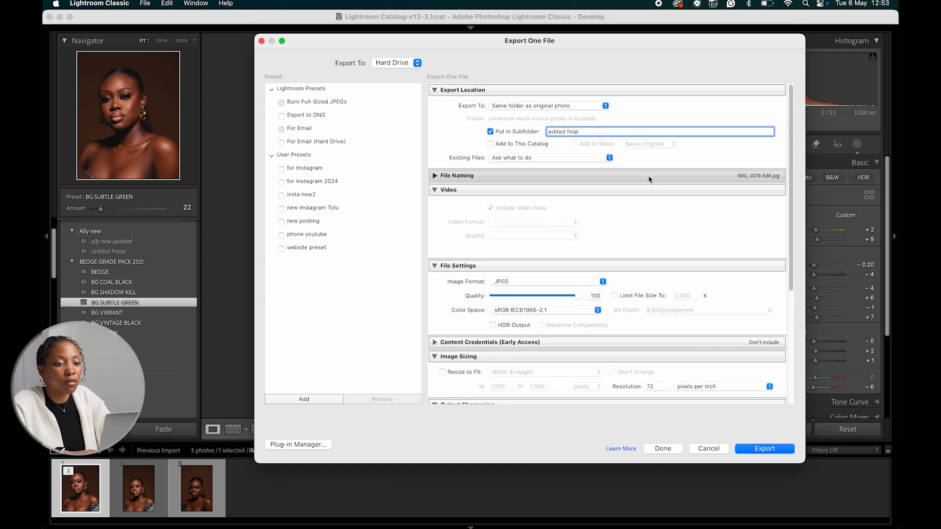
Set the JPEG export quality to 80 and review the remaining export settings
scroll(645, 209, "down", 5)
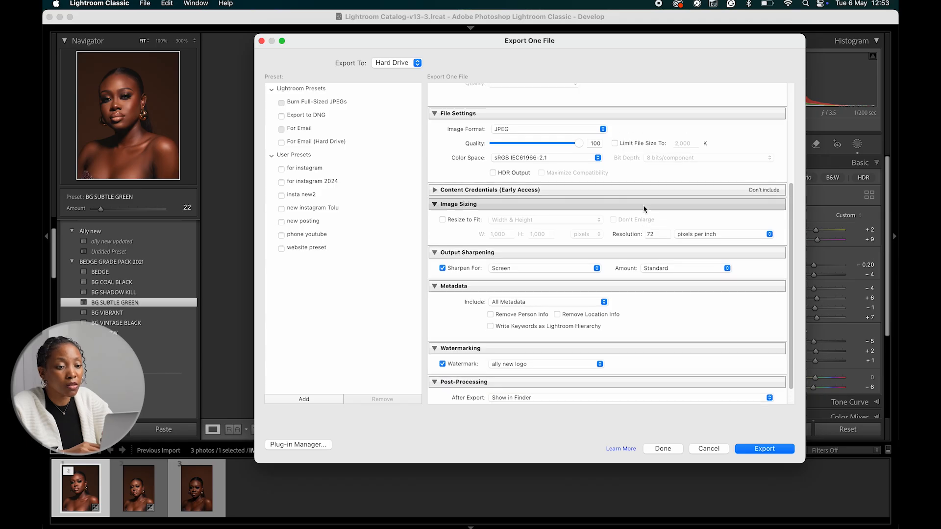
scroll(632, 189, "up", 2)
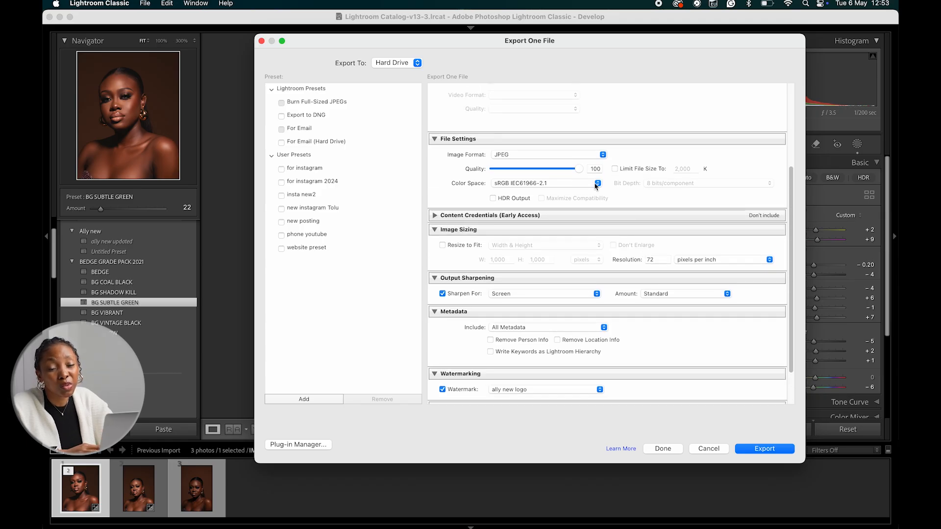
left_click(566, 168)
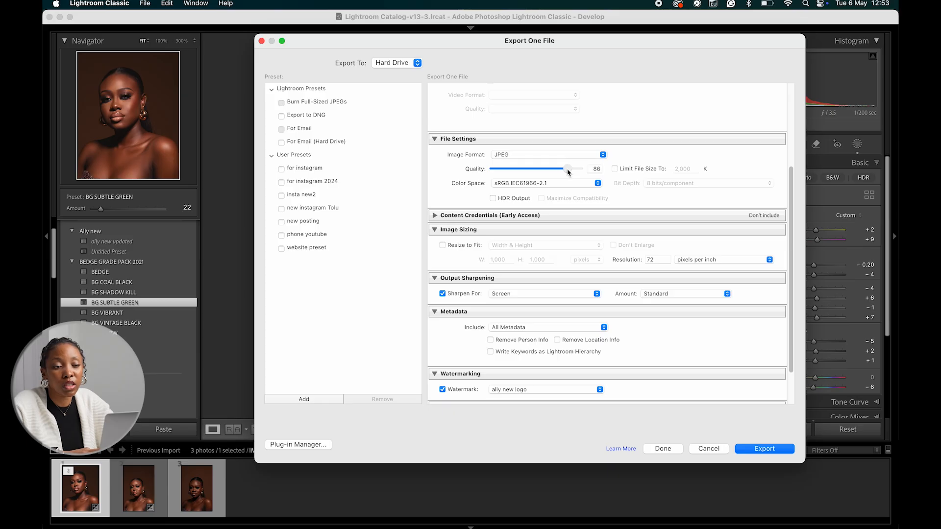
scroll(630, 245, "down", 3)
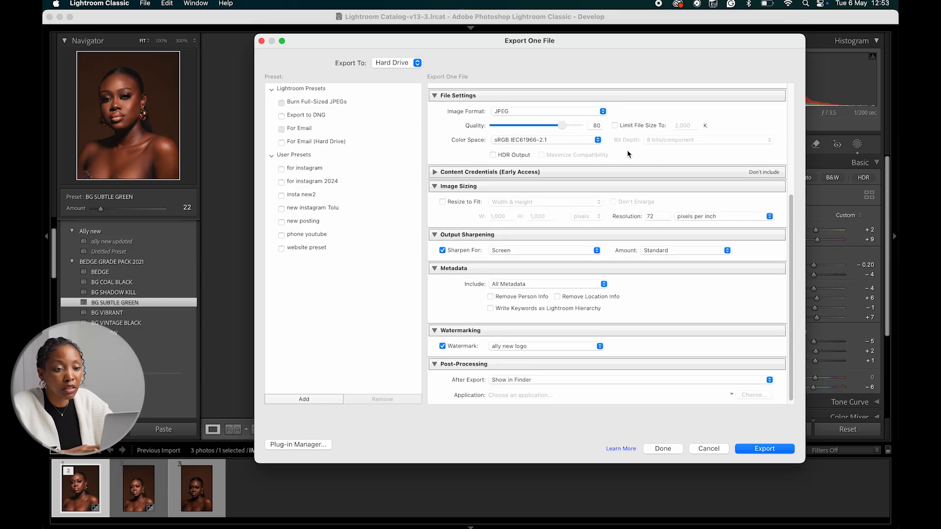
scroll(627, 154, "down", 1)
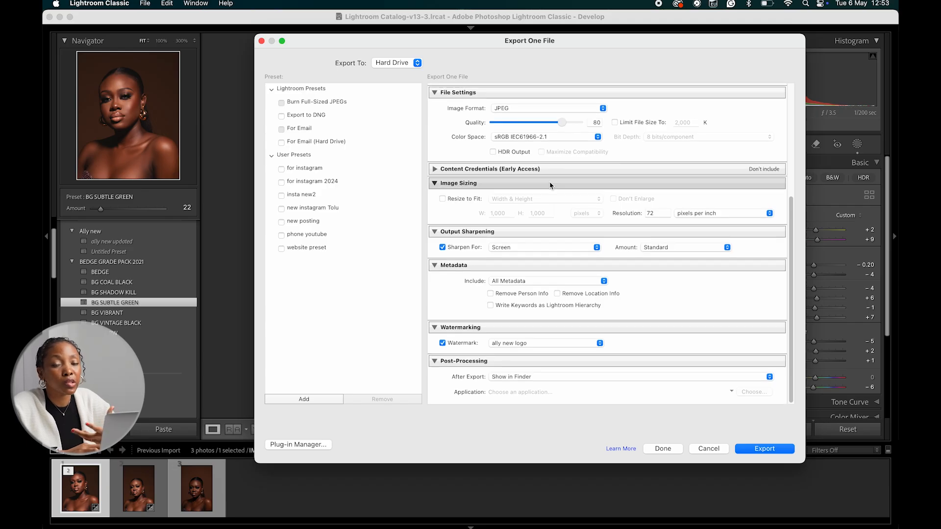
scroll(473, 183, "down", 1)
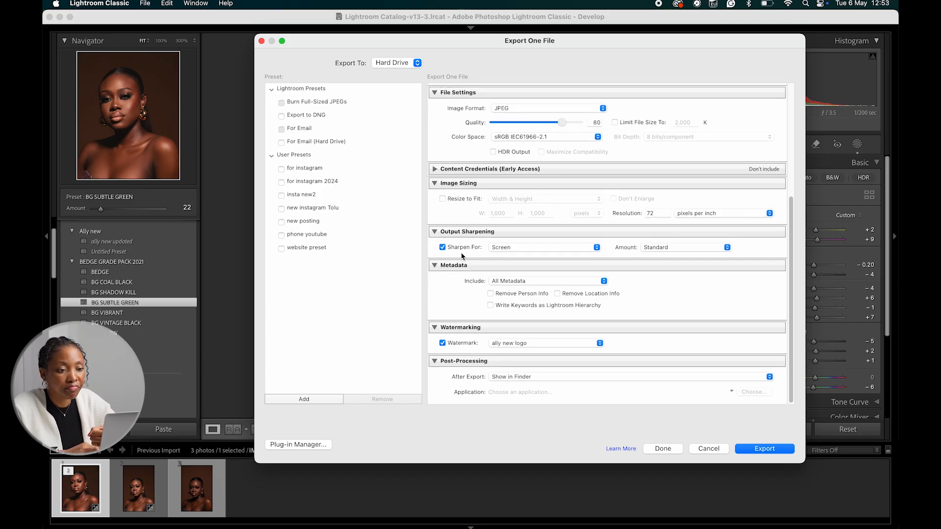
Keep the output sharpening amount at Standard and export the portrait
left_click(437, 170)
left_click(437, 170)
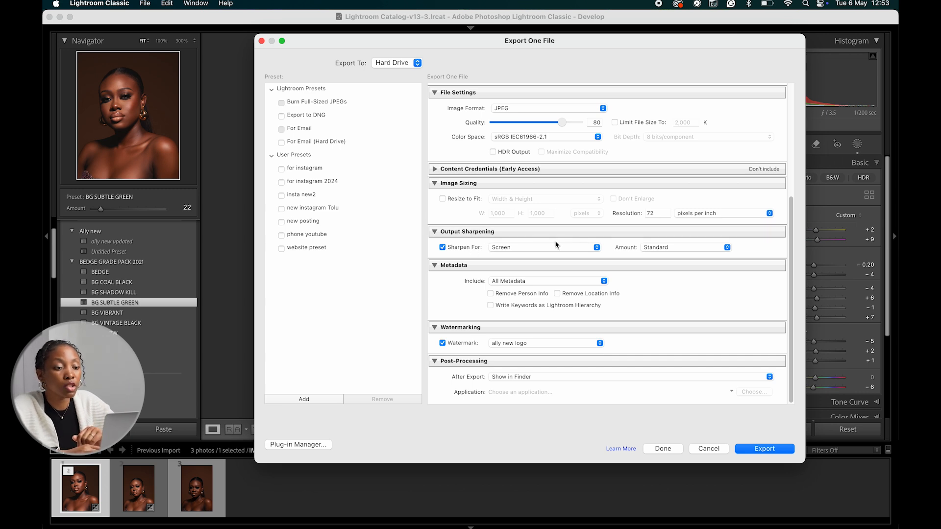
left_click(706, 248)
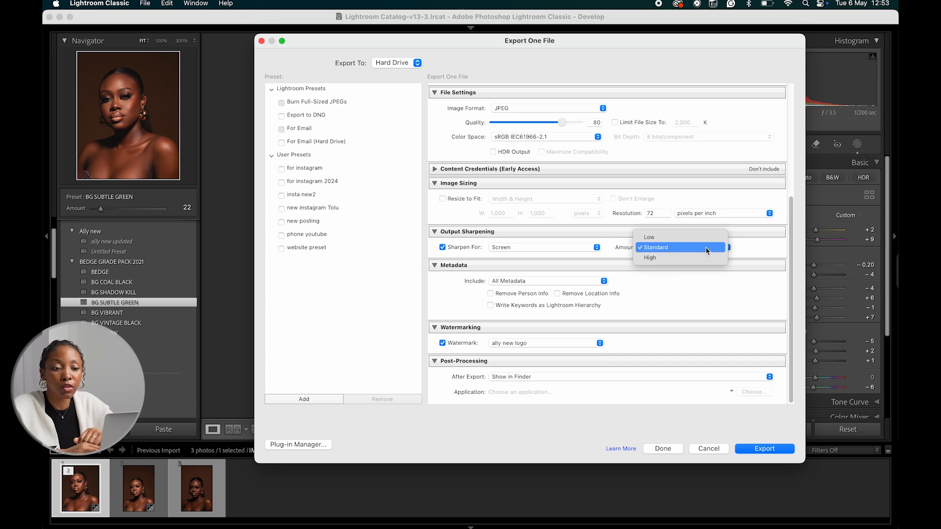
left_click(706, 250)
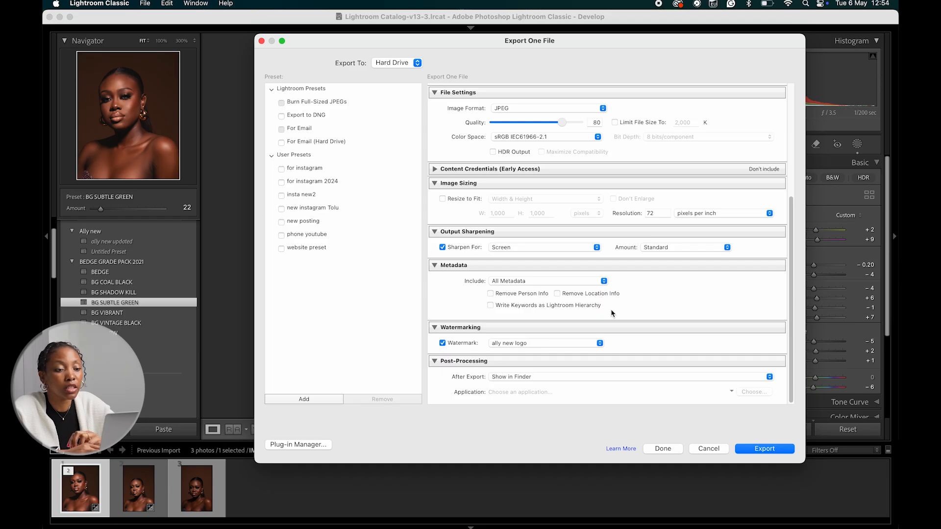
left_click(755, 449)
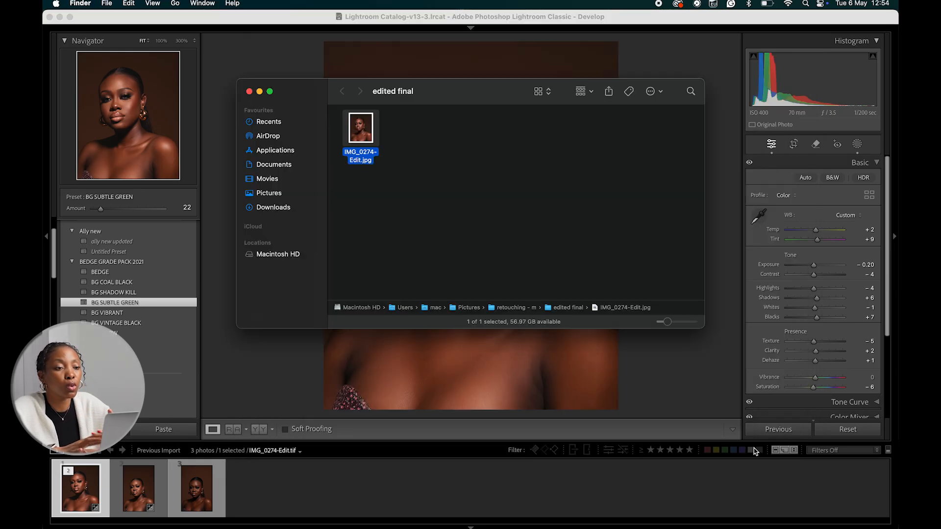
Return to Lightroom Classic, reopen the export settings to review the destination choices, and close them without exporting
left_click(691, 382)
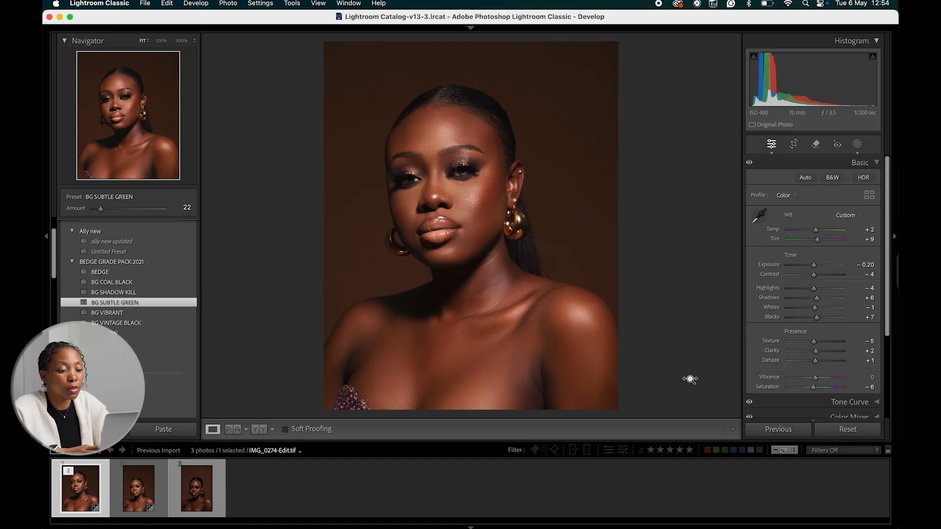
key("super+shift+e")
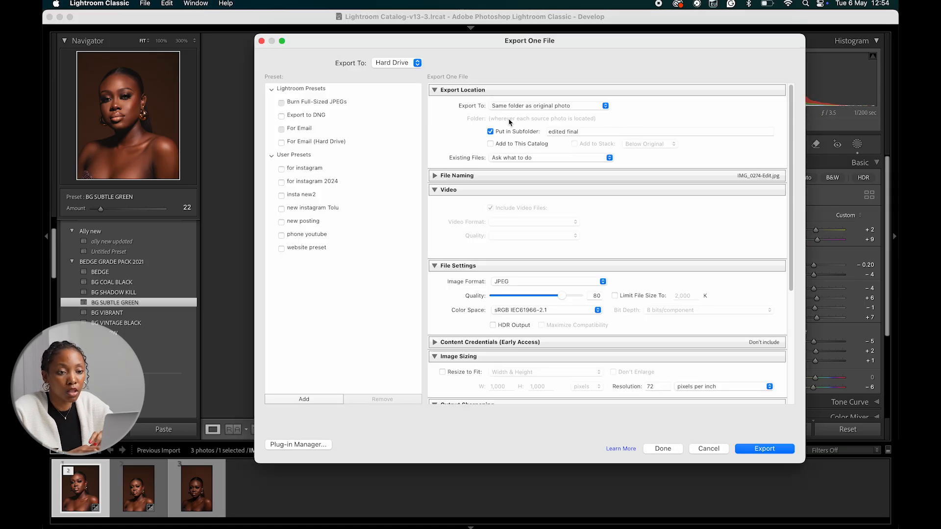
left_click(539, 108)
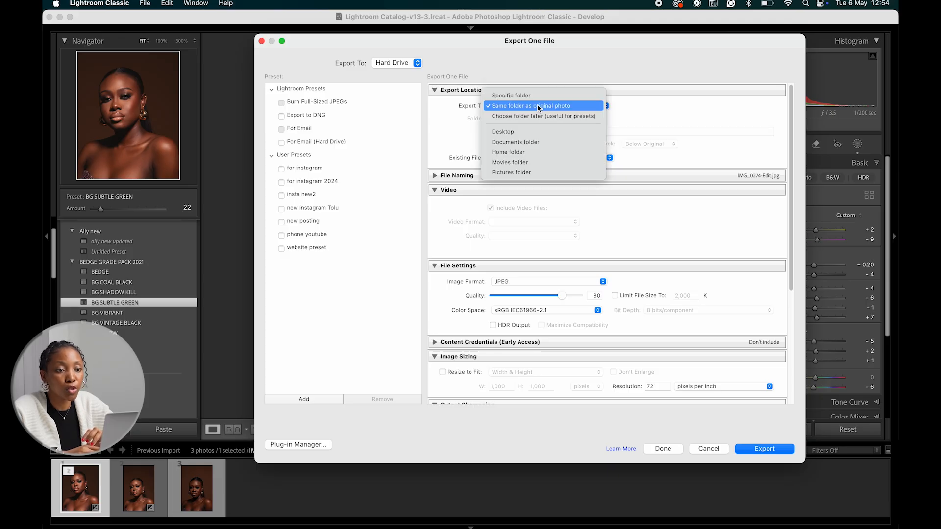
left_click(539, 106)
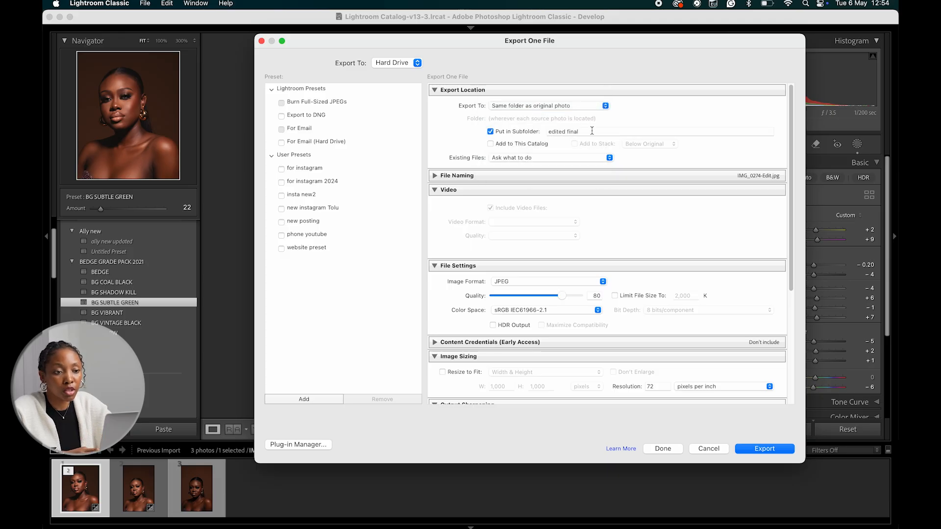
left_click(708, 448)
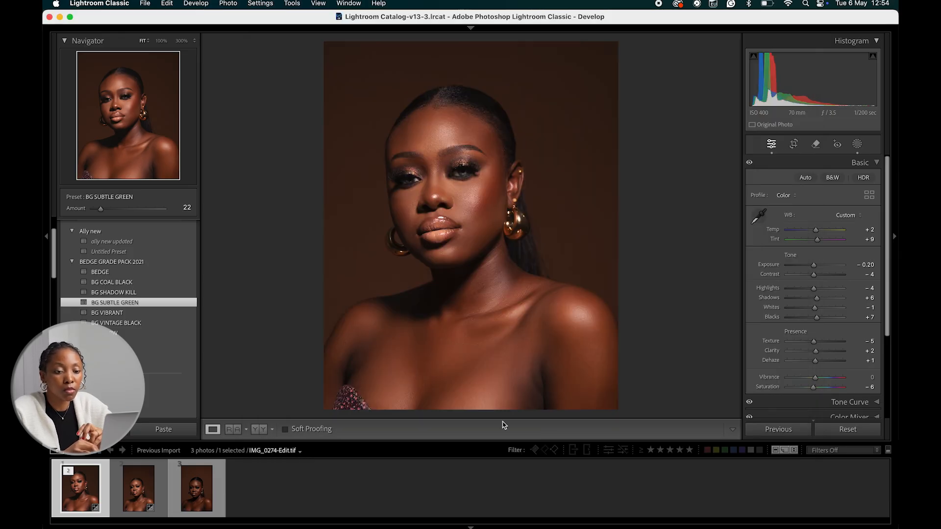
Switch to the Finder window of the "edited final" folder, show it as a gallery, and enlarge the window to inspect the exported portrait
key("ctrl+Up")
left_click(273, 122)
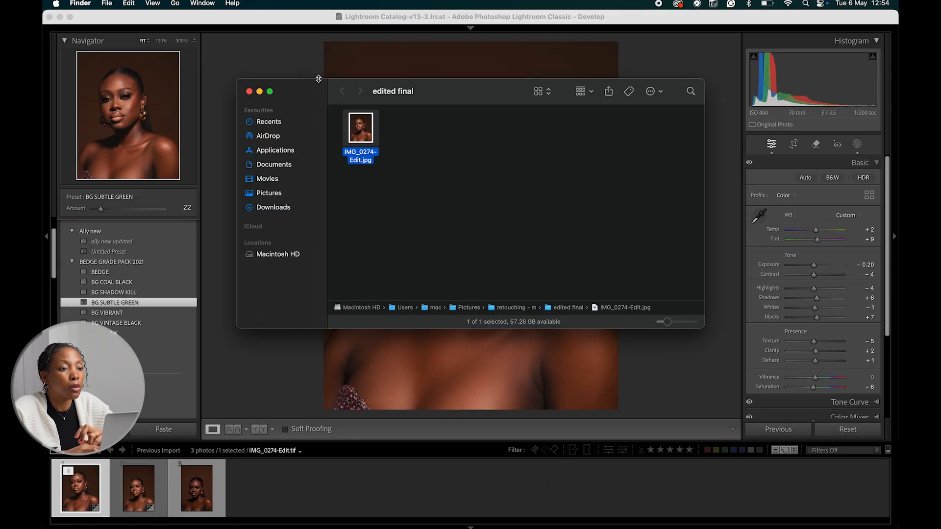
left_click(544, 92)
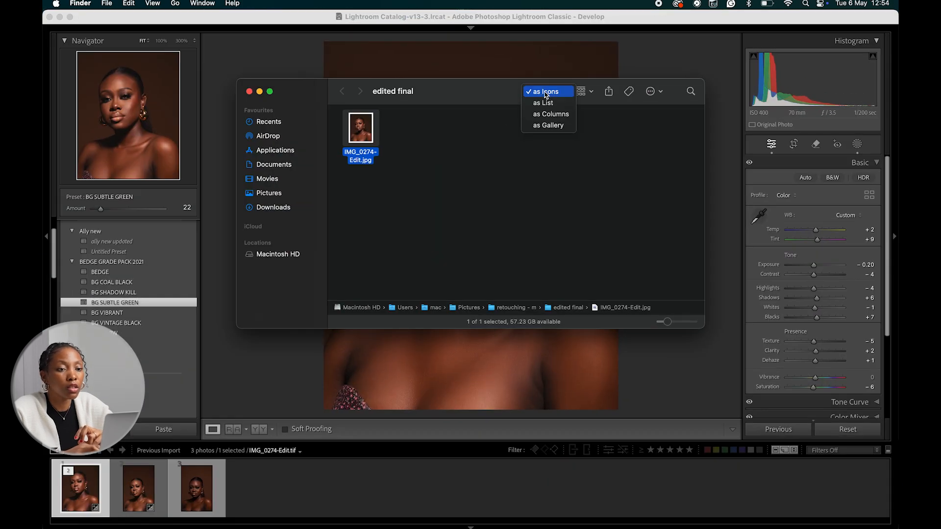
left_click(559, 126)
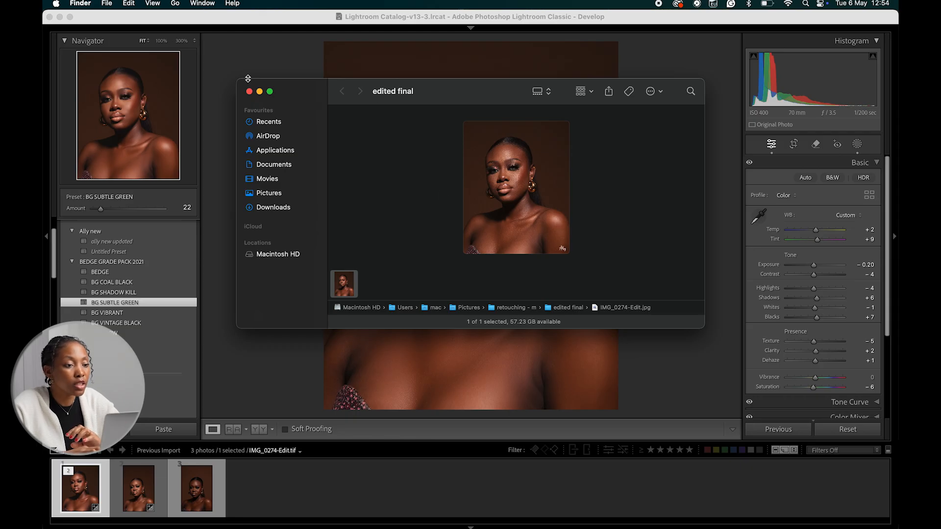
left_click_drag(245, 78, 45, 58)
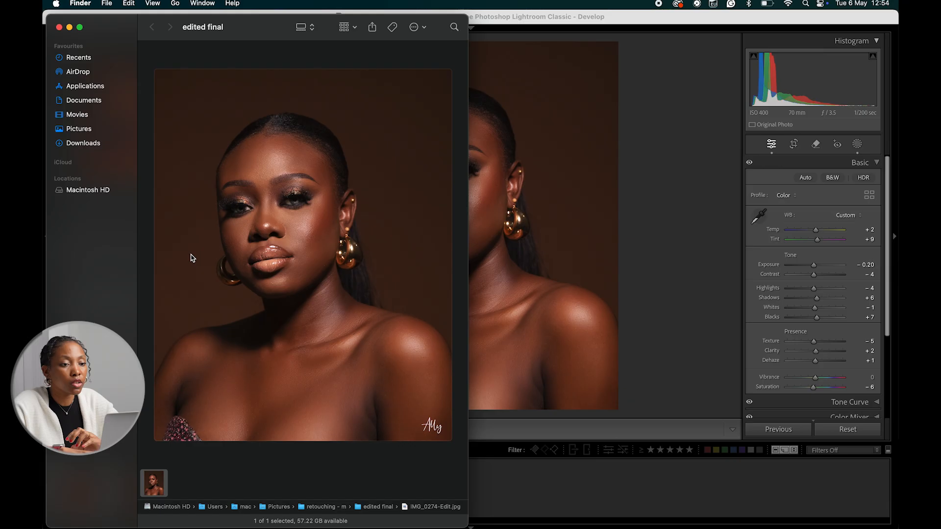
left_click_drag(468, 258, 626, 297)
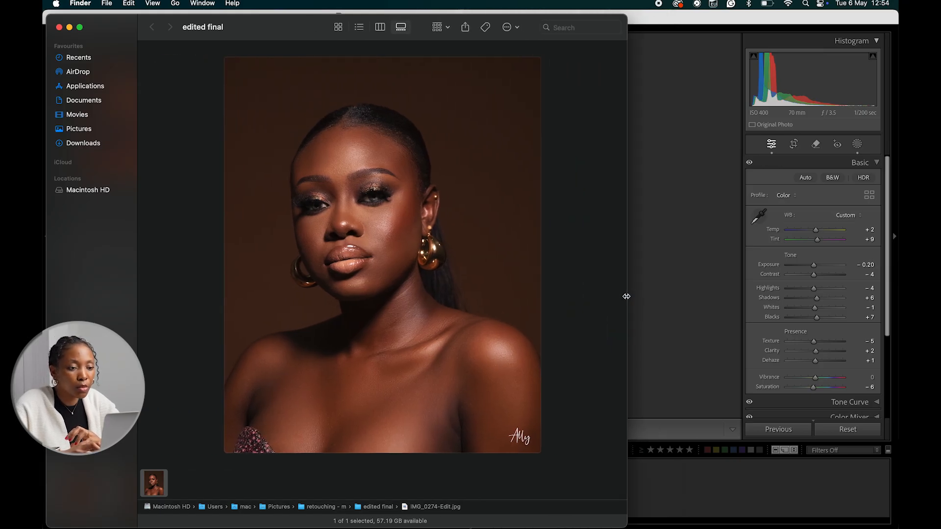